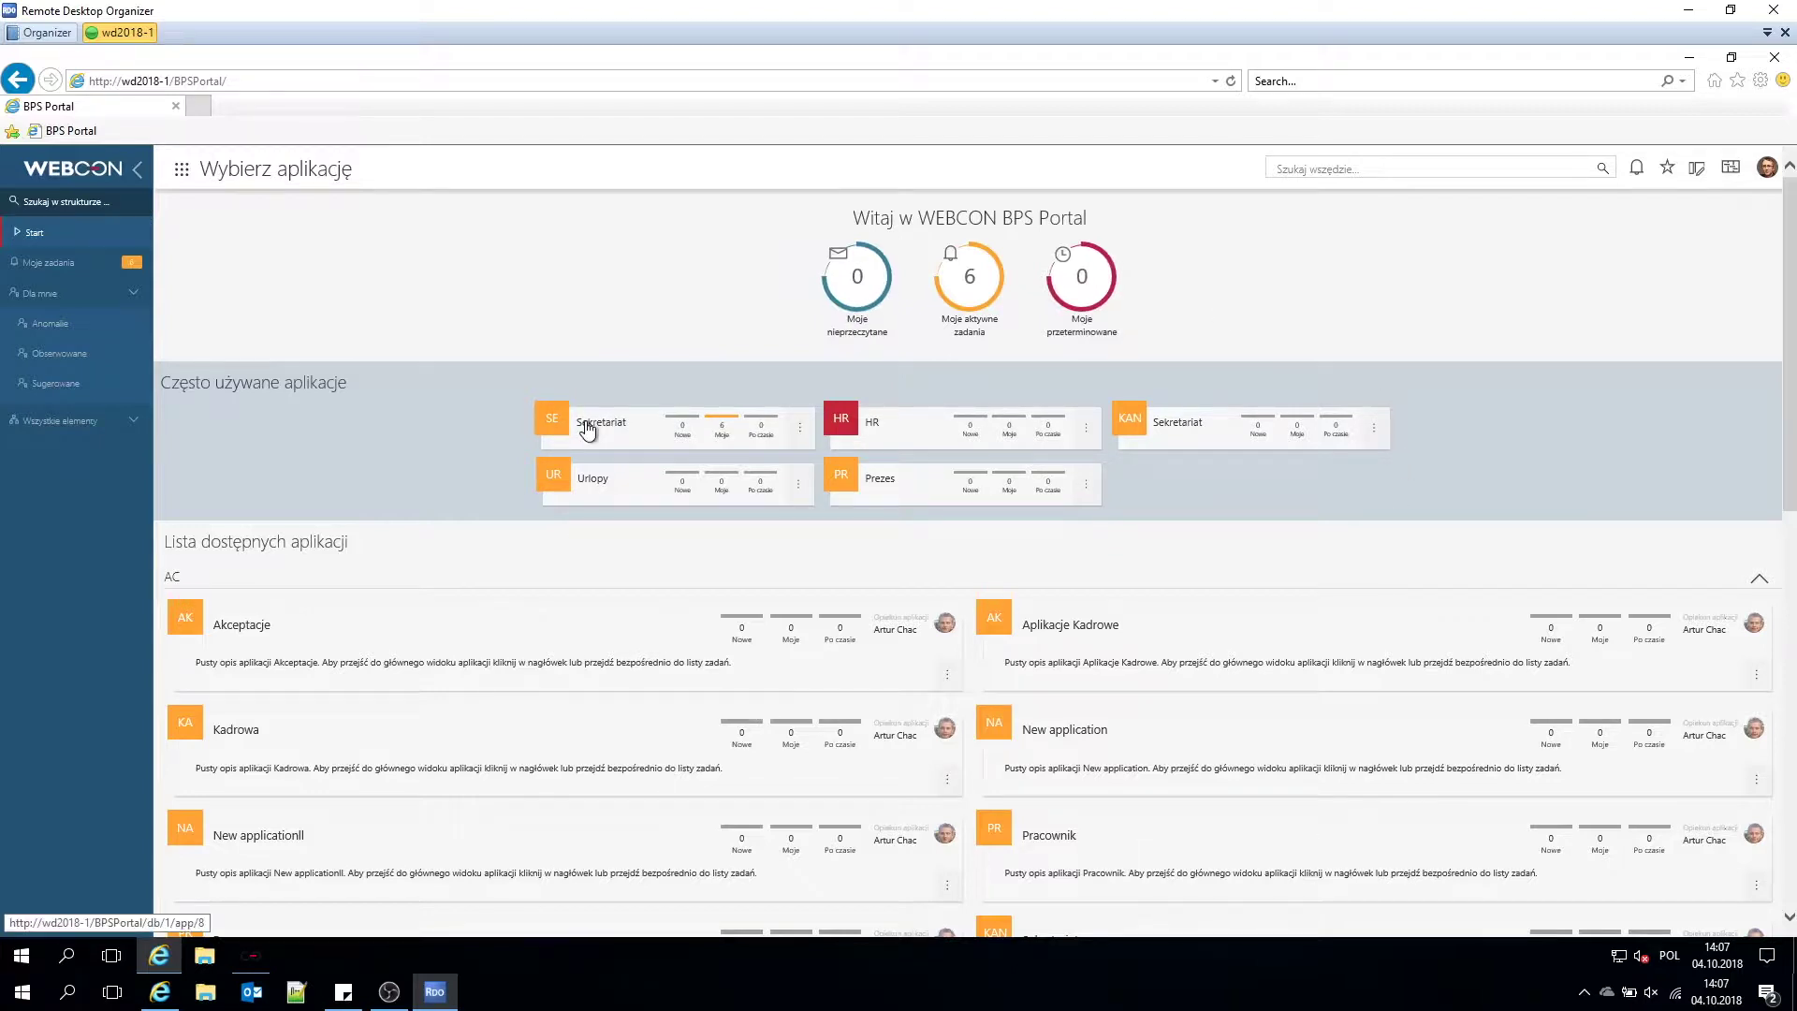
Look over the portal's application list and the overview of all own tasks, and return to the start page.
{"action": "scroll", "coordinate": [720, 569], "scroll_direction": "down", "scroll_amount": 3}
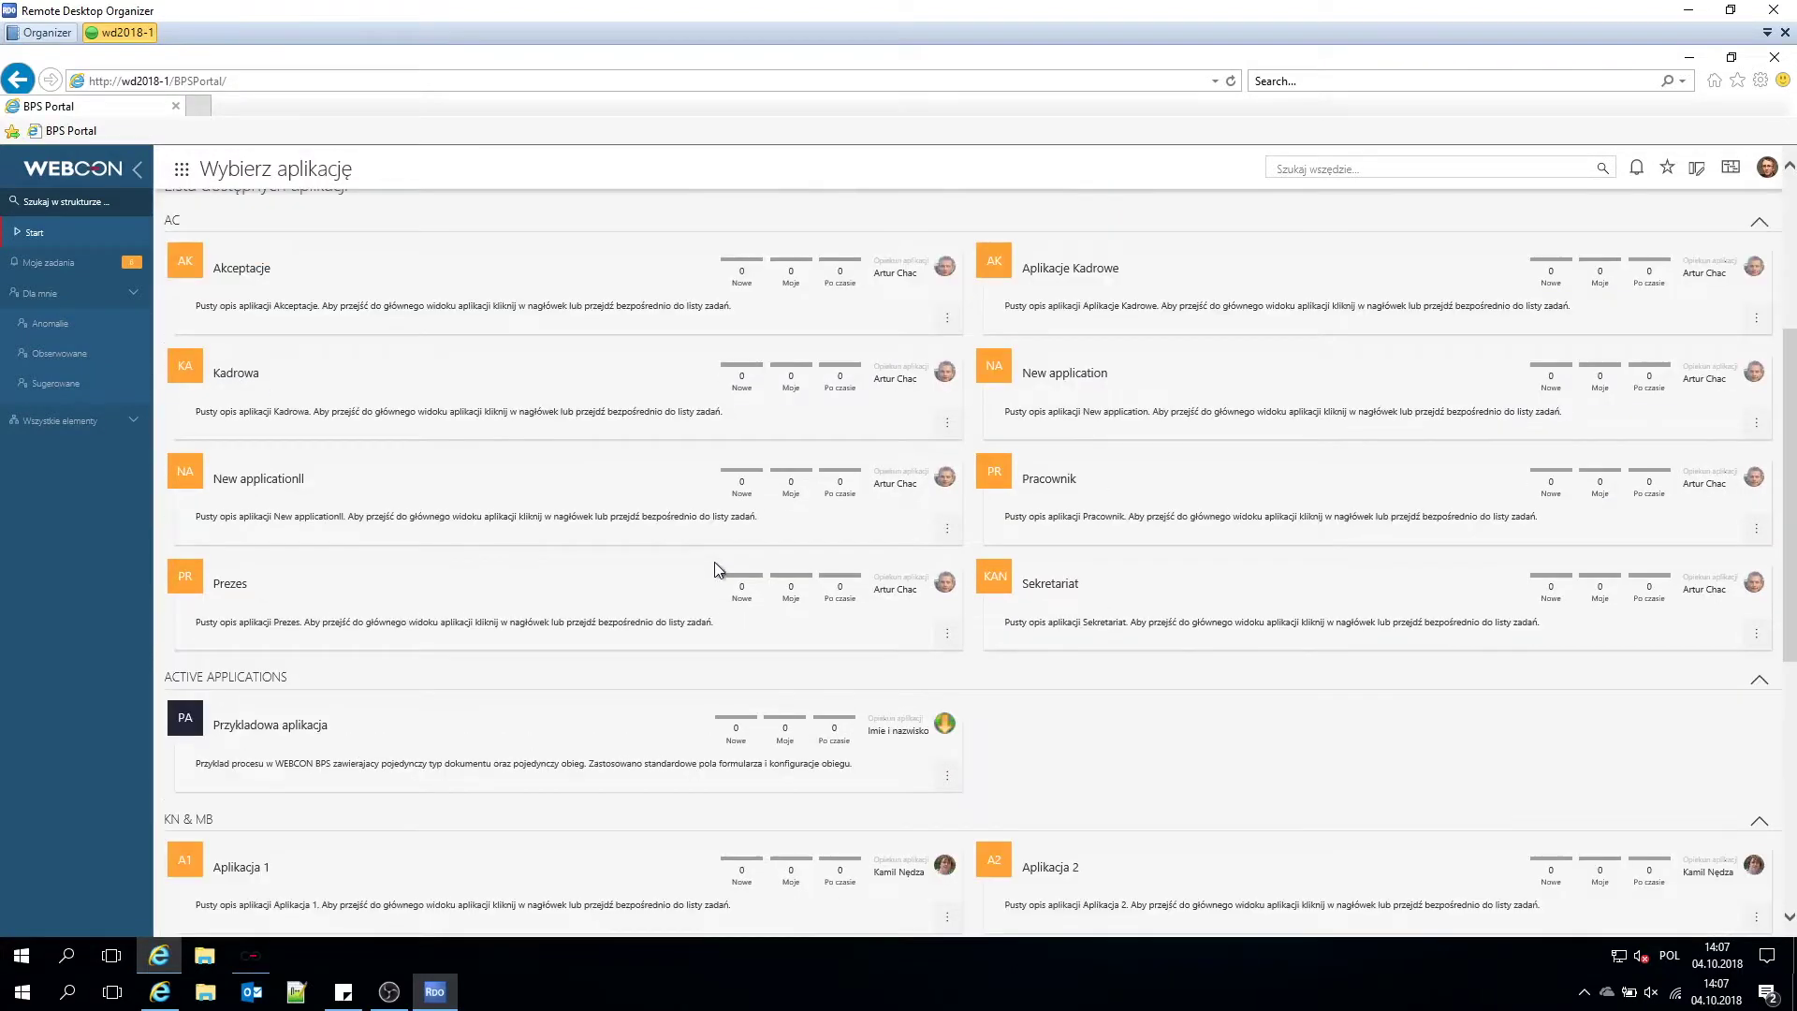
{"action": "scroll", "coordinate": [724, 552], "scroll_direction": "up", "scroll_amount": 3}
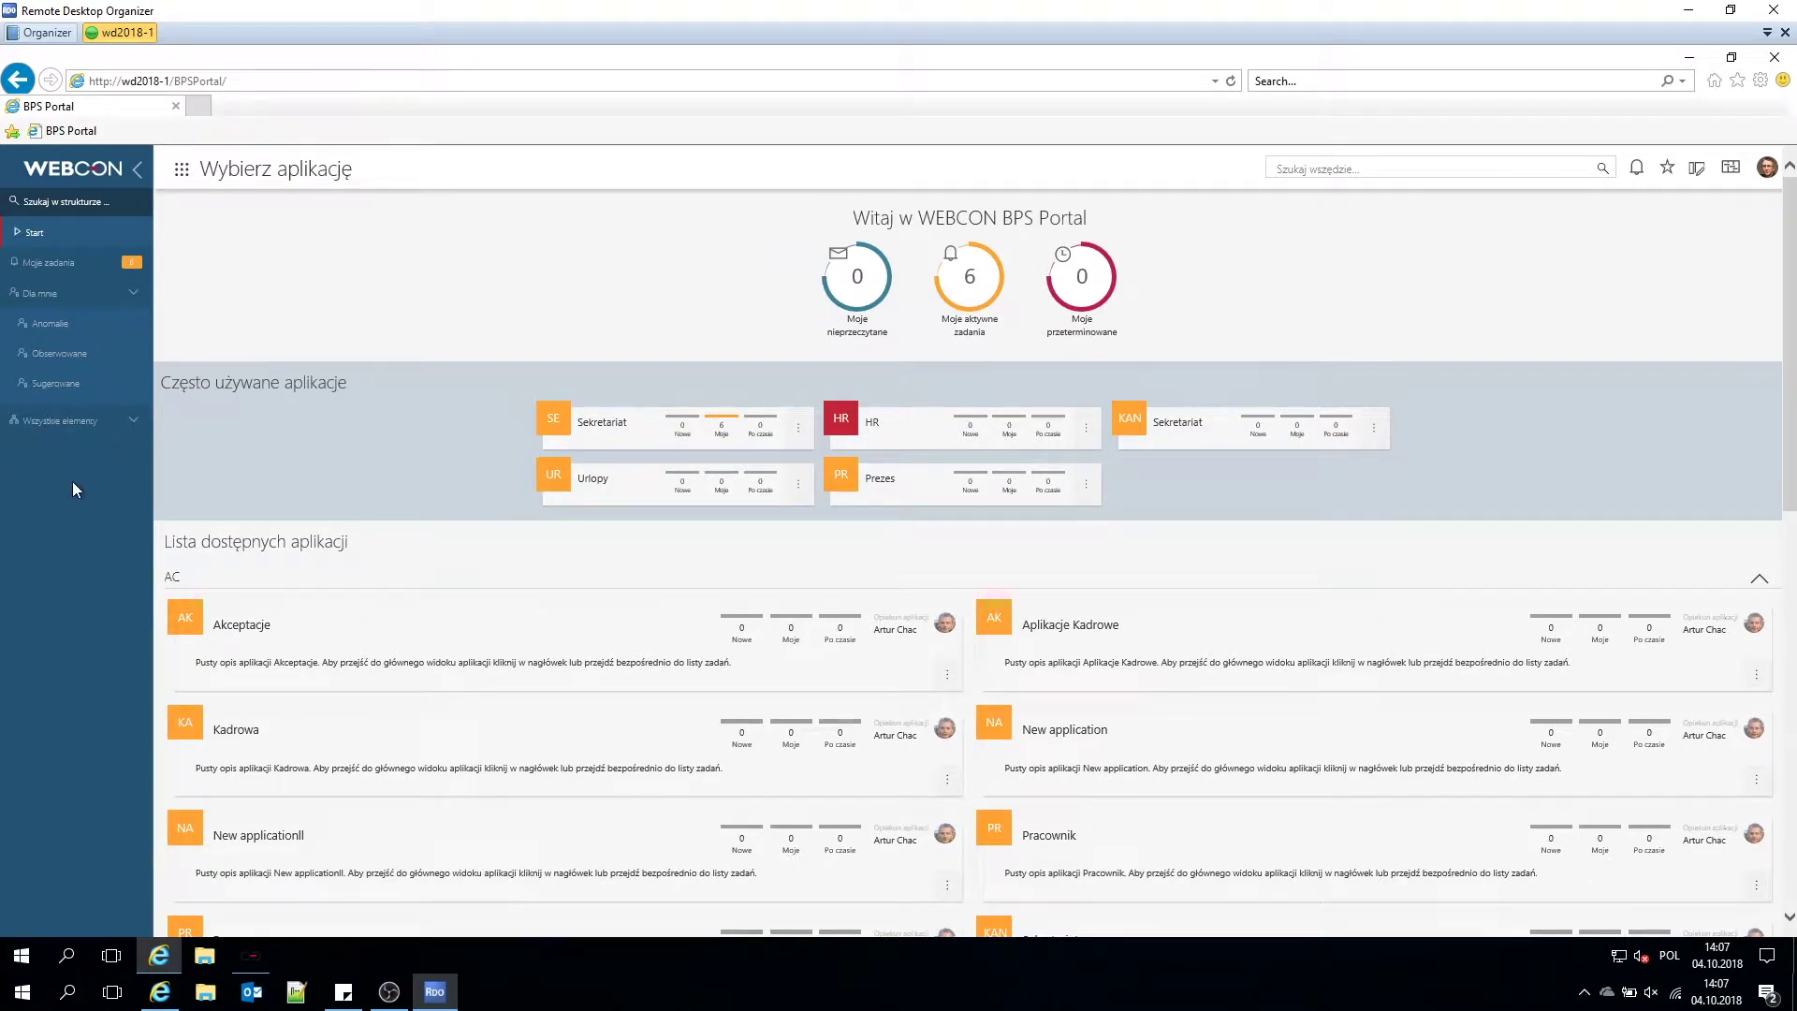
{"action": "left_click", "coordinate": [111, 266]}
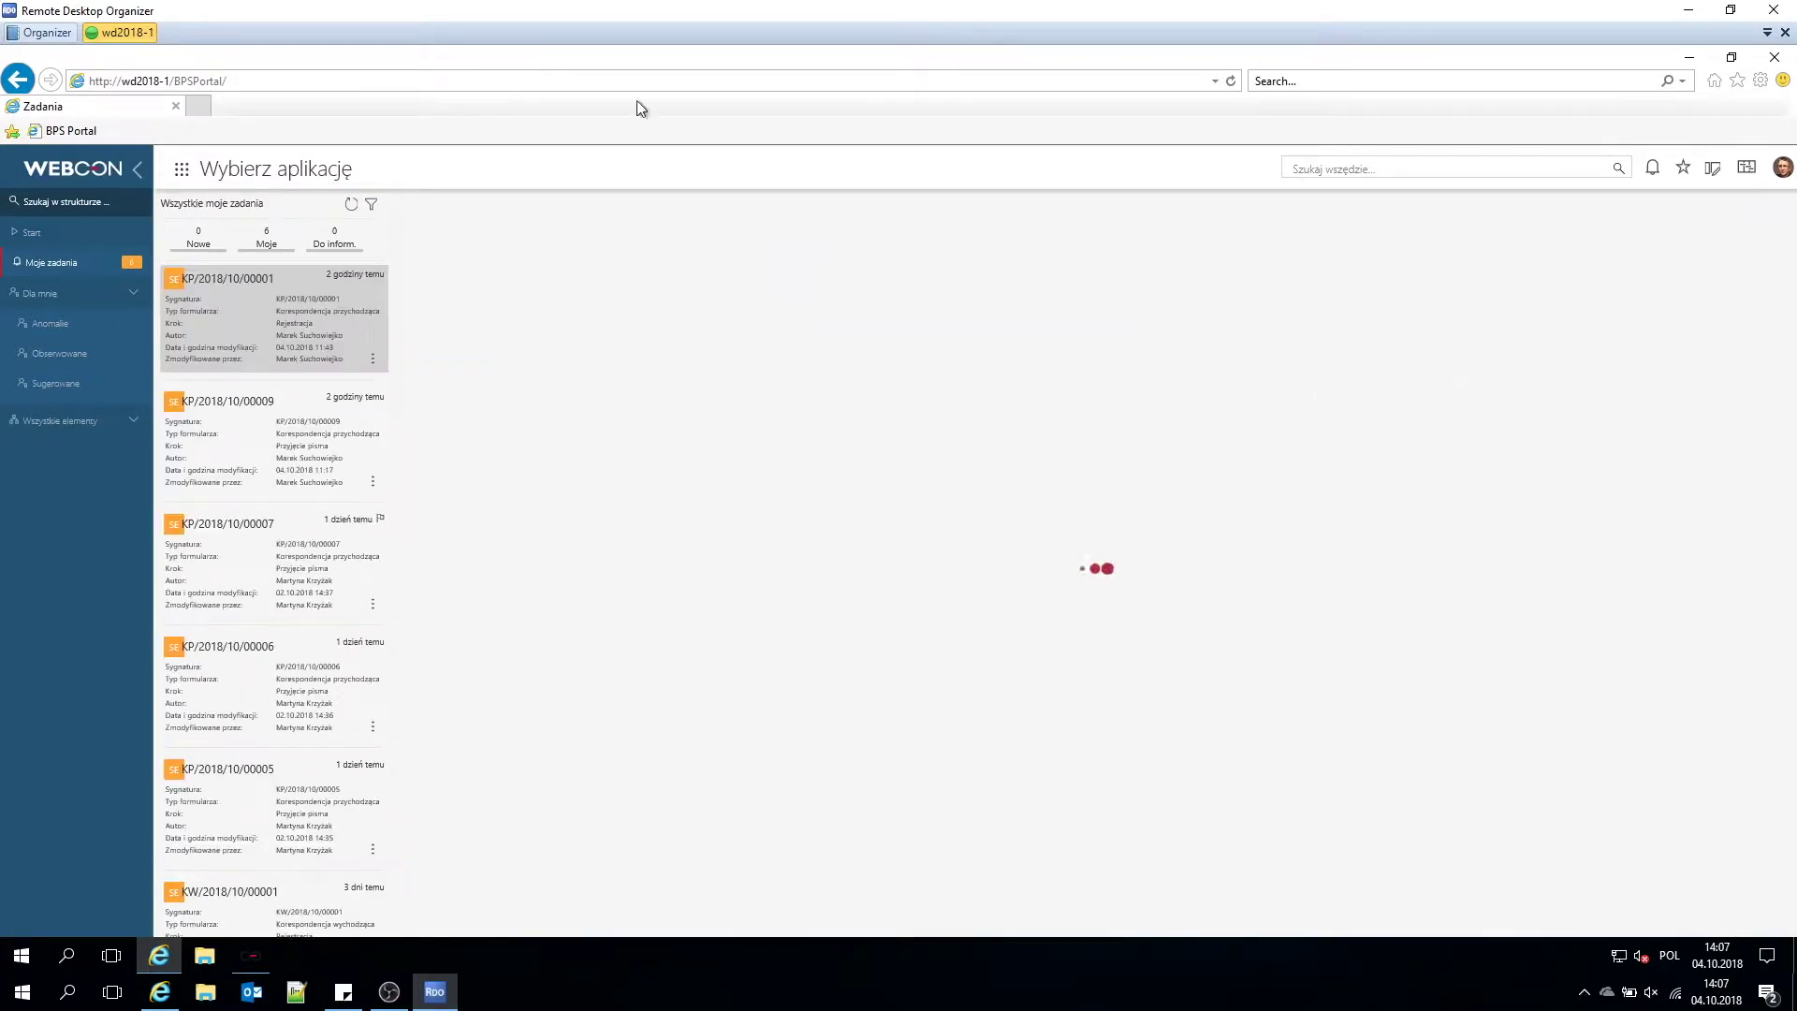
{"action": "left_click", "coordinate": [108, 170]}
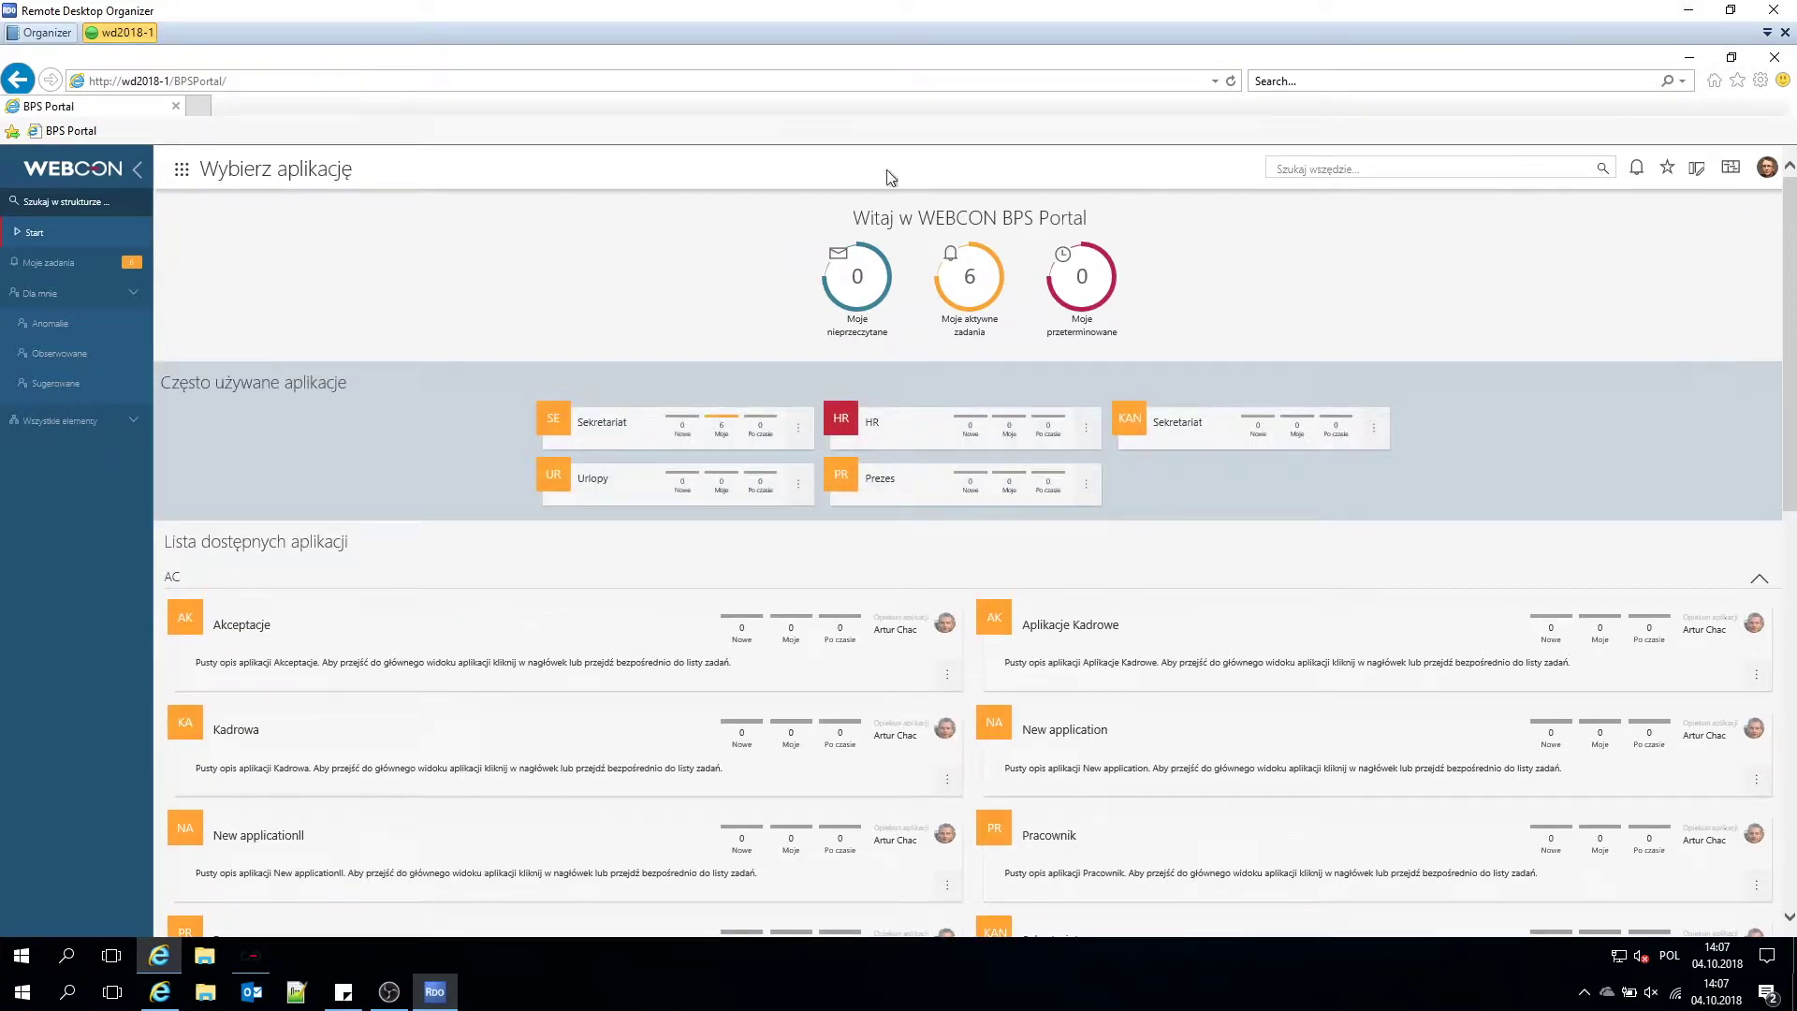
Open the Sekretariat application from the MK group and view its dialog for starting any element, closing it without starting one.
{"action": "left_click", "coordinate": [244, 174]}
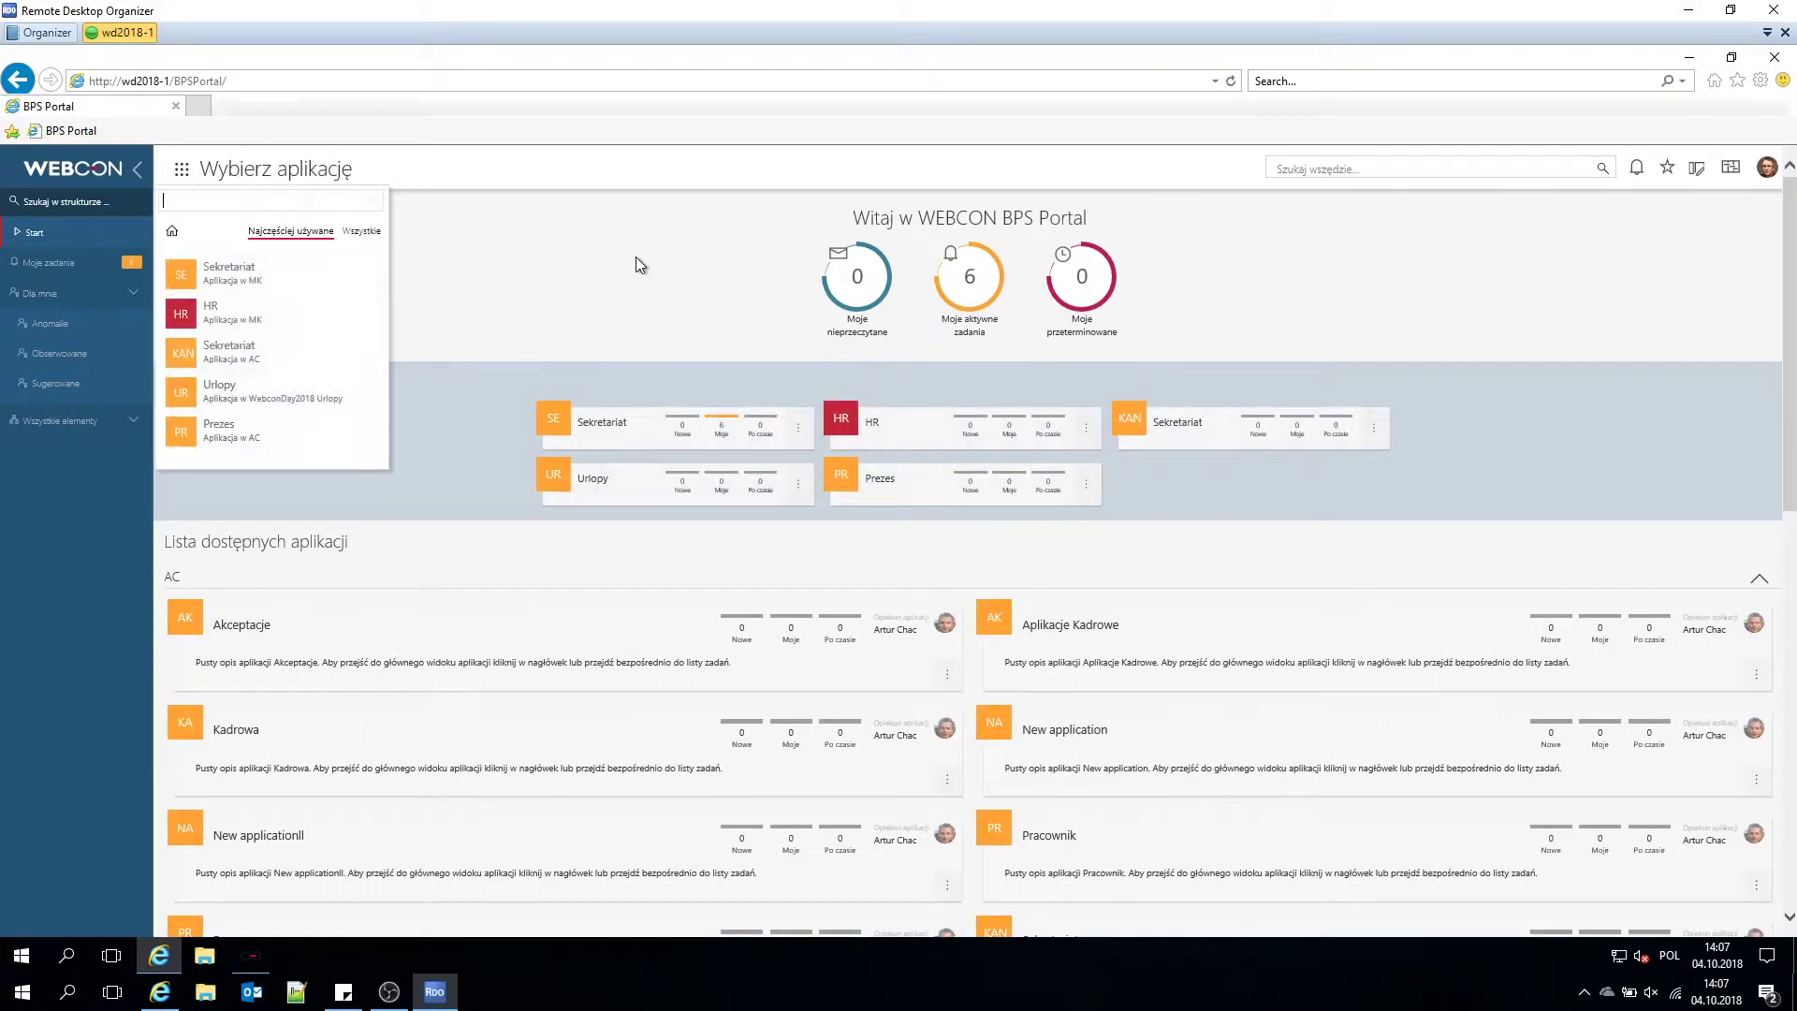
{"action": "left_click", "coordinate": [237, 274]}
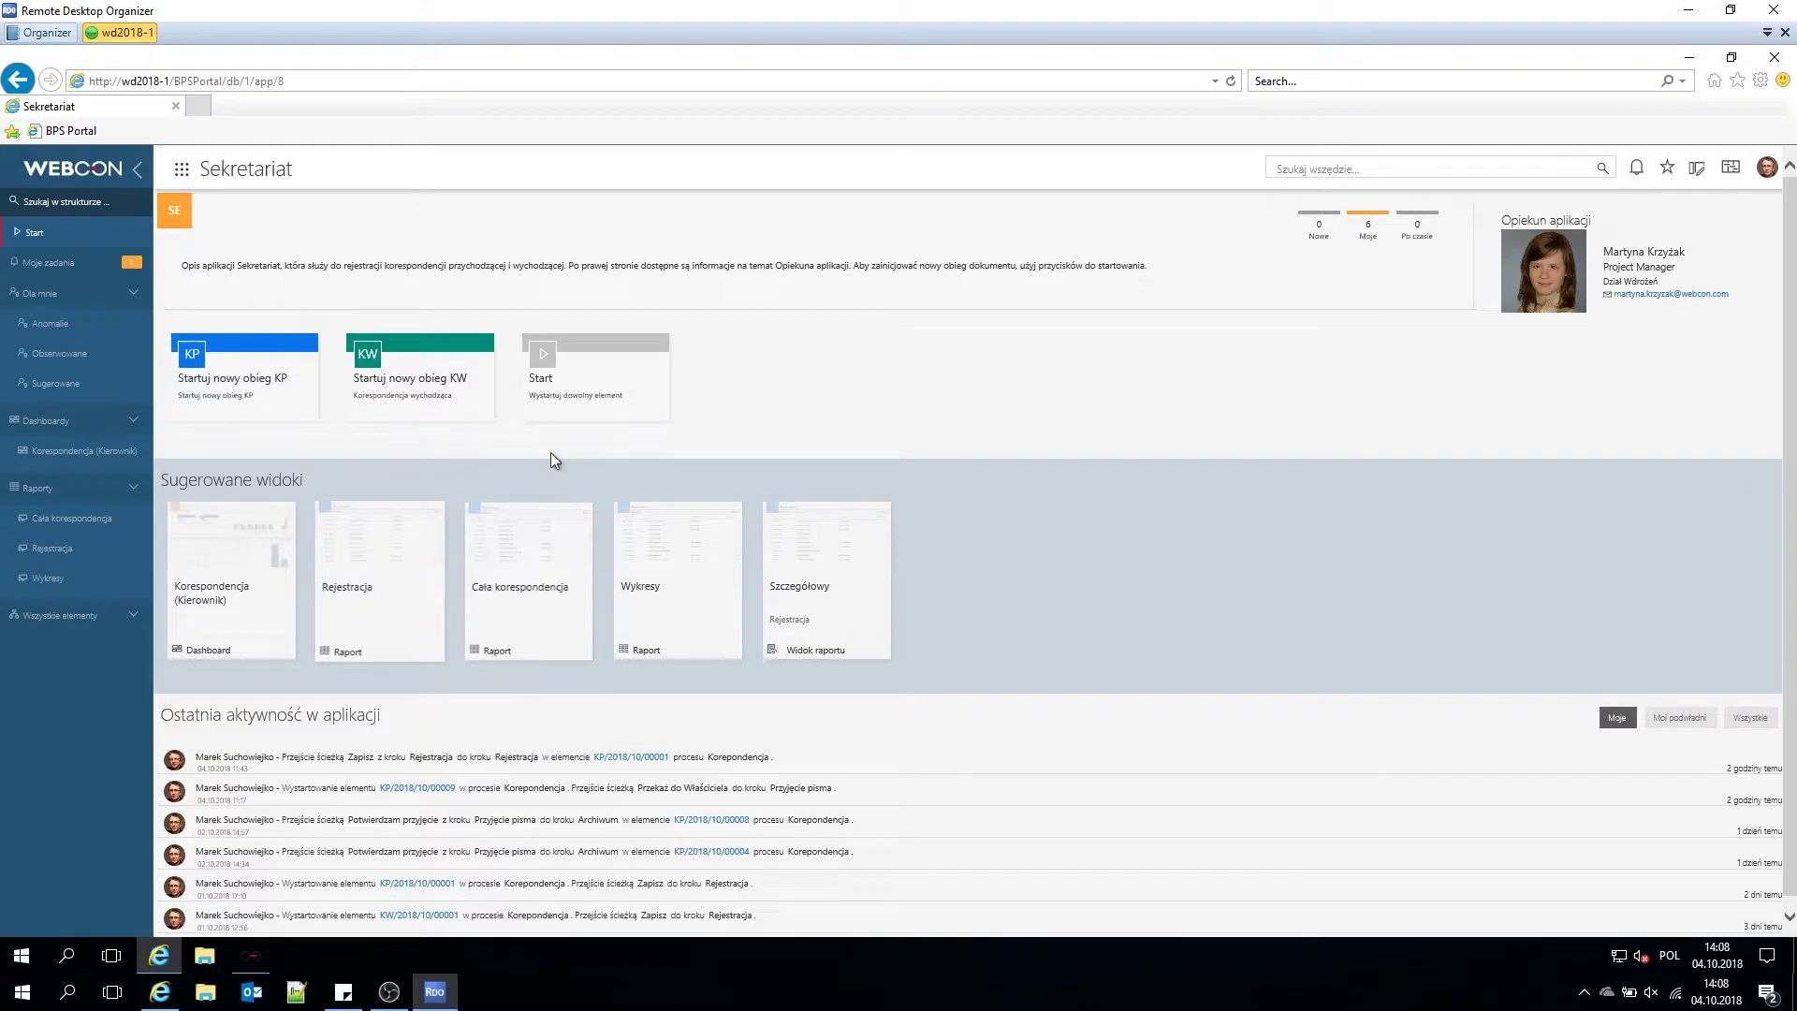
{"action": "left_click", "coordinate": [571, 412]}
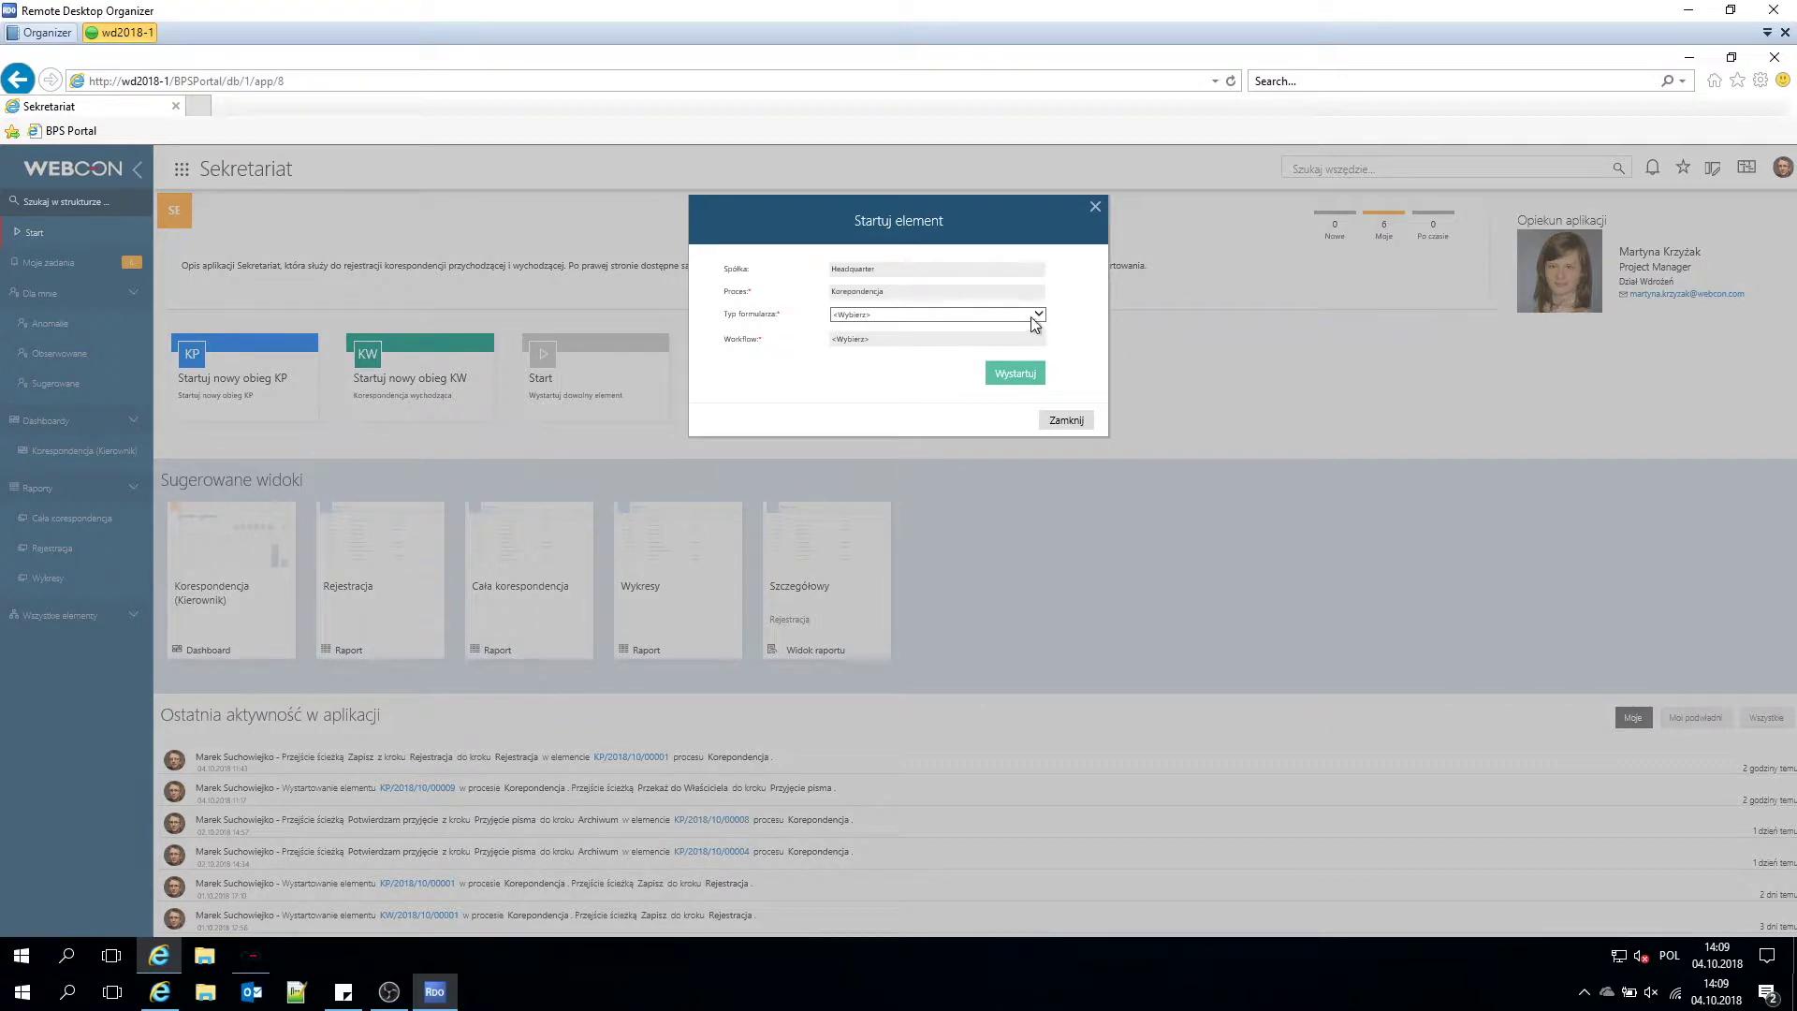
{"action": "left_click", "coordinate": [1066, 421]}
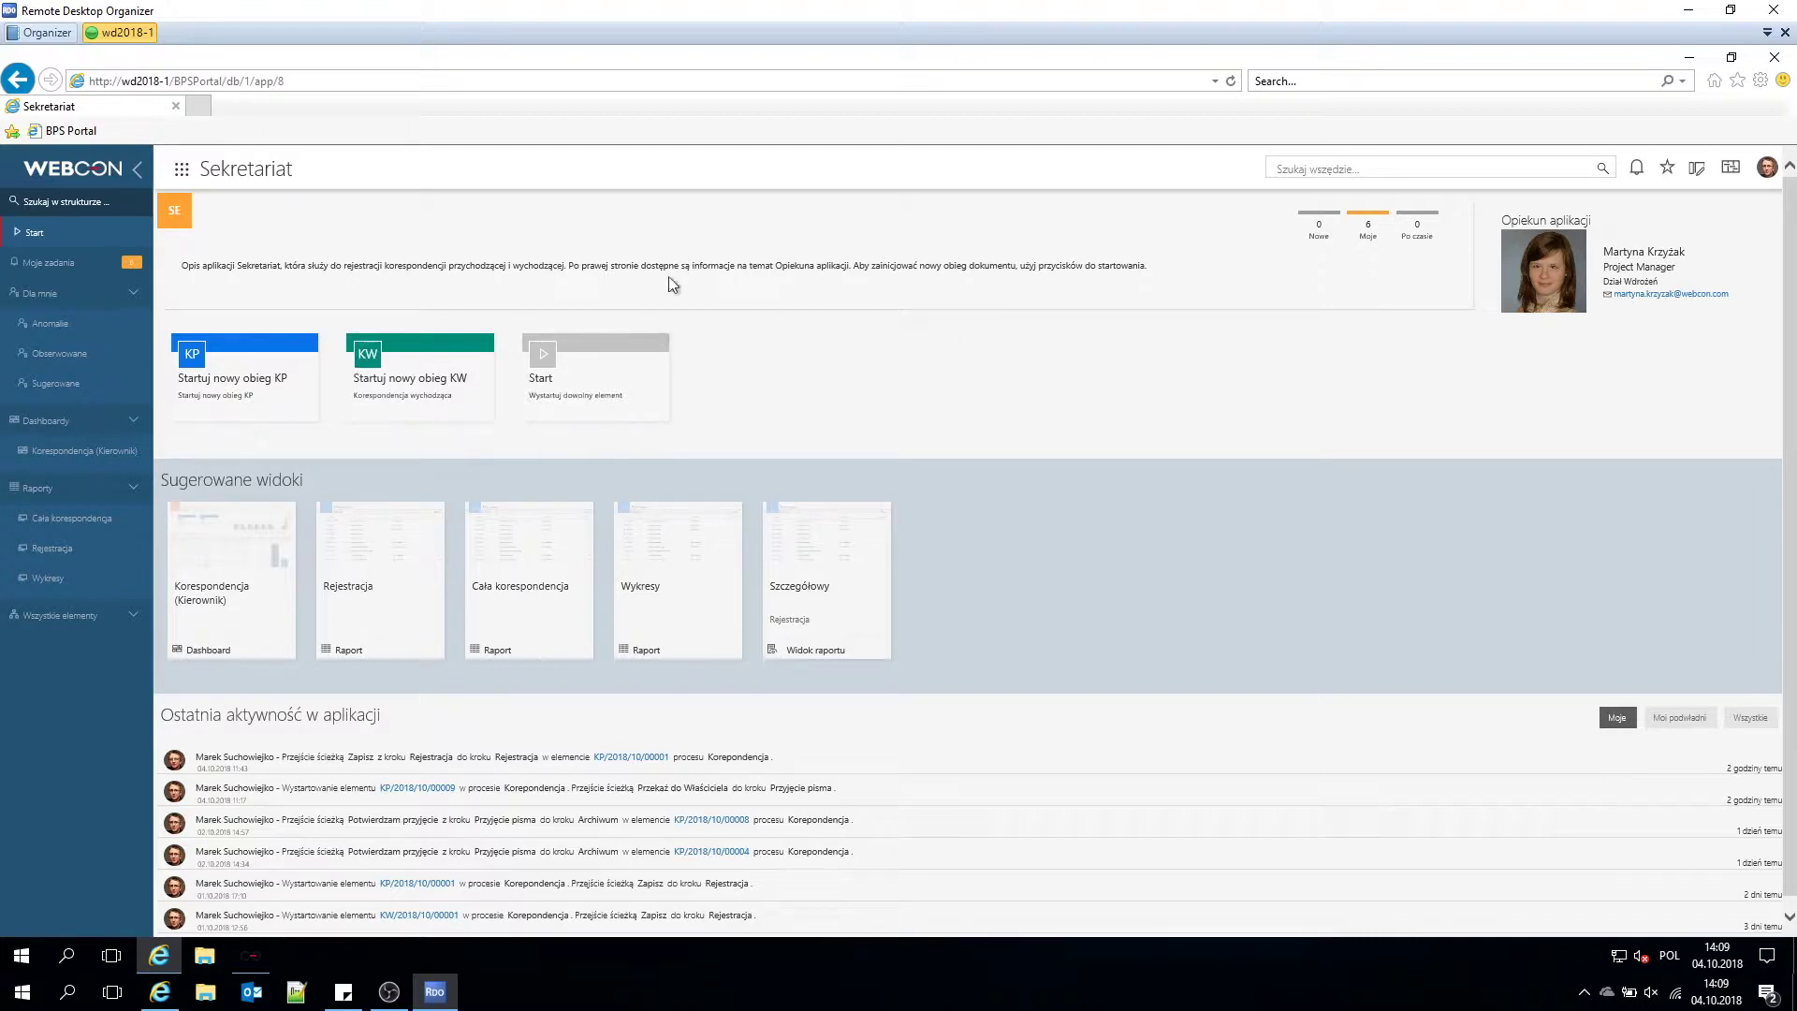
{"action": "left_click", "coordinate": [577, 359]}
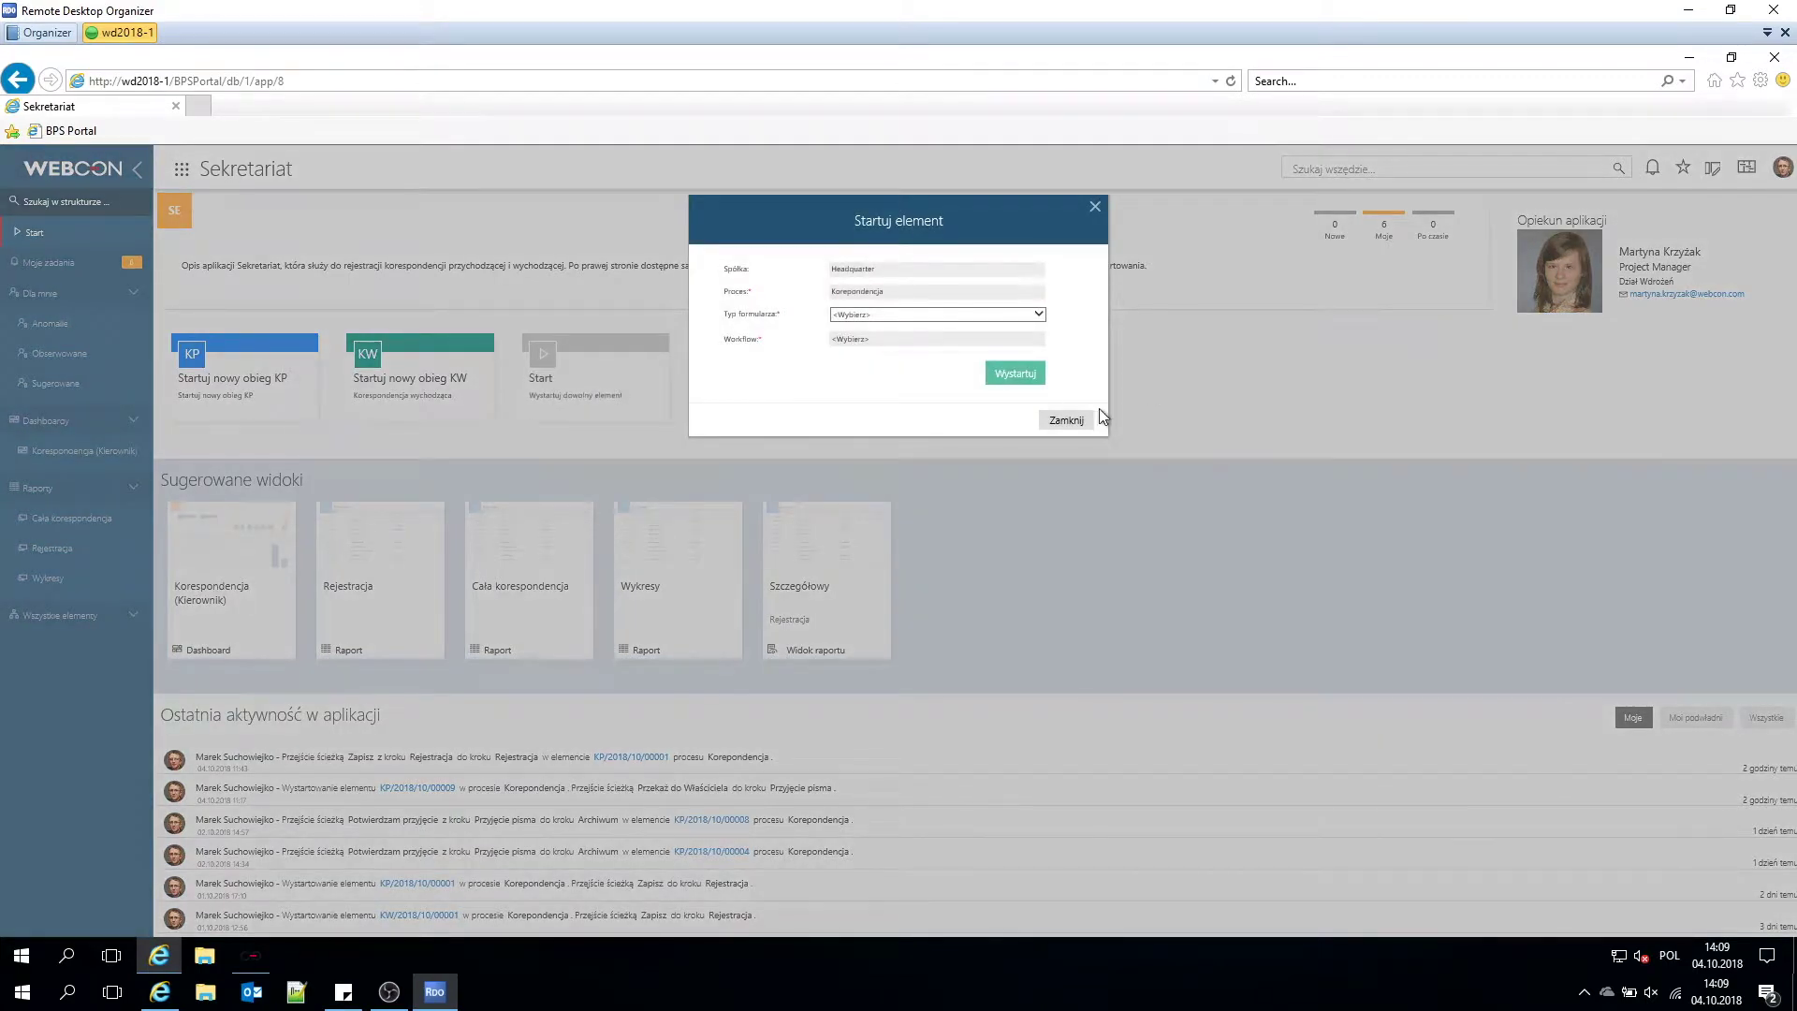
{"action": "left_click", "coordinate": [1067, 420]}
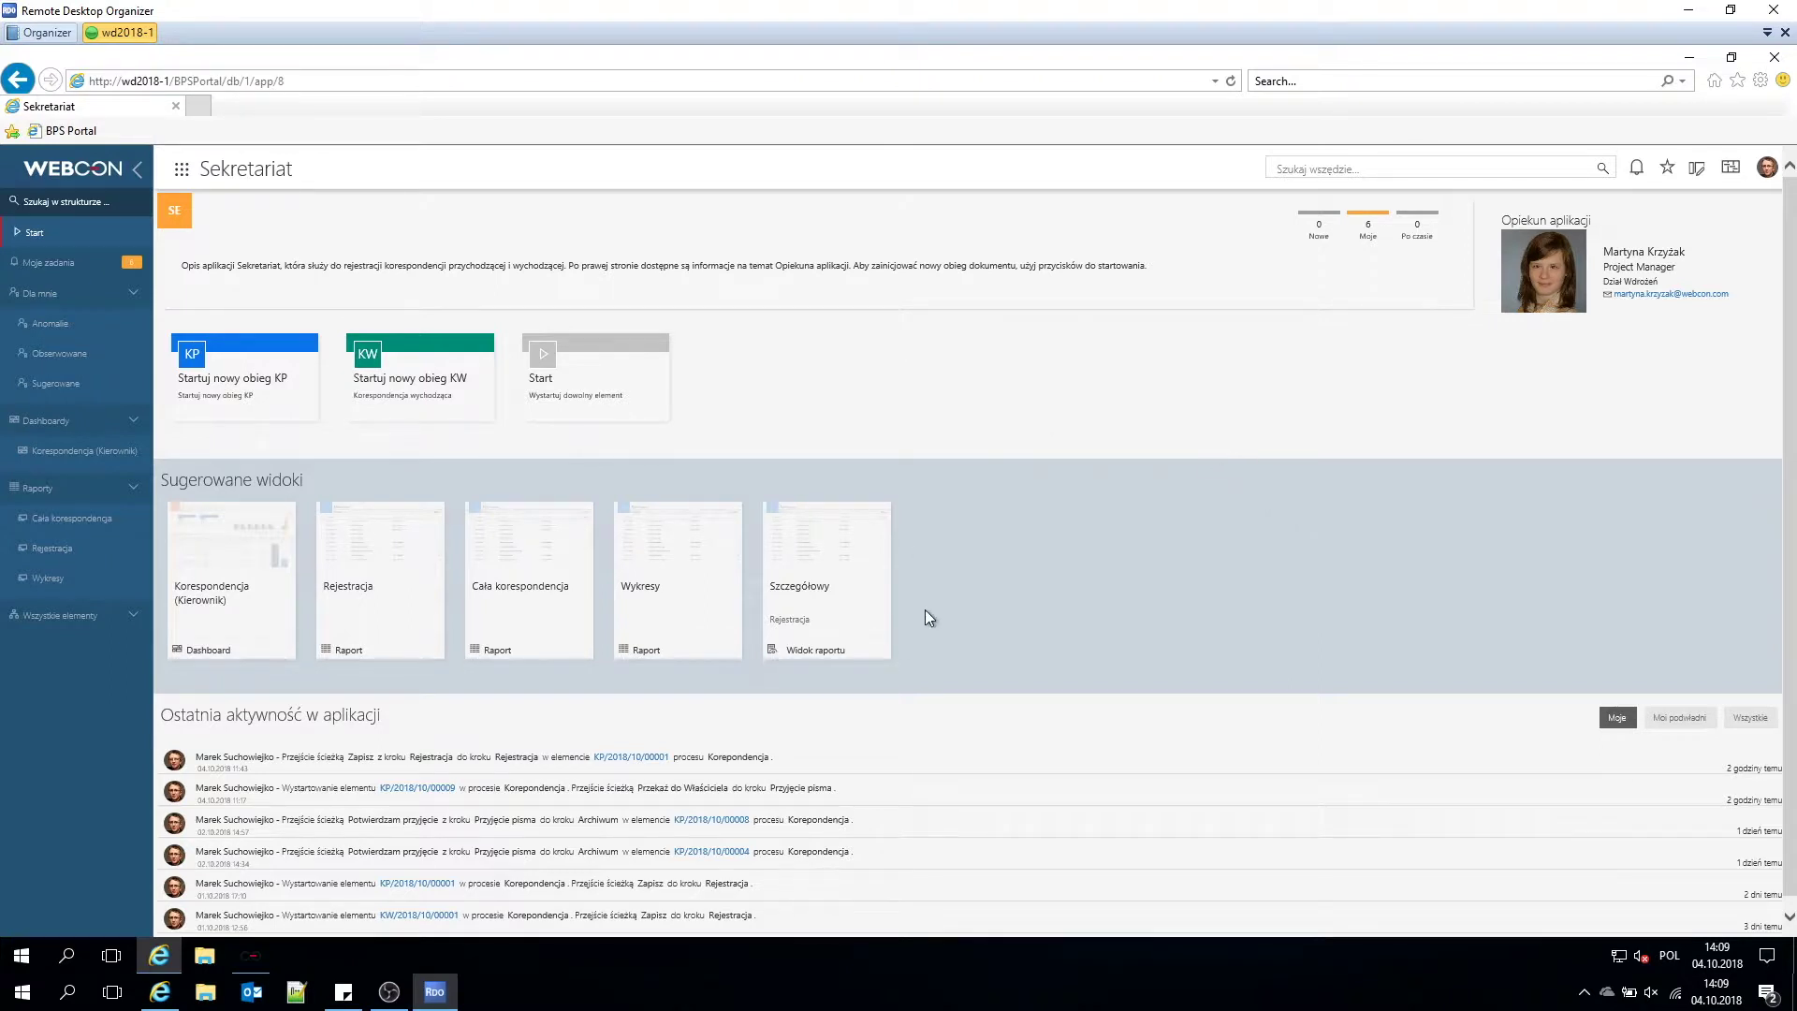
Look through the Sekretariat application's own tasks and suggested elements, and return to the portal start page.
{"action": "scroll", "coordinate": [974, 572], "scroll_direction": "down", "scroll_amount": 1}
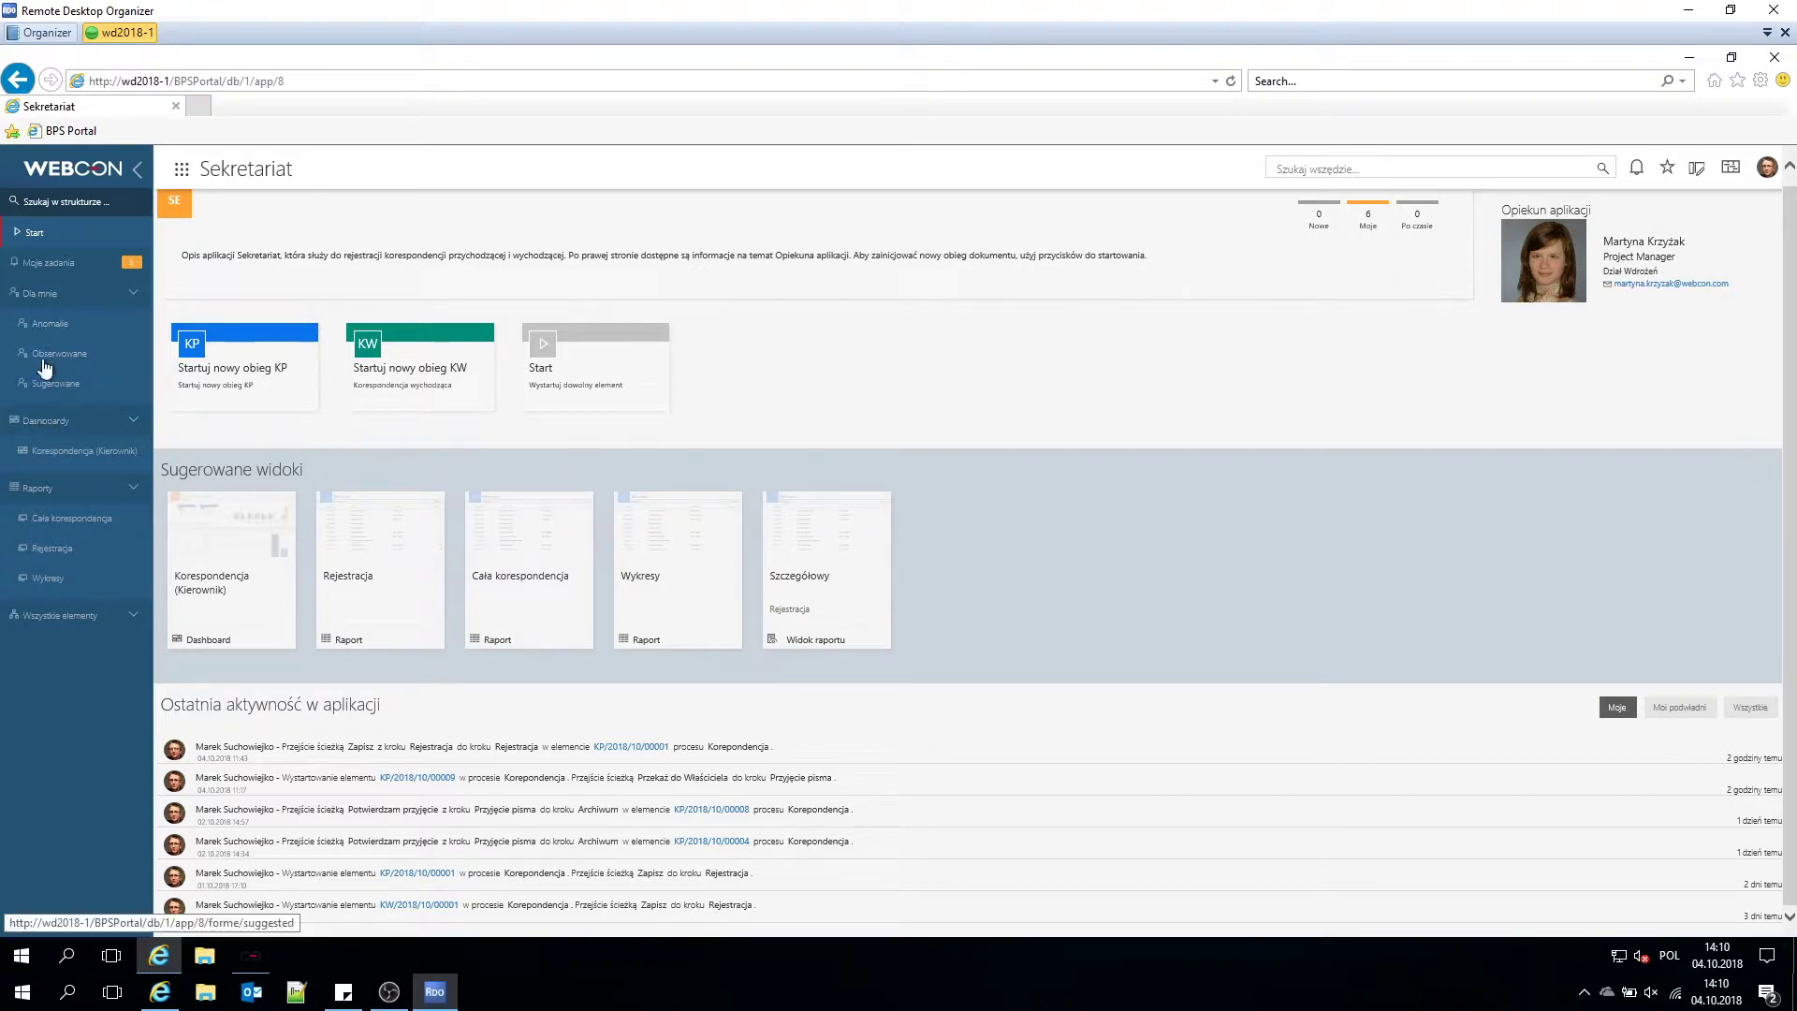
{"action": "left_click", "coordinate": [64, 265]}
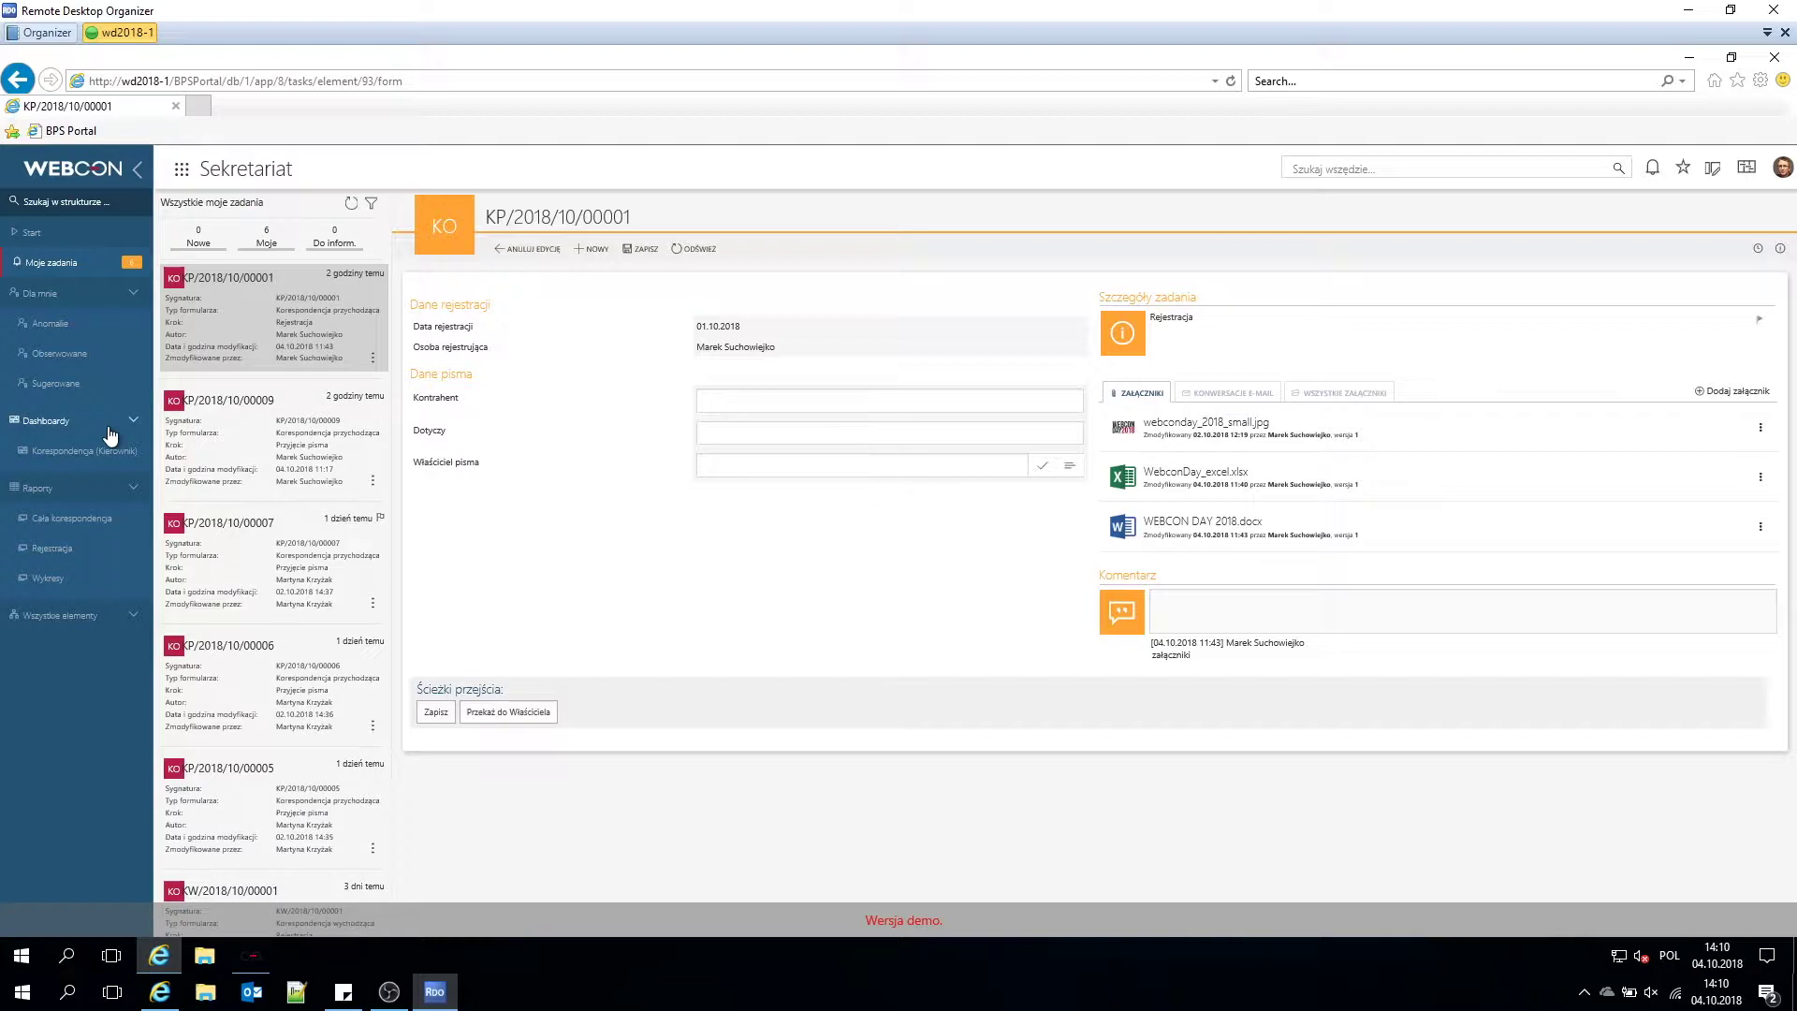
{"action": "left_click", "coordinate": [54, 391]}
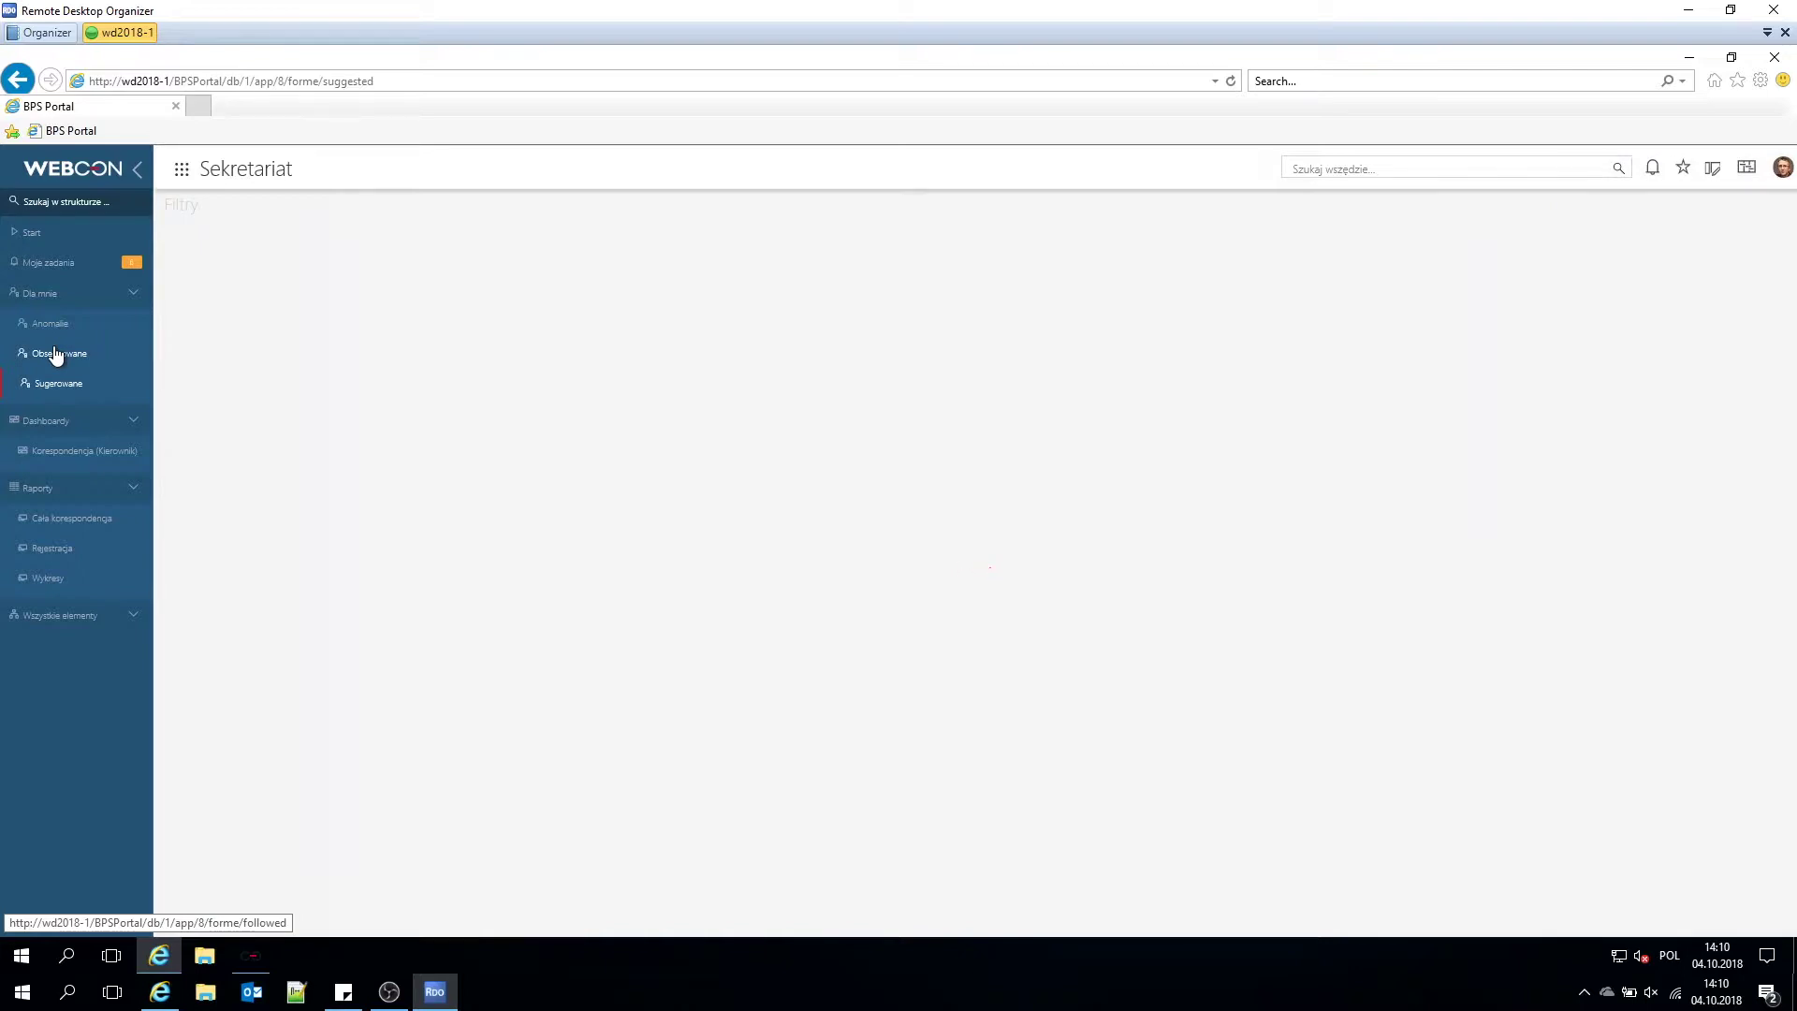
{"action": "left_click", "coordinate": [42, 423]}
{"action": "left_click", "coordinate": [43, 423]}
{"action": "left_click", "coordinate": [108, 526]}
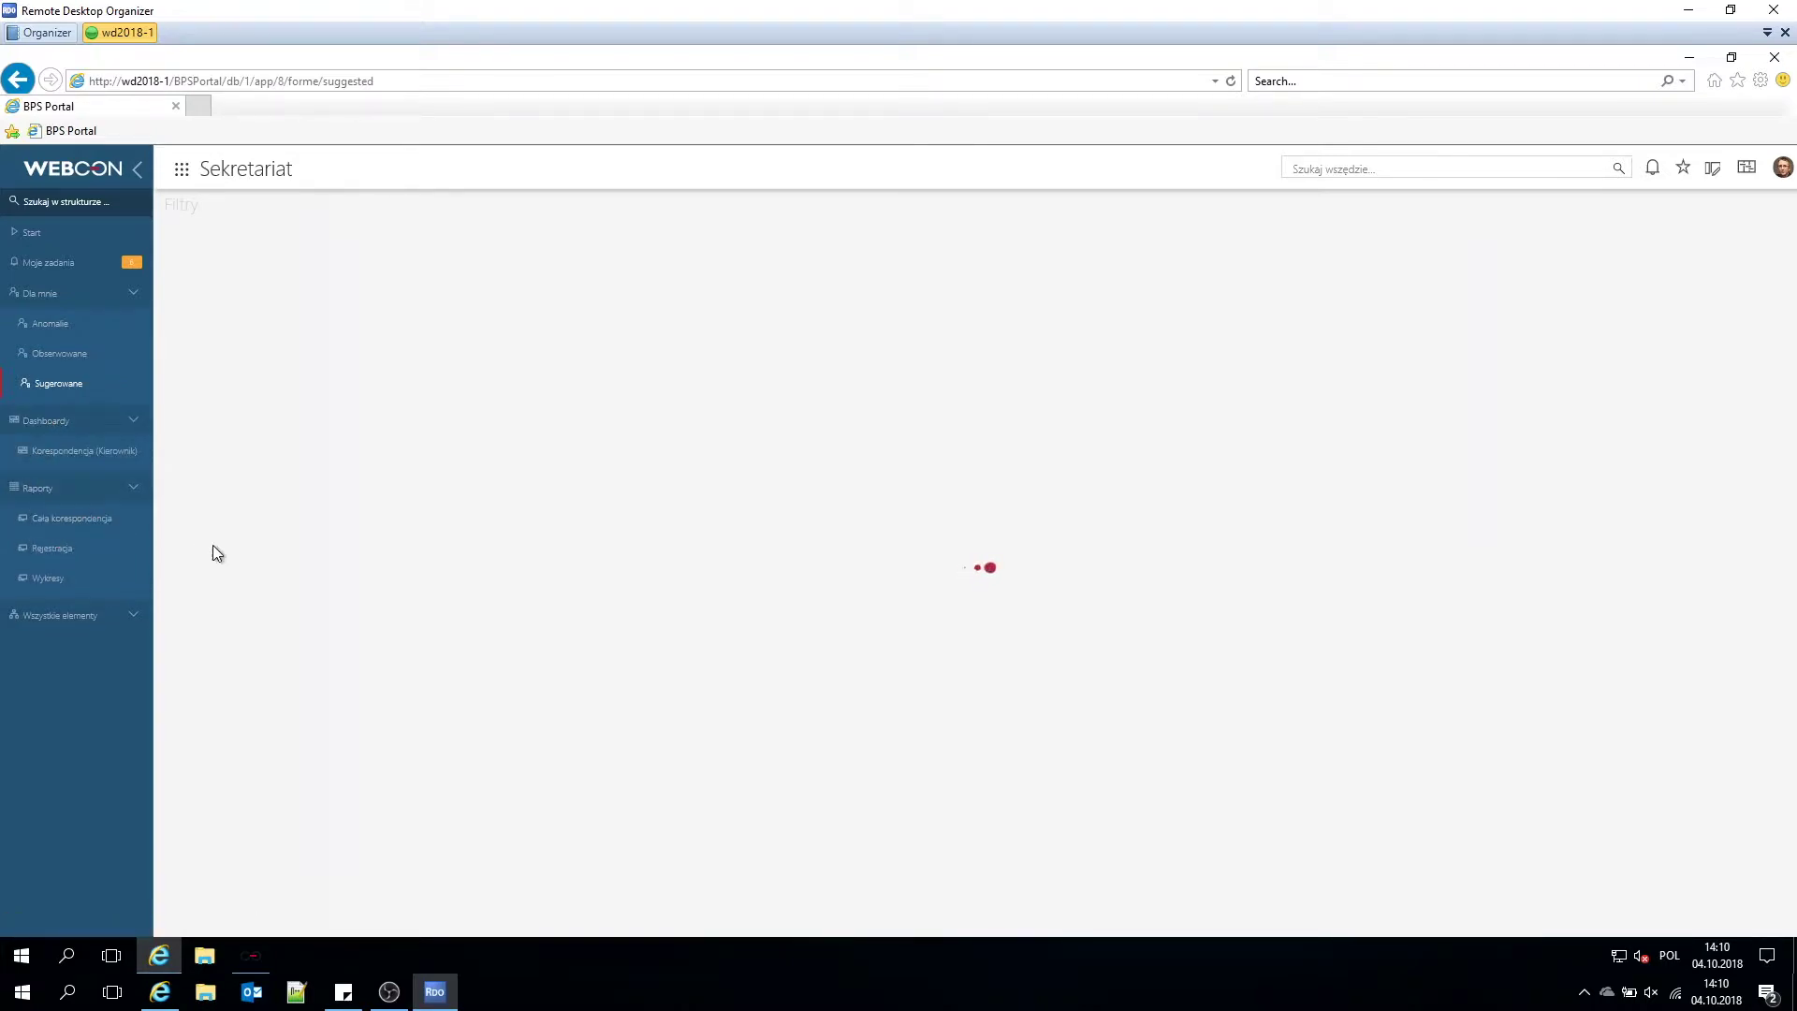
{"action": "left_click", "coordinate": [85, 174]}
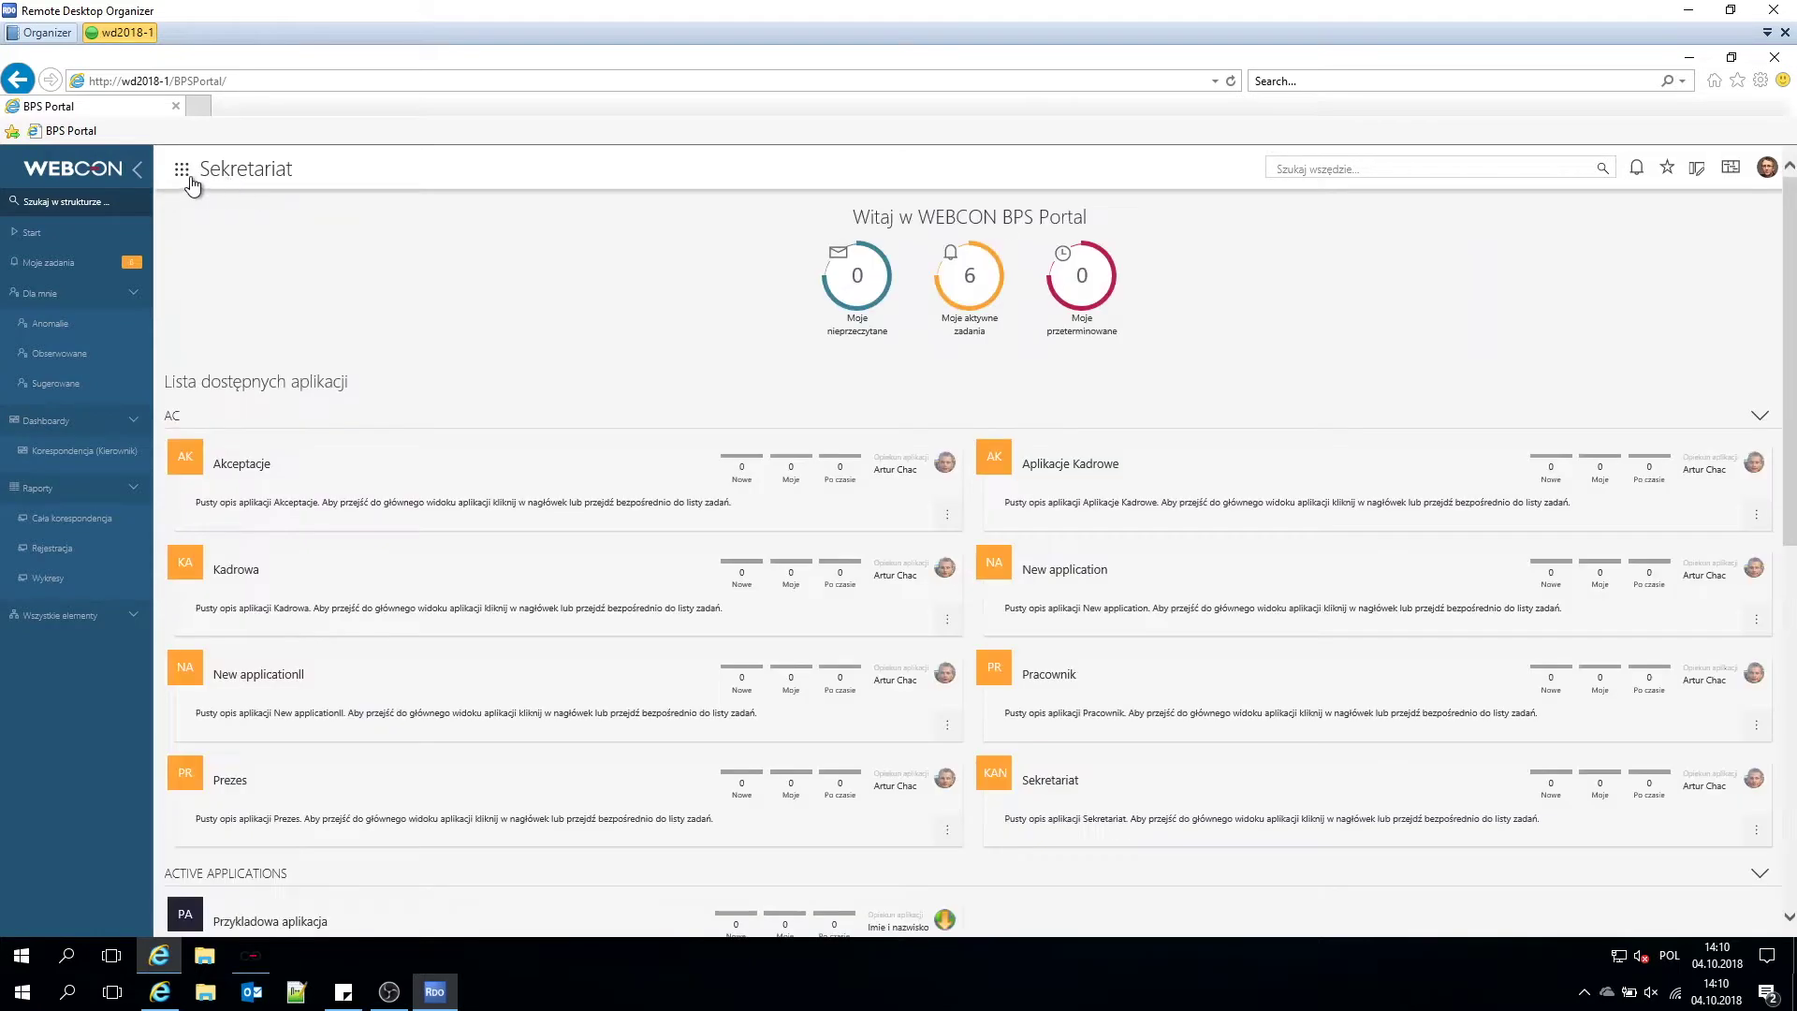
Bring up the list of most used applications and switch back to the Sekretariat application.
{"action": "left_click", "coordinate": [266, 174]}
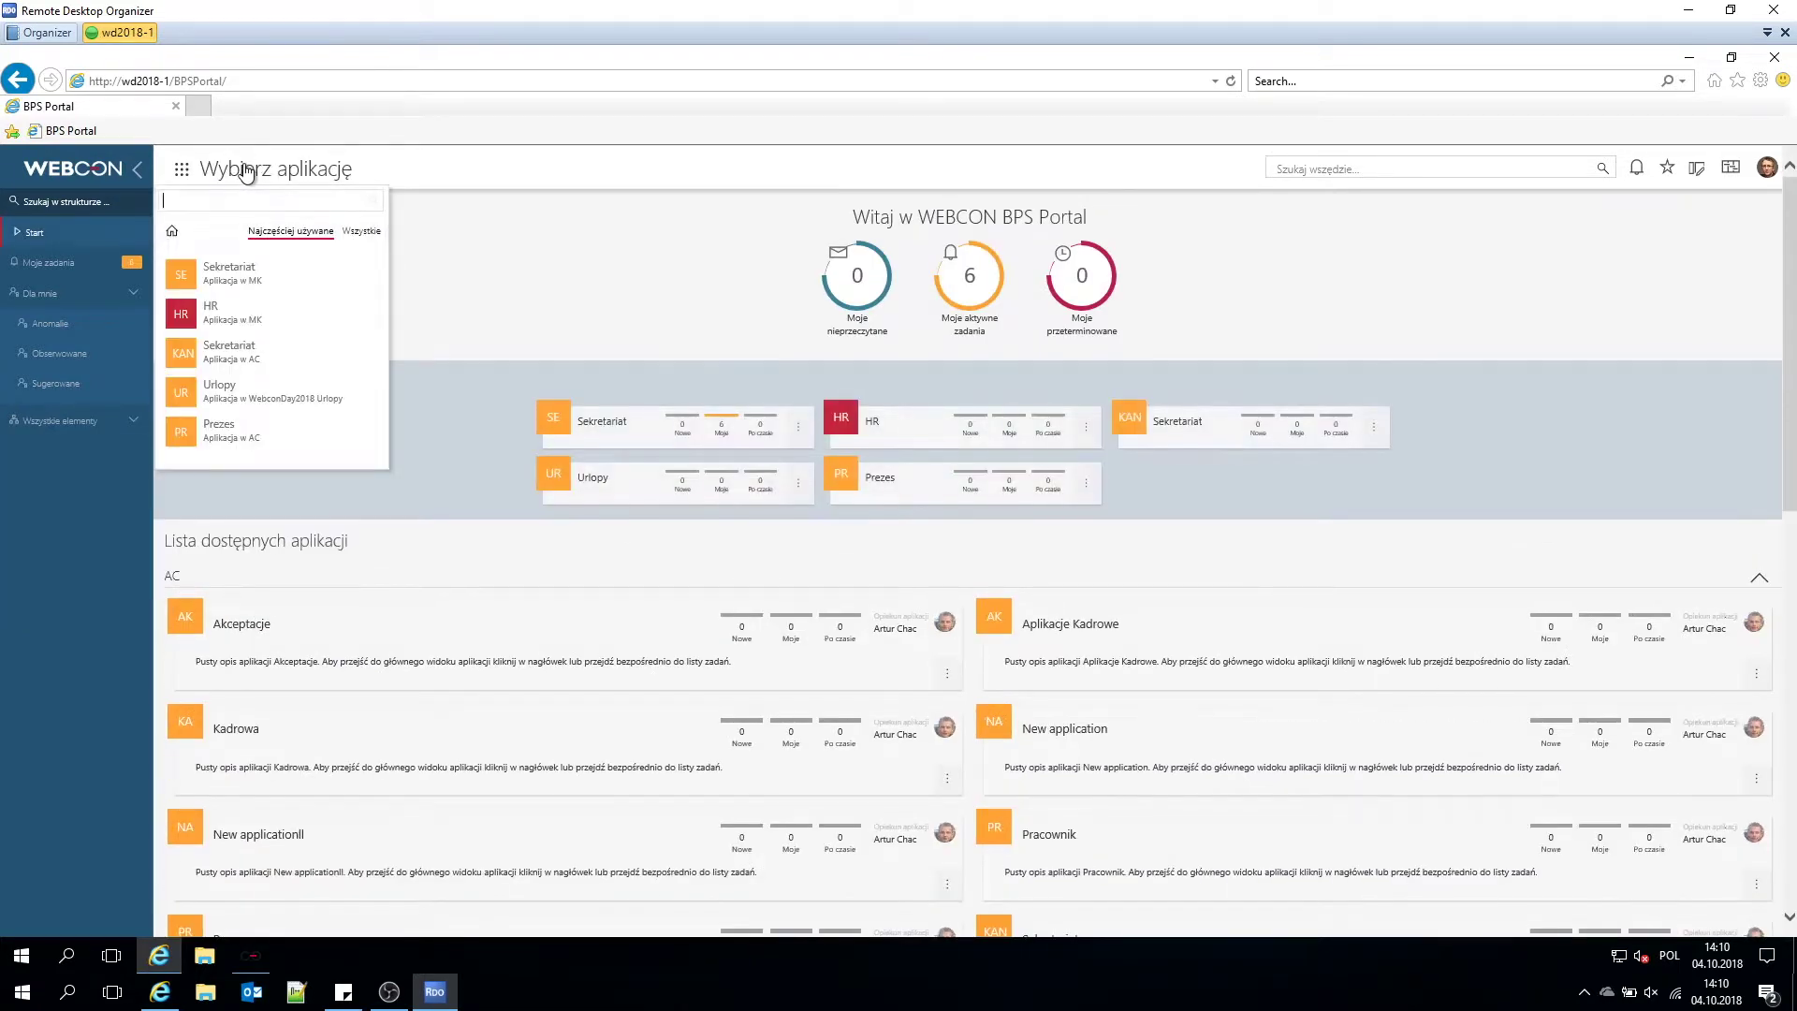
{"action": "left_click", "coordinate": [241, 174]}
{"action": "left_click", "coordinate": [231, 175]}
{"action": "left_click", "coordinate": [233, 175]}
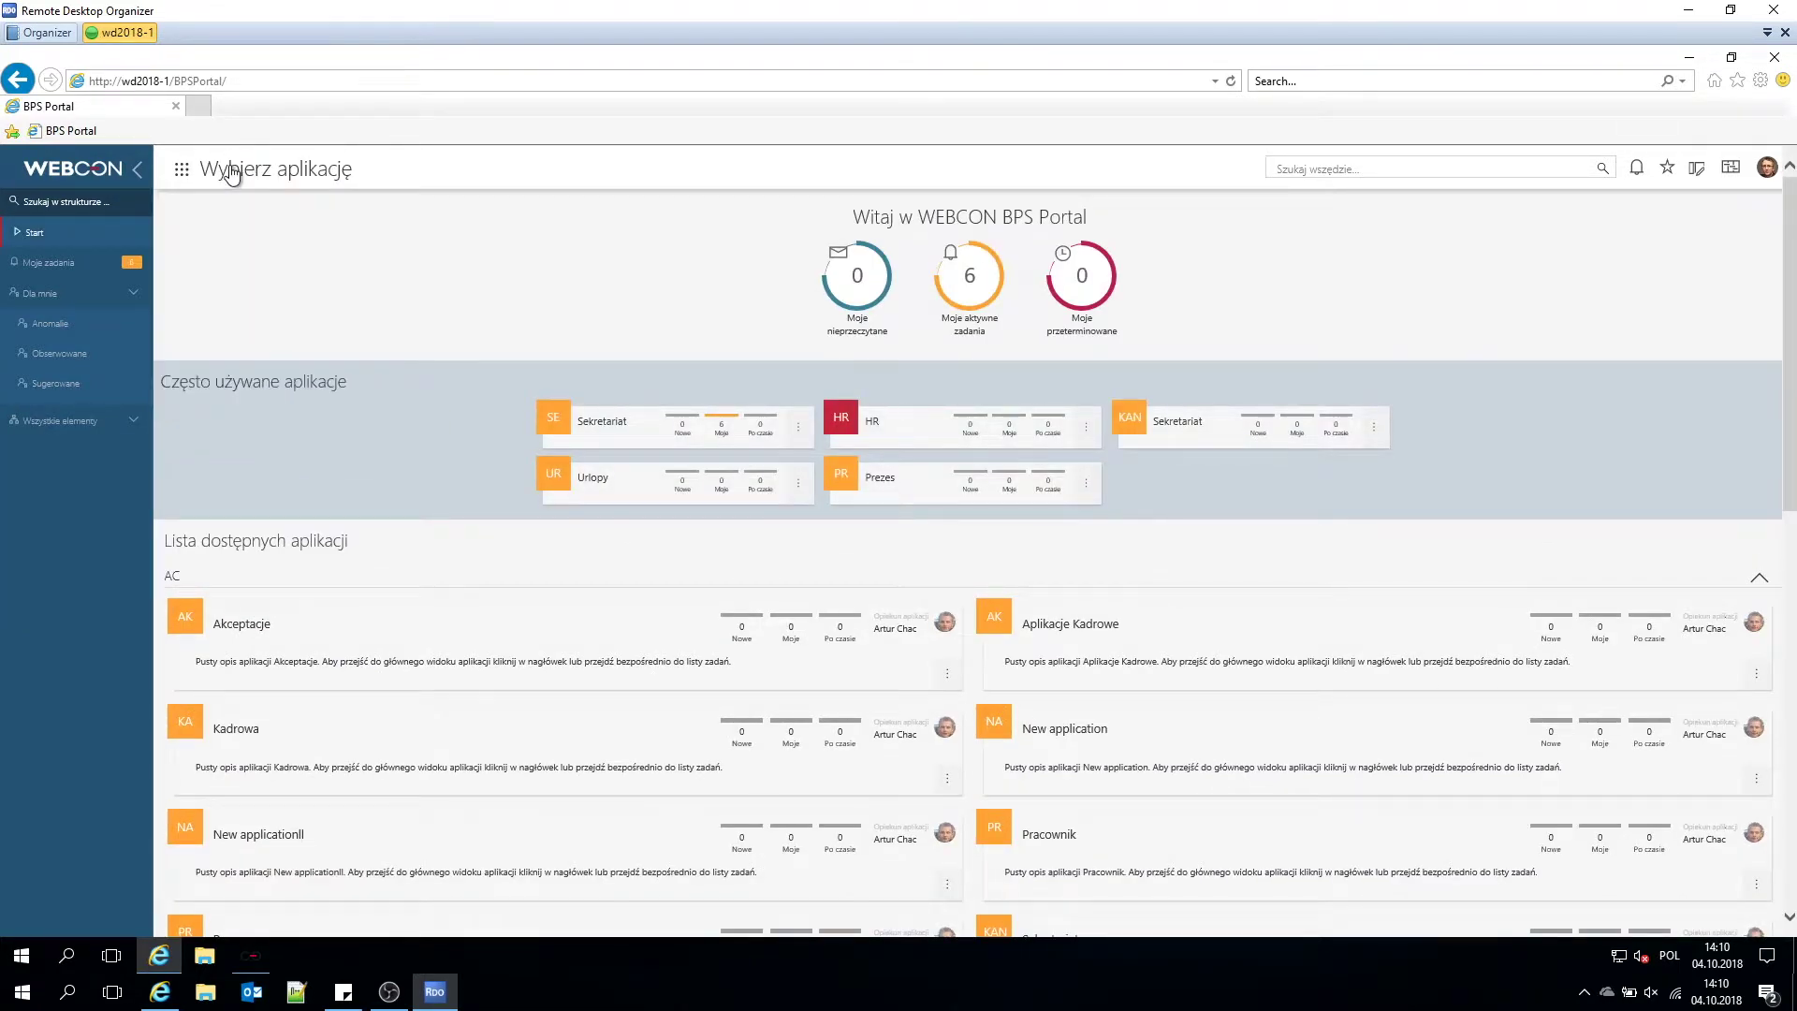
{"action": "left_click", "coordinate": [232, 175]}
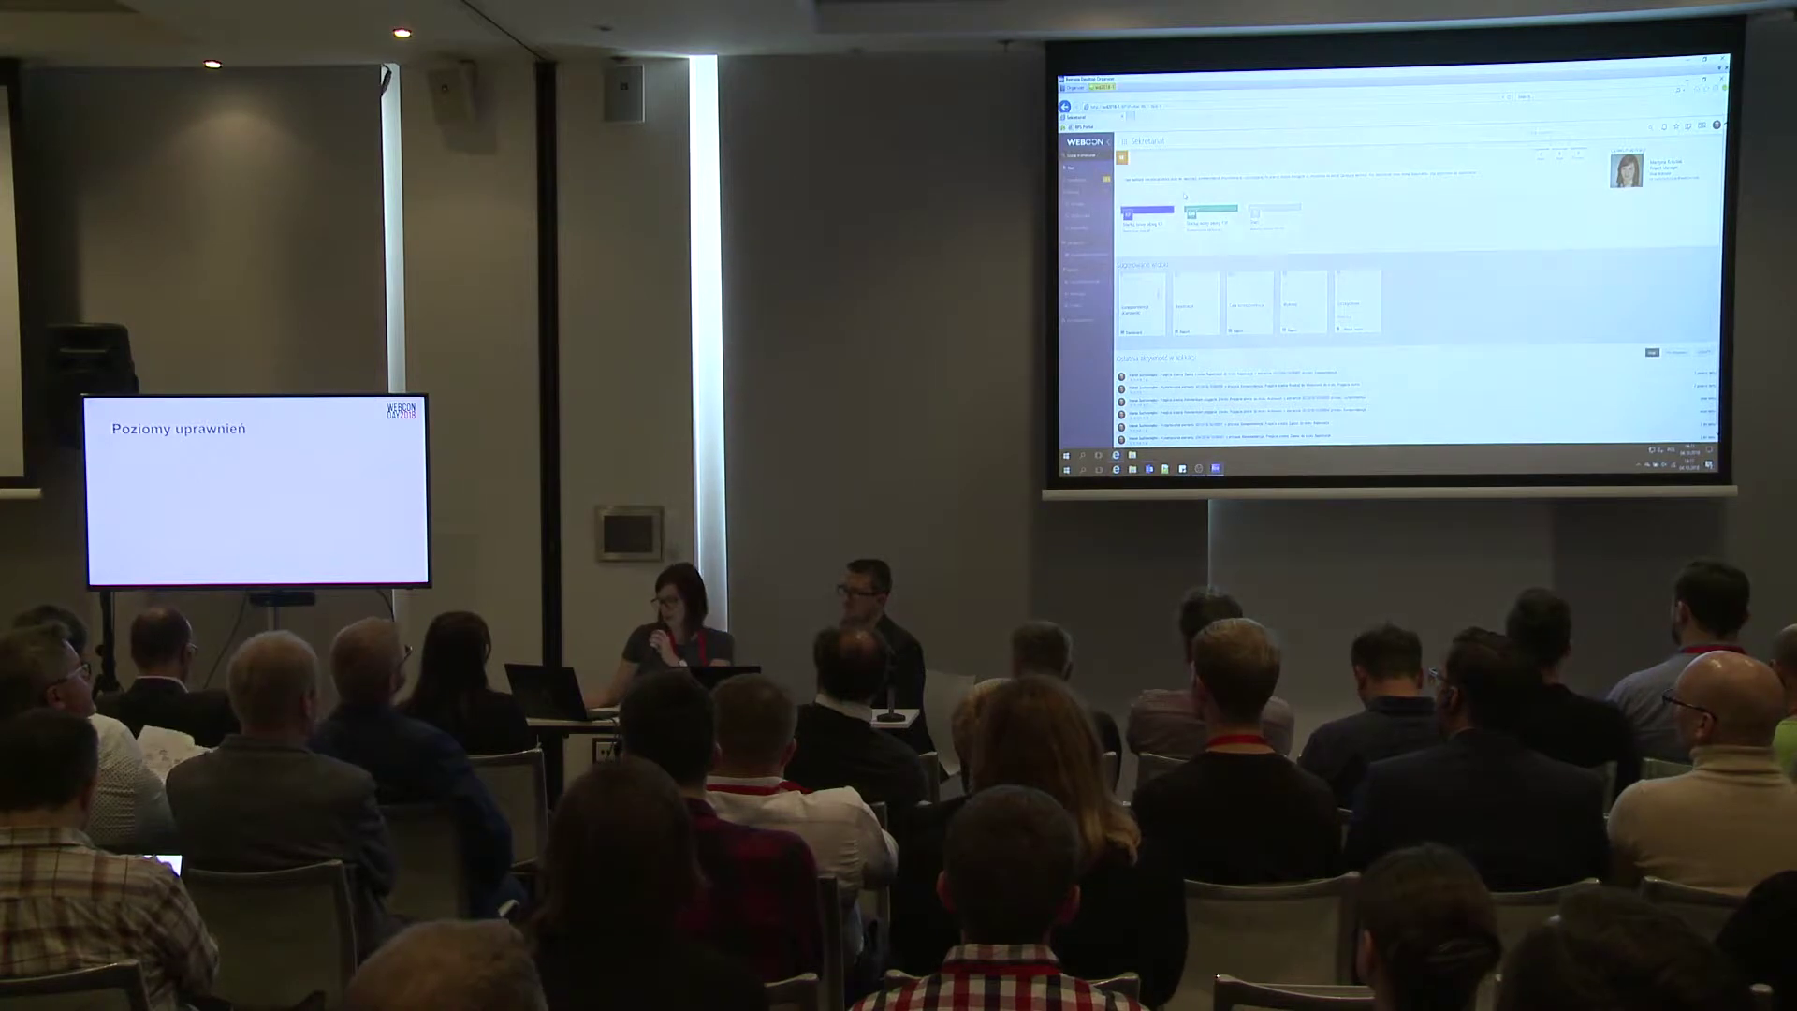
{"action": "key", "text": "Right"}
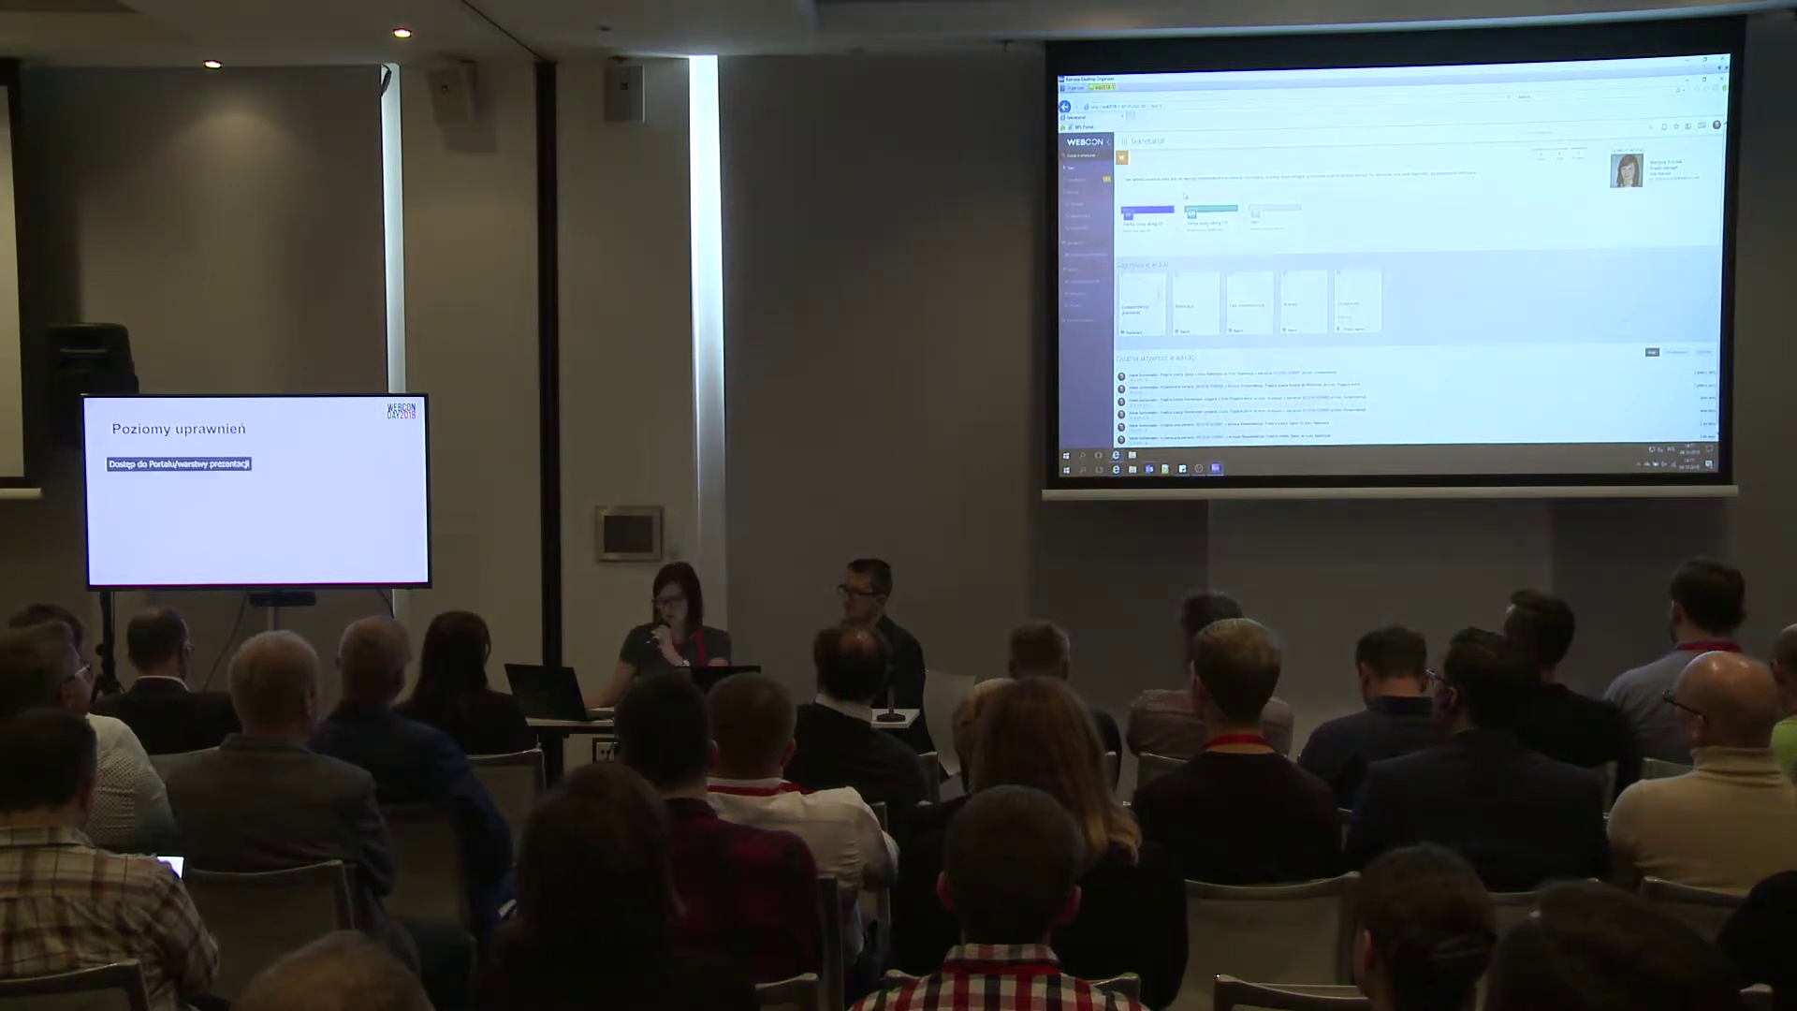
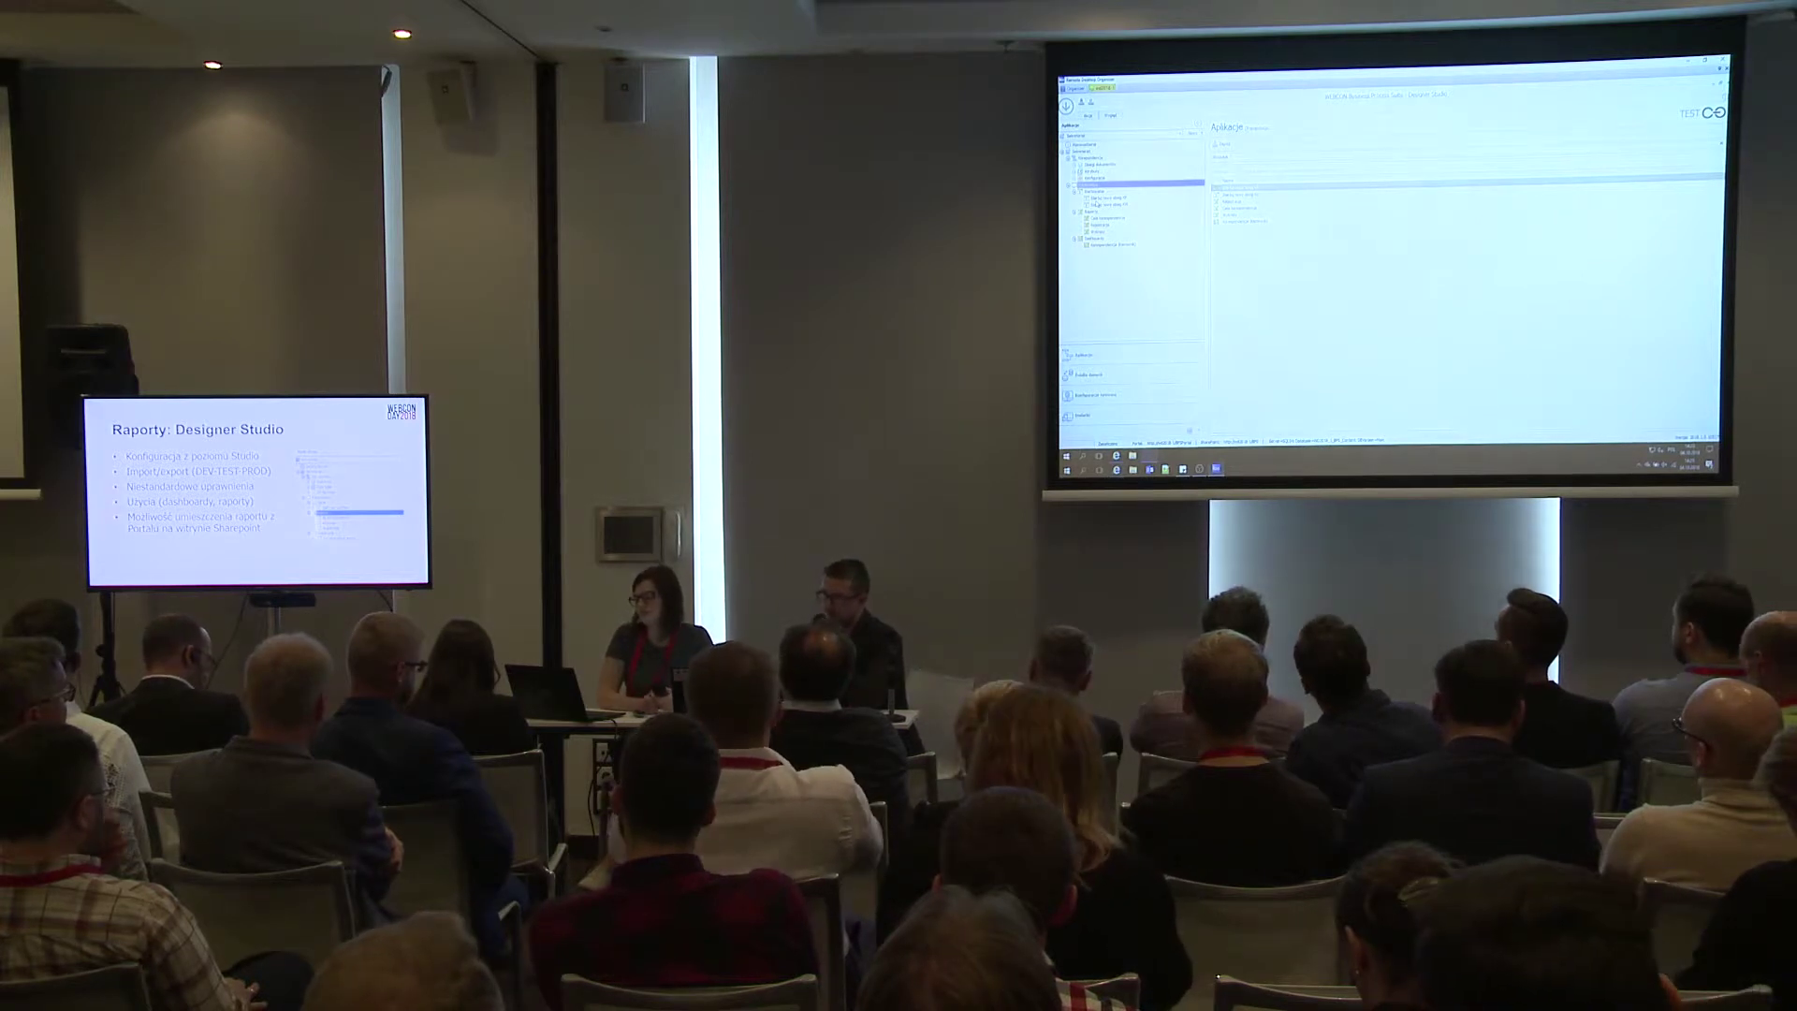
In Designer Studio, open the configuration of the Cała korespondencja report and examine its source and mandatory filters.
{"action": "left_click", "coordinate": [1097, 198]}
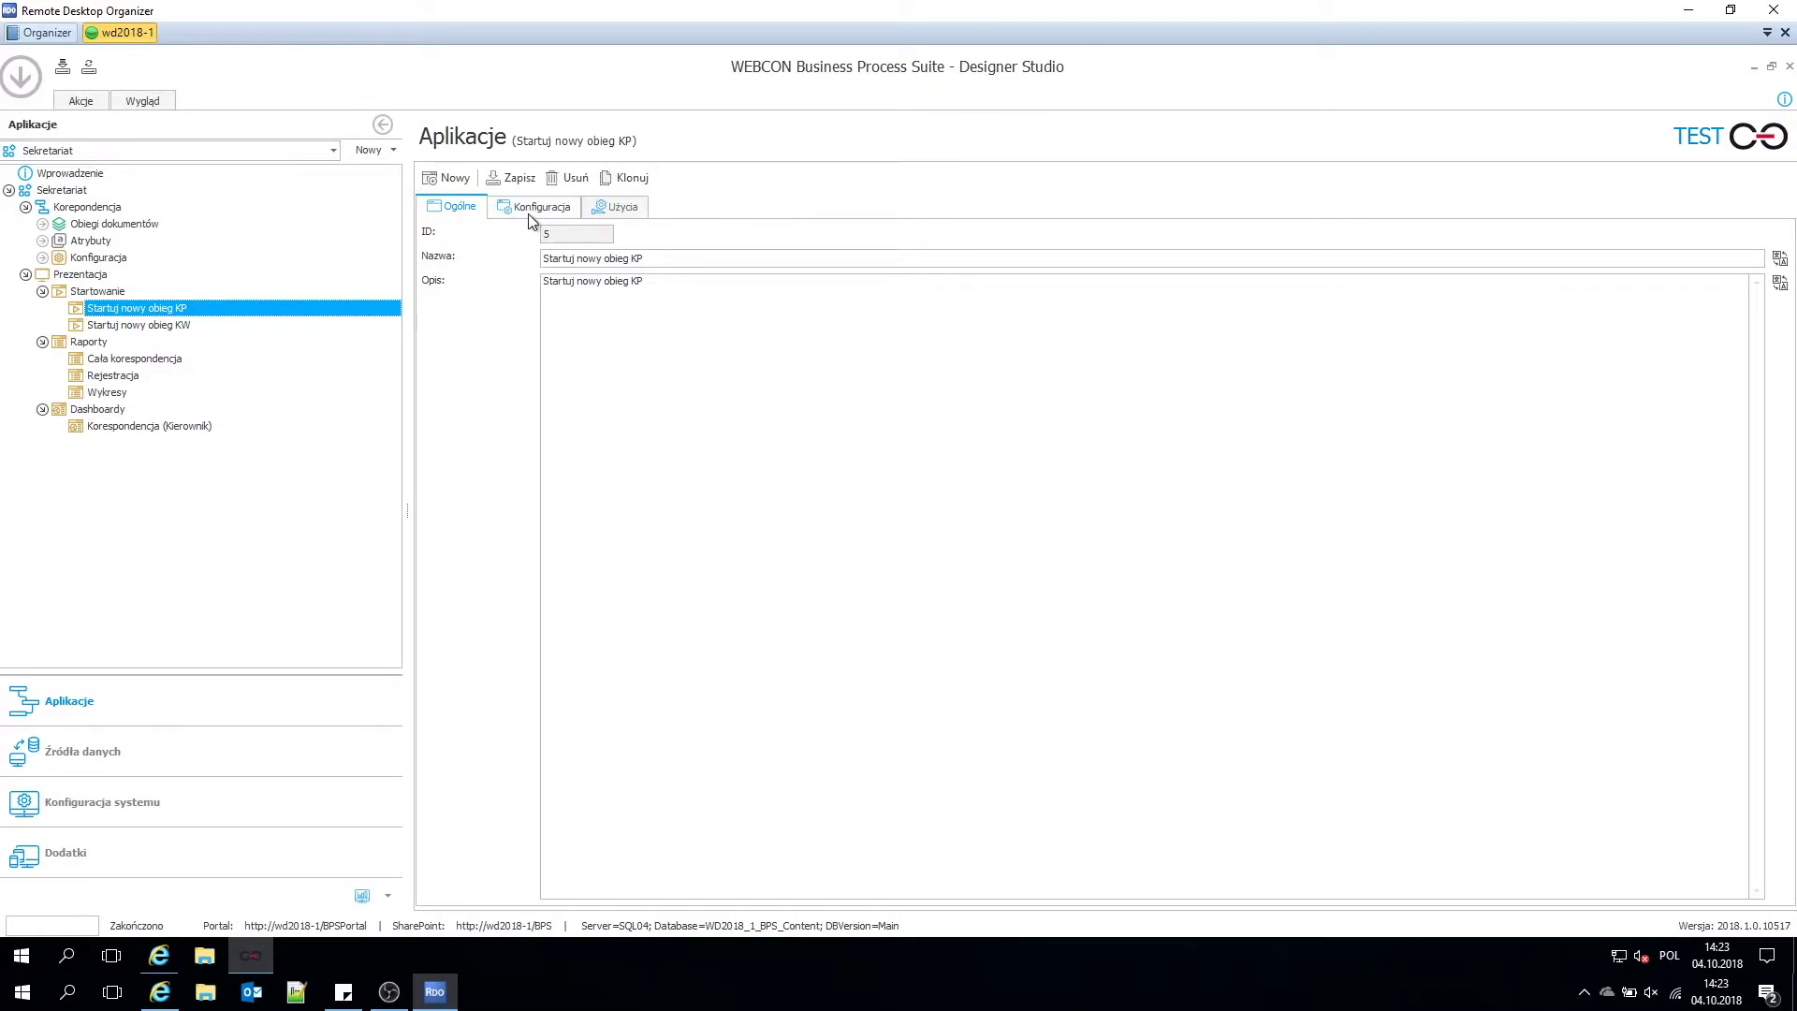
{"action": "left_click", "coordinate": [139, 364]}
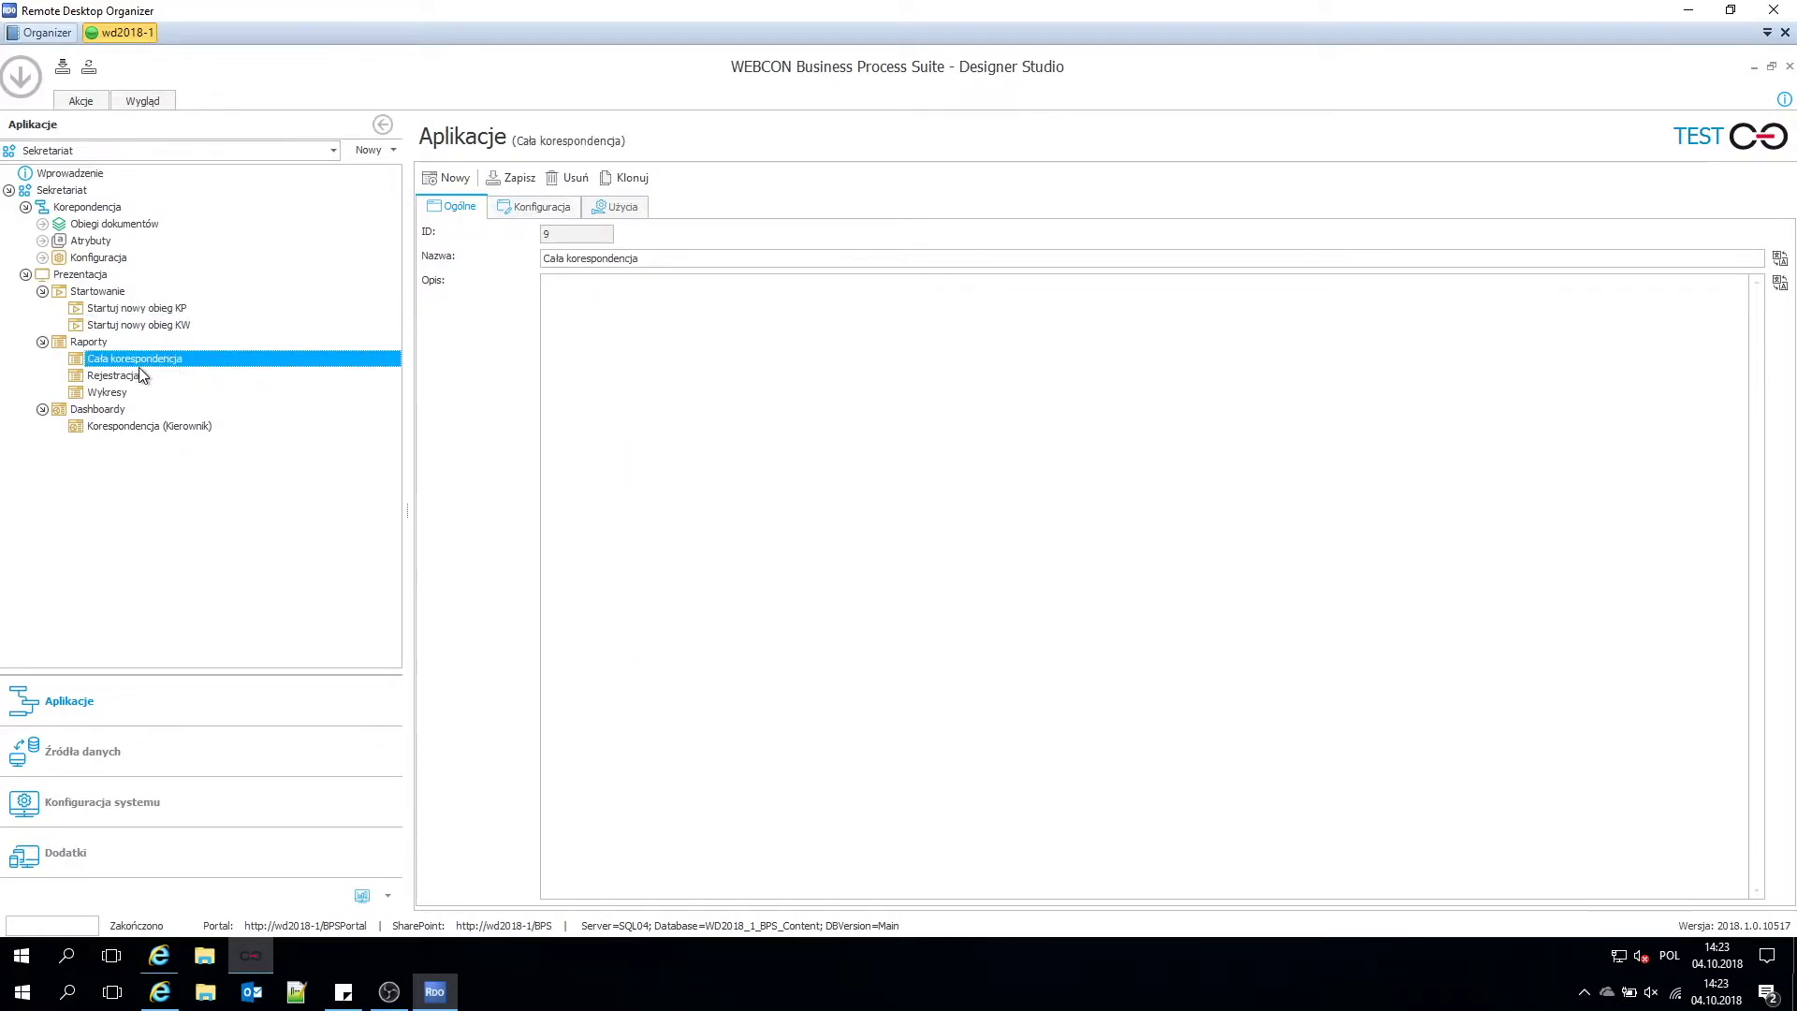
{"action": "left_click", "coordinate": [515, 208]}
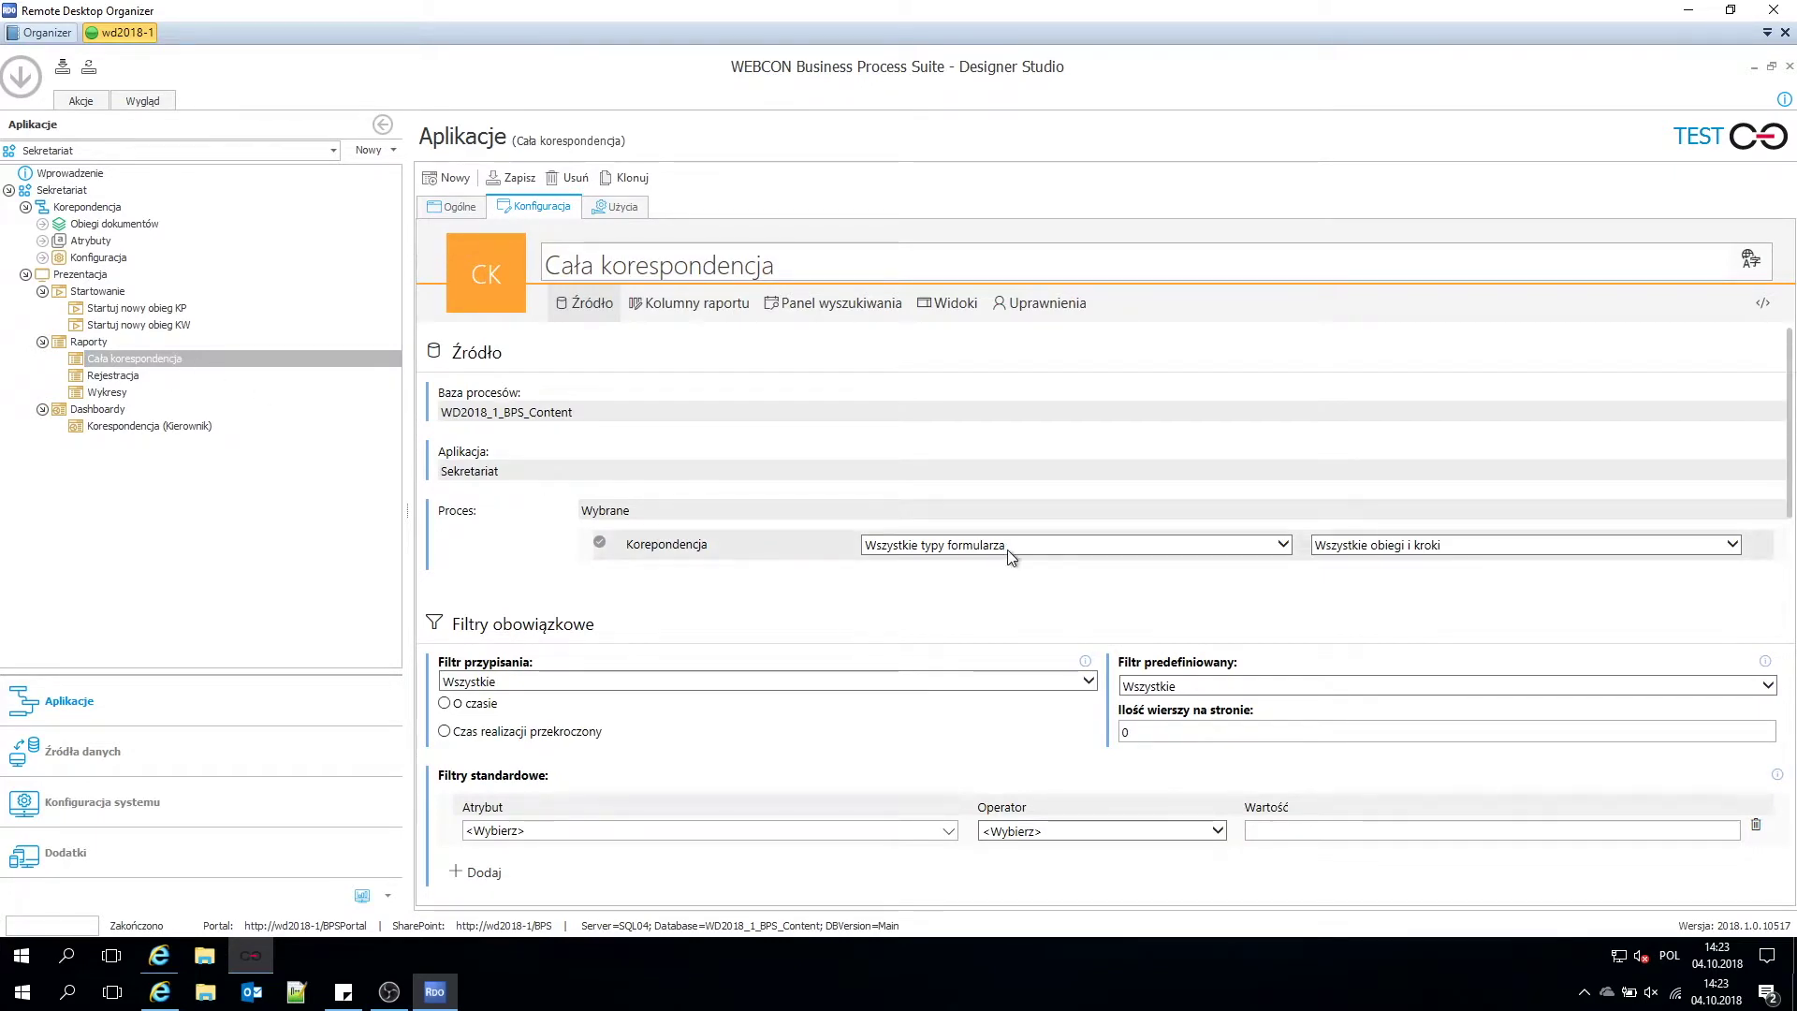
{"action": "scroll", "coordinate": [1018, 590], "scroll_direction": "down", "scroll_amount": 2}
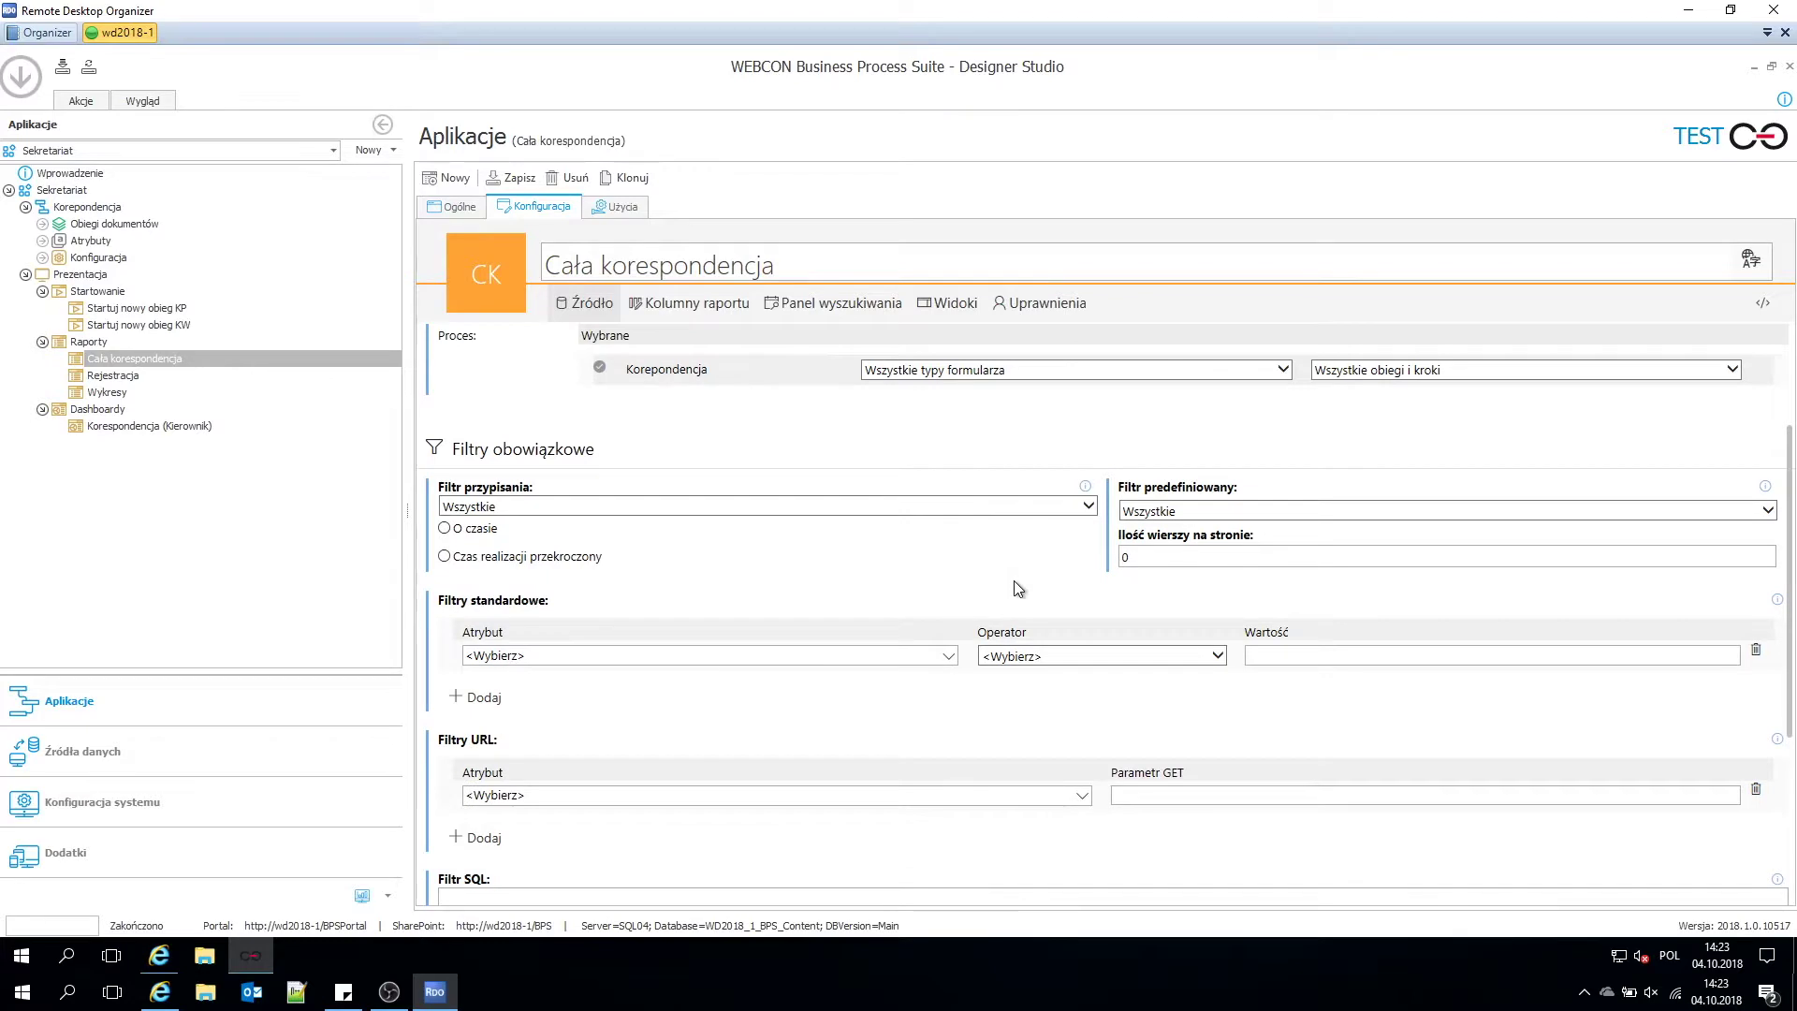
{"action": "scroll", "coordinate": [1007, 571], "scroll_direction": "down", "scroll_amount": 1}
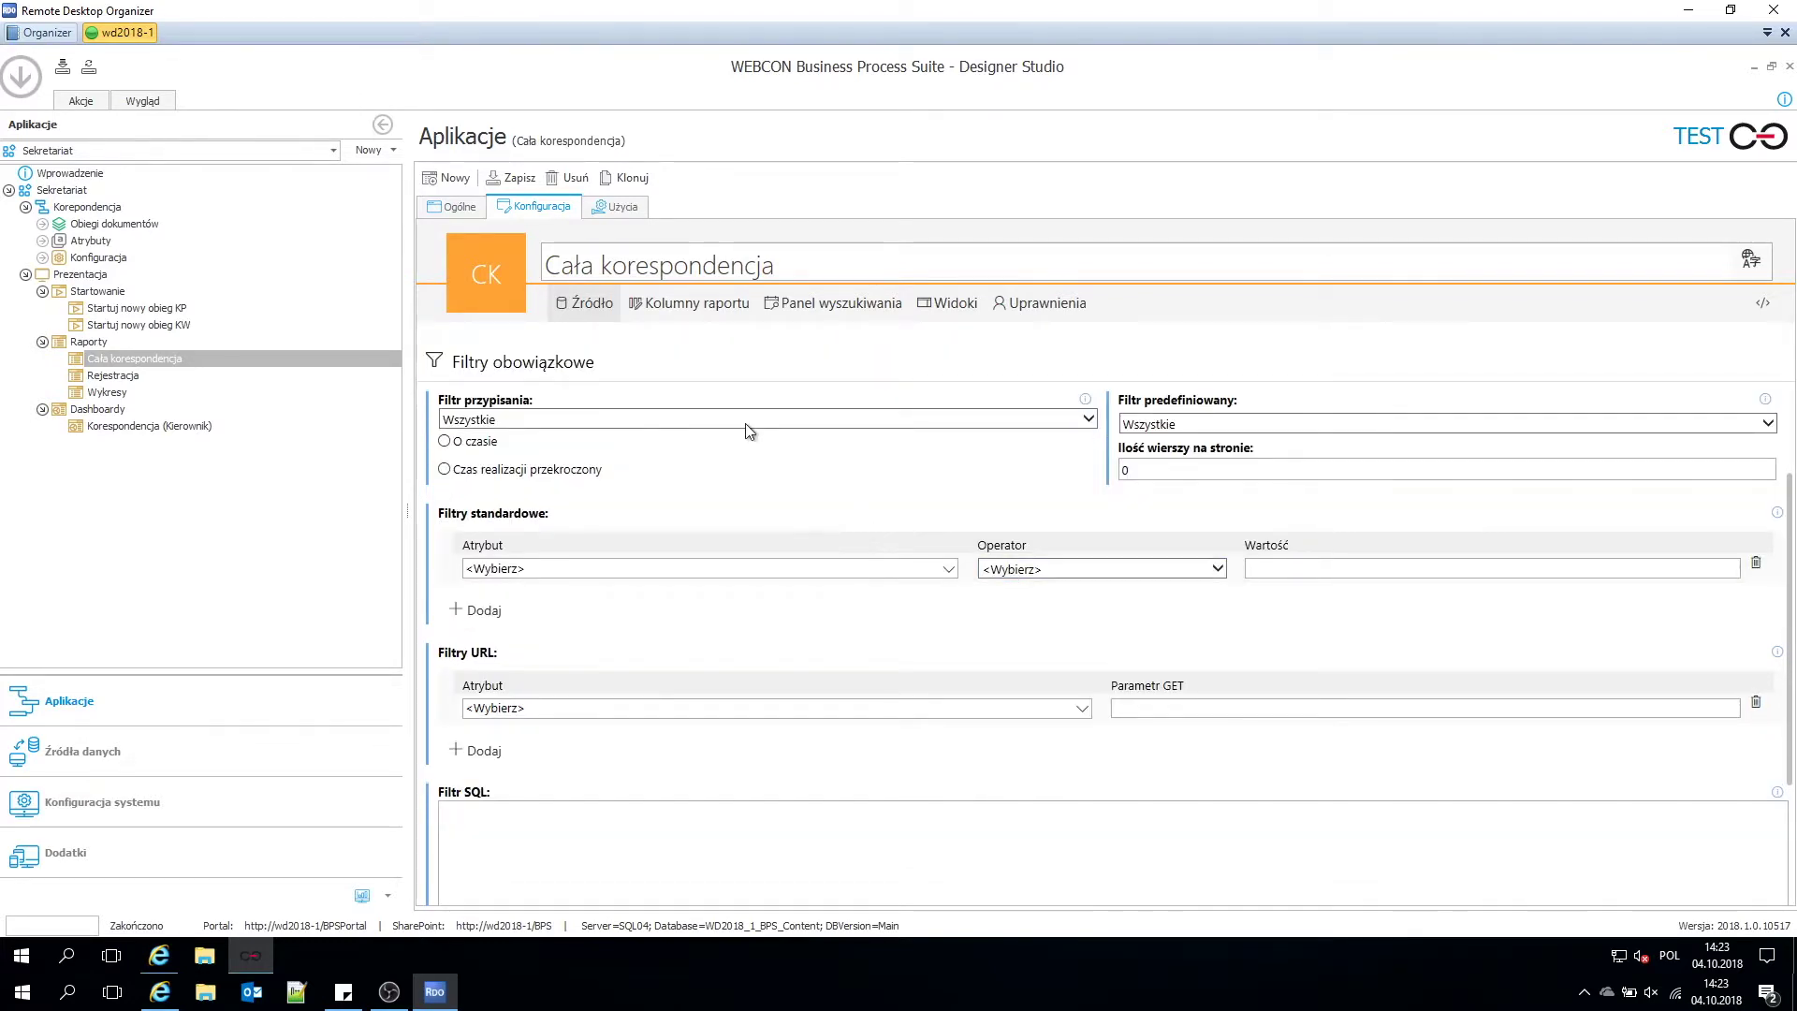
{"action": "scroll", "coordinate": [743, 421], "scroll_direction": "up", "scroll_amount": 1}
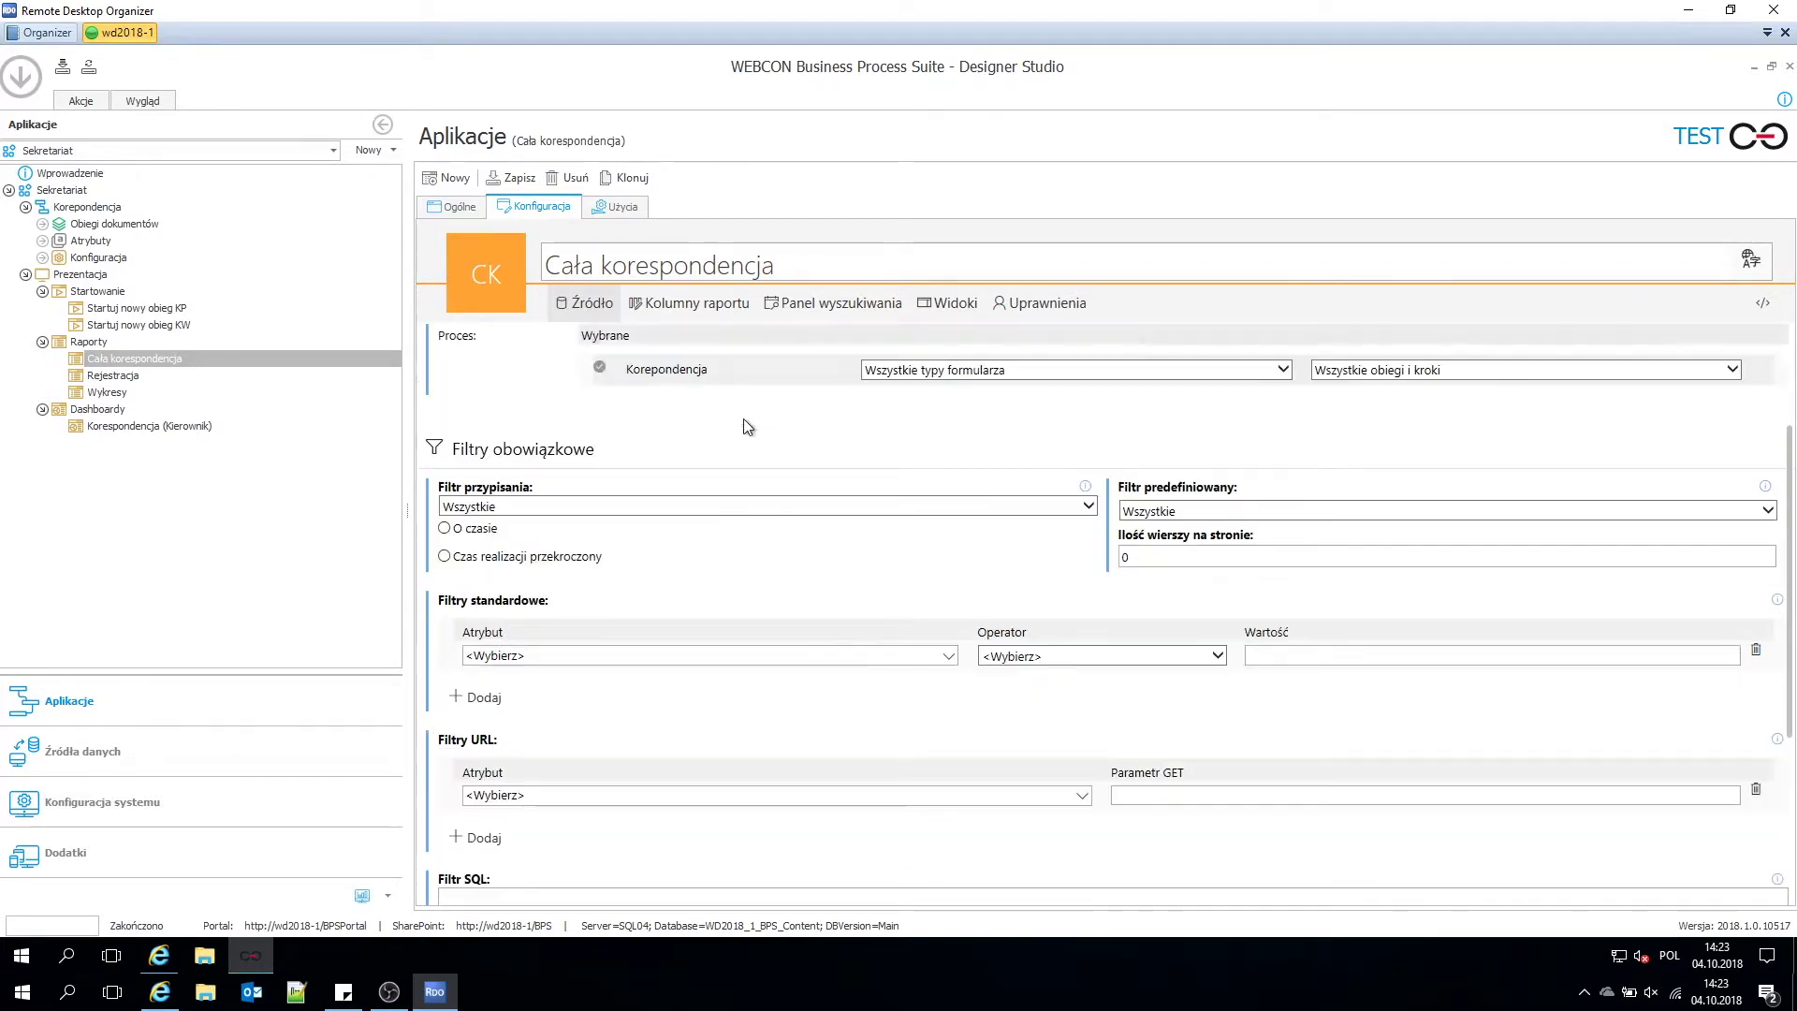
Review the columns available in the Cała korespondencja report and its default sorting levels.
{"action": "left_click", "coordinate": [691, 318]}
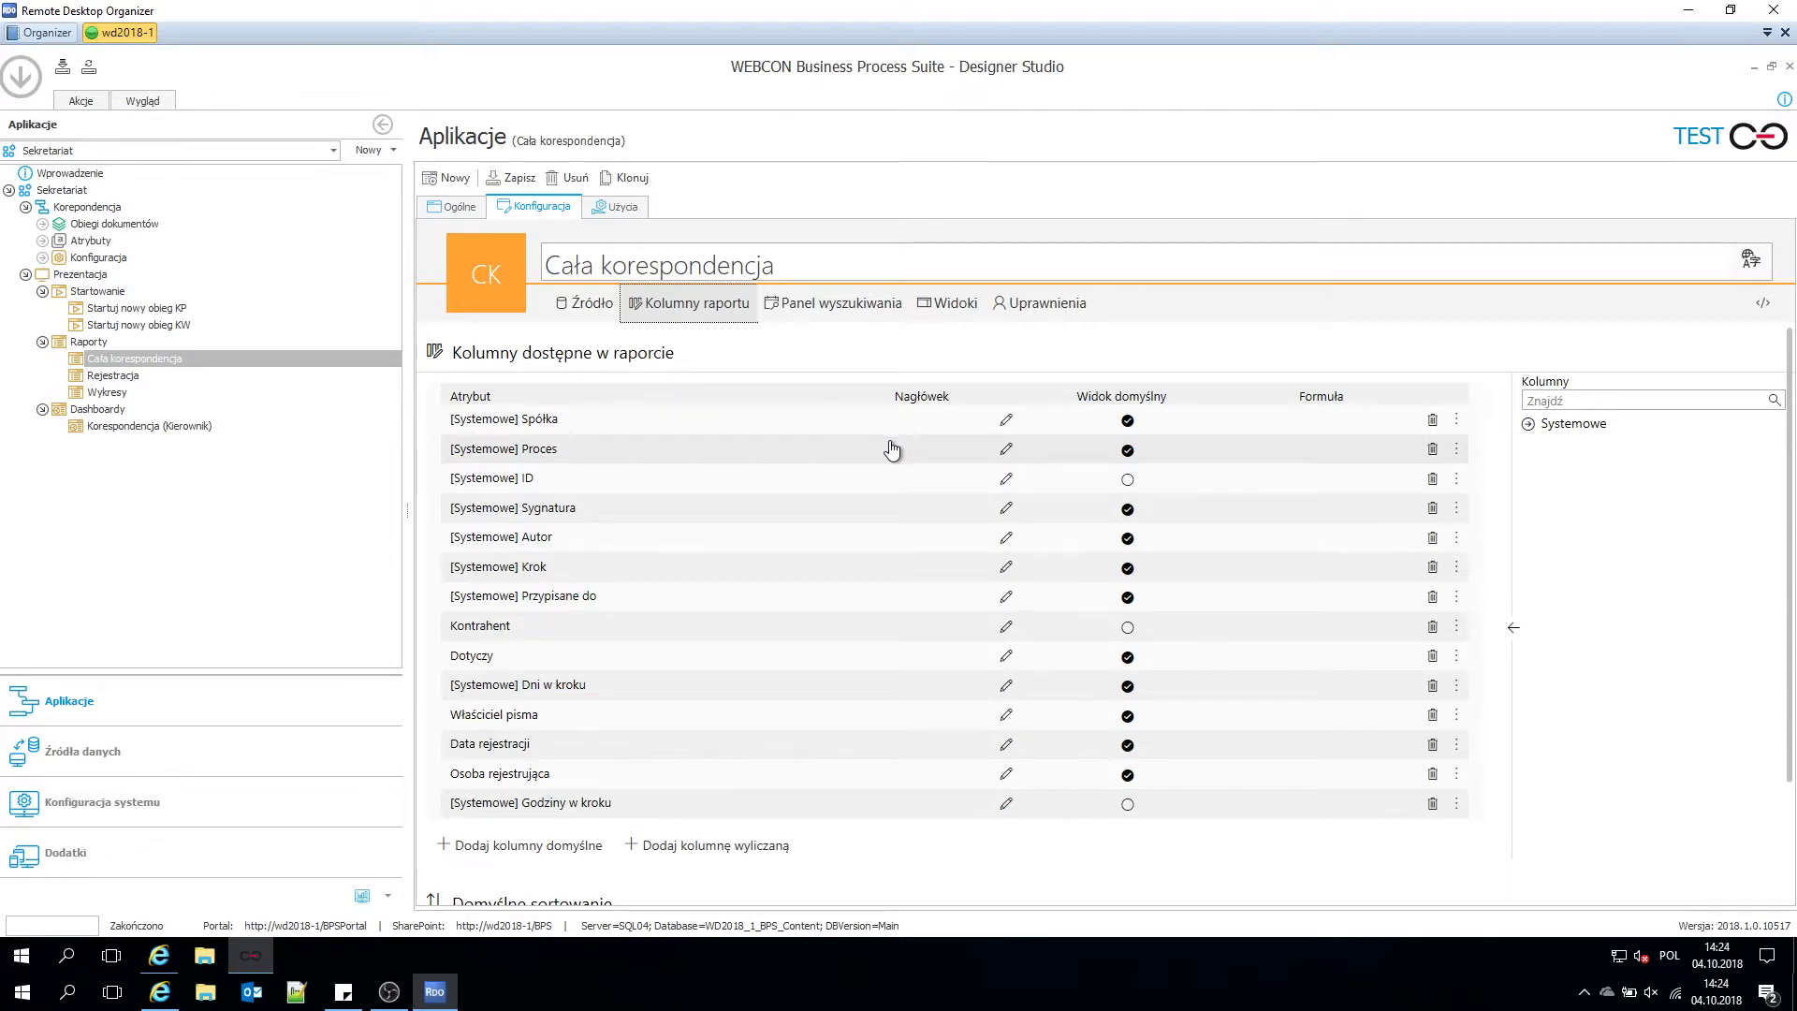
{"action": "scroll", "coordinate": [885, 459], "scroll_direction": "down", "scroll_amount": 1}
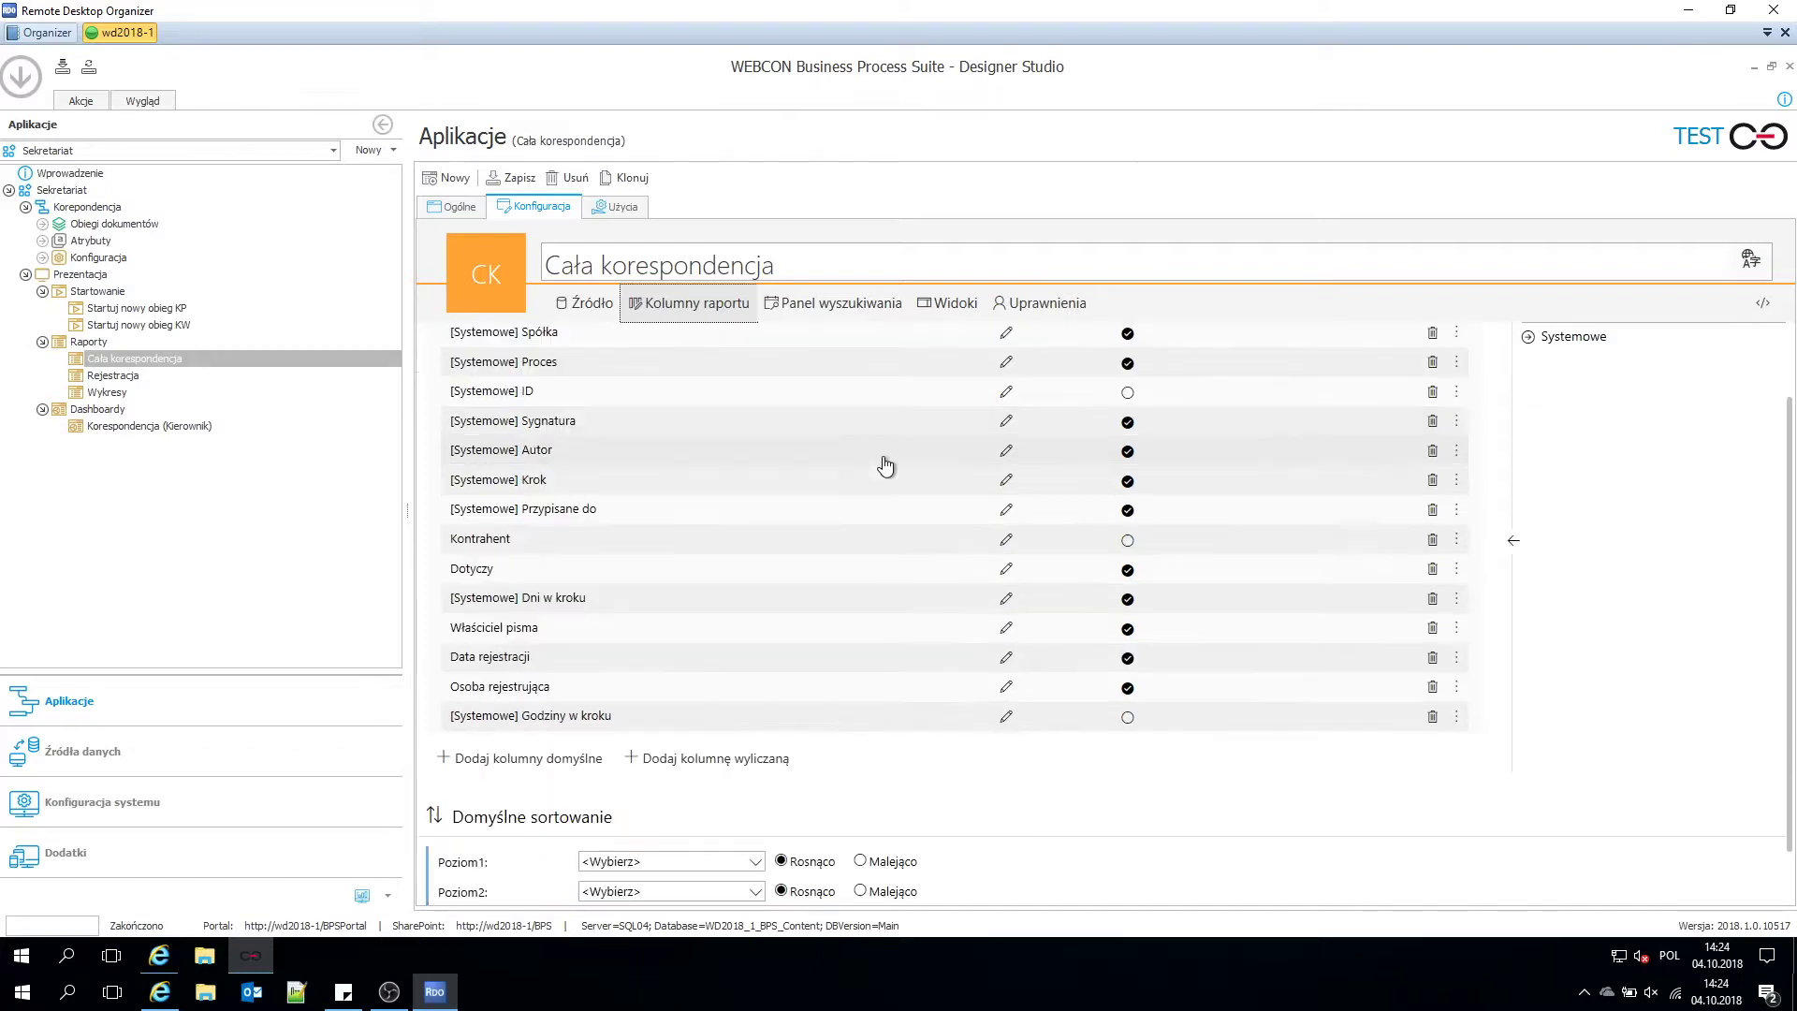
{"action": "scroll", "coordinate": [884, 465], "scroll_direction": "up", "scroll_amount": 1}
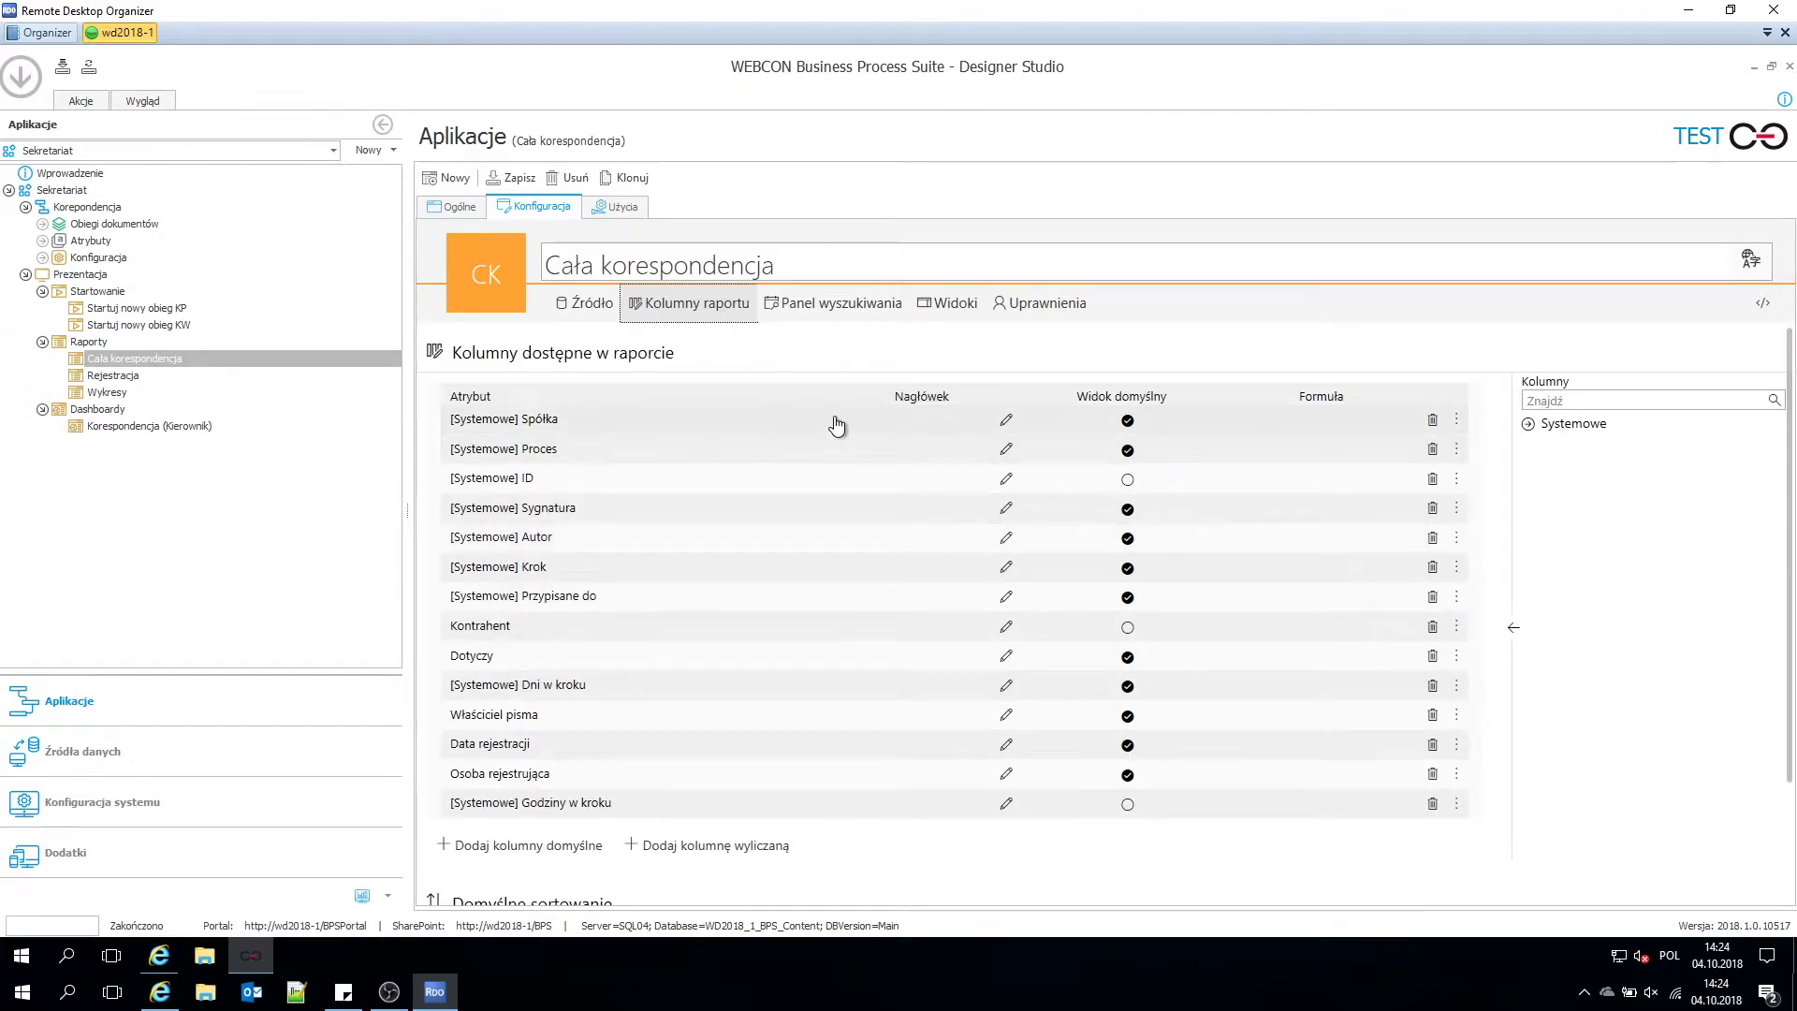
{"action": "scroll", "coordinate": [838, 423], "scroll_direction": "down", "scroll_amount": 2}
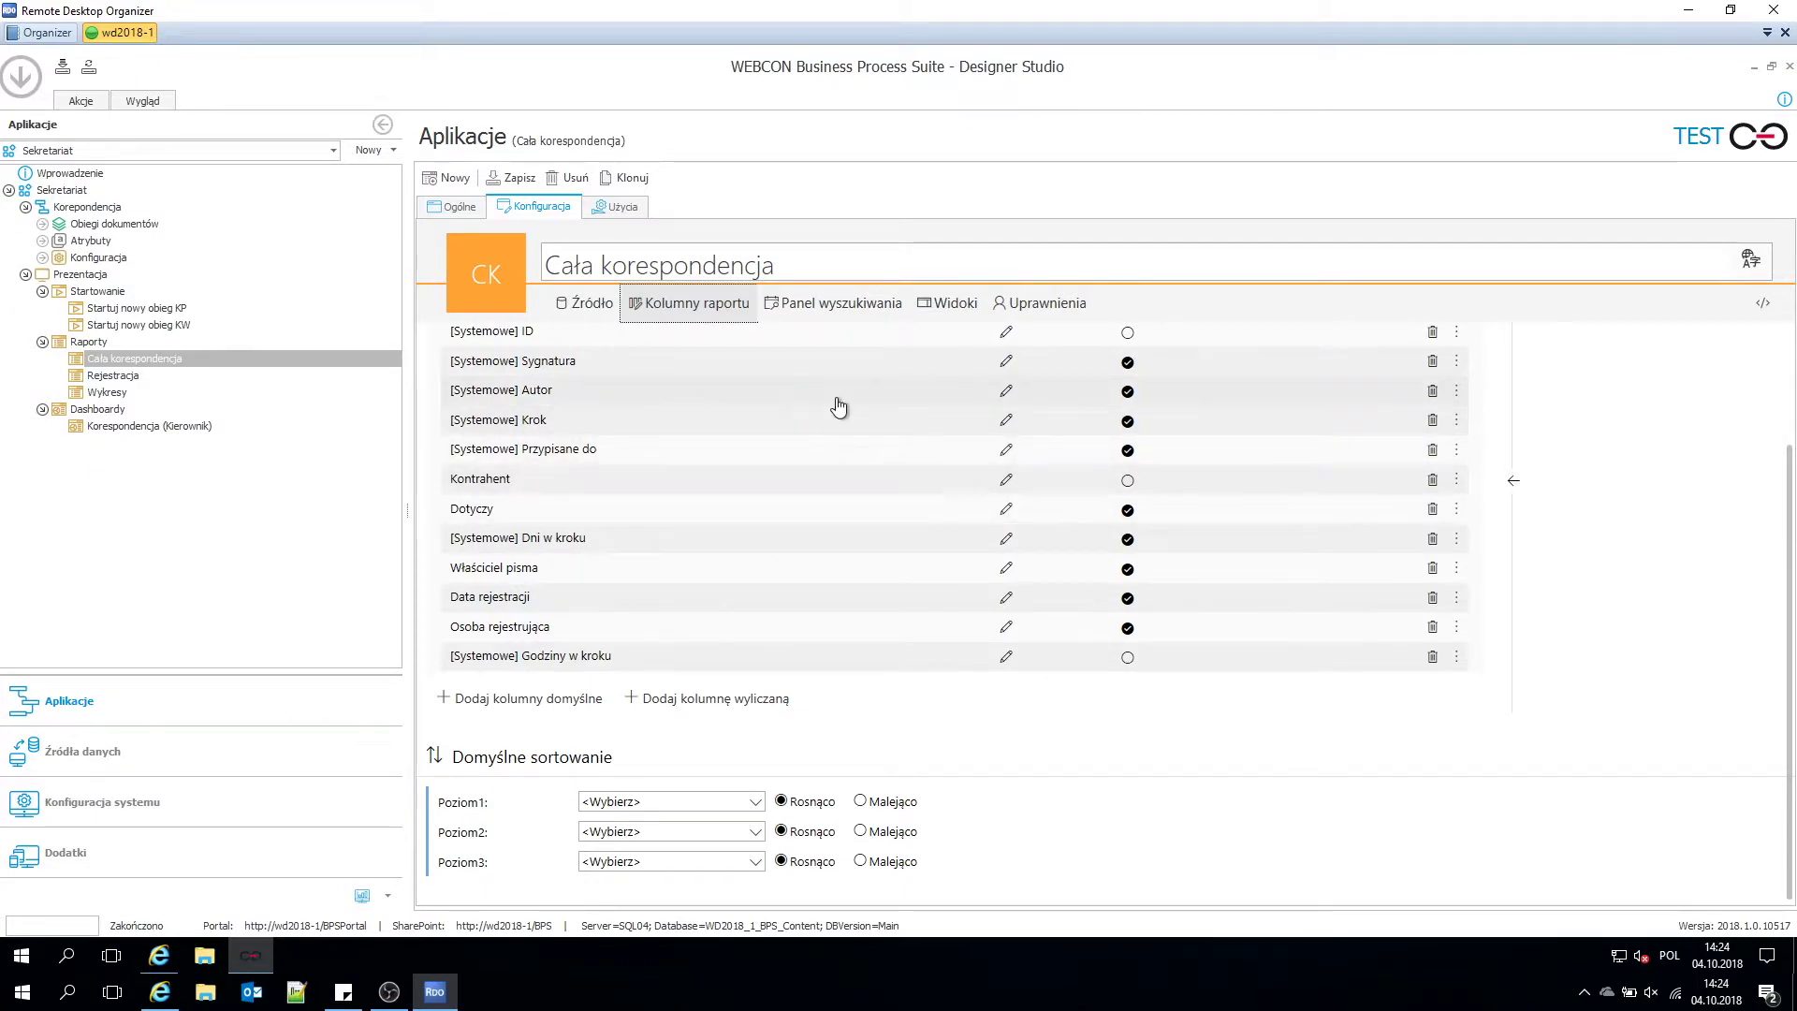
{"action": "scroll", "coordinate": [834, 397], "scroll_direction": "up", "scroll_amount": 2}
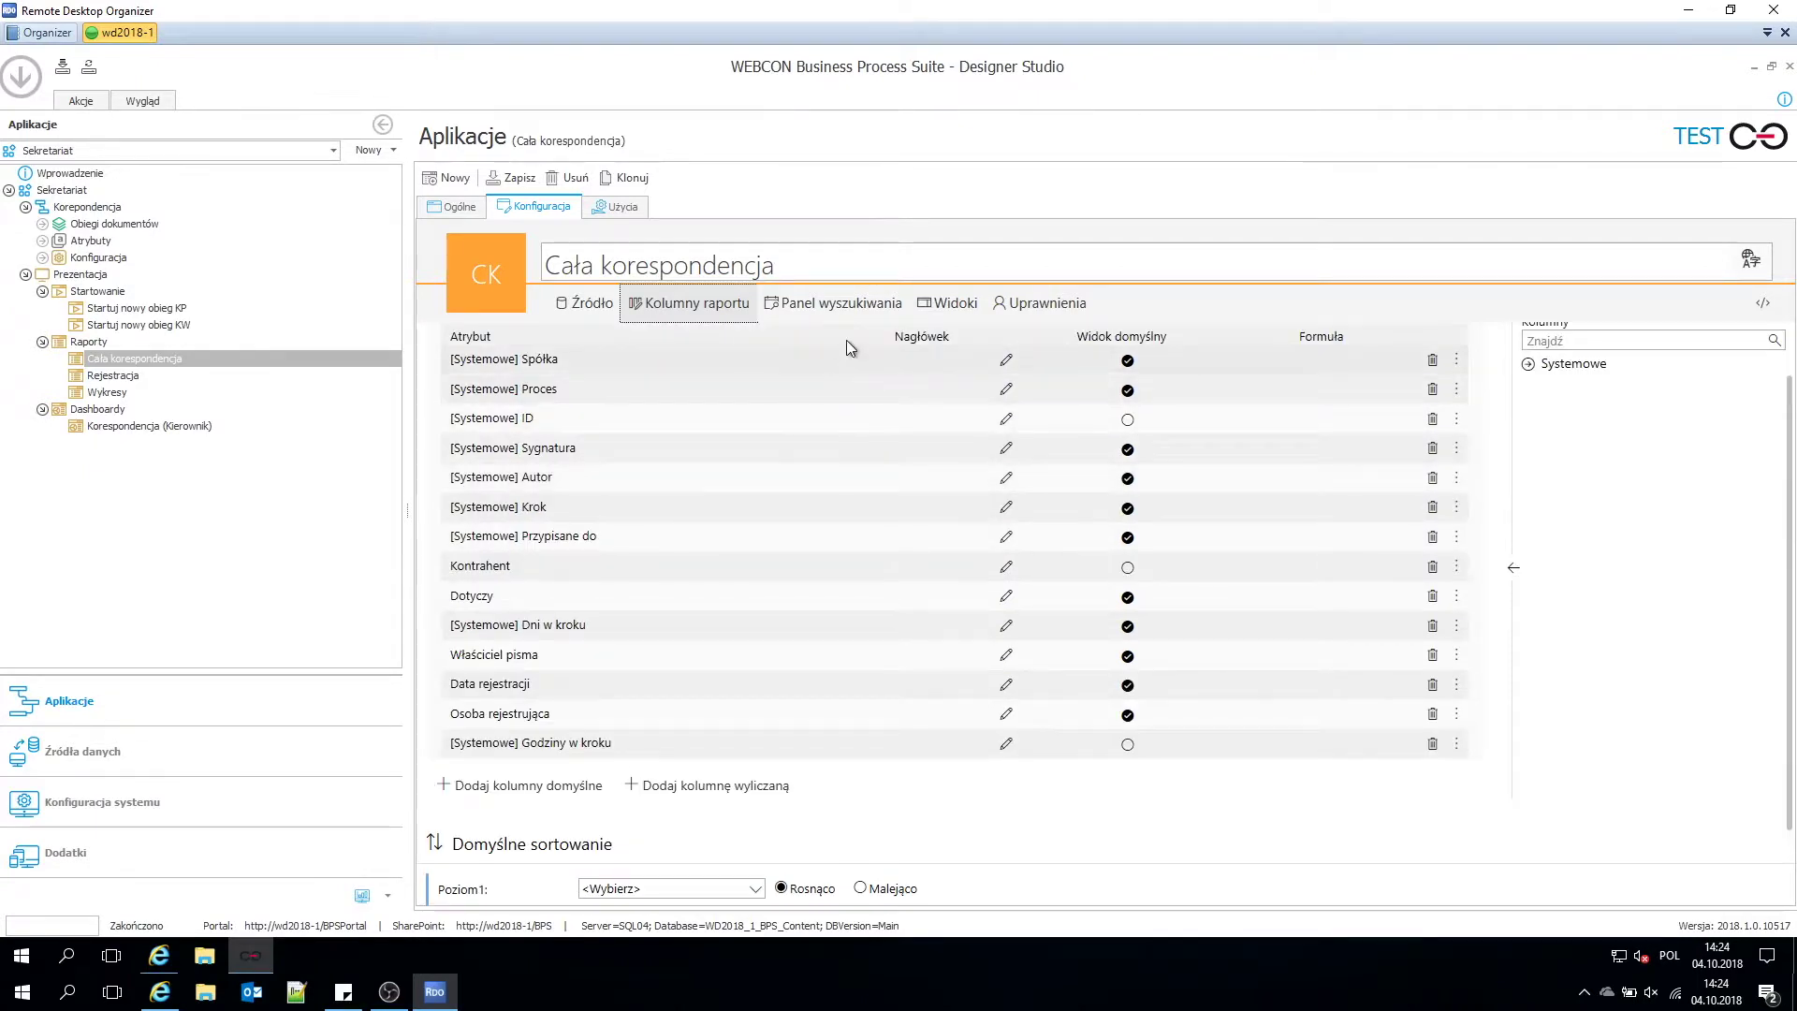
Inspect the report's search panel, its global and private views, and the visibility options in its permissions.
{"action": "left_click", "coordinate": [845, 307]}
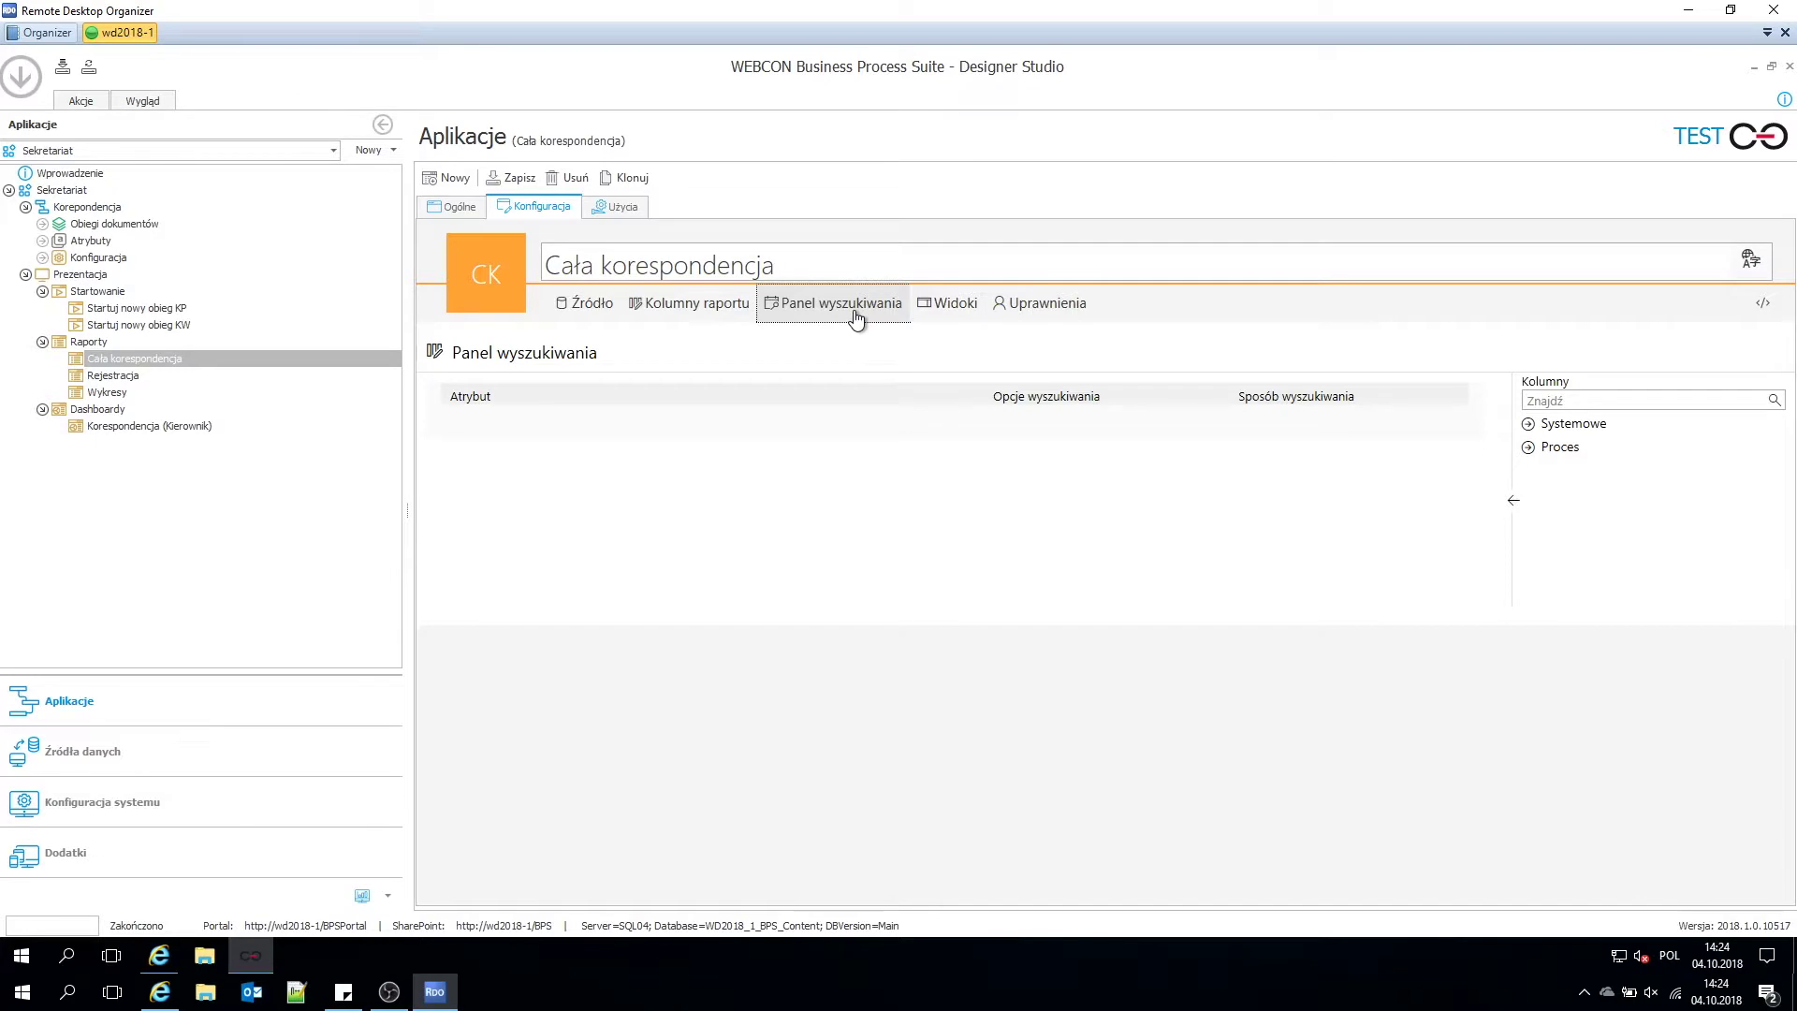
{"action": "left_click", "coordinate": [934, 312]}
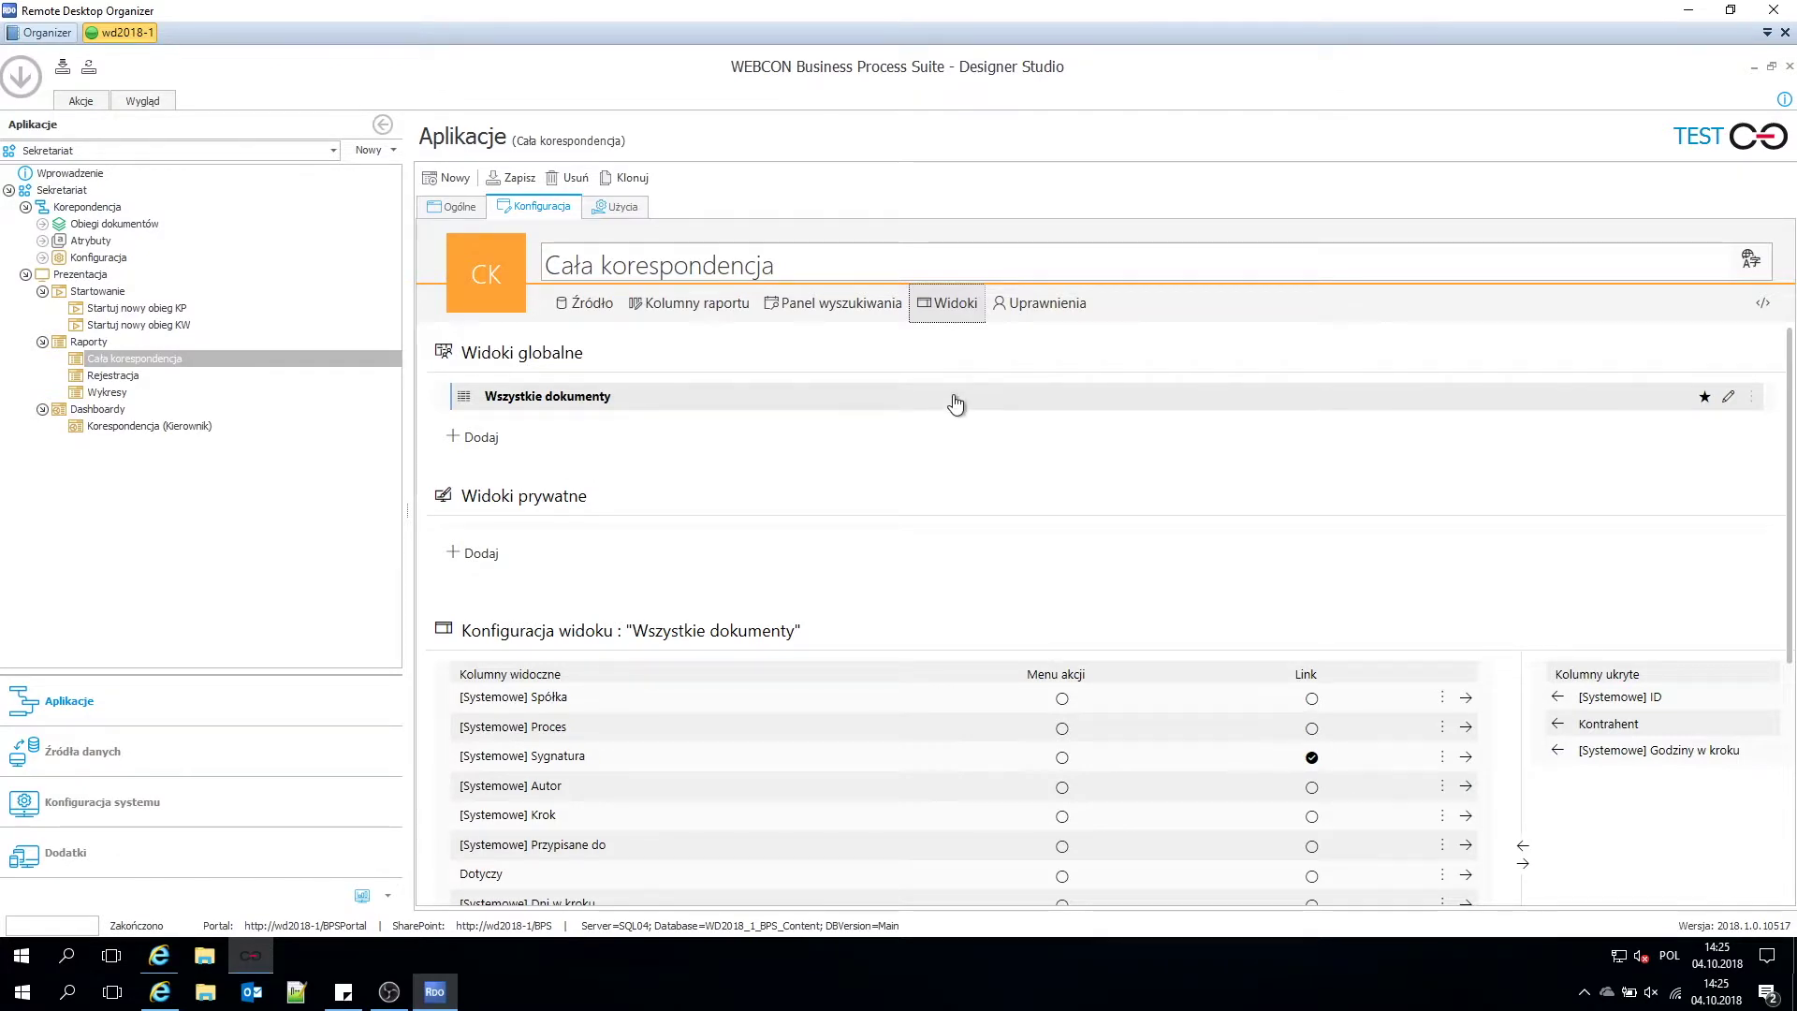
{"action": "left_click", "coordinate": [1037, 316]}
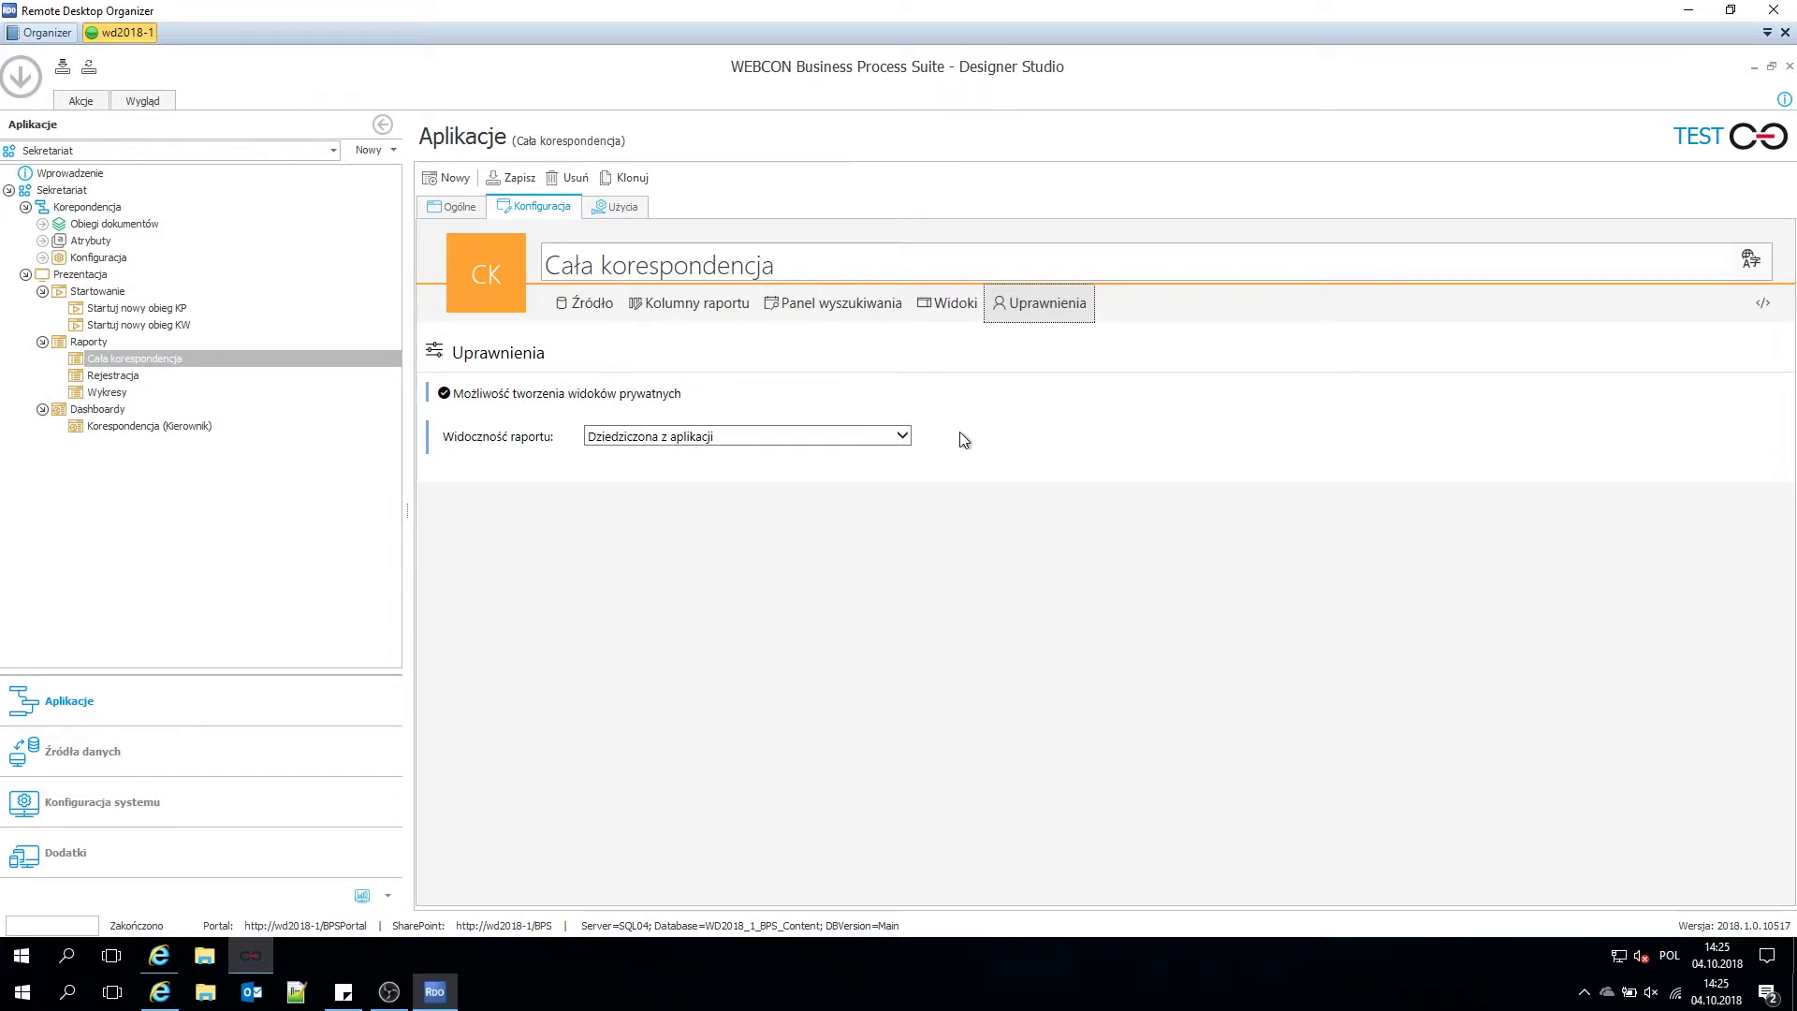
{"action": "left_click", "coordinate": [907, 436]}
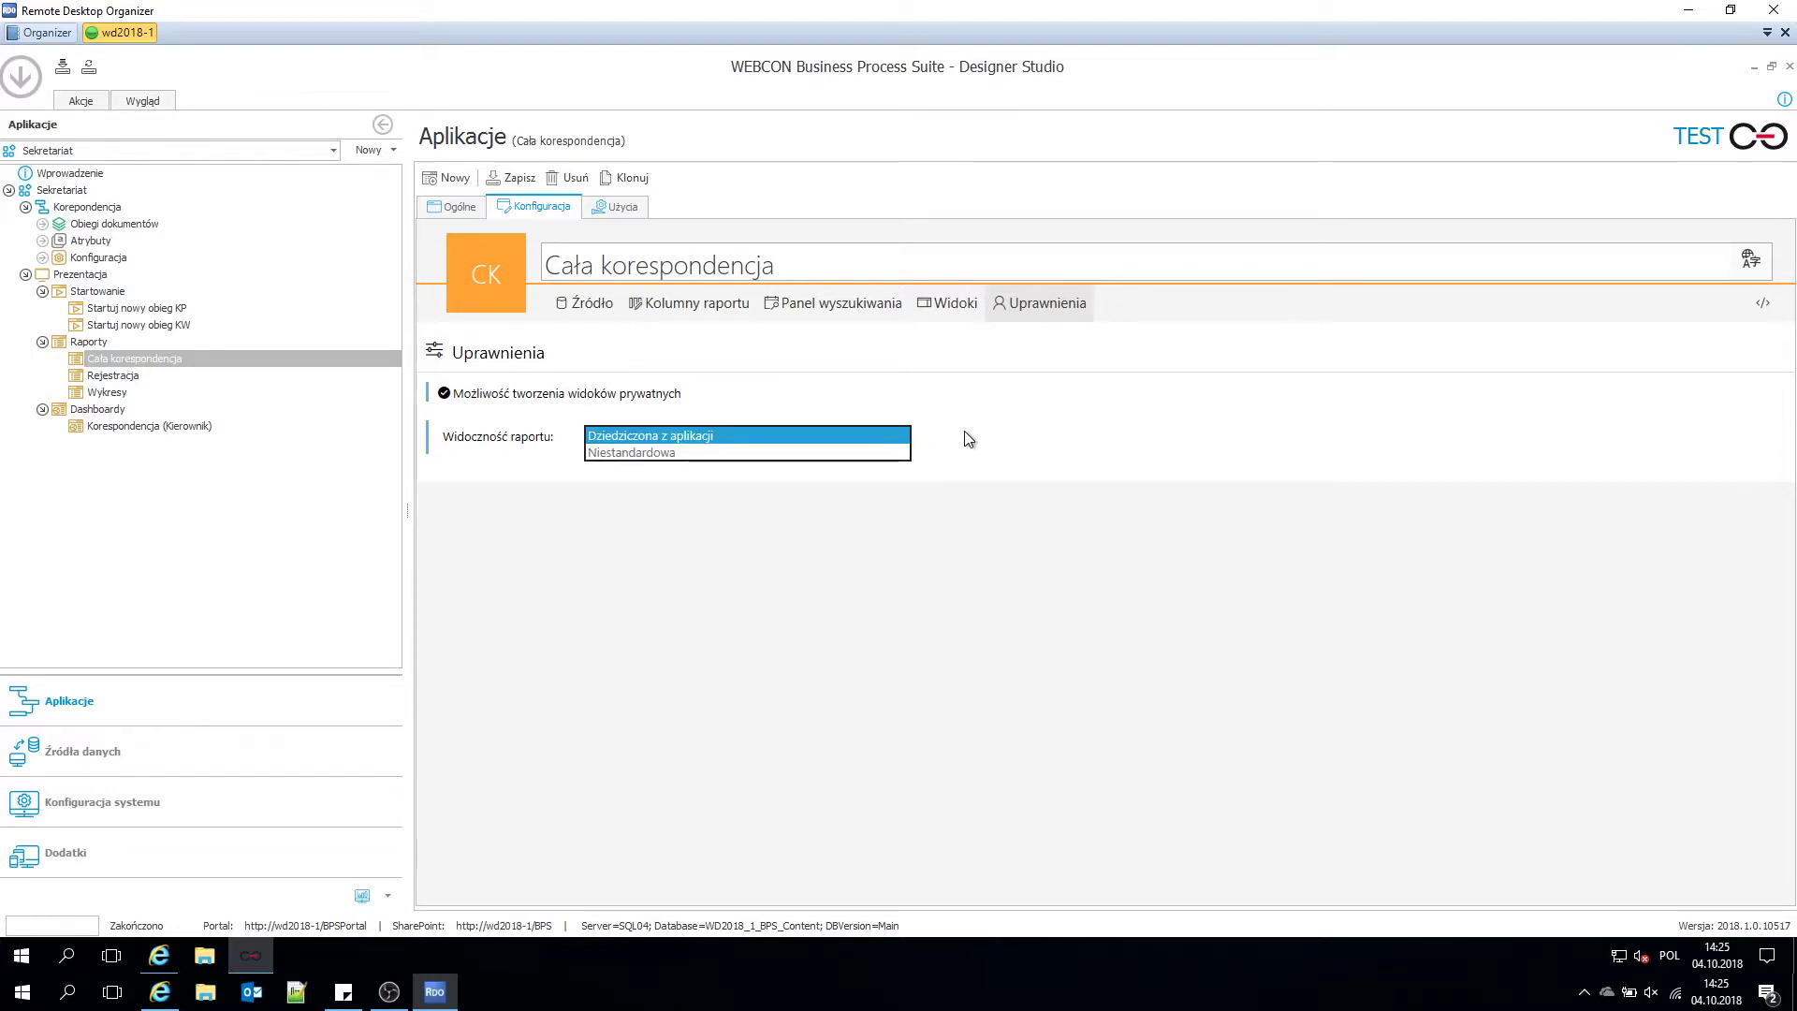
Try the Niestandardowa visibility option for the Cała korespondencja report and restore Dziedziczona z aplikacji.
{"action": "left_click", "coordinate": [969, 440]}
{"action": "left_click", "coordinate": [896, 436]}
{"action": "left_click", "coordinate": [828, 461]}
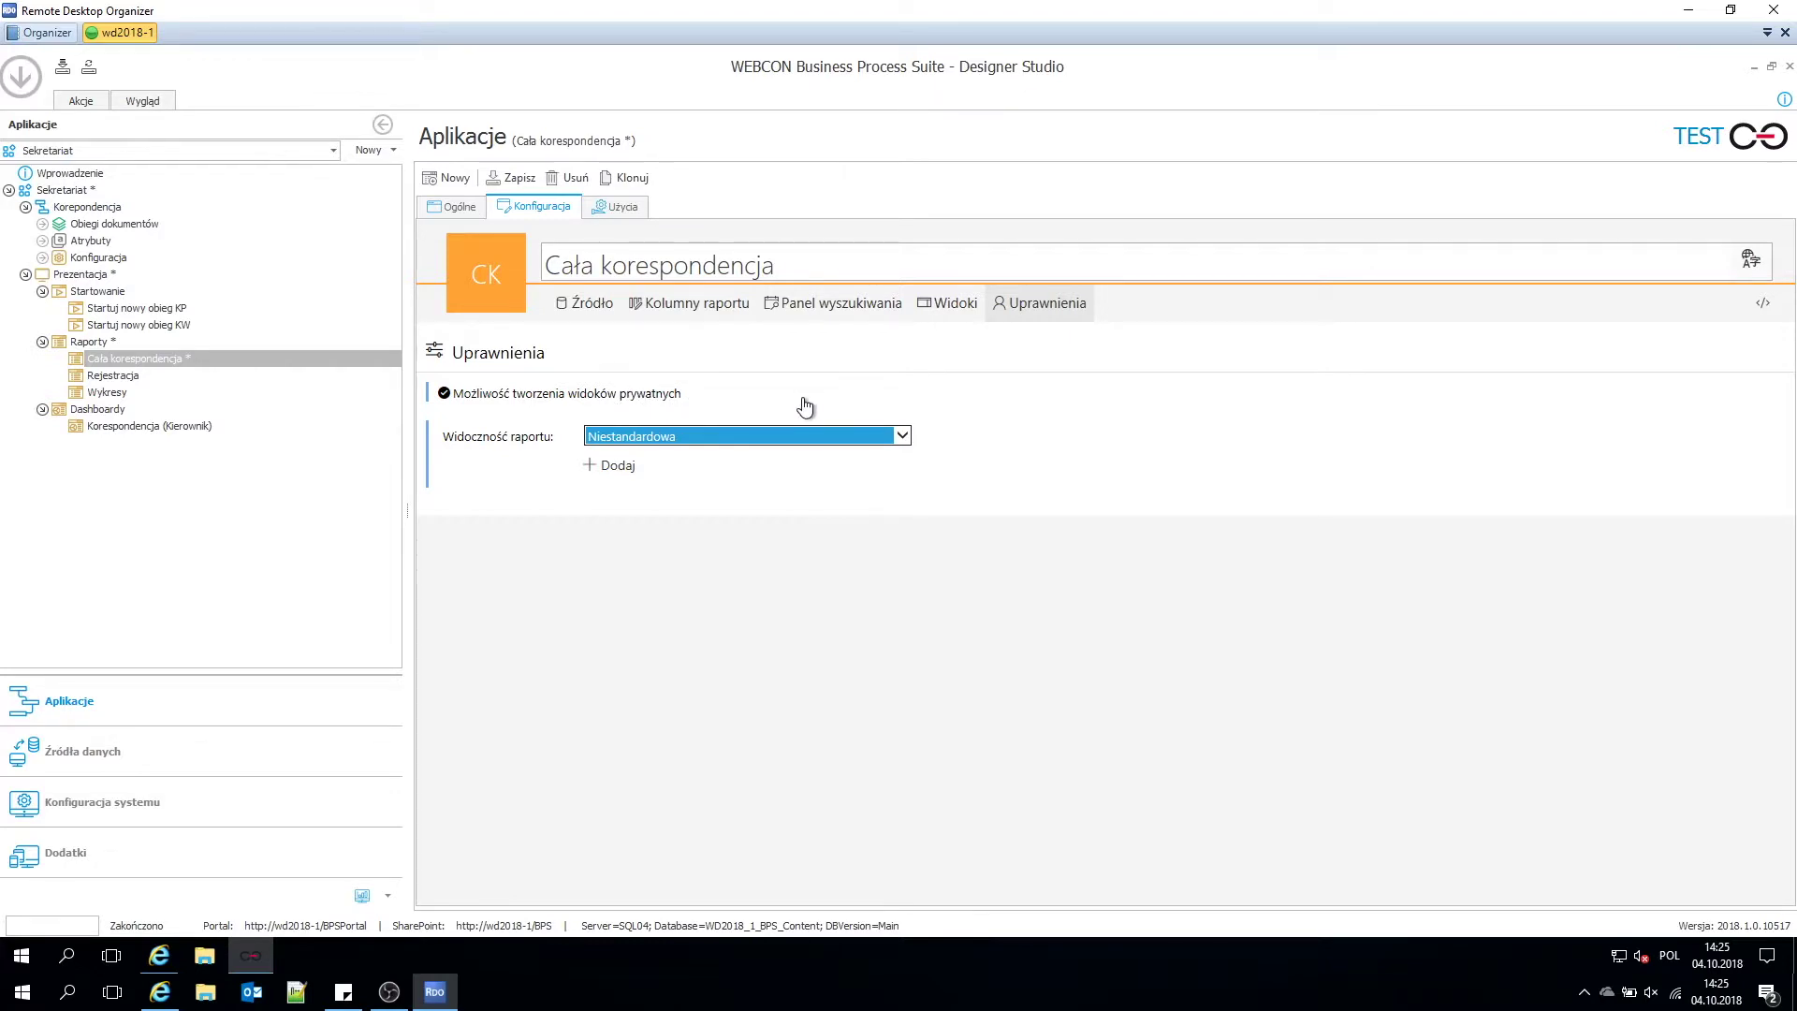
{"action": "left_click", "coordinate": [902, 436]}
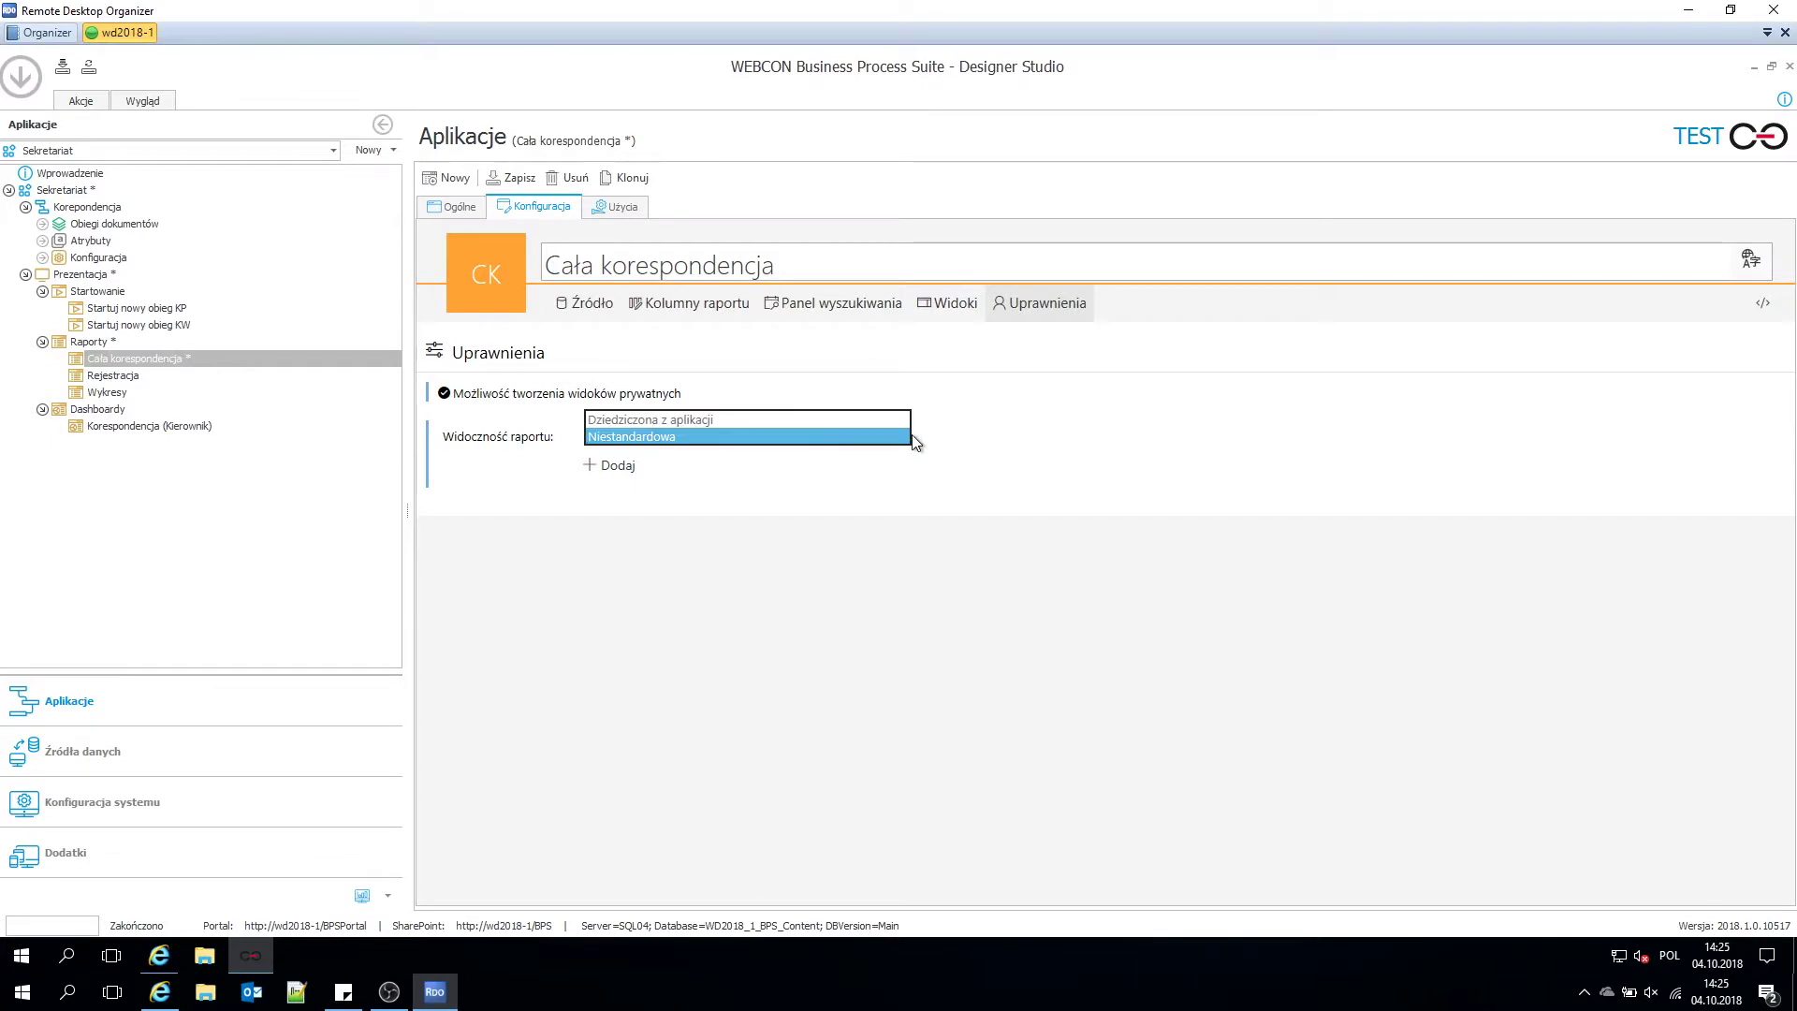
{"action": "left_click", "coordinate": [886, 422]}
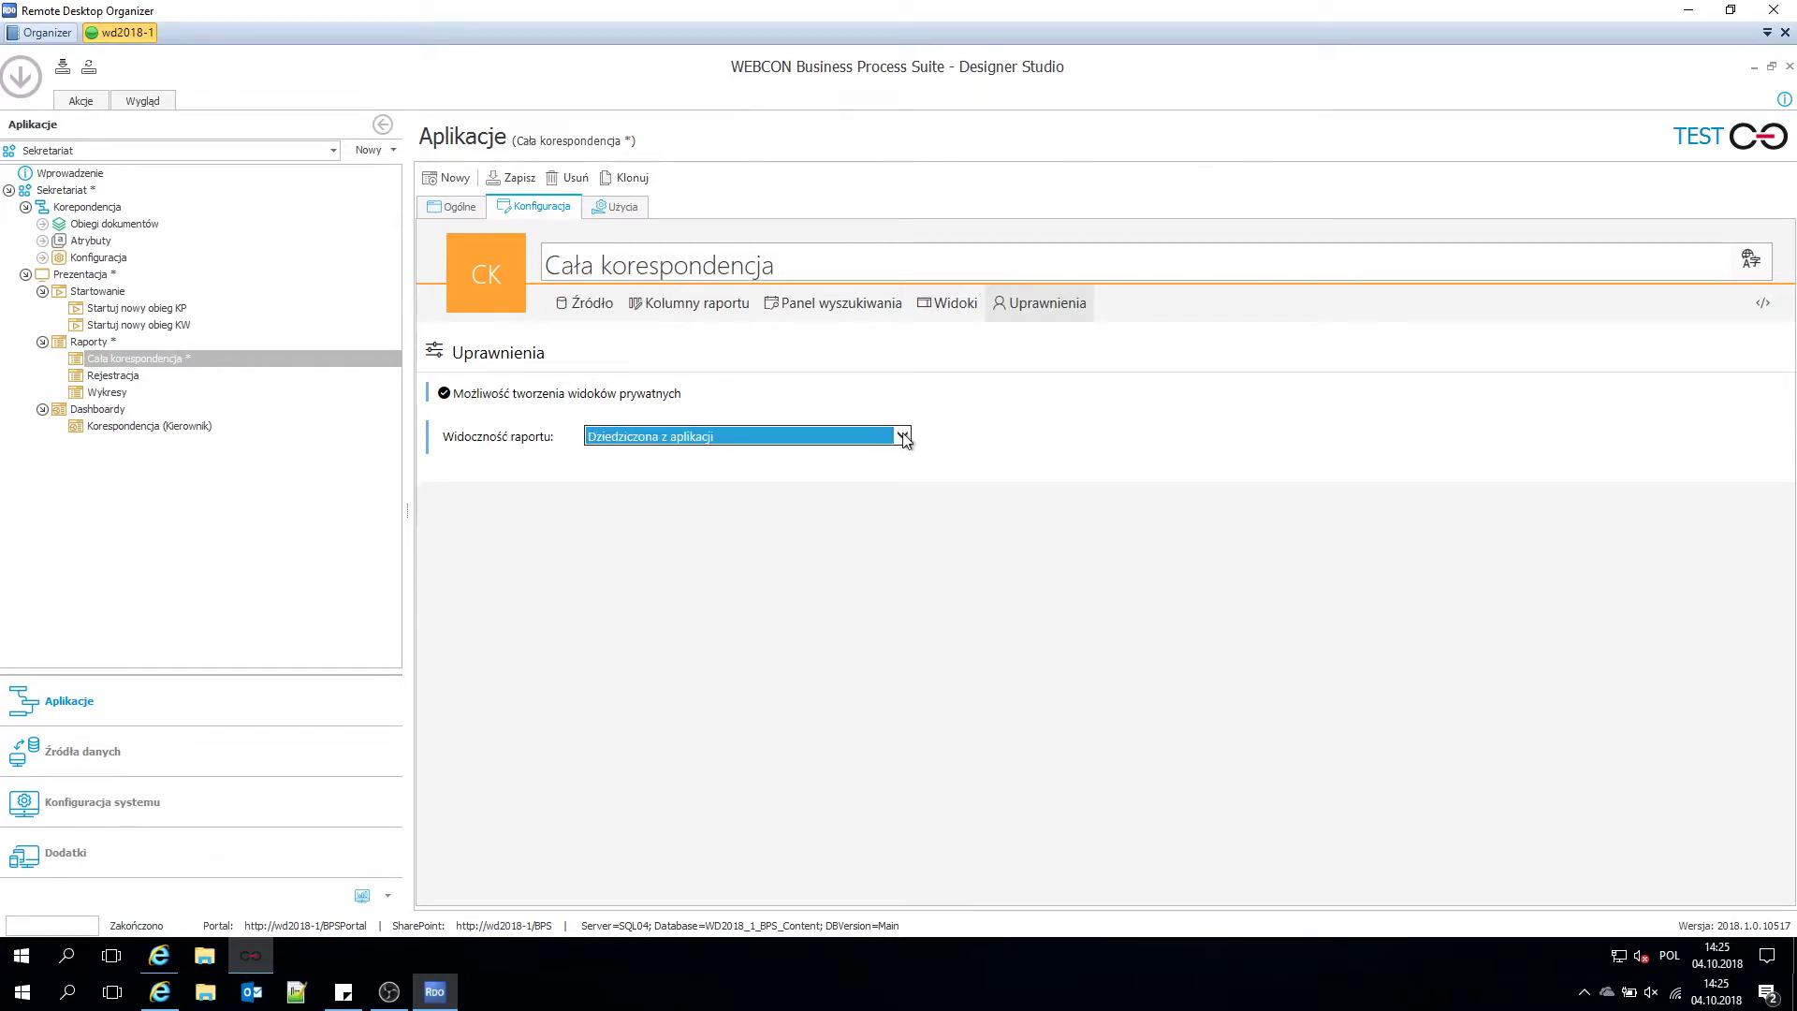
{"action": "left_click", "coordinate": [904, 437]}
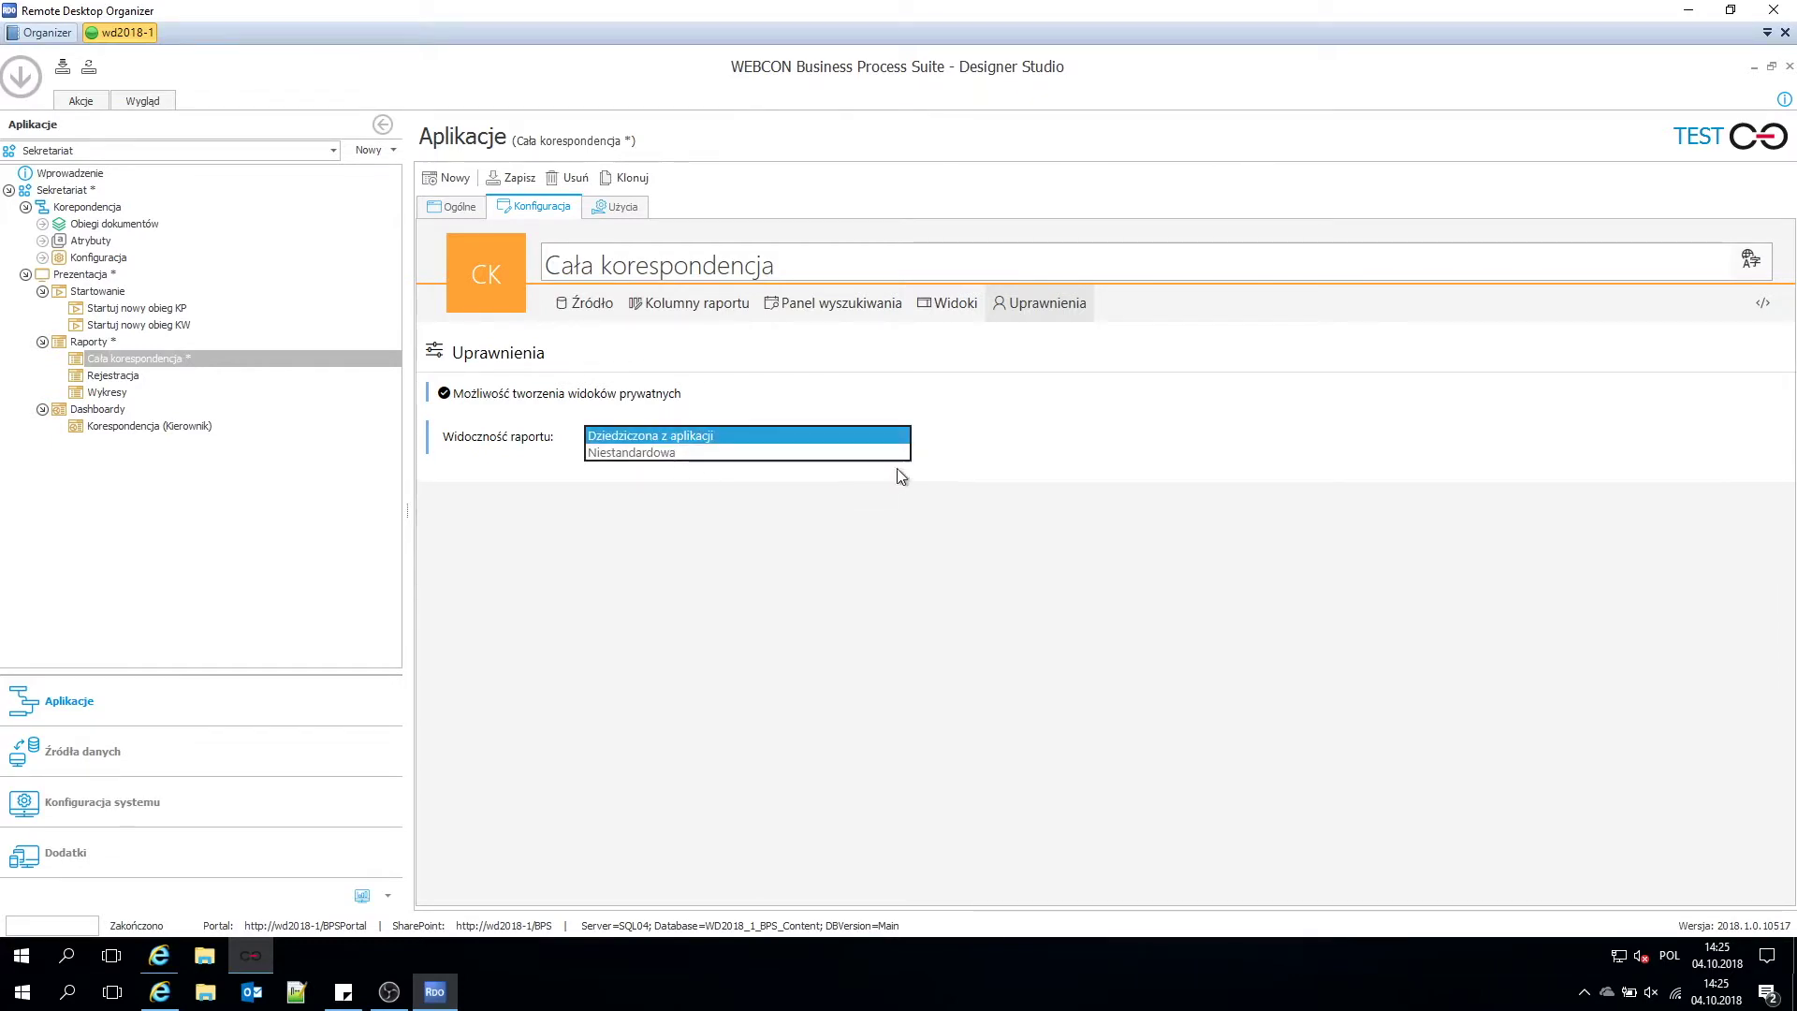
{"action": "left_click", "coordinate": [1032, 441]}
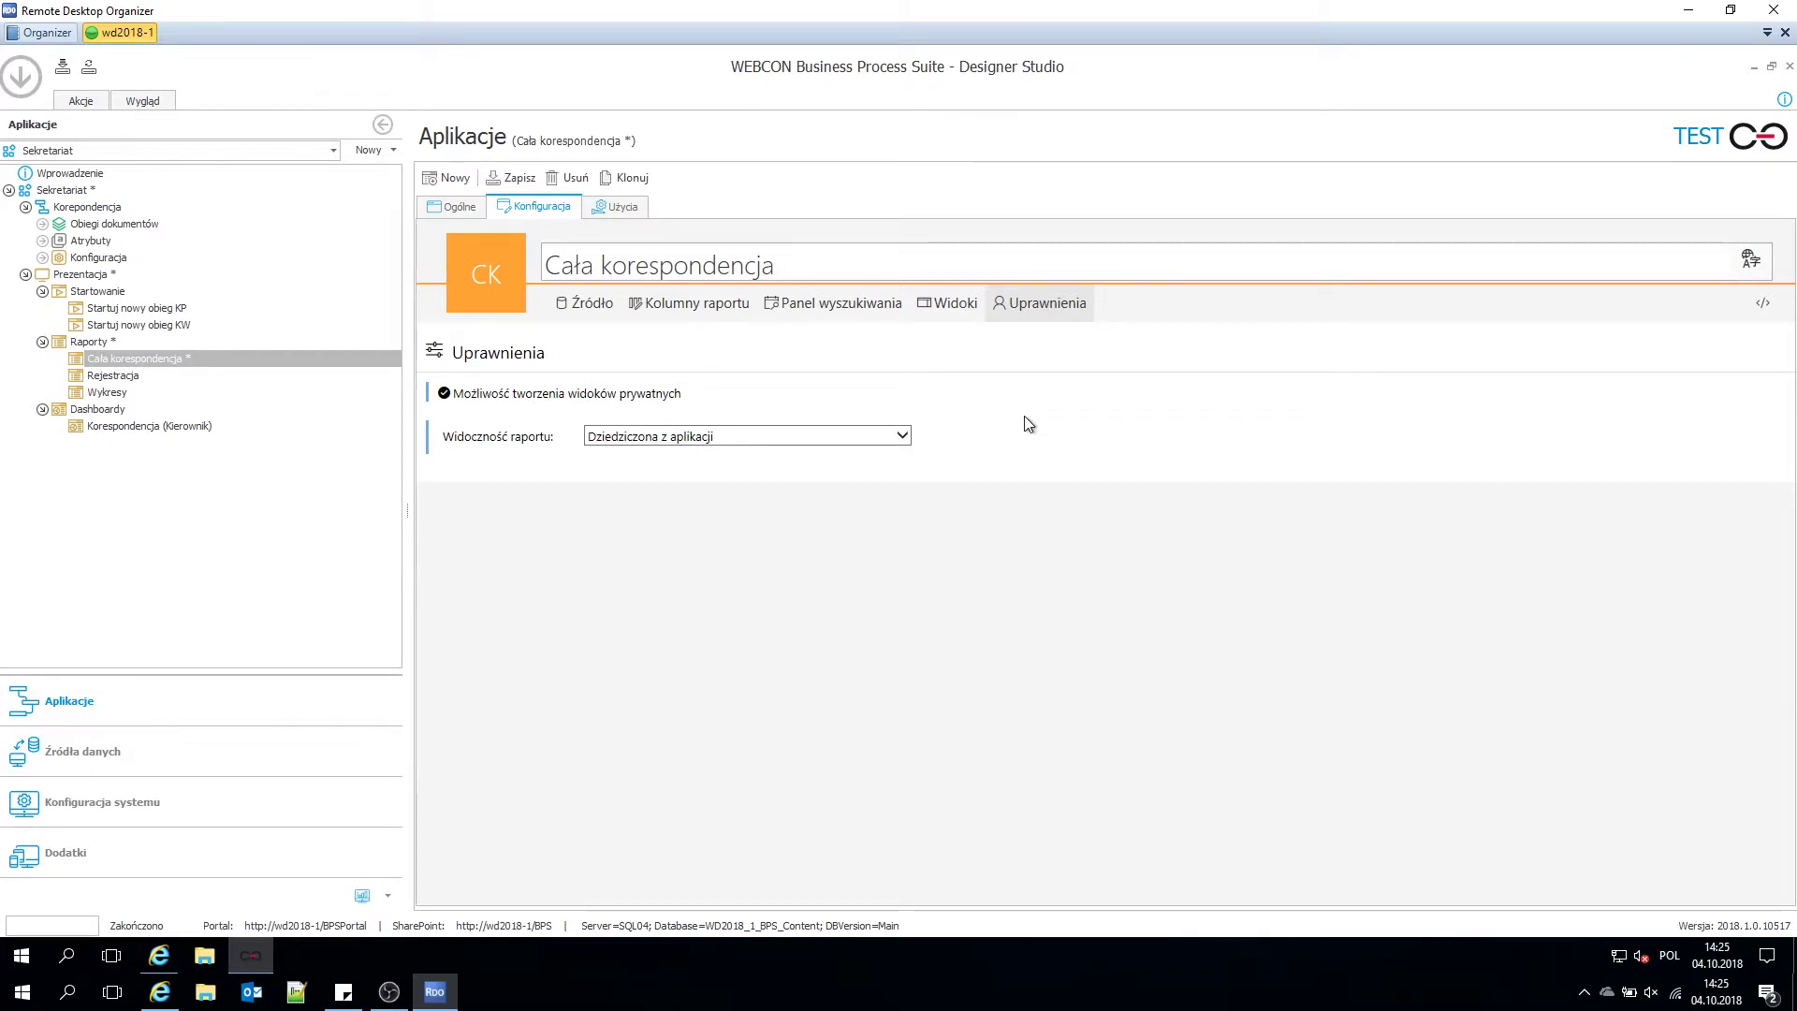
Check where the Cała korespondencja report is used and look at the Startuj nowy obieg KP and KW elements.
{"action": "left_click", "coordinate": [630, 208]}
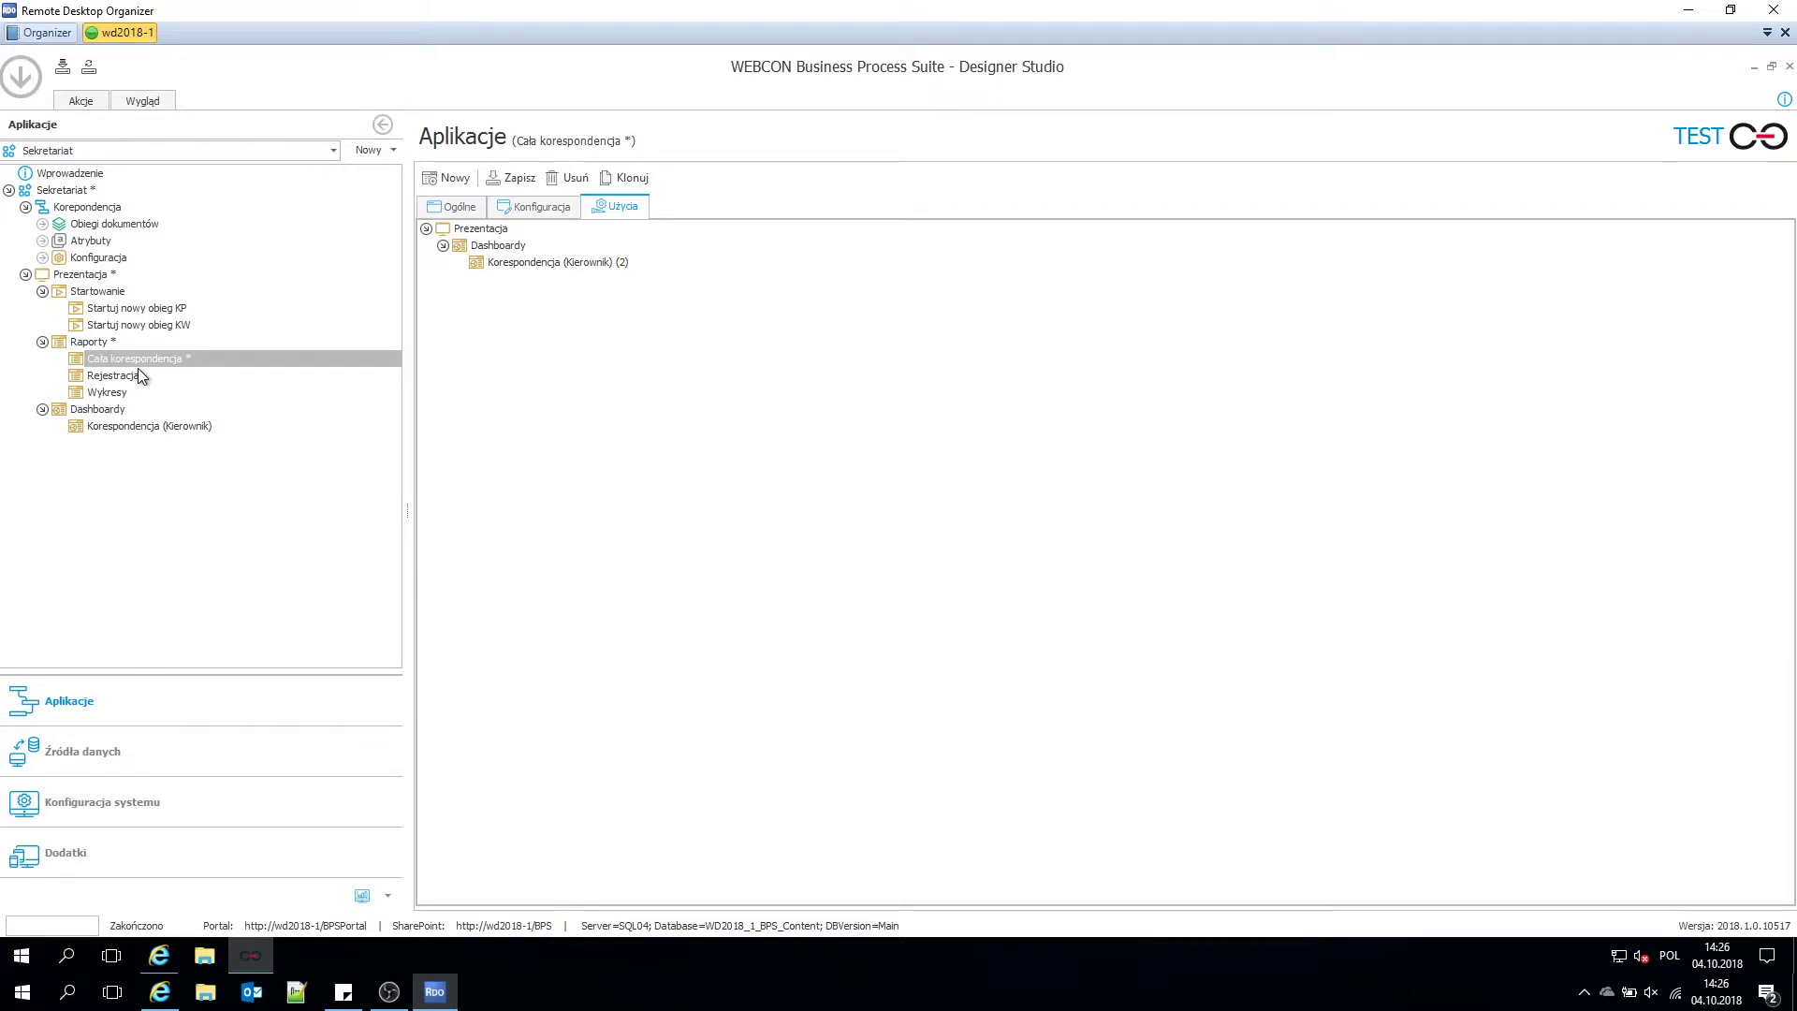
{"action": "left_click", "coordinate": [141, 309]}
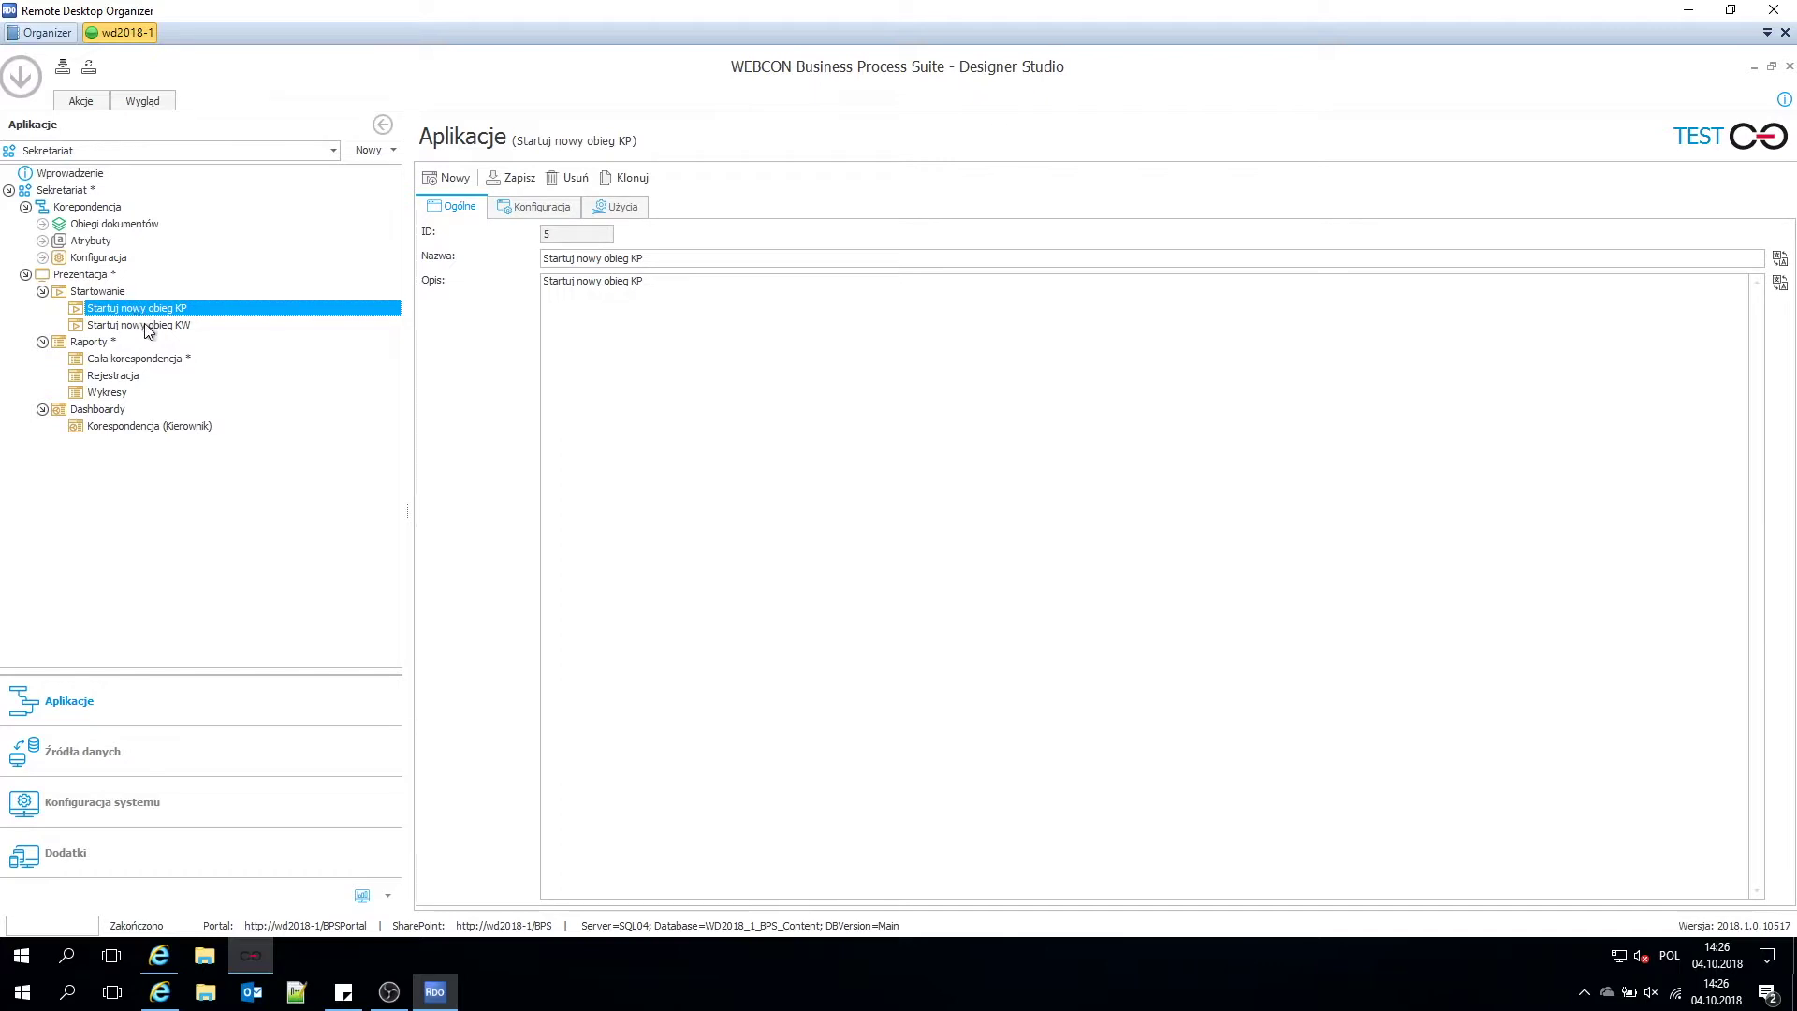
{"action": "left_click", "coordinate": [150, 326]}
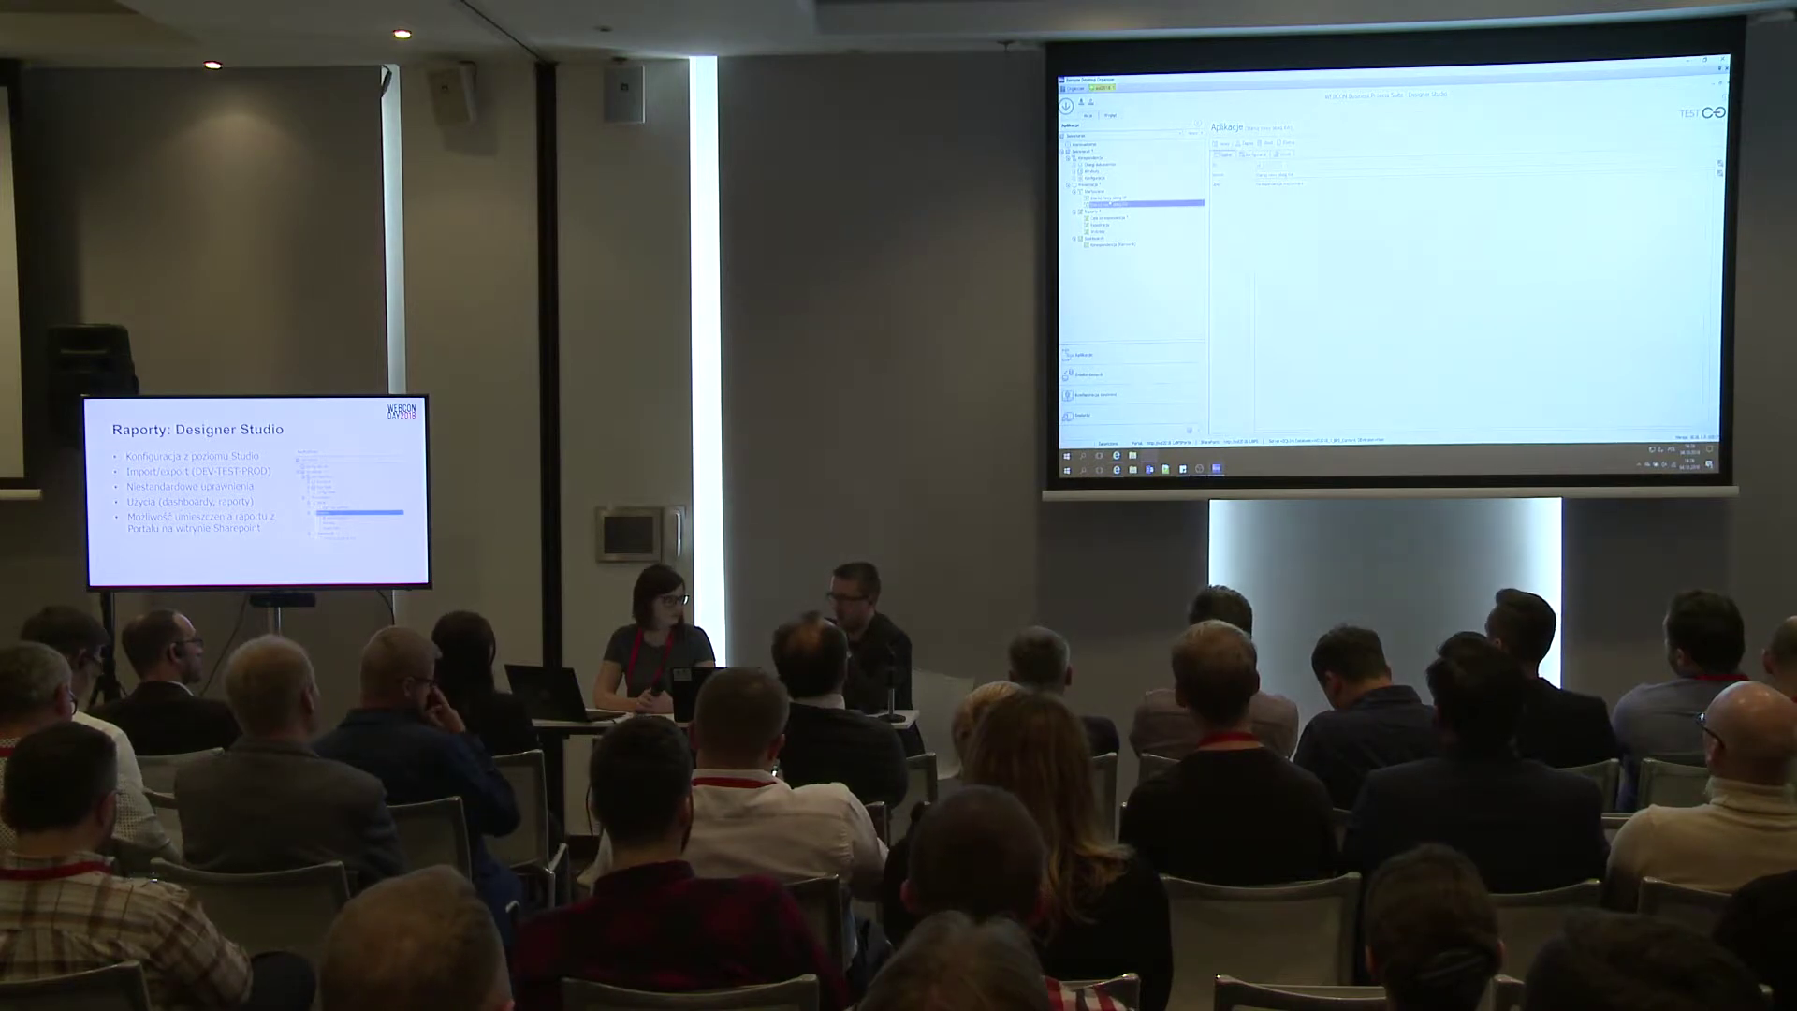
{"action": "left_click", "coordinate": [1110, 198]}
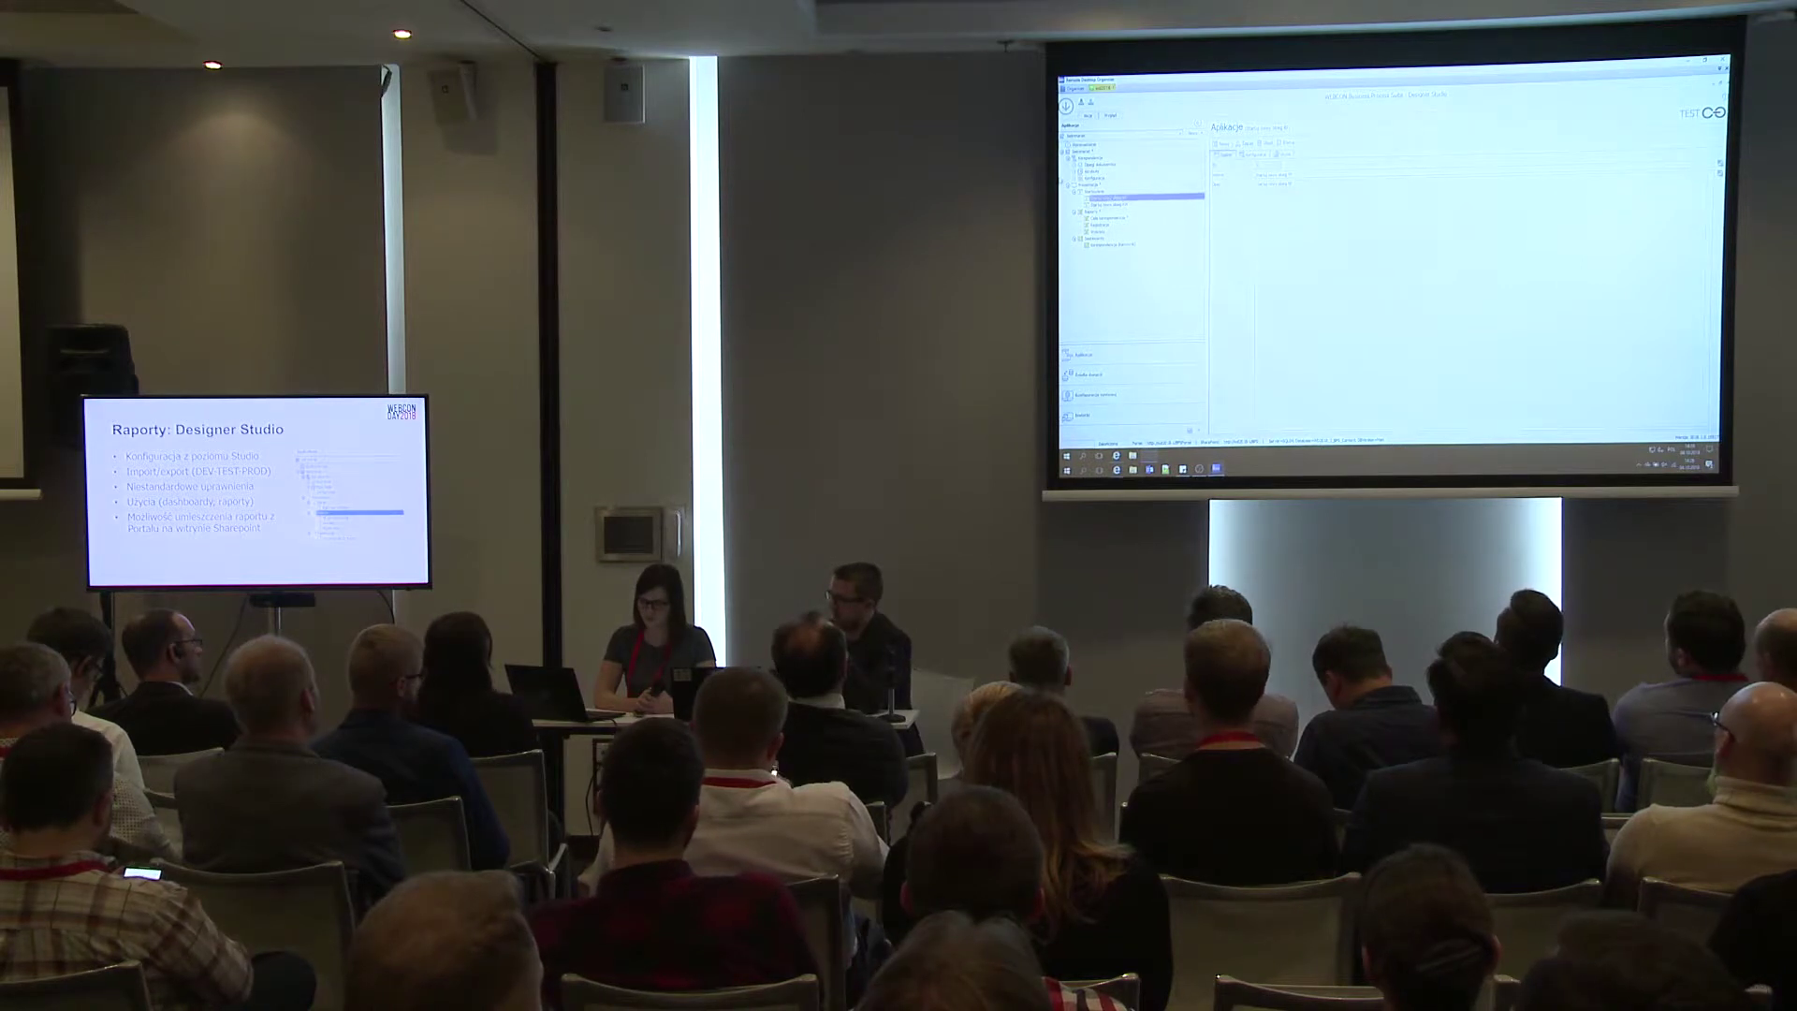
{"action": "key", "text": "Right"}
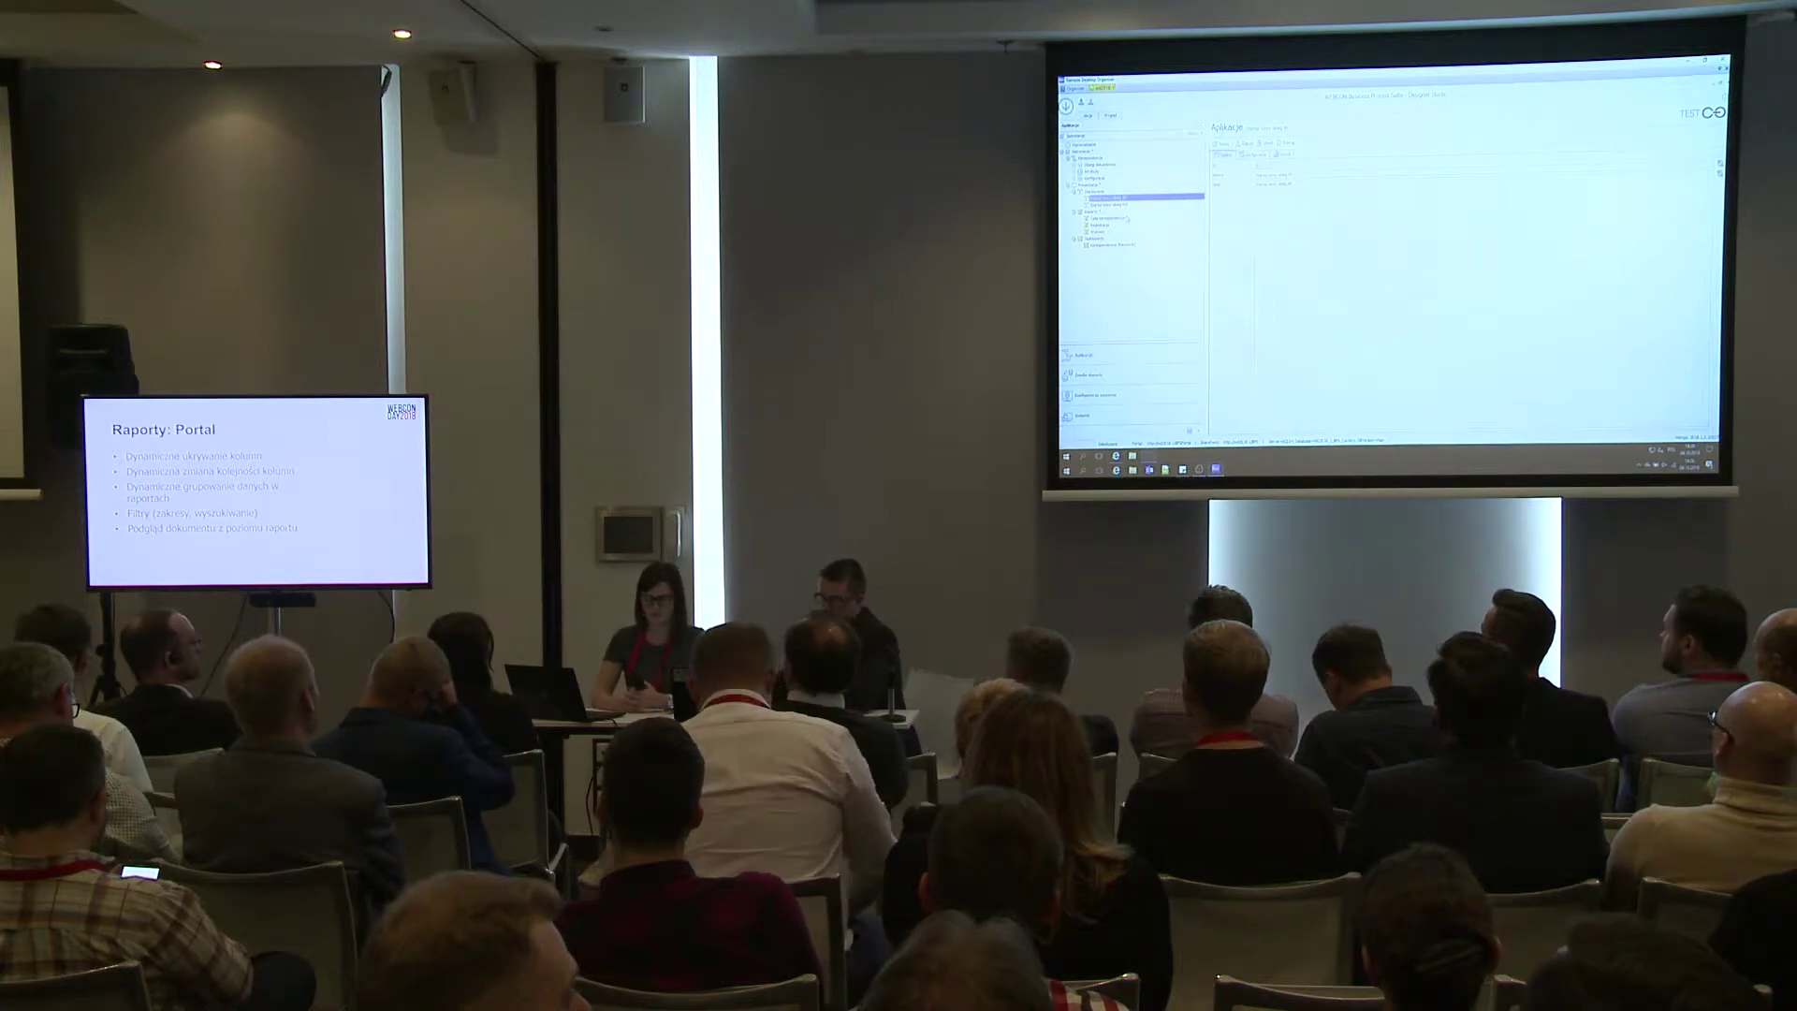
Create a new report named Nowy raport in the Sekretariat application, check its source configuration and save it.
{"action": "left_click", "coordinate": [225, 363]}
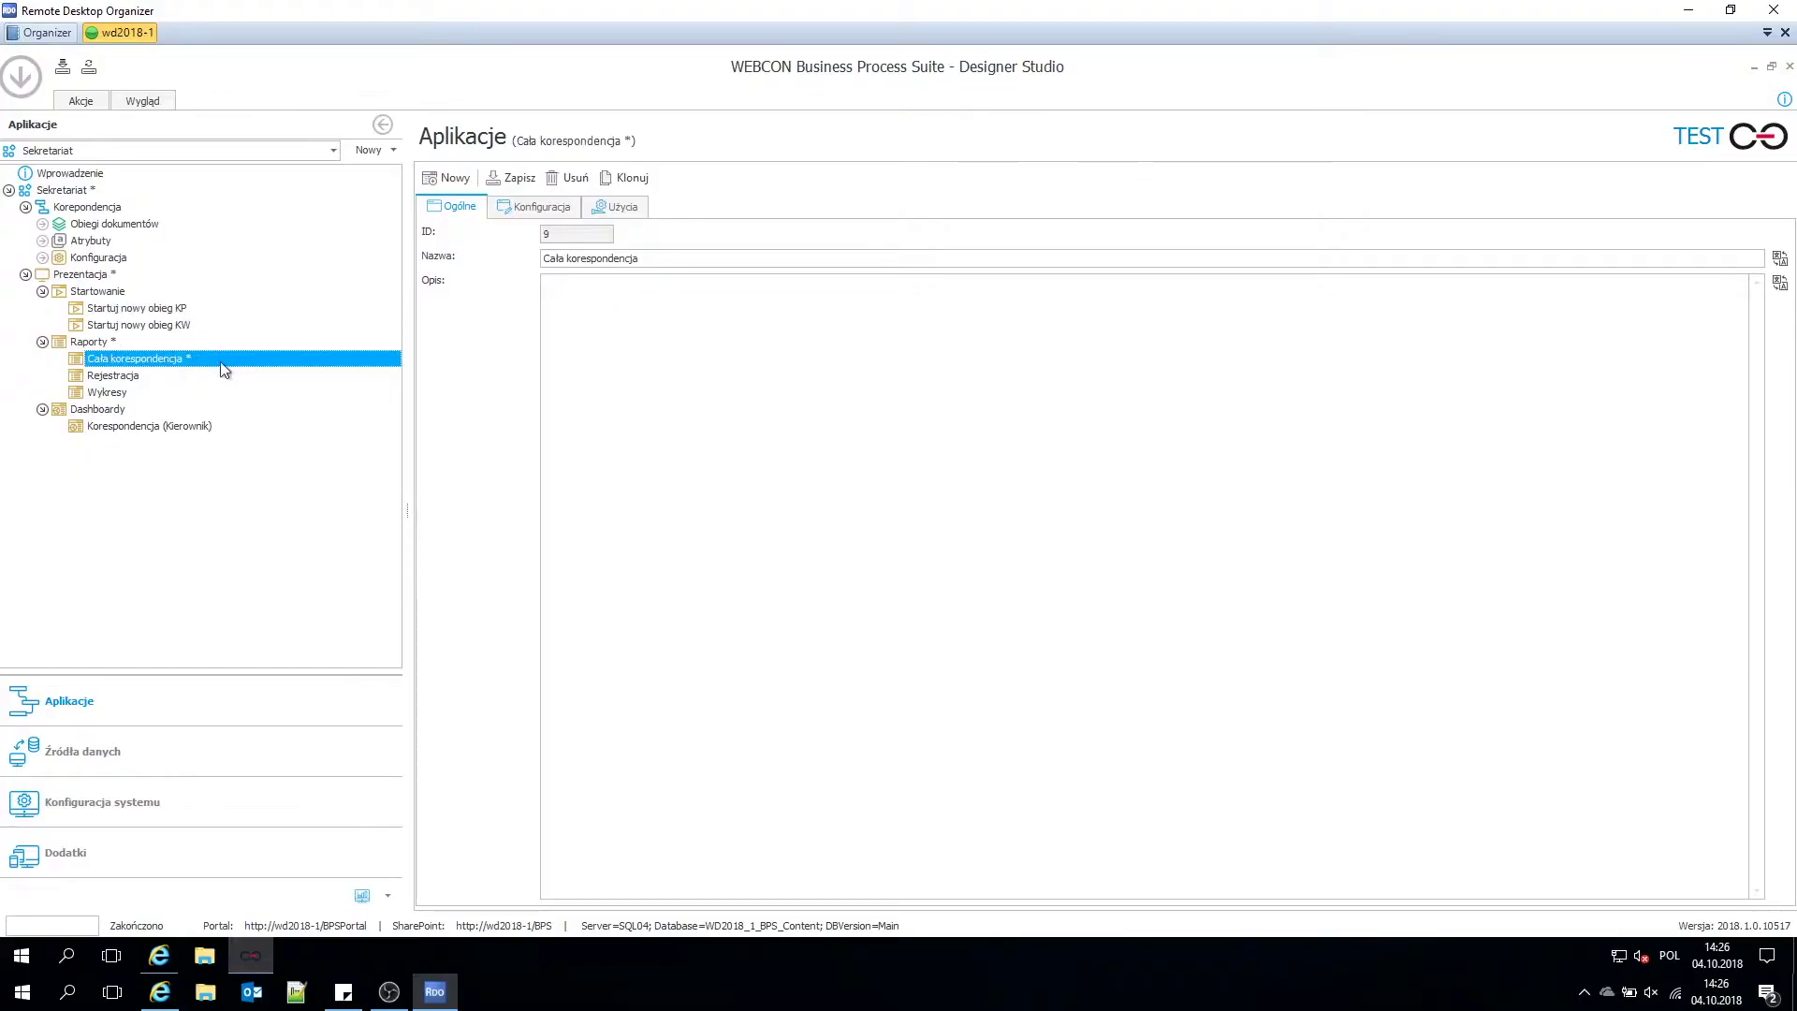
{"action": "left_click", "coordinate": [446, 176]}
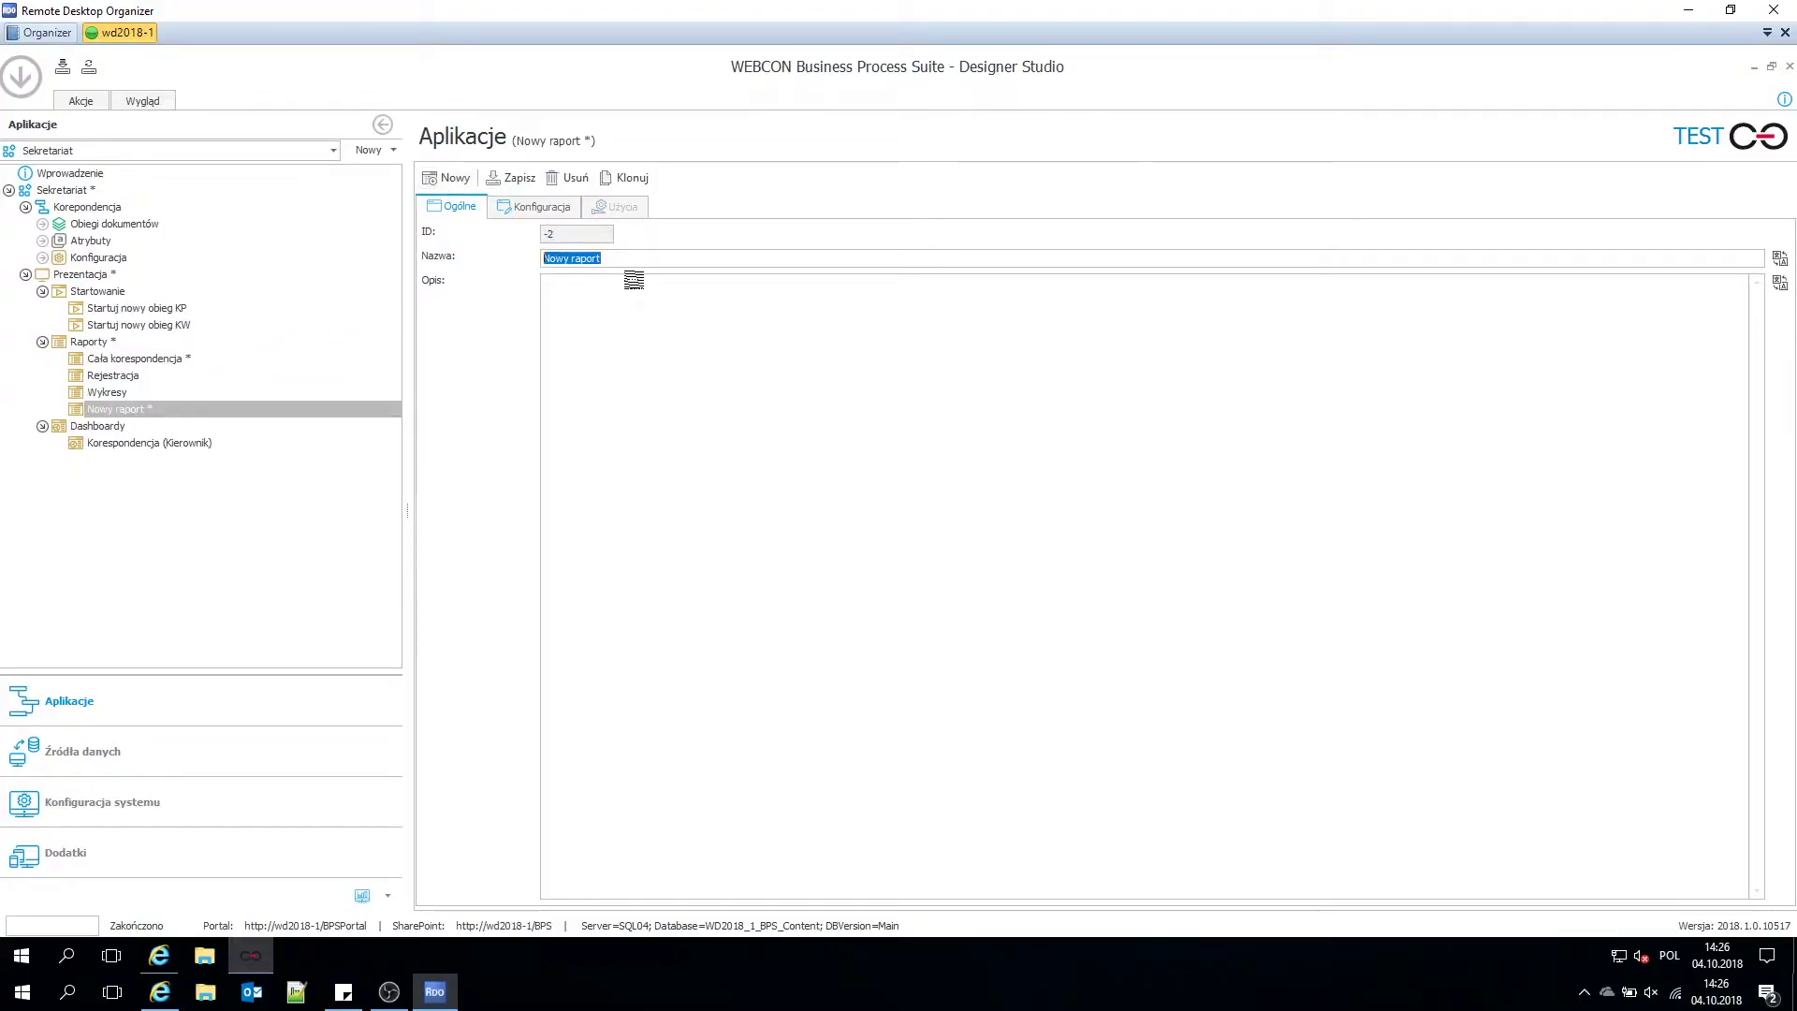
{"action": "left_click", "coordinate": [543, 206]}
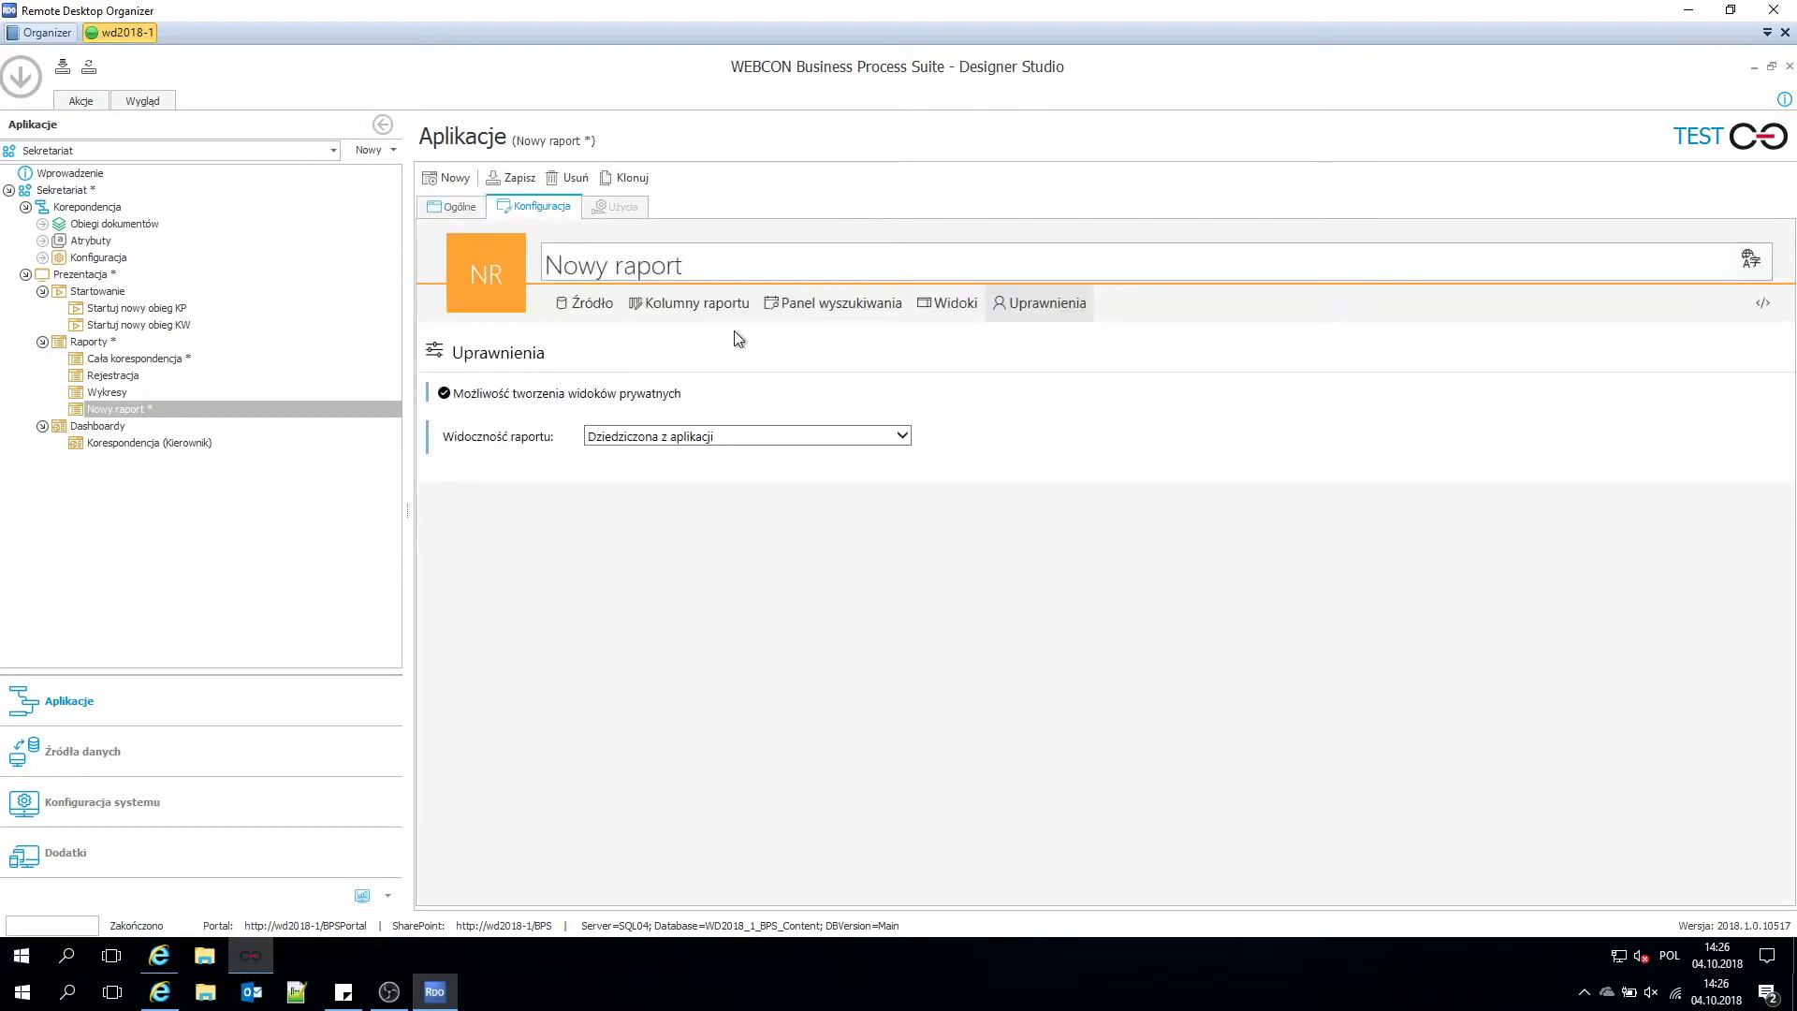
{"action": "left_click", "coordinate": [620, 319]}
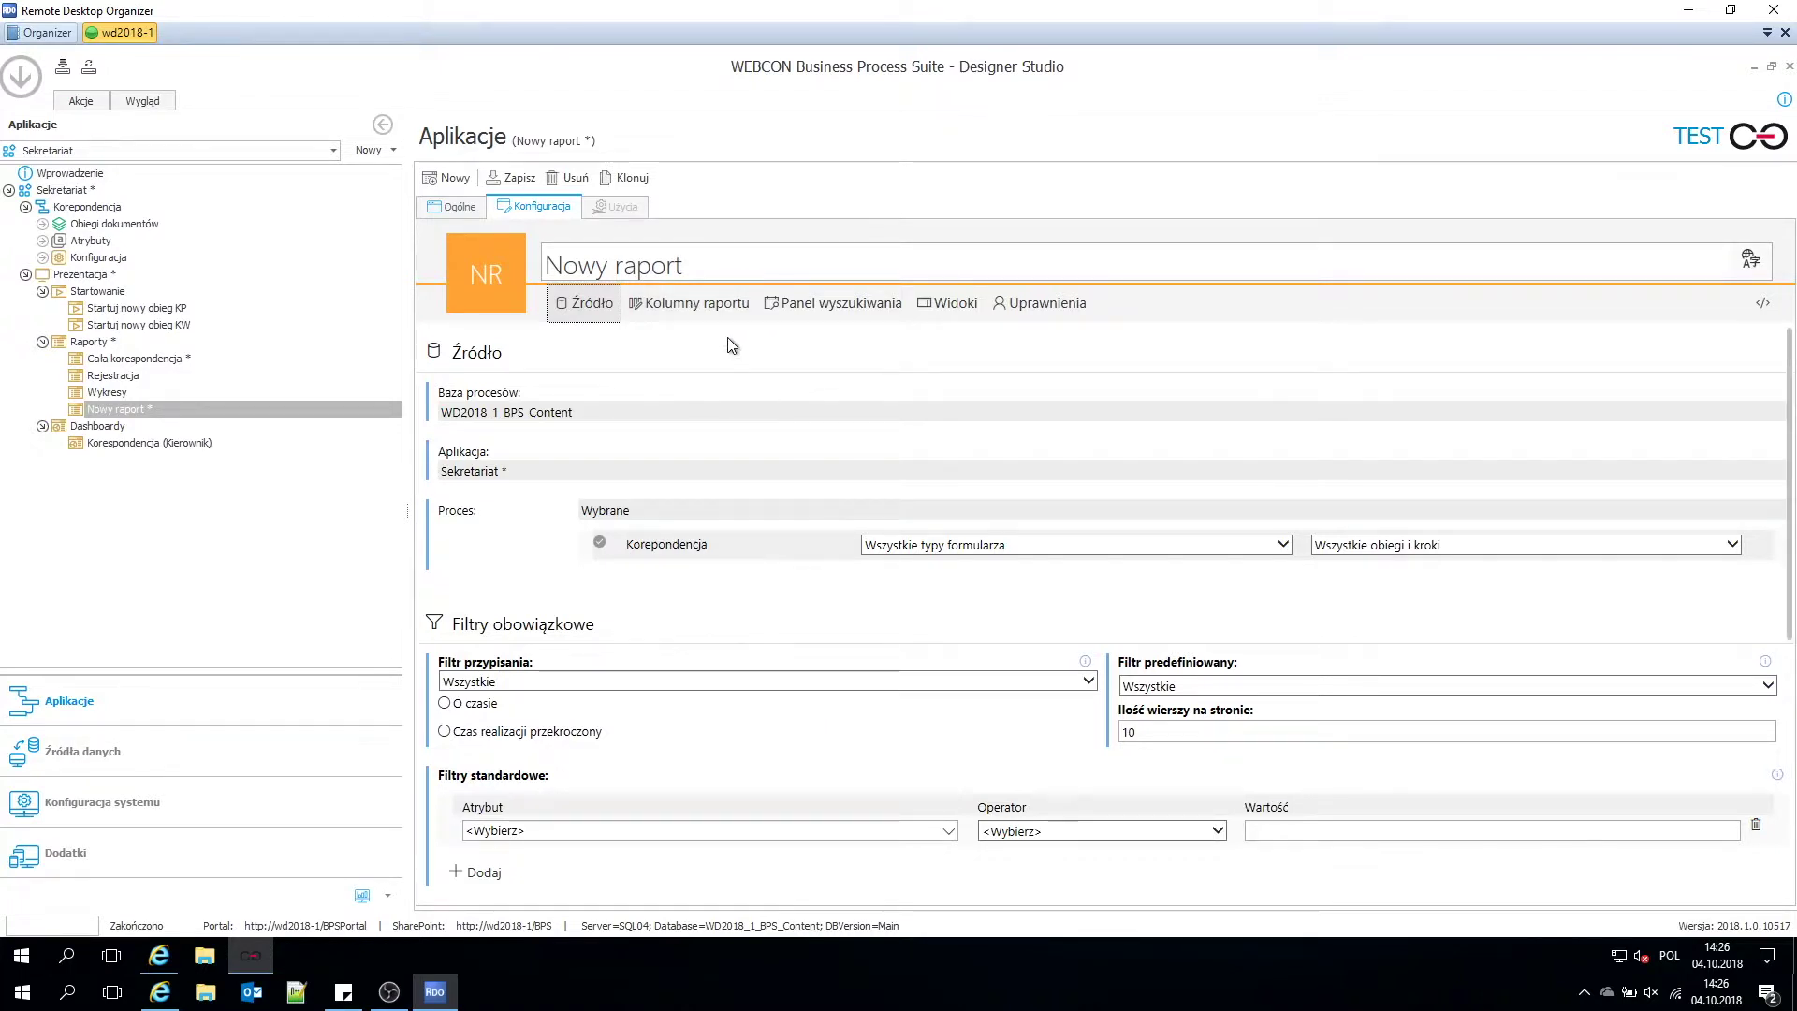
{"action": "left_click", "coordinate": [514, 177]}
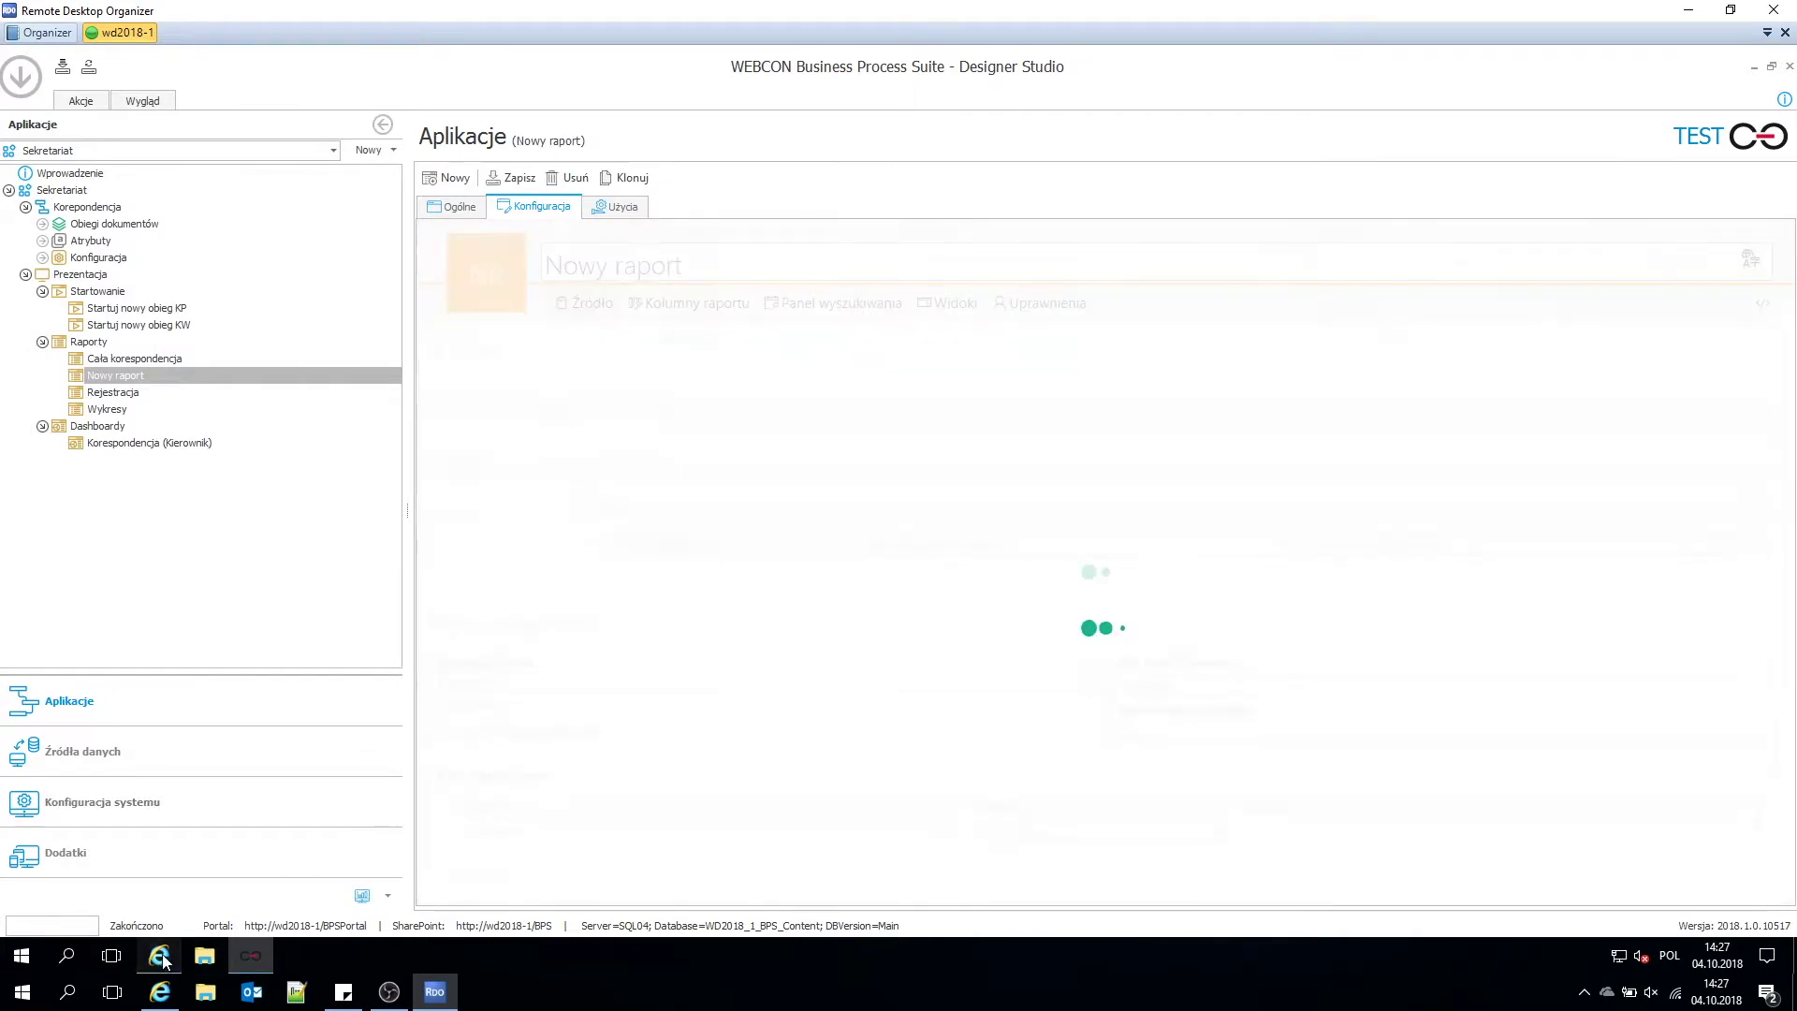
Switch to BPS Portal in the browser, reload the Sekretariat application and open its Cała korespondencja report.
{"action": "left_click", "coordinate": [159, 954]}
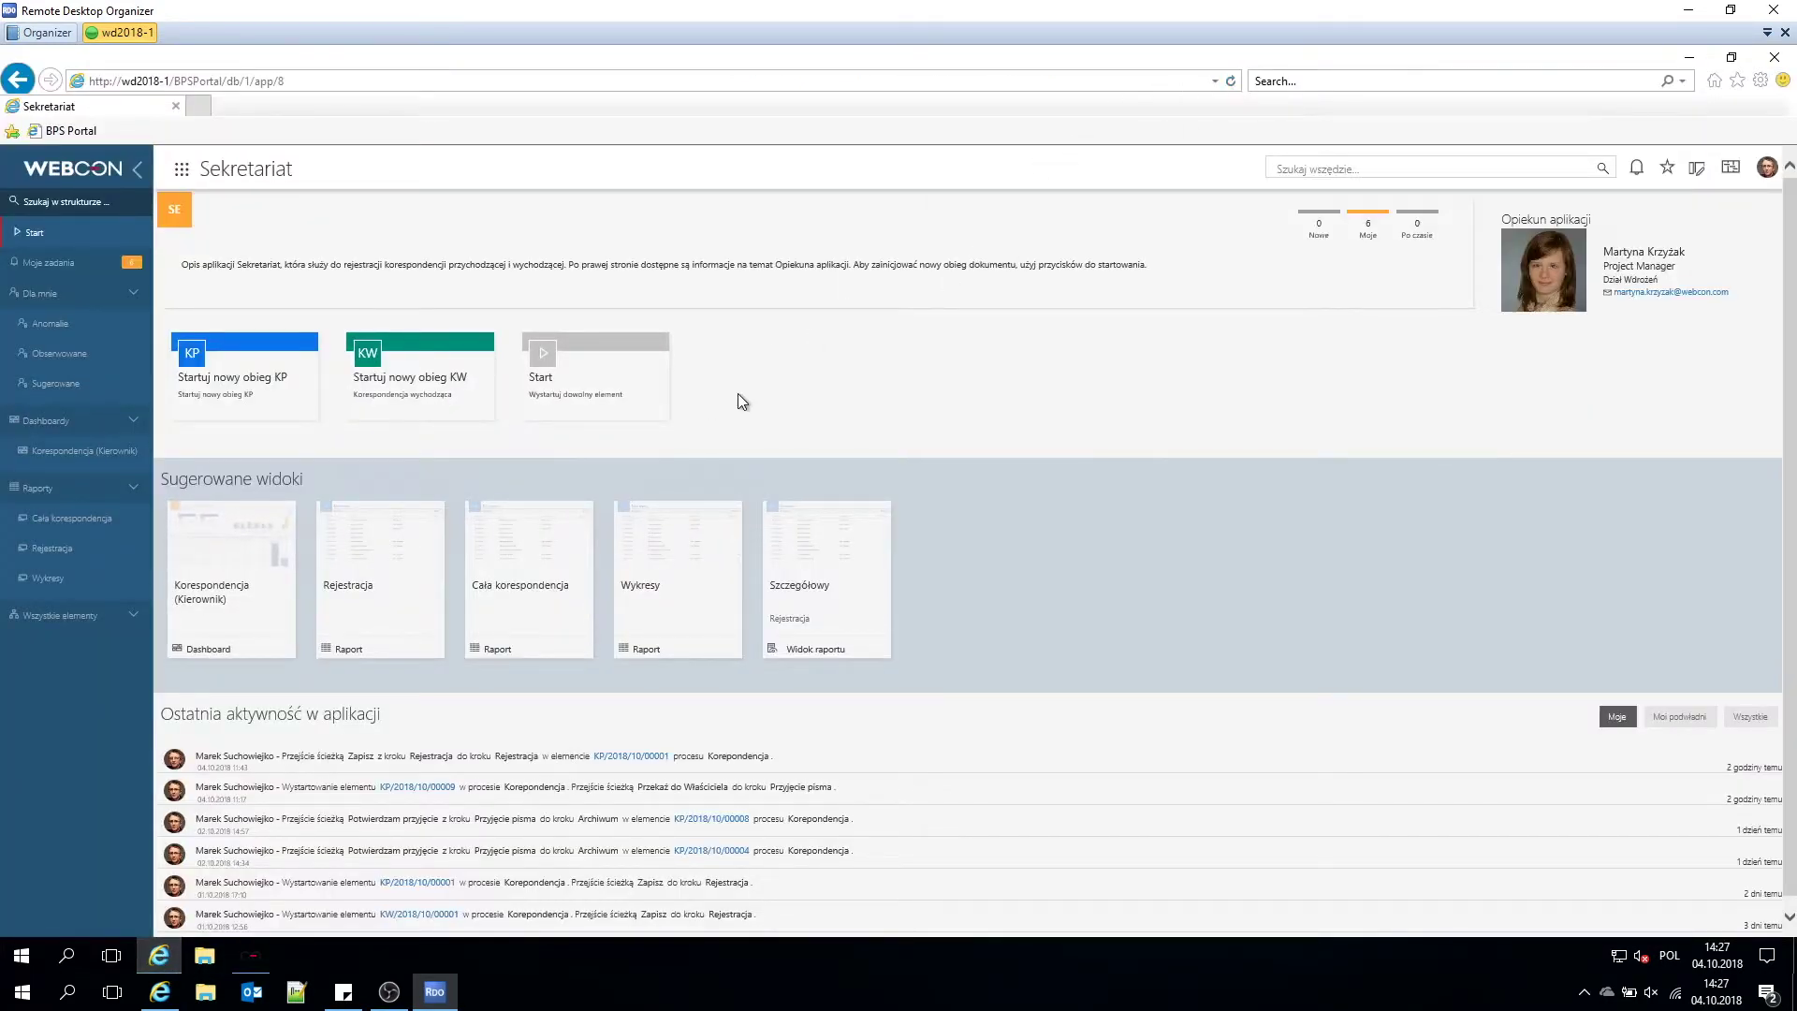
{"action": "left_click", "coordinate": [1230, 81]}
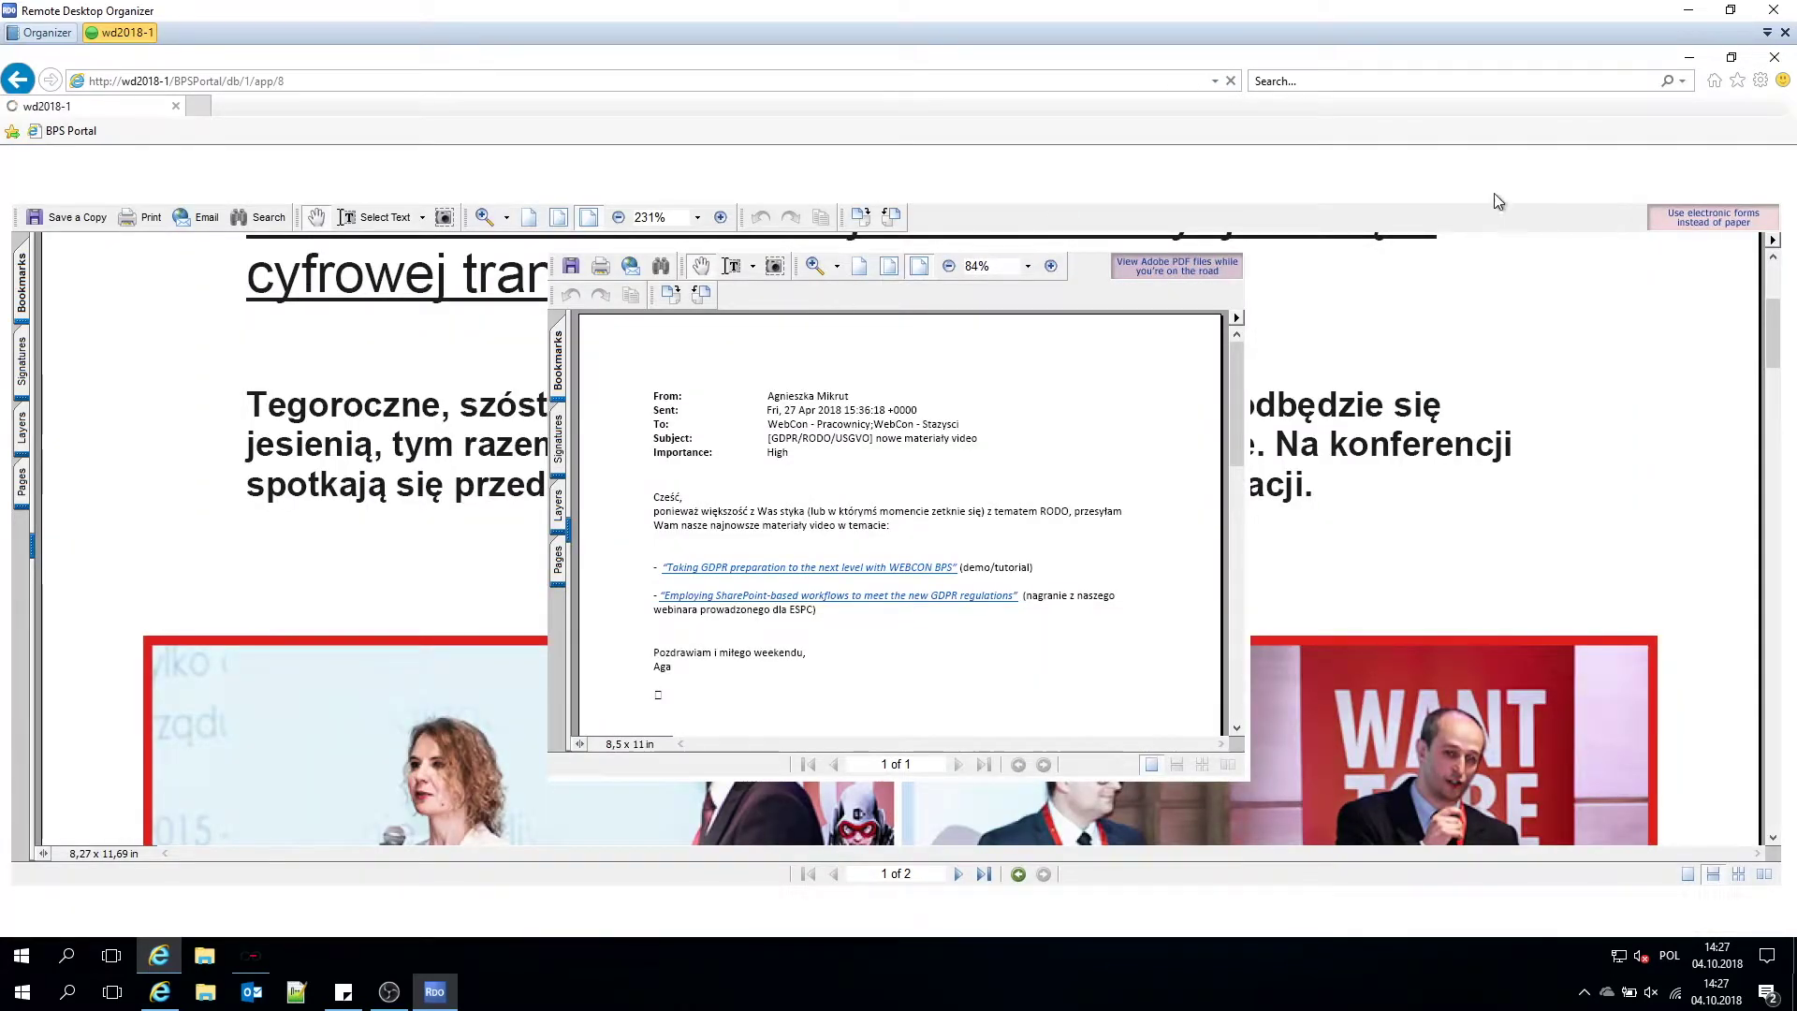
{"action": "left_click", "coordinate": [471, 83]}
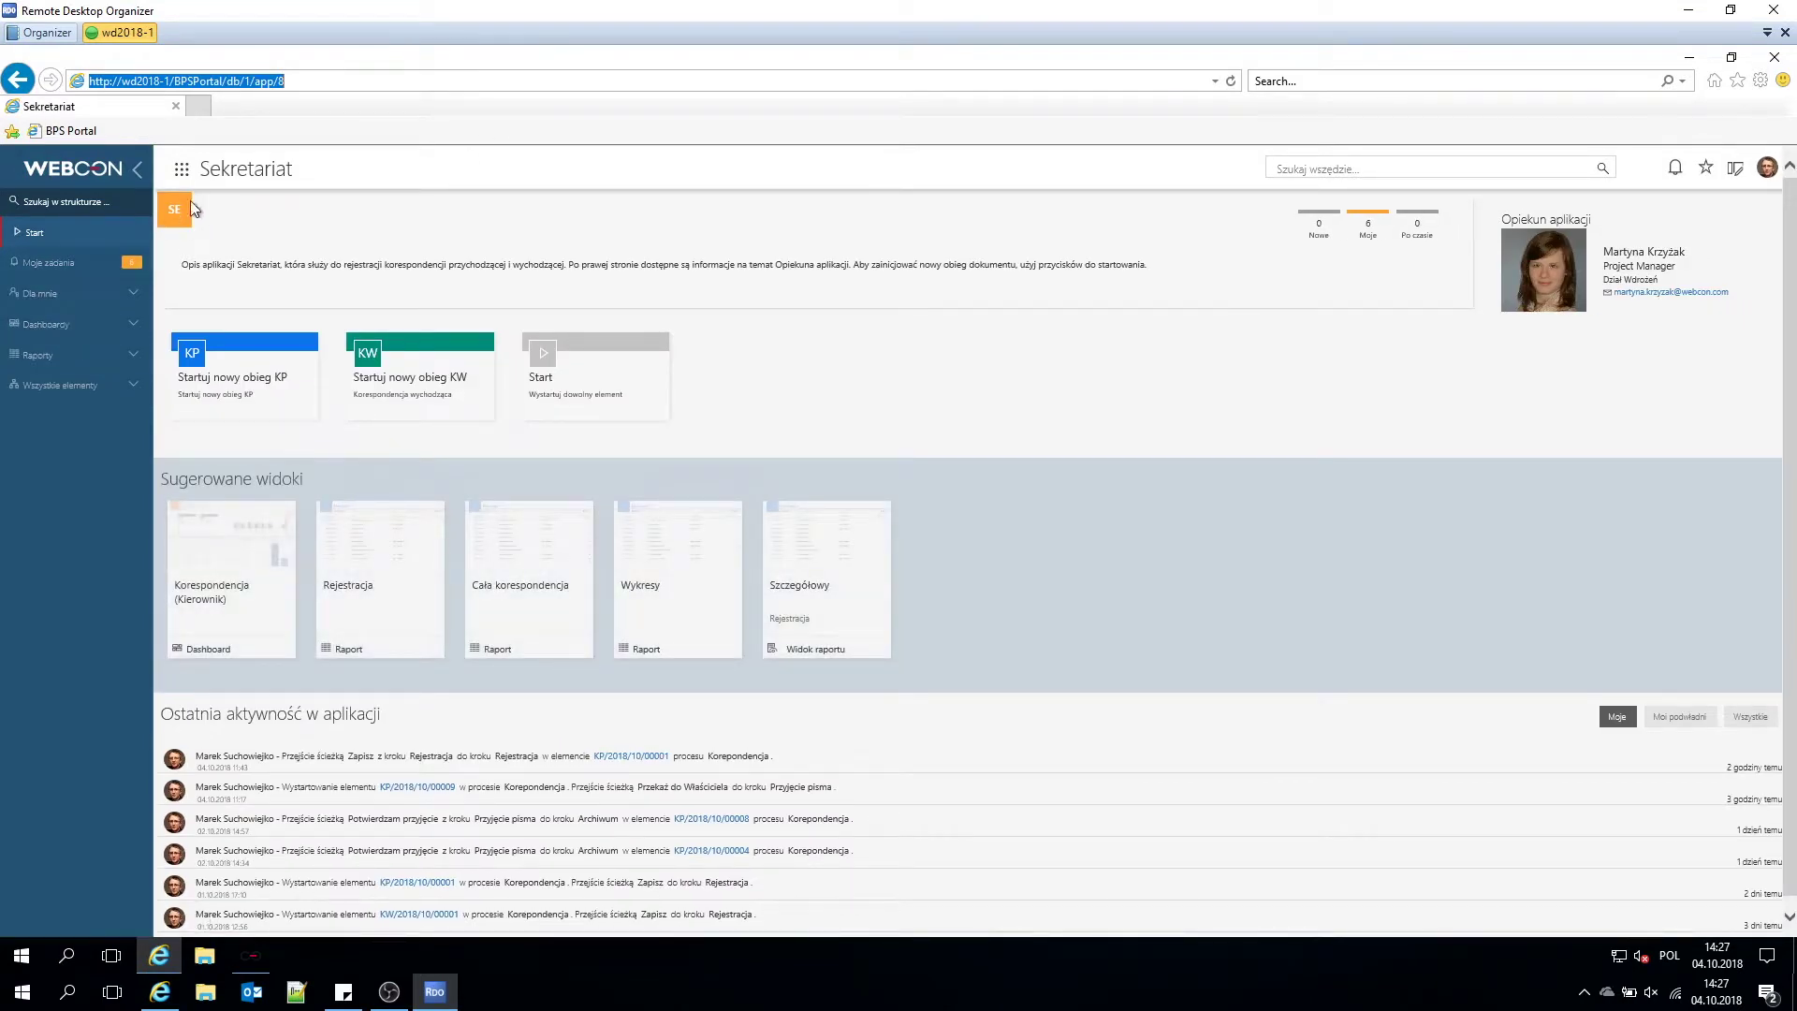
{"action": "left_click", "coordinate": [132, 358]}
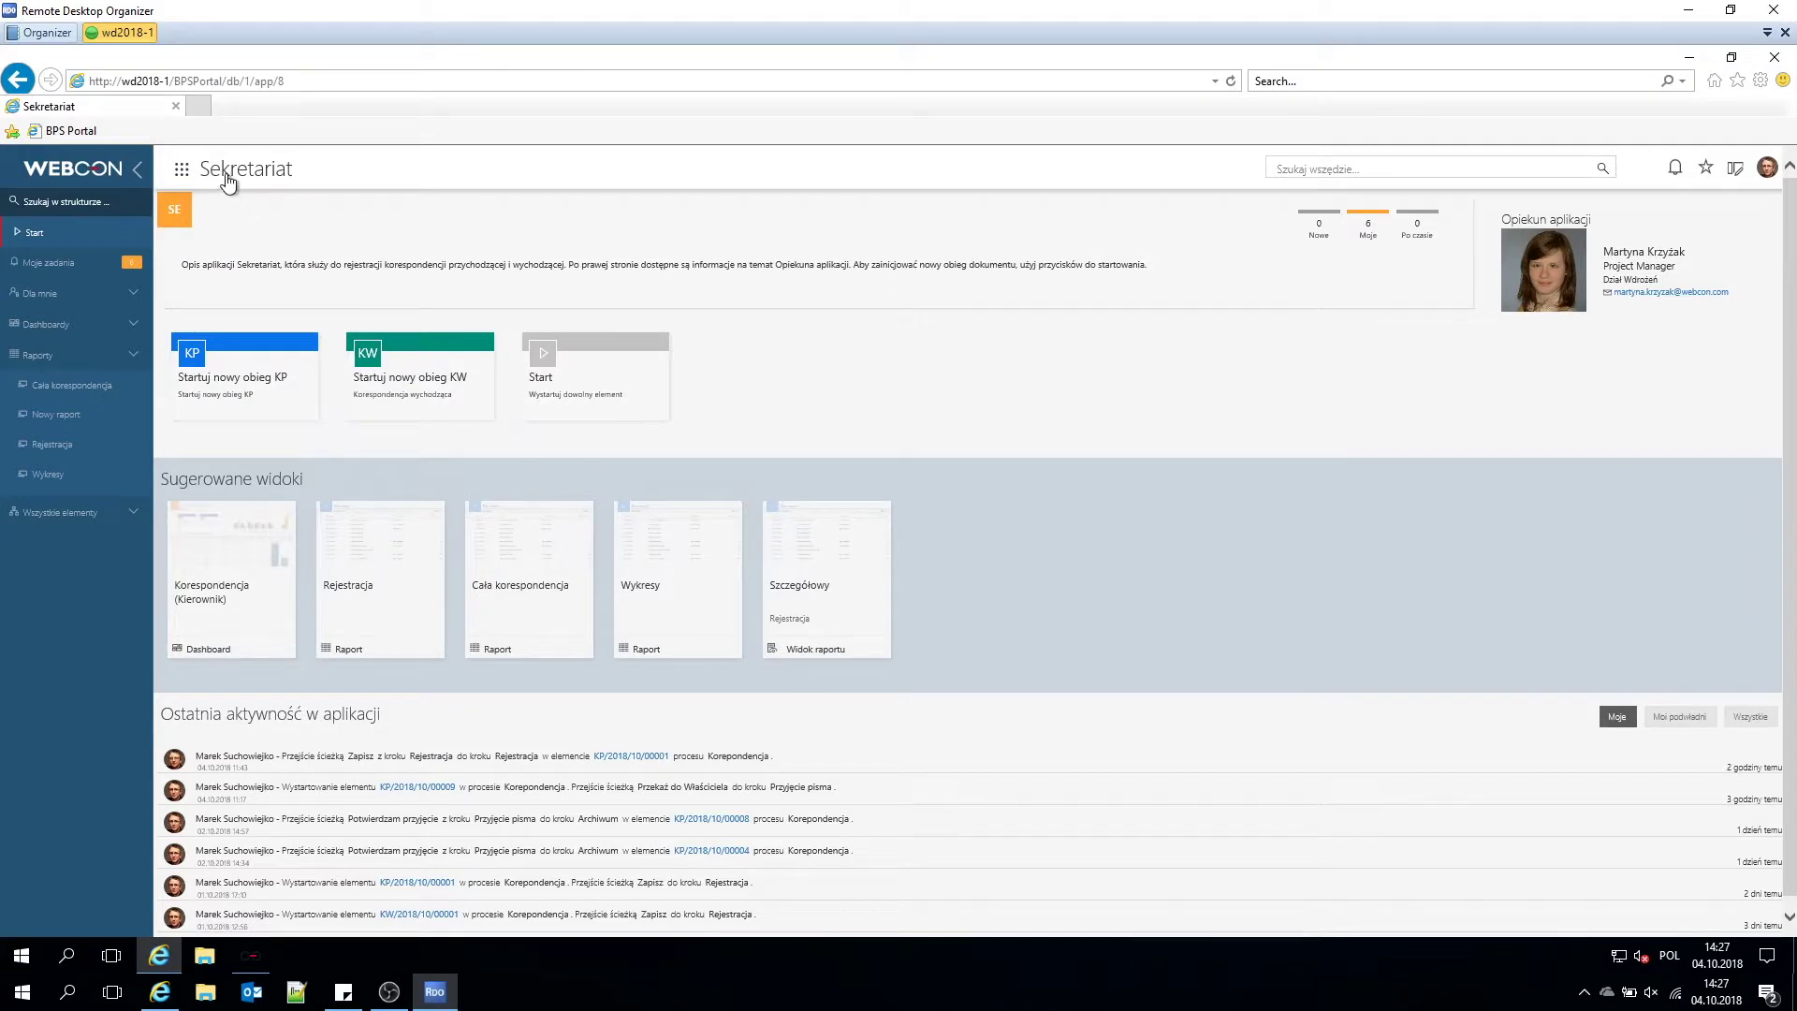
{"action": "left_click", "coordinate": [93, 395]}
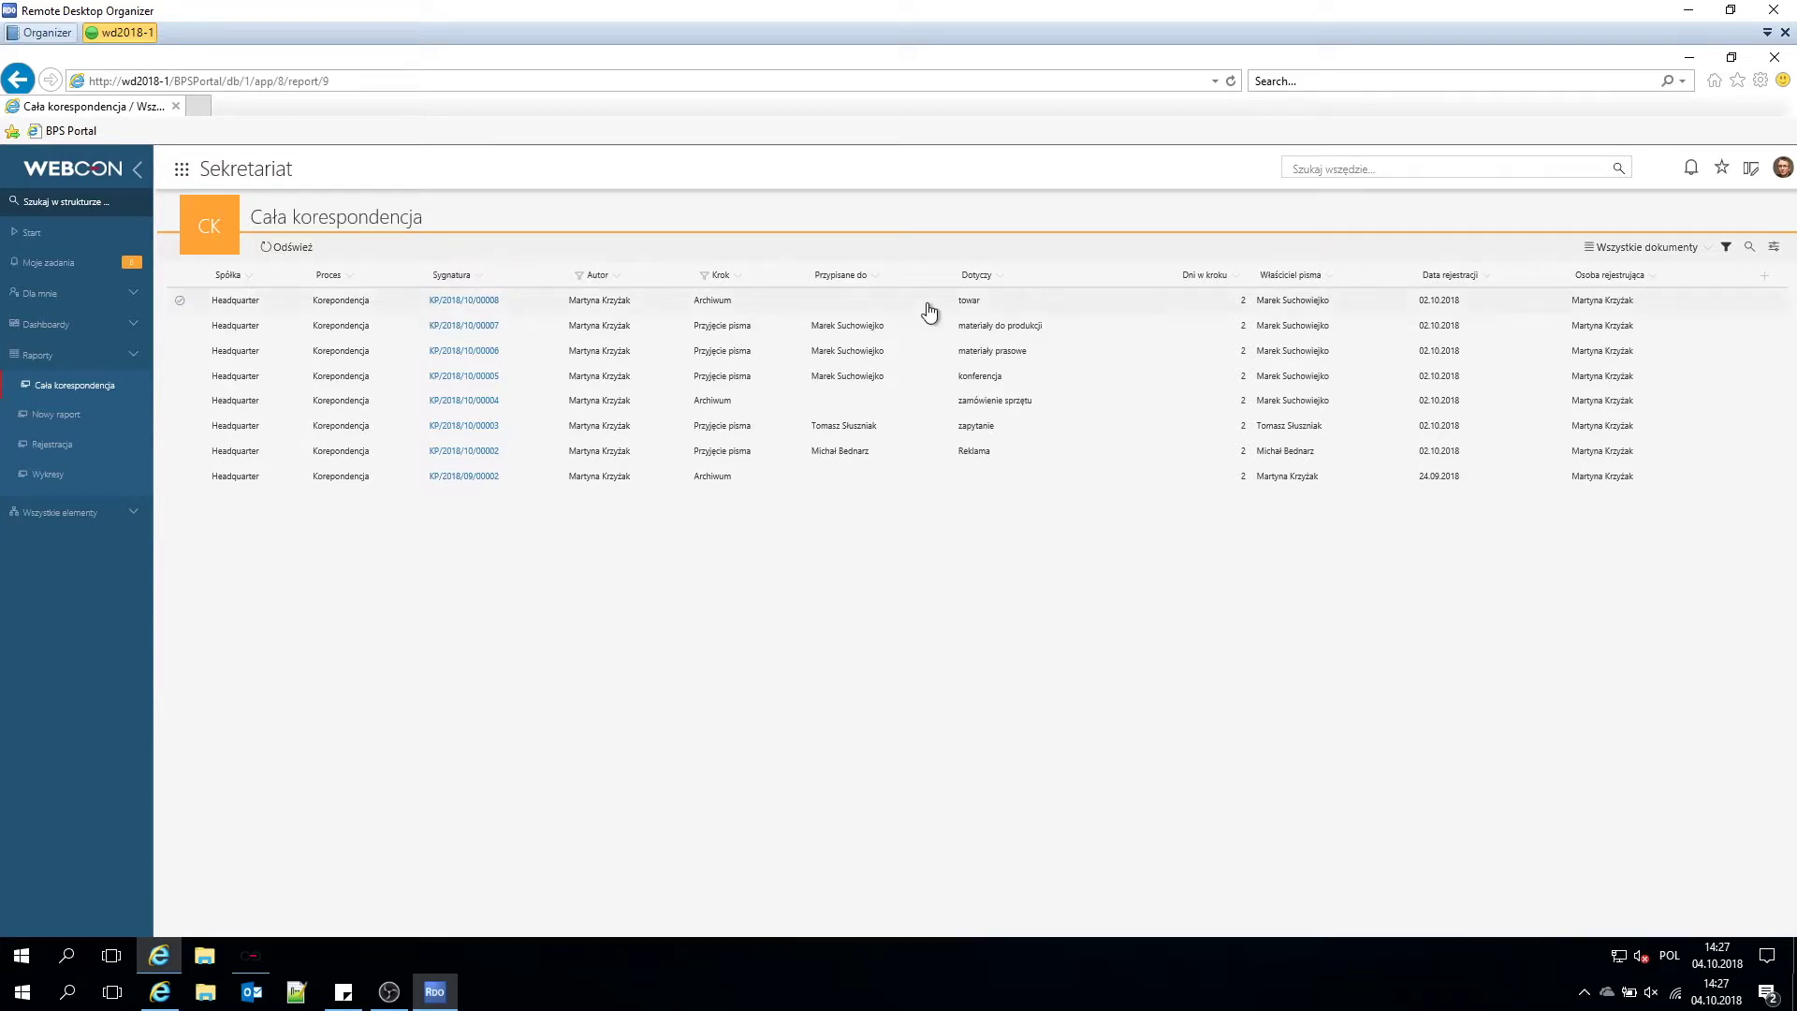
Hide the Przypisane do column in the Cała korespondencja report and add the Kontrahent column.
{"action": "left_click", "coordinate": [876, 278]}
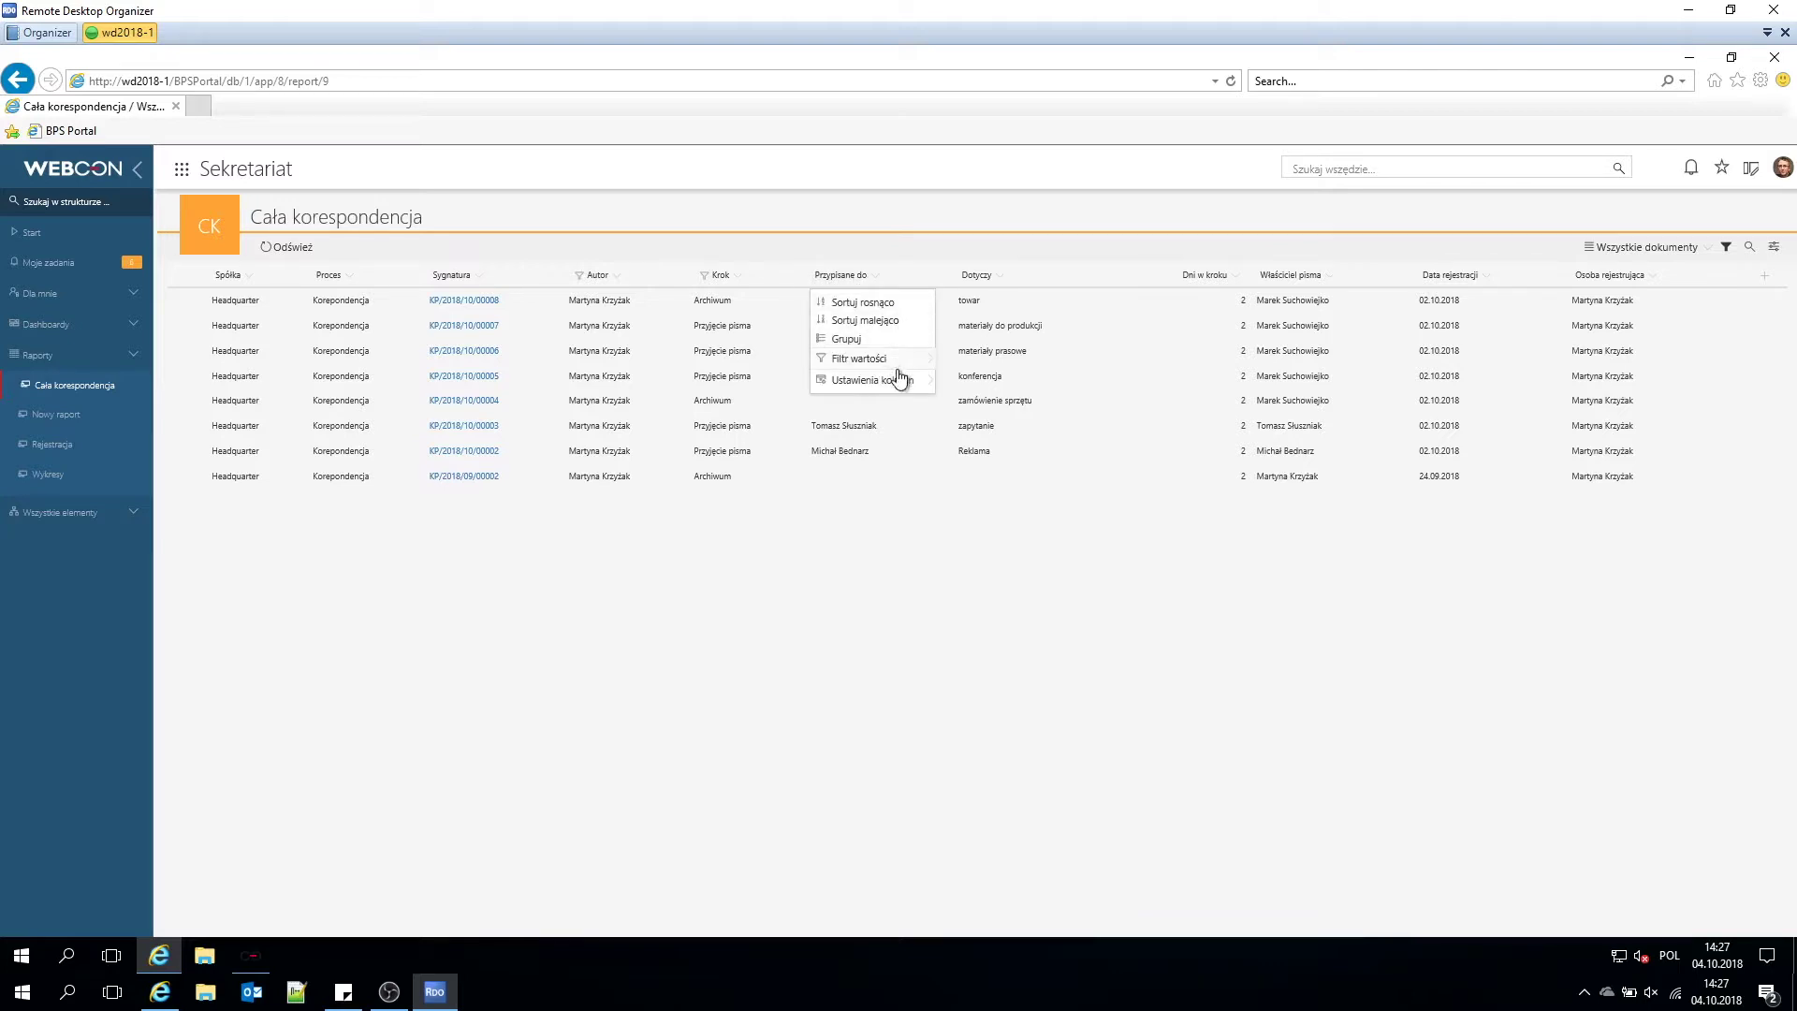
{"action": "mouse_move", "coordinate": [914, 385]}
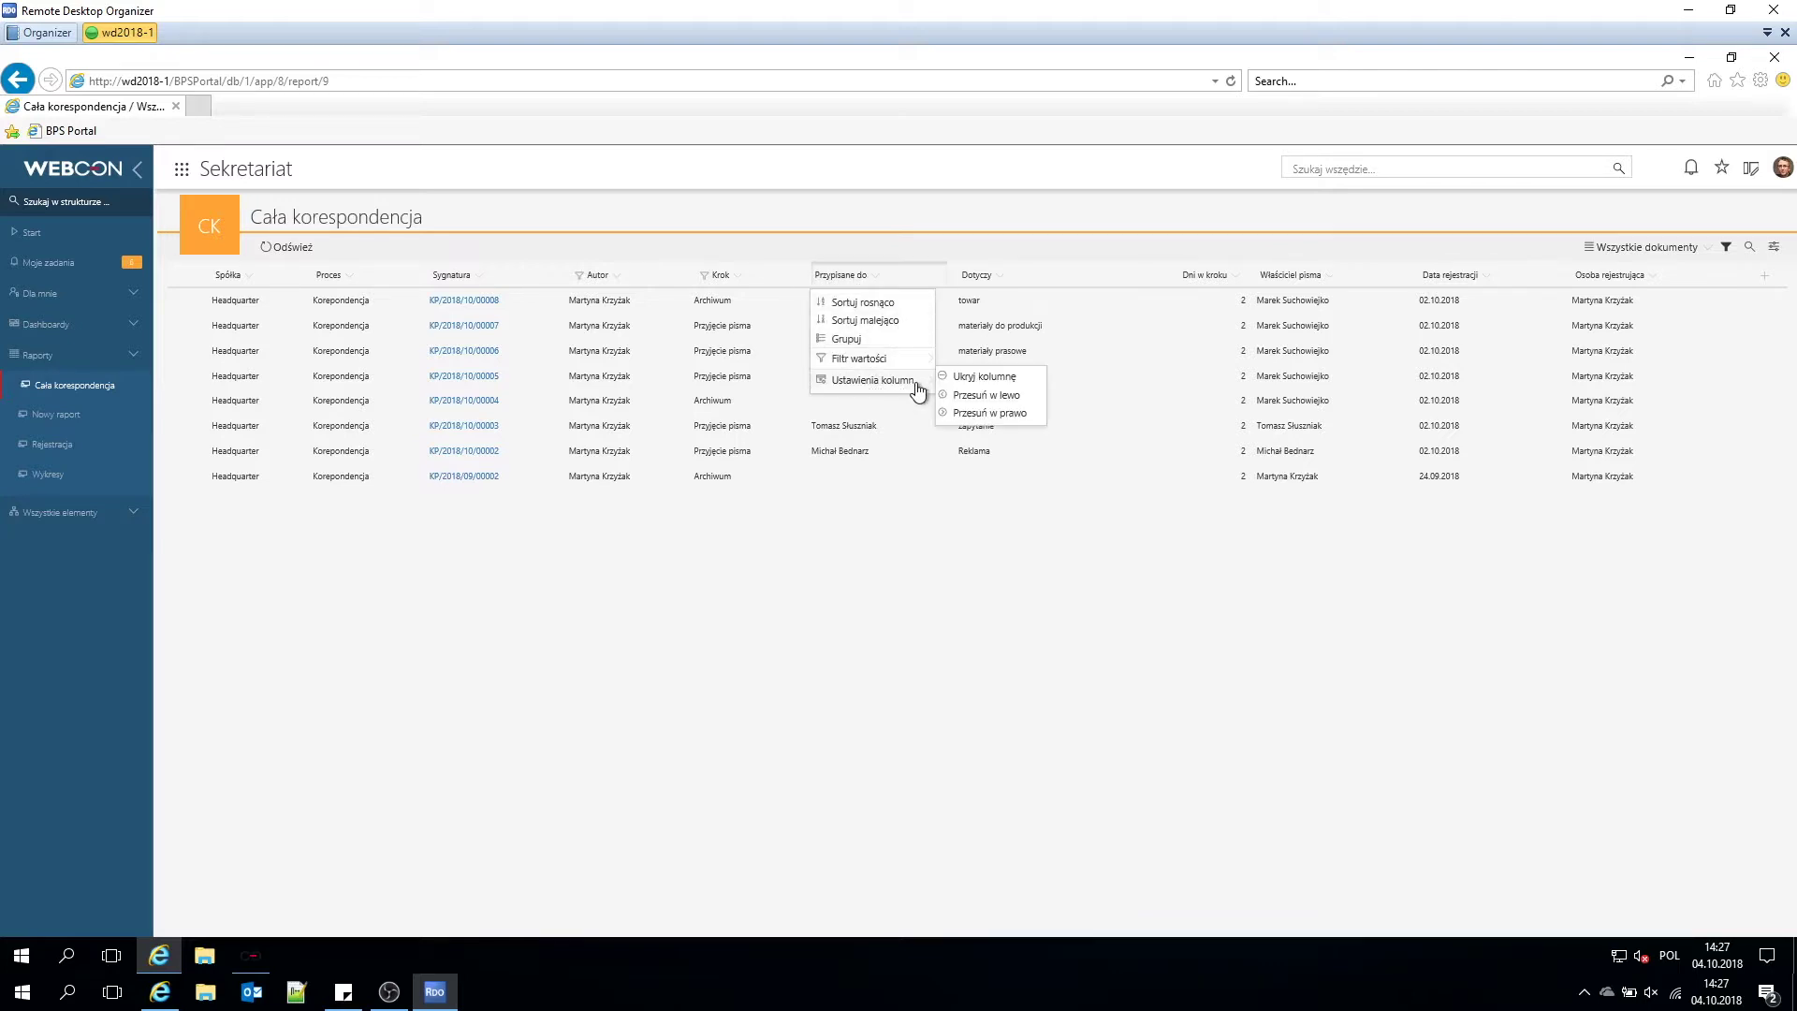
{"action": "left_click", "coordinate": [983, 376]}
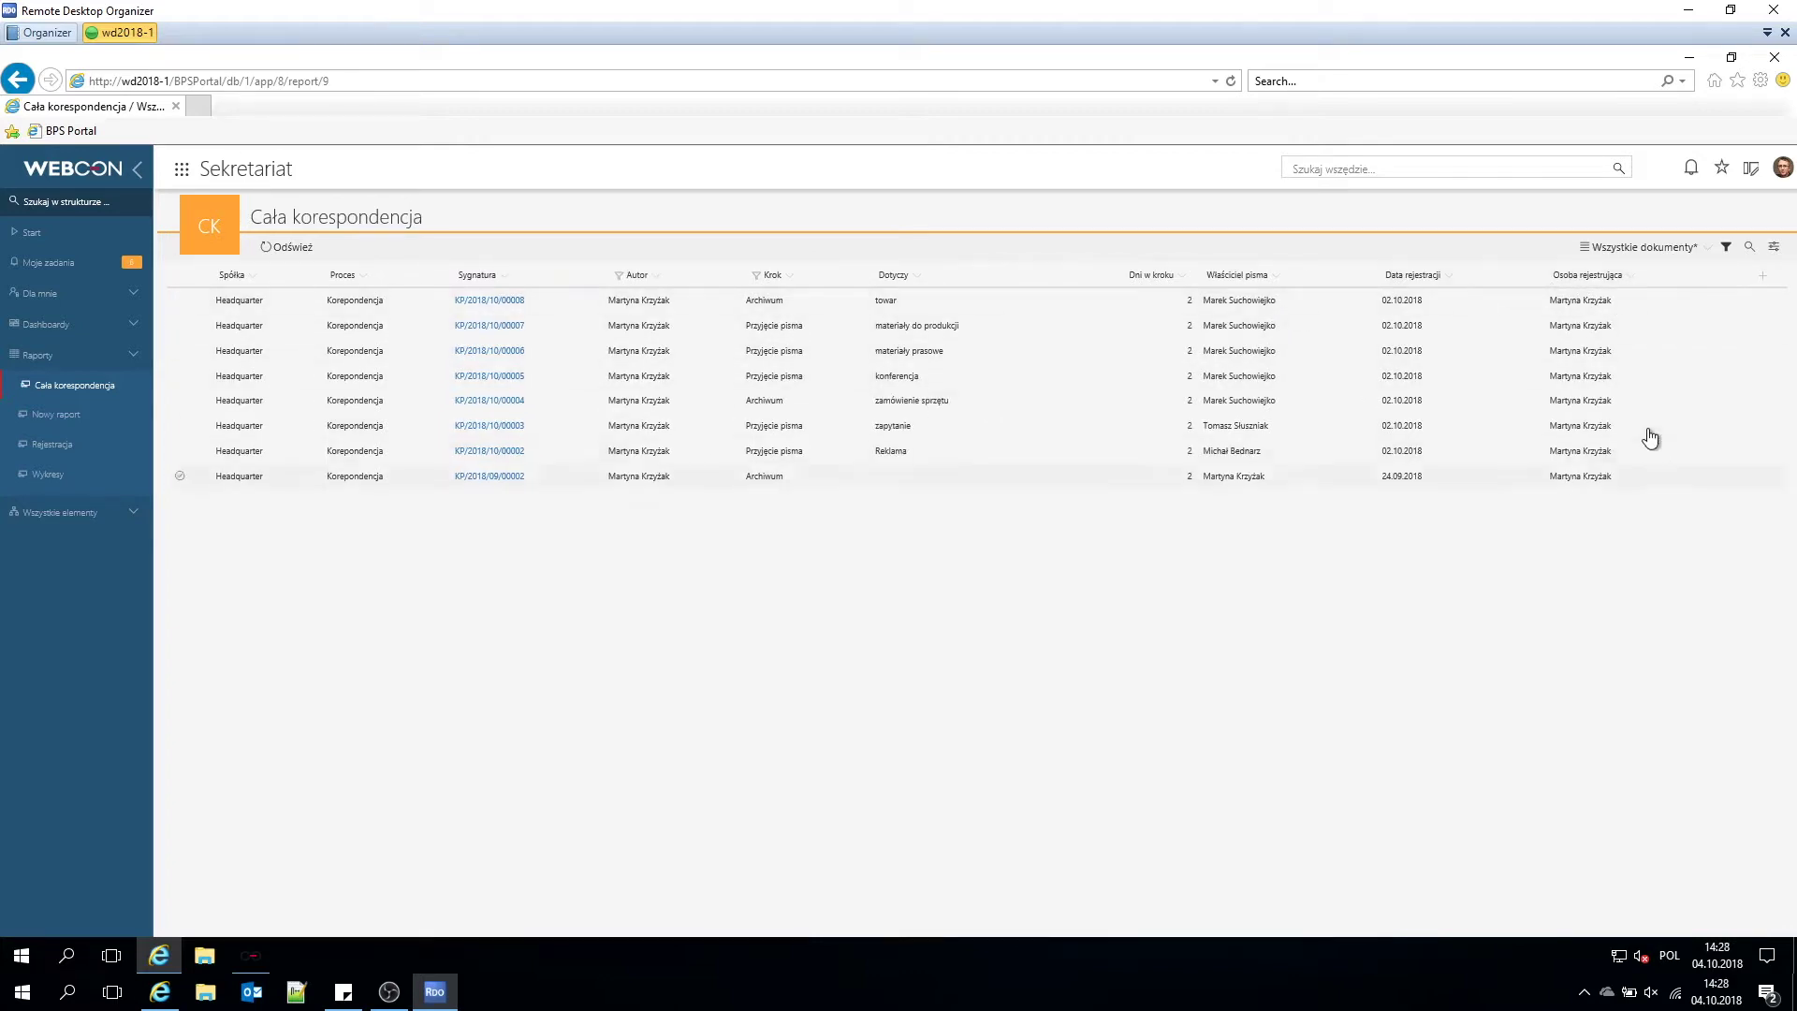
{"action": "left_click", "coordinate": [1764, 276]}
{"action": "left_click", "coordinate": [1732, 341]}
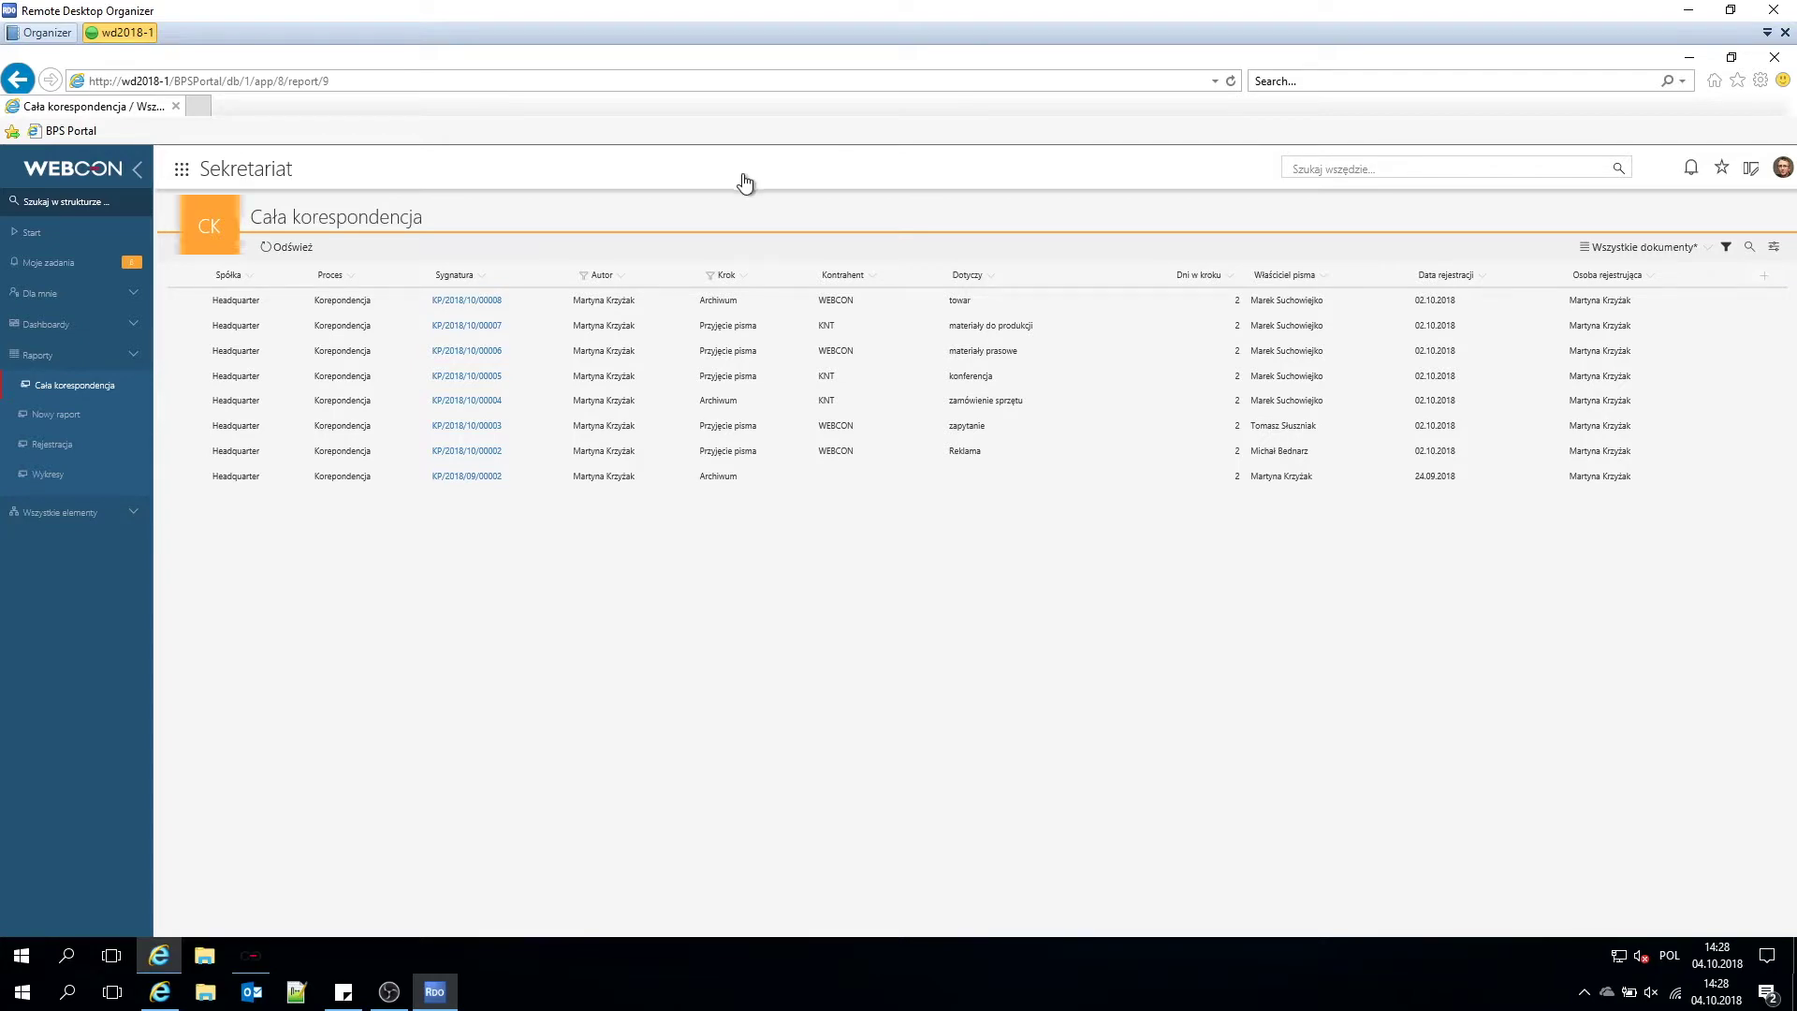
Group the report by Proces and Kontrahent, and show only the documents in the KNT group.
{"action": "left_click", "coordinate": [360, 281]}
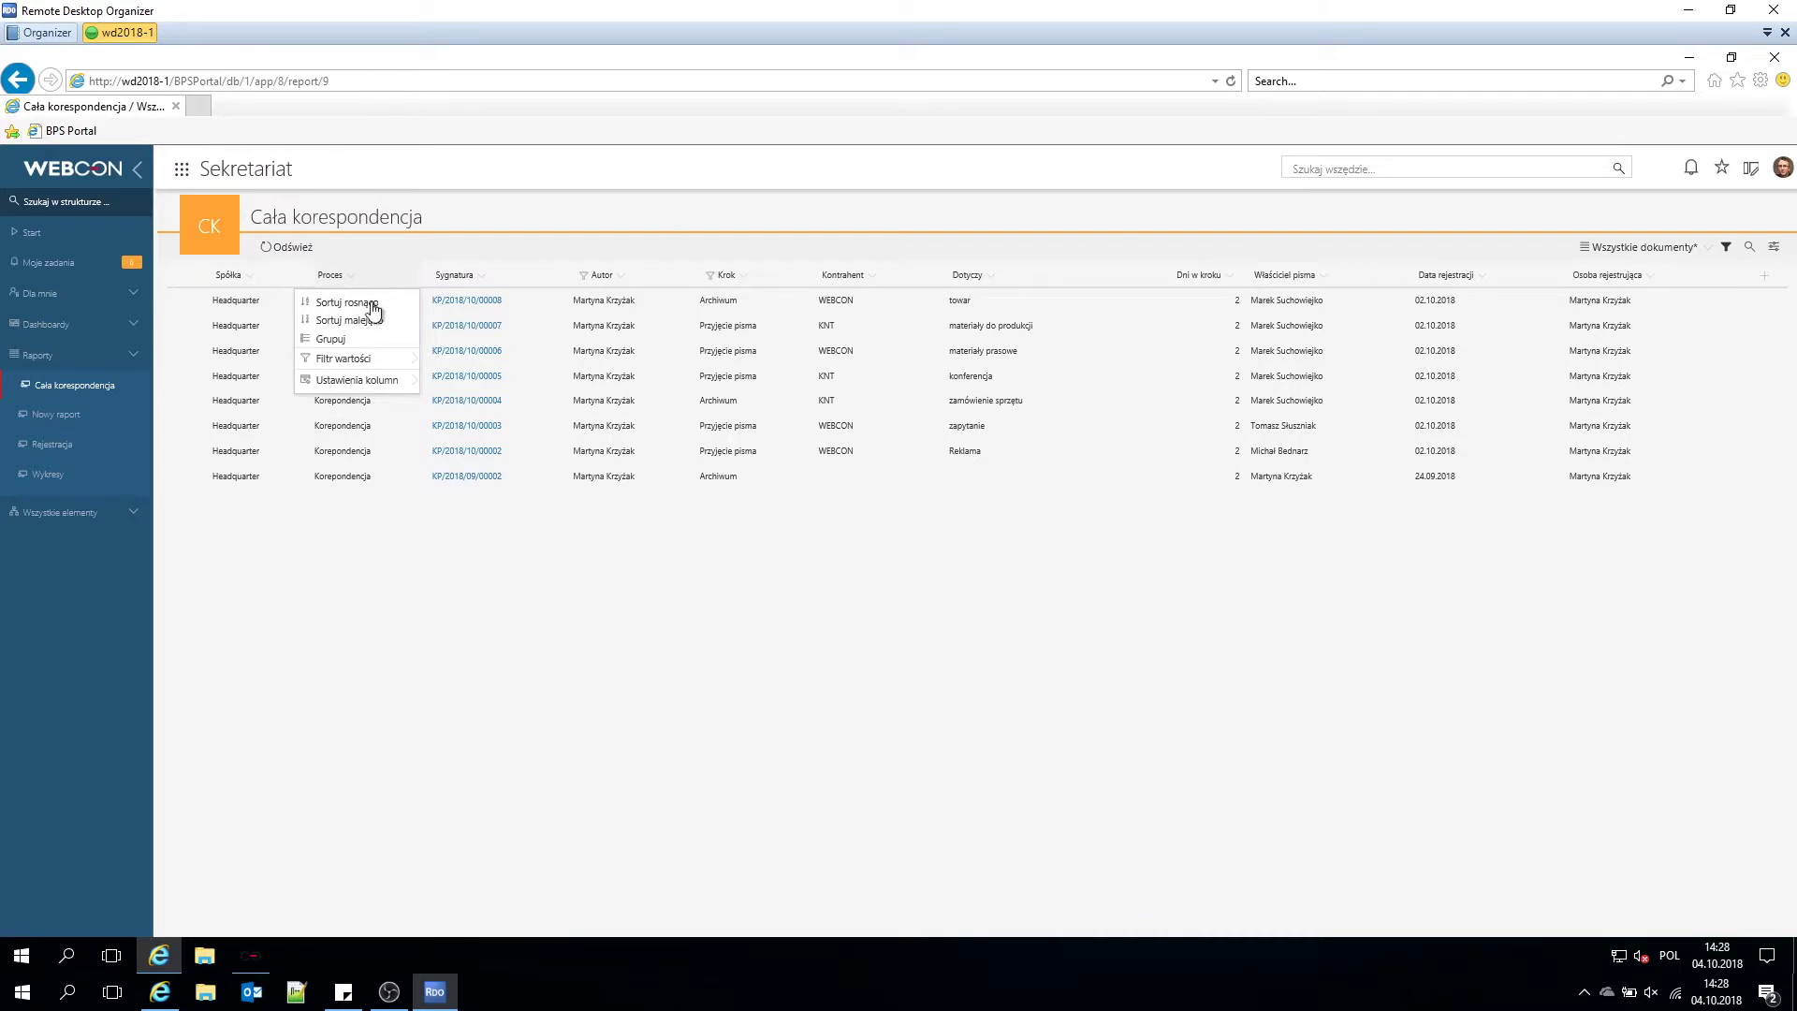
{"action": "left_click", "coordinate": [357, 343]}
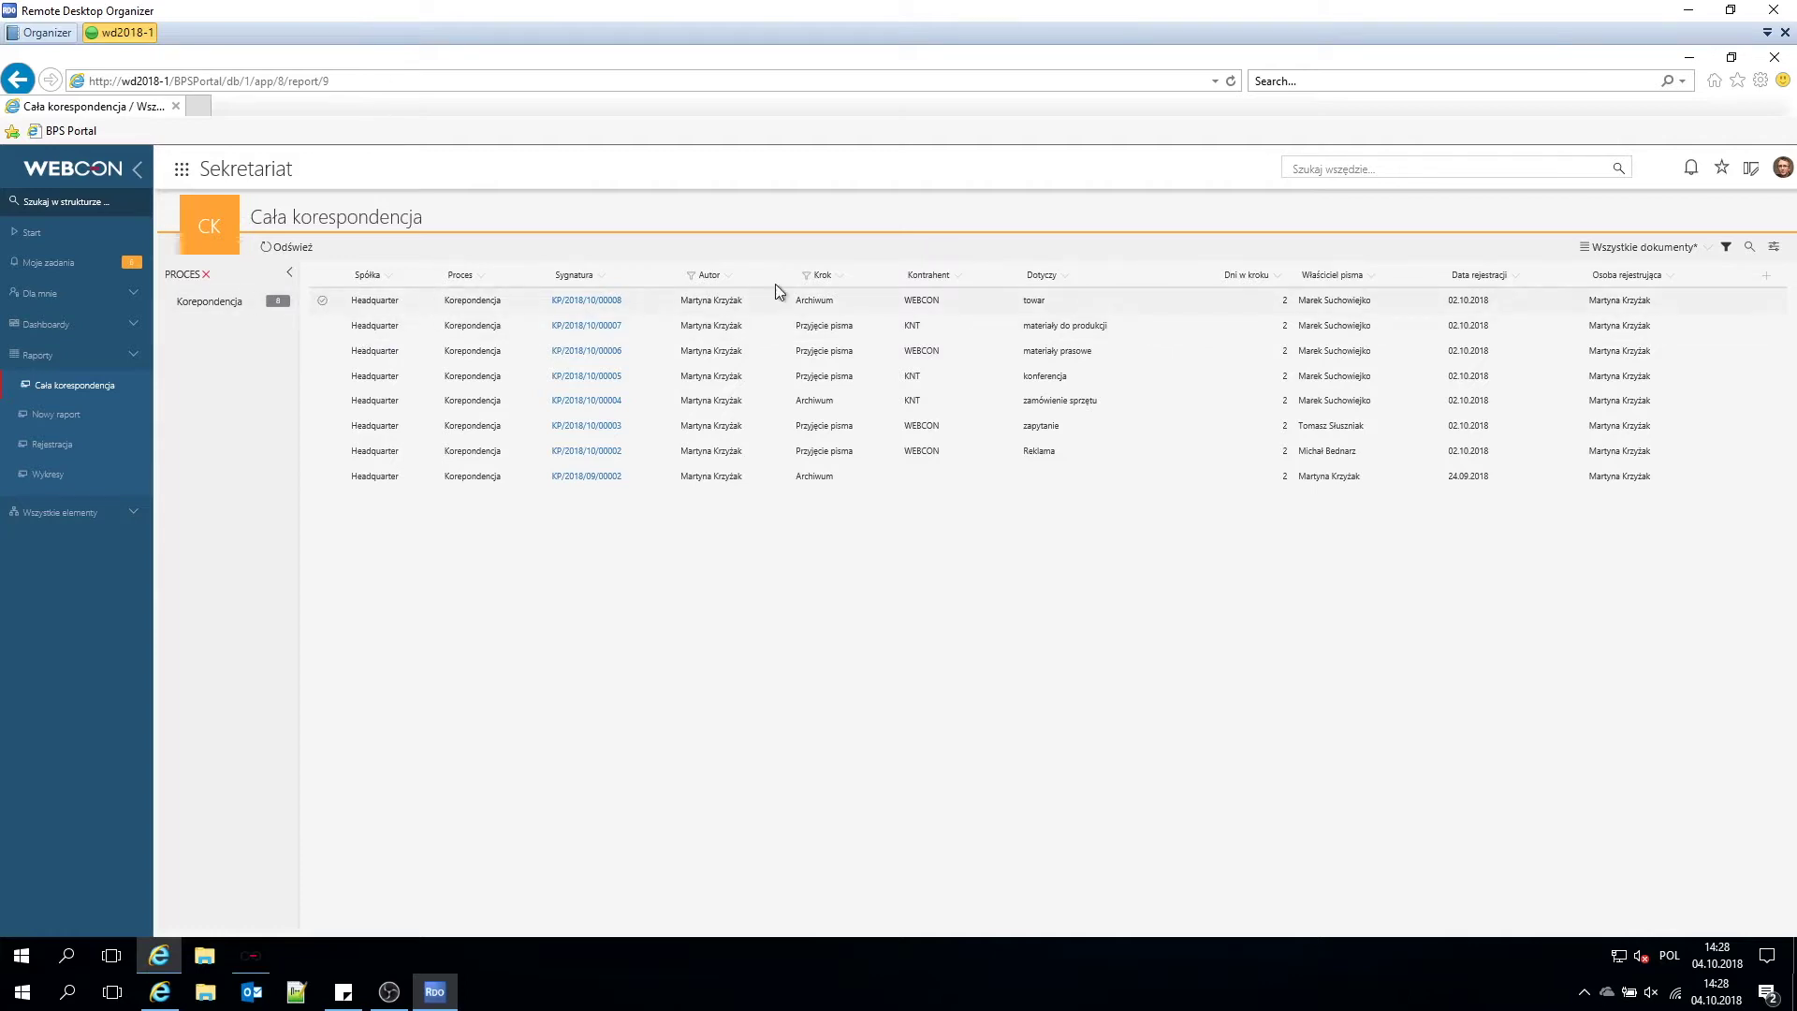
{"action": "left_click", "coordinate": [964, 277]}
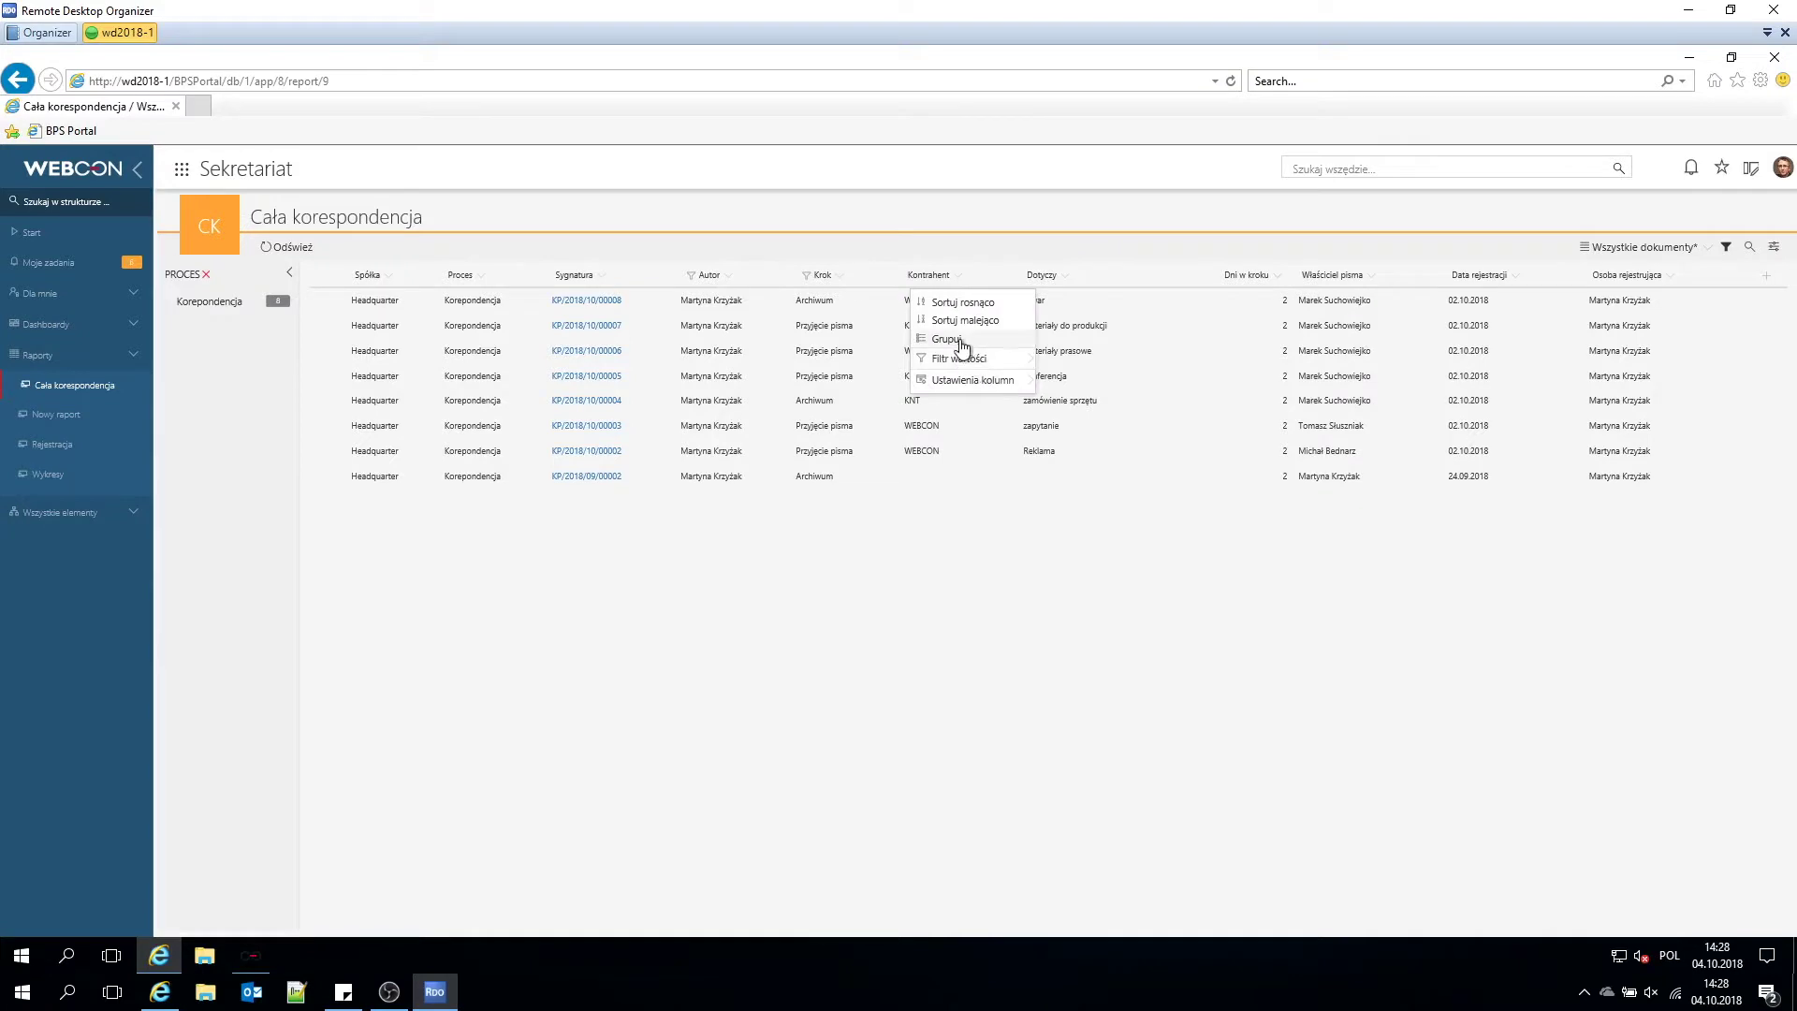
{"action": "left_click", "coordinate": [953, 340]}
{"action": "left_click", "coordinate": [165, 319]}
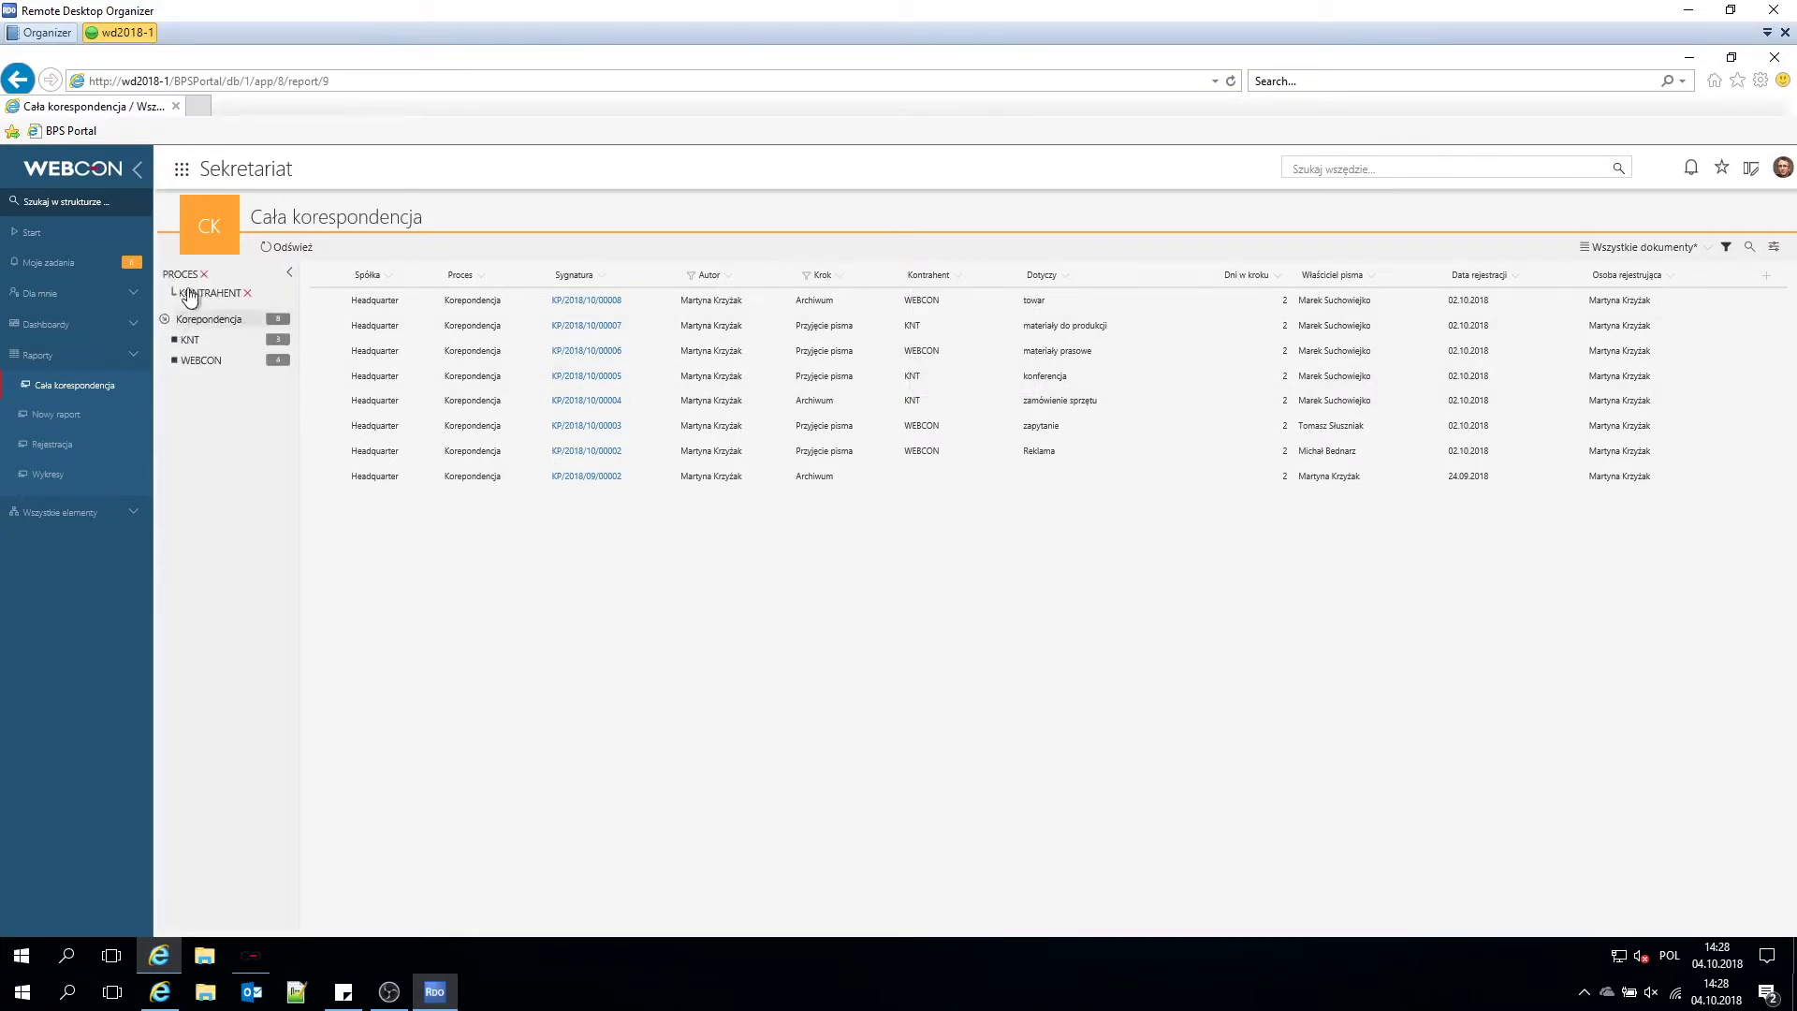
{"action": "left_click", "coordinate": [242, 343]}
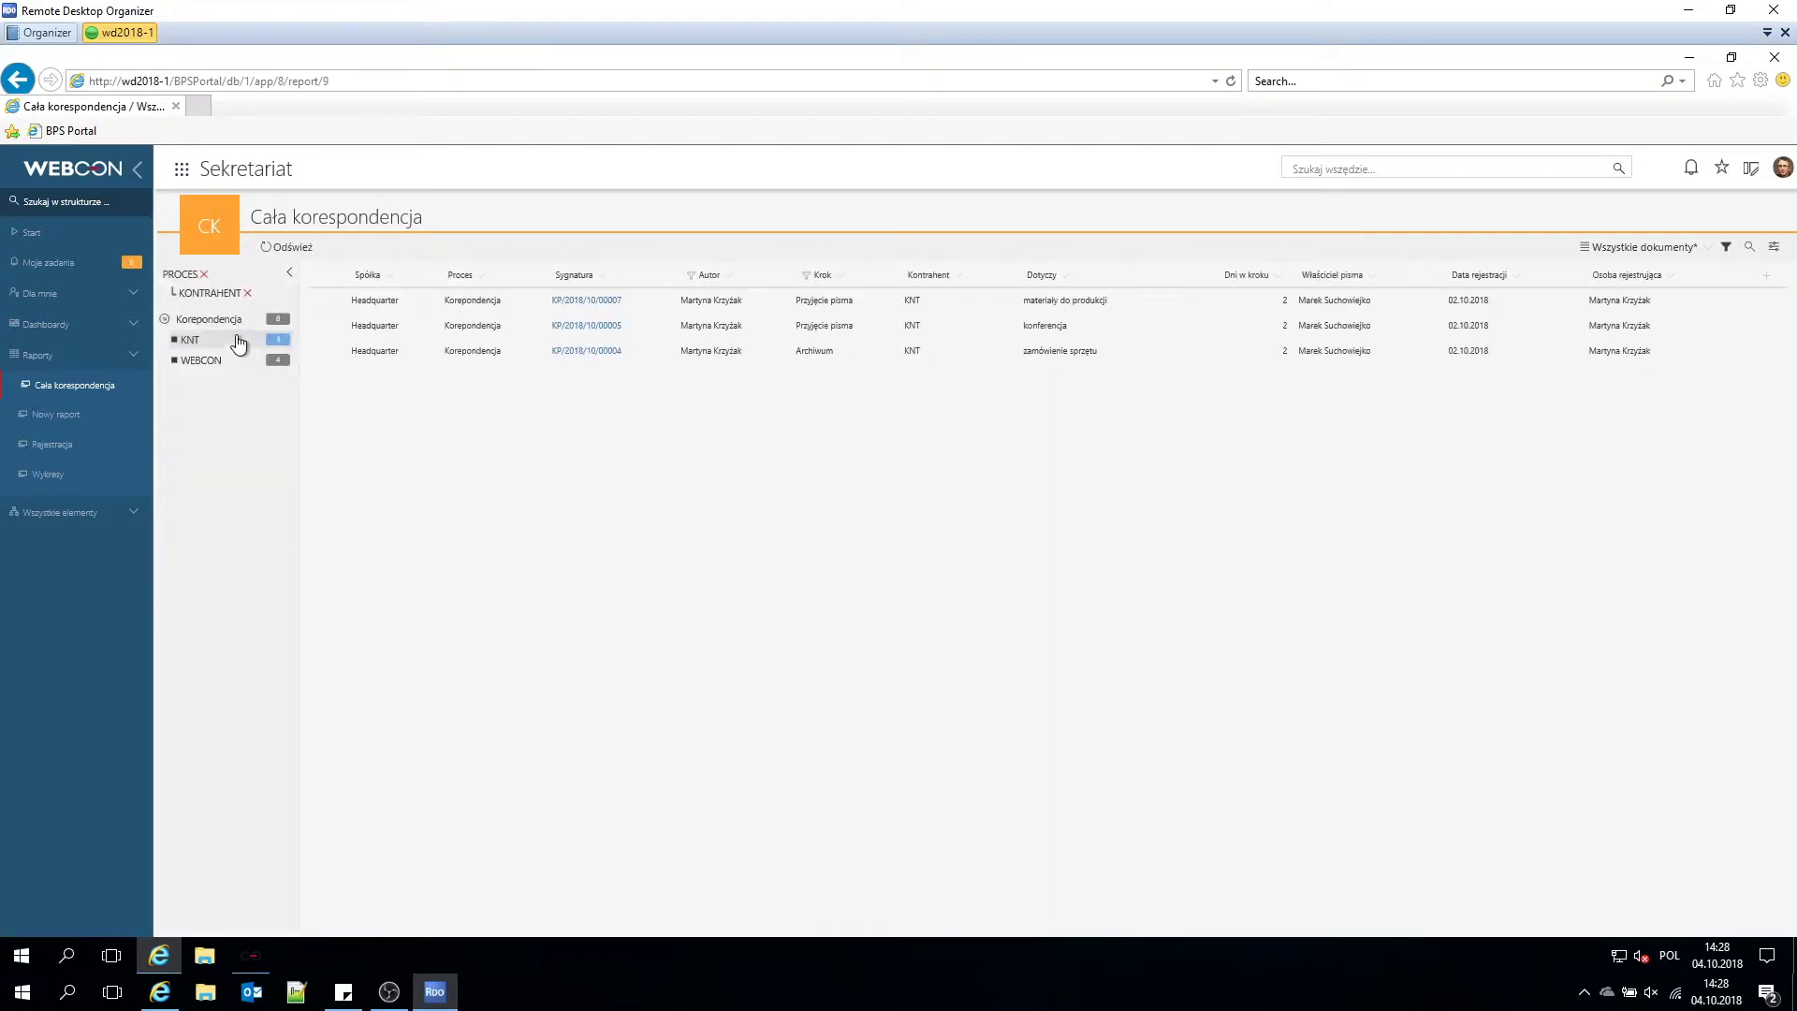
Remove the Kontrahent and Proces groupings from the report.
{"action": "left_click", "coordinate": [247, 293]}
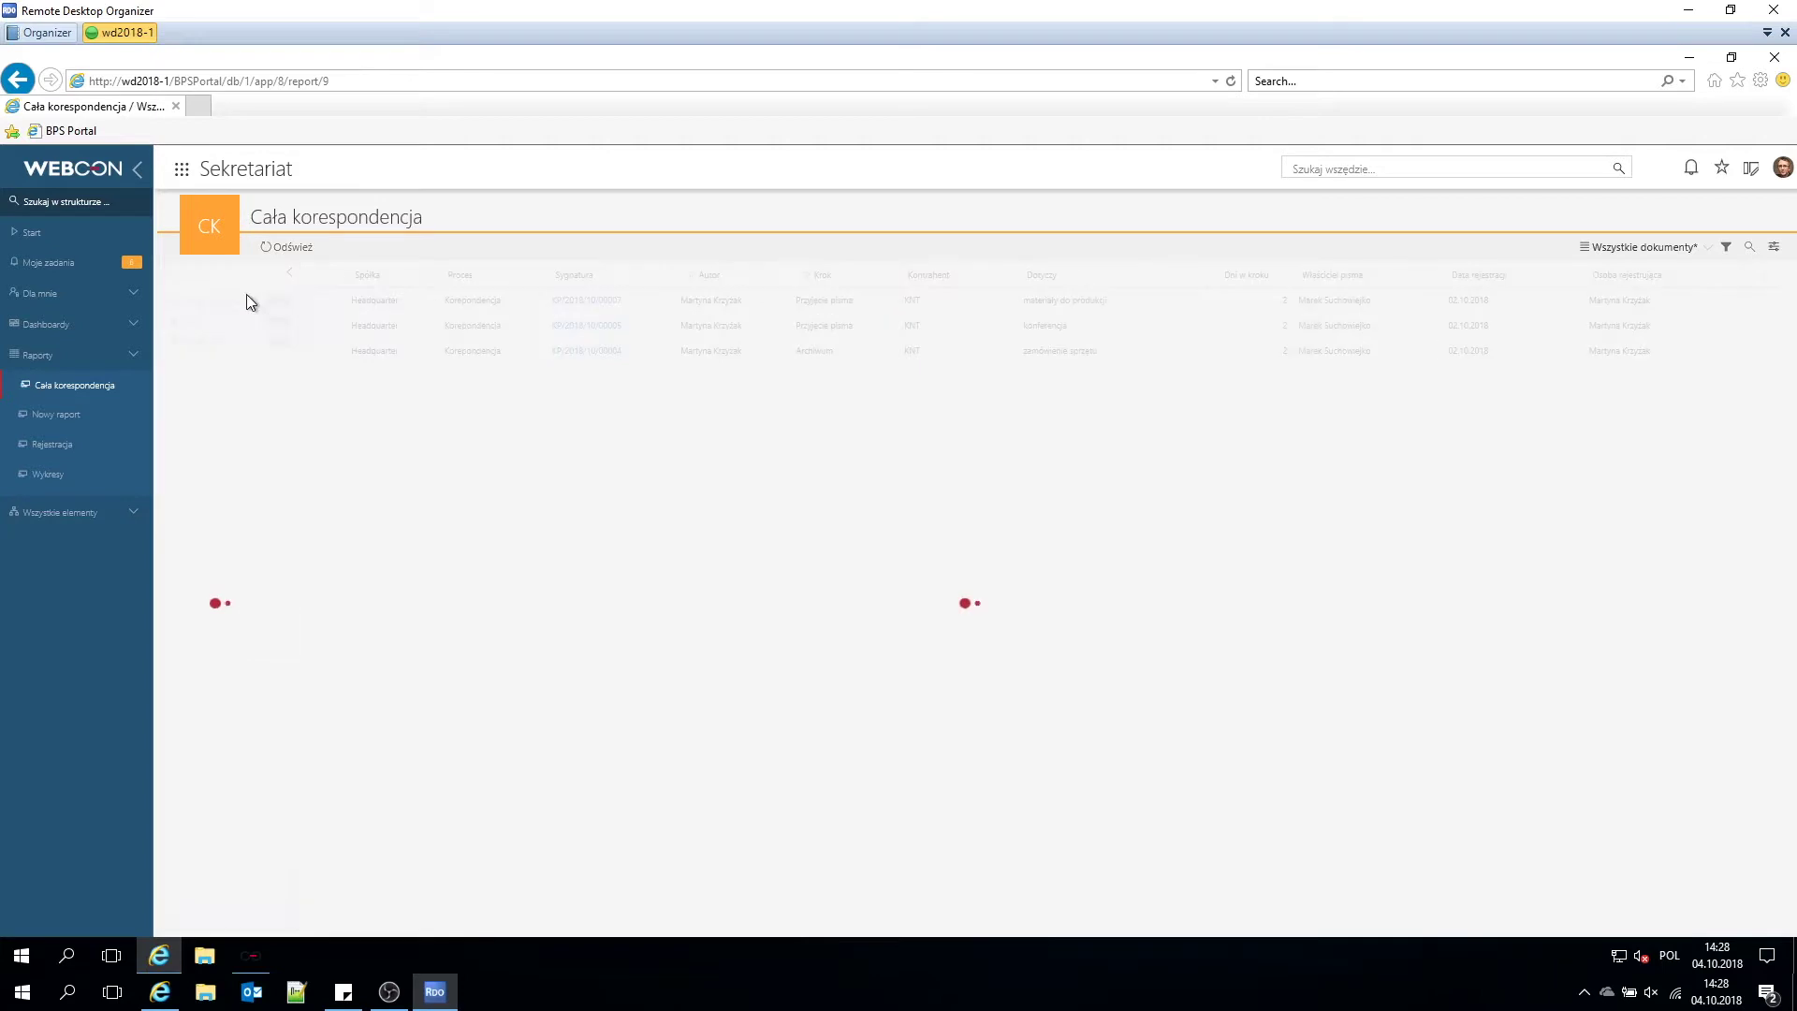
{"action": "left_click", "coordinate": [206, 275]}
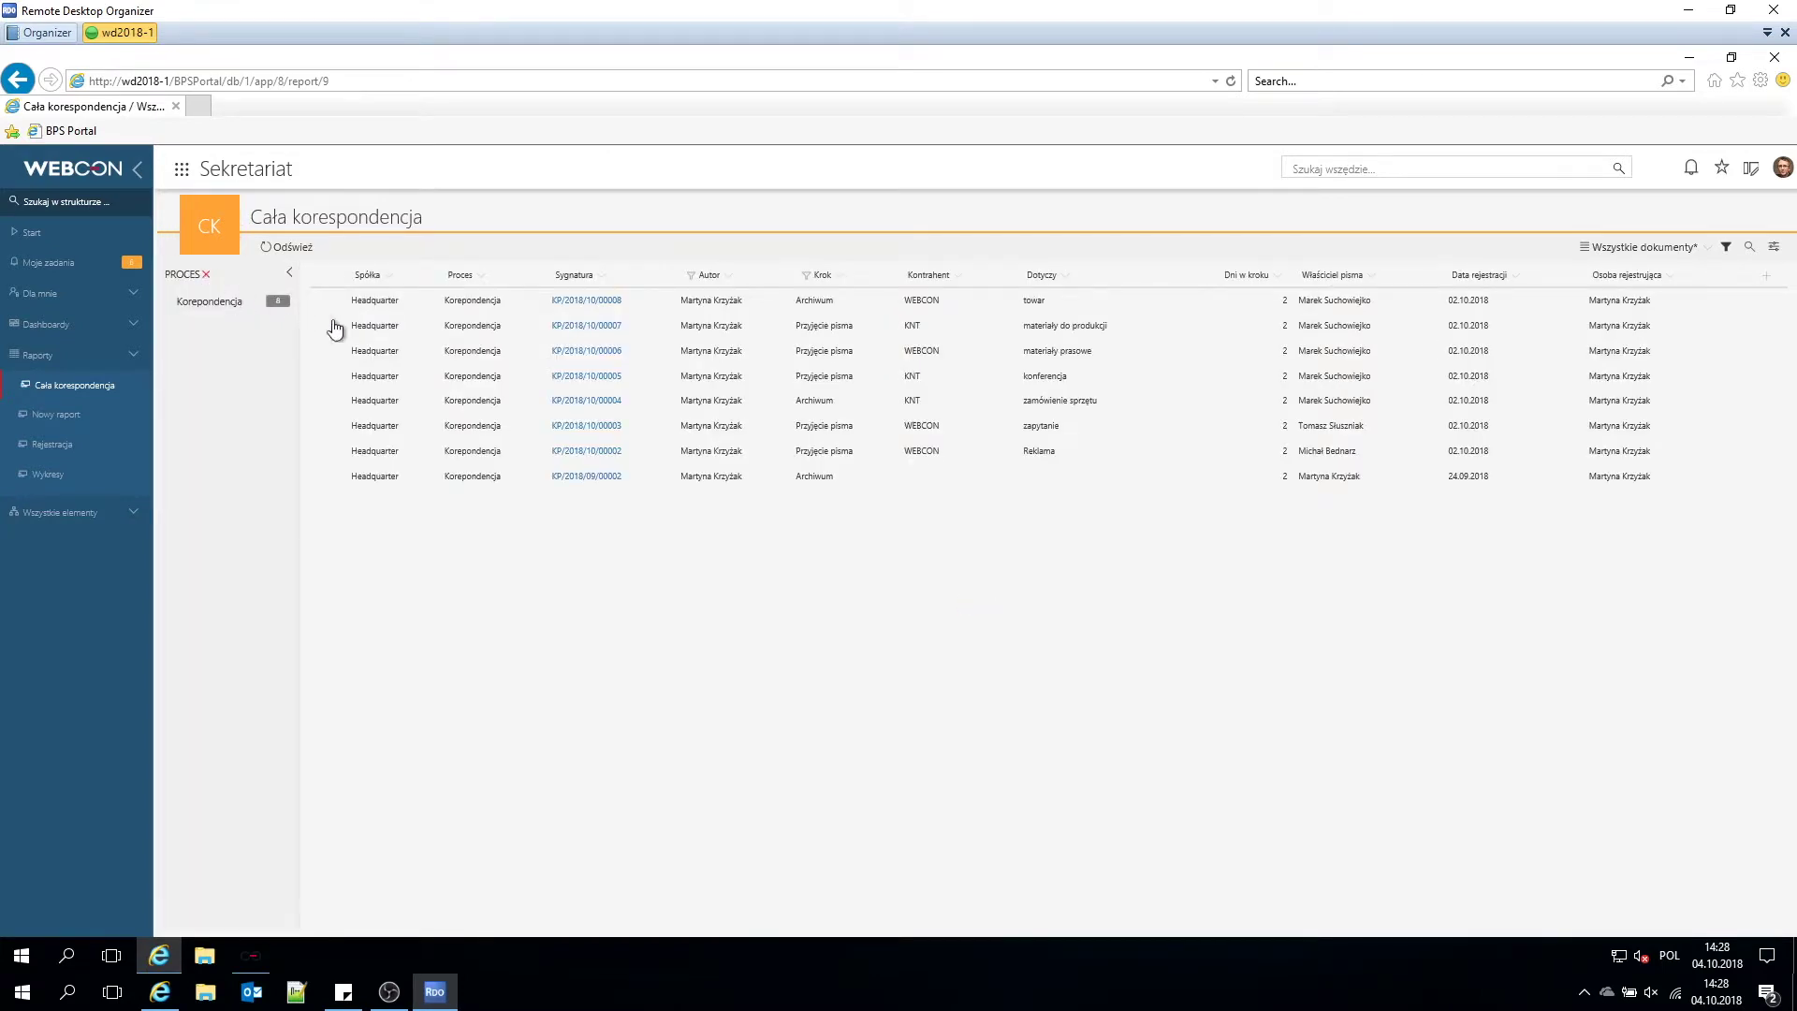
Remove the Archiwum value from the report's Krok filter and close the filtering settings.
{"action": "left_click", "coordinate": [1727, 249]}
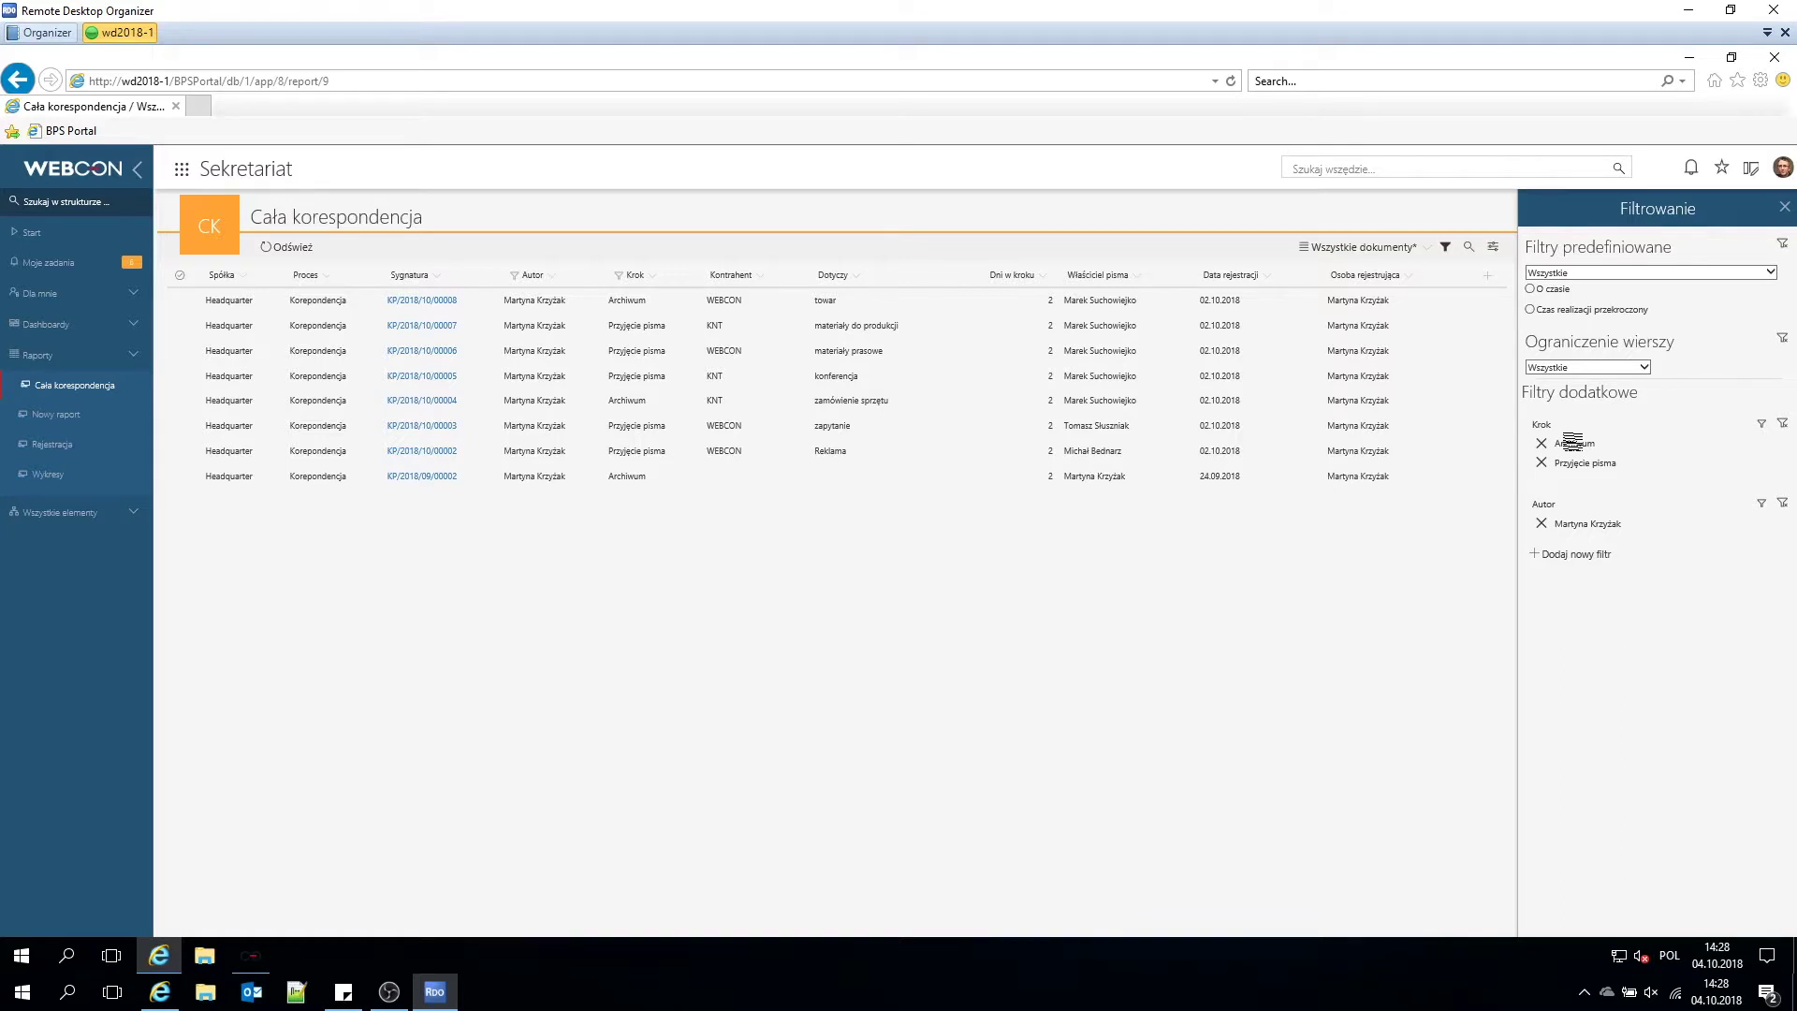
{"action": "left_click", "coordinate": [1540, 443]}
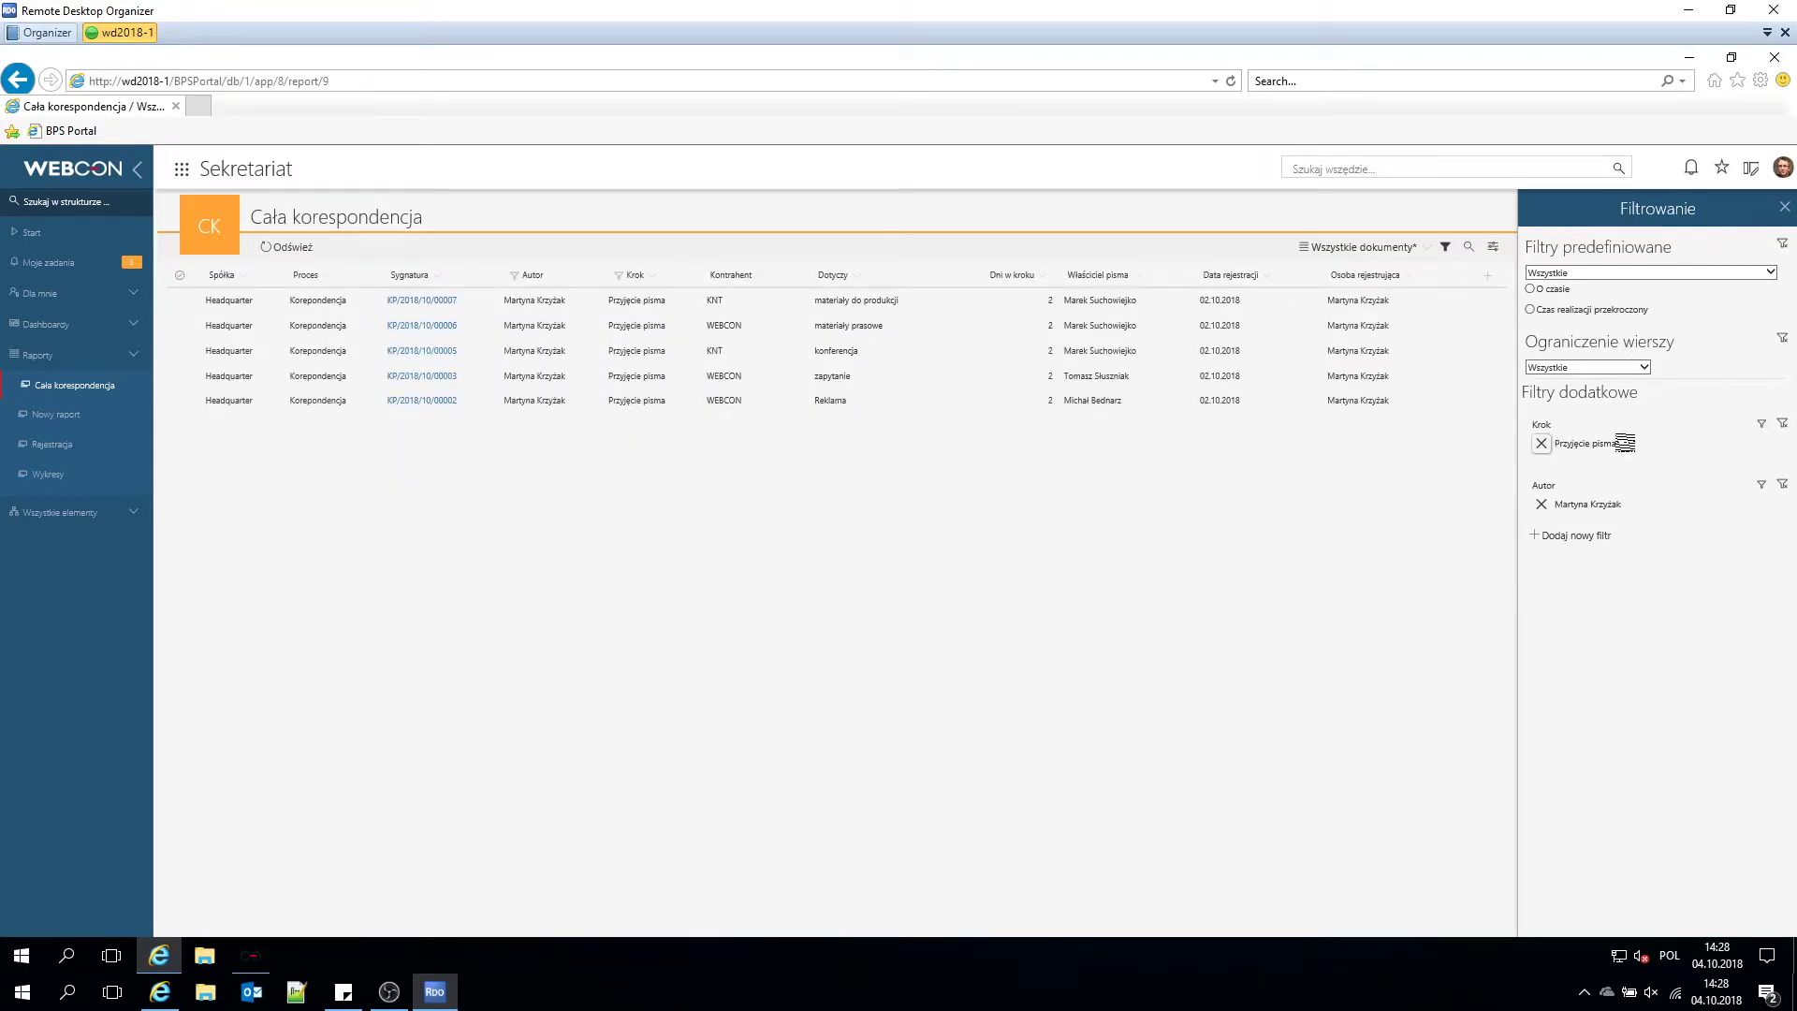
{"action": "left_click", "coordinate": [1783, 210]}
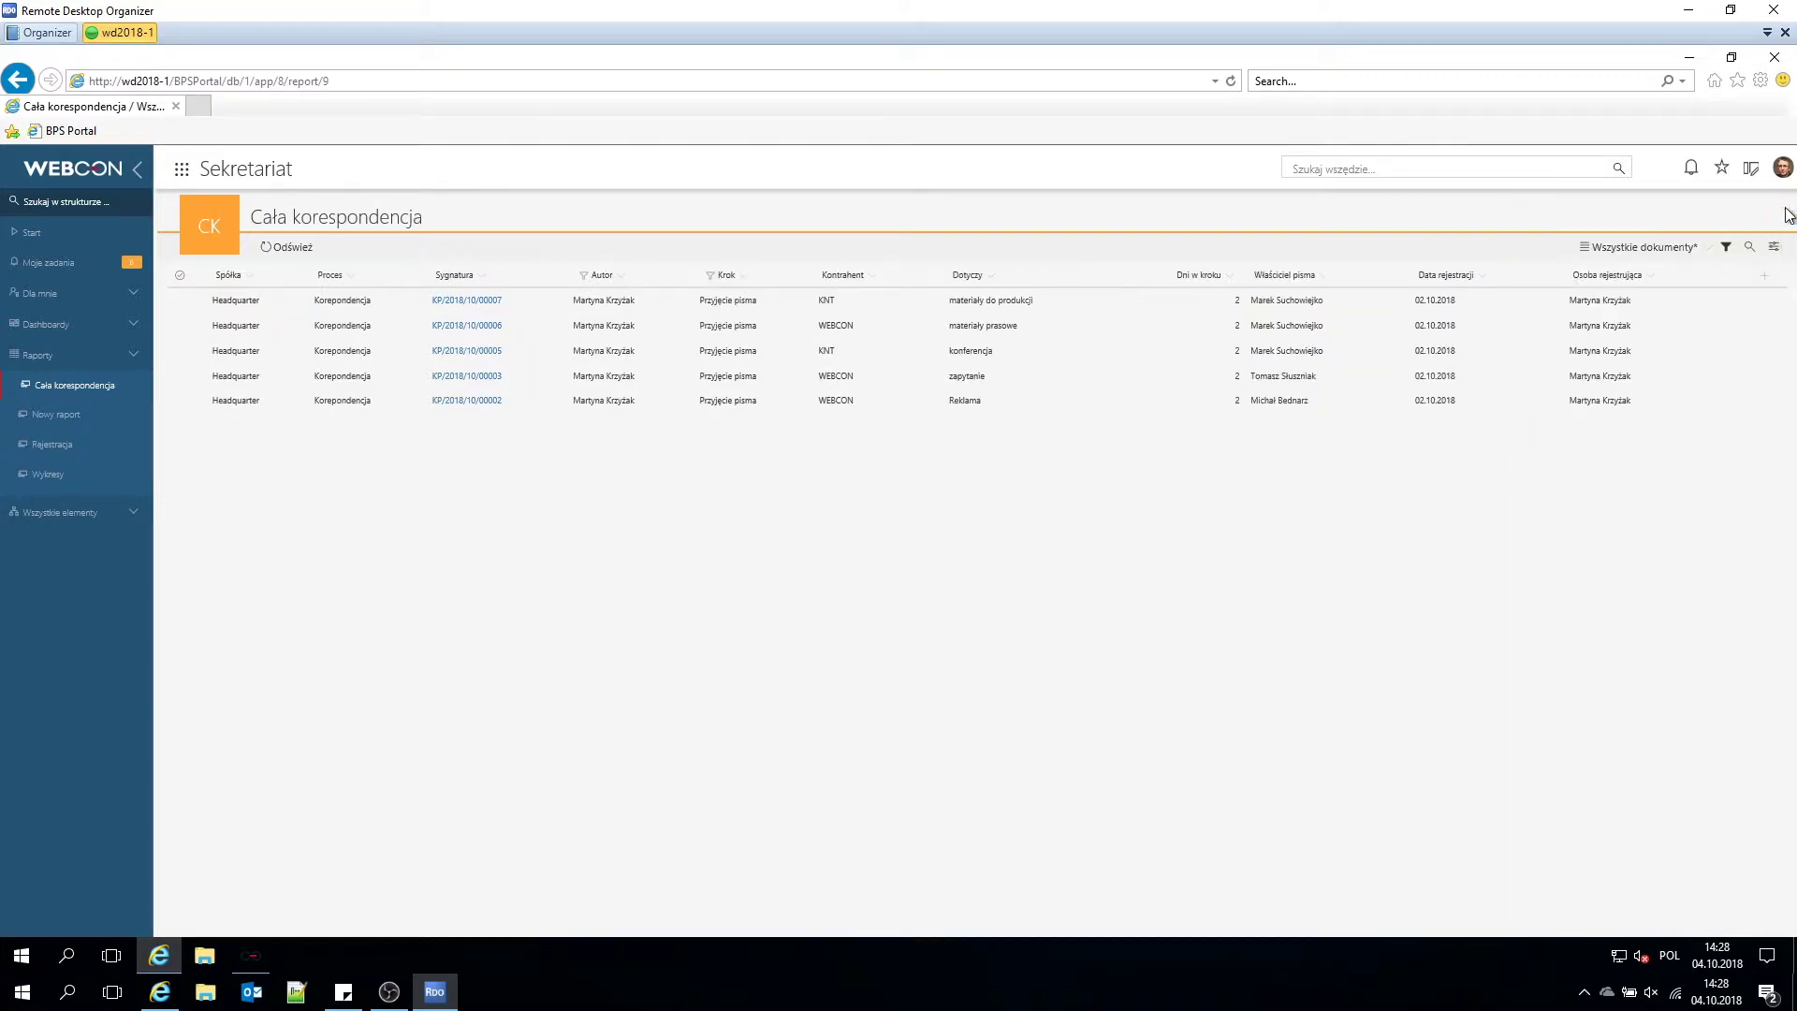
Filter the Cała korespondencja report's Dotyczy column to the value materiały prasowe.
{"action": "left_click", "coordinate": [1006, 283]}
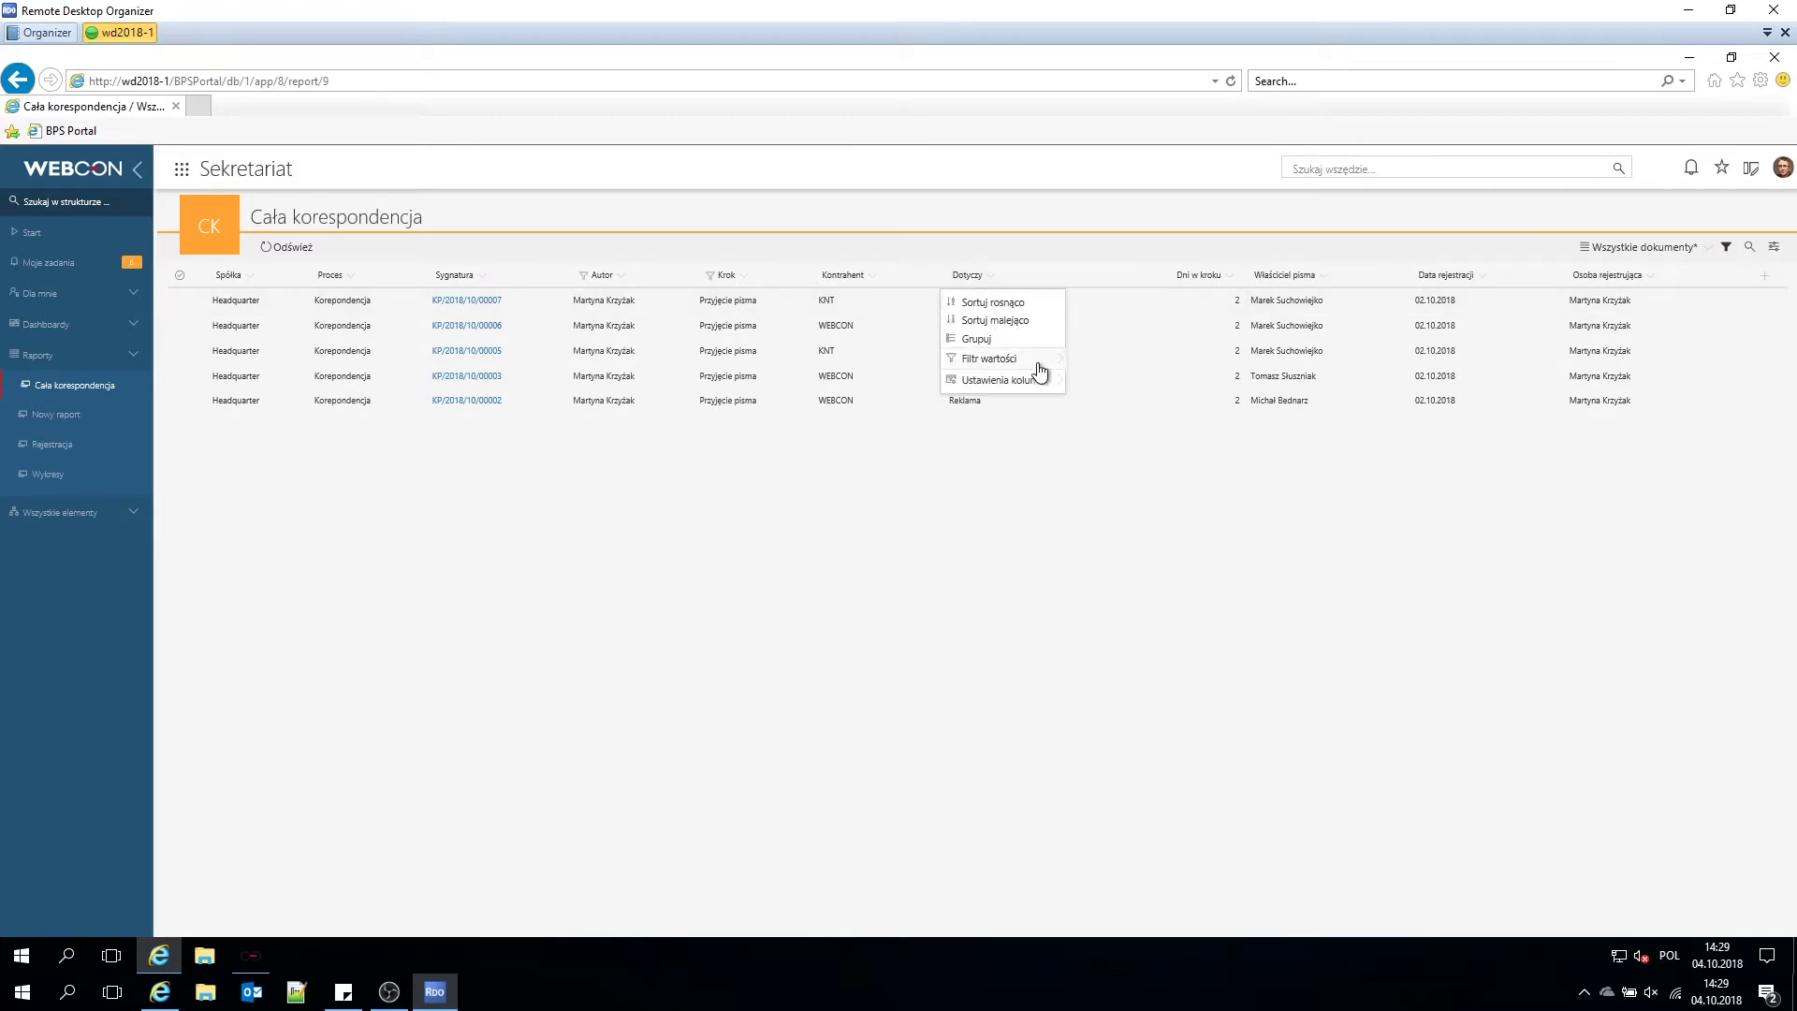
{"action": "mouse_move", "coordinate": [1051, 367]}
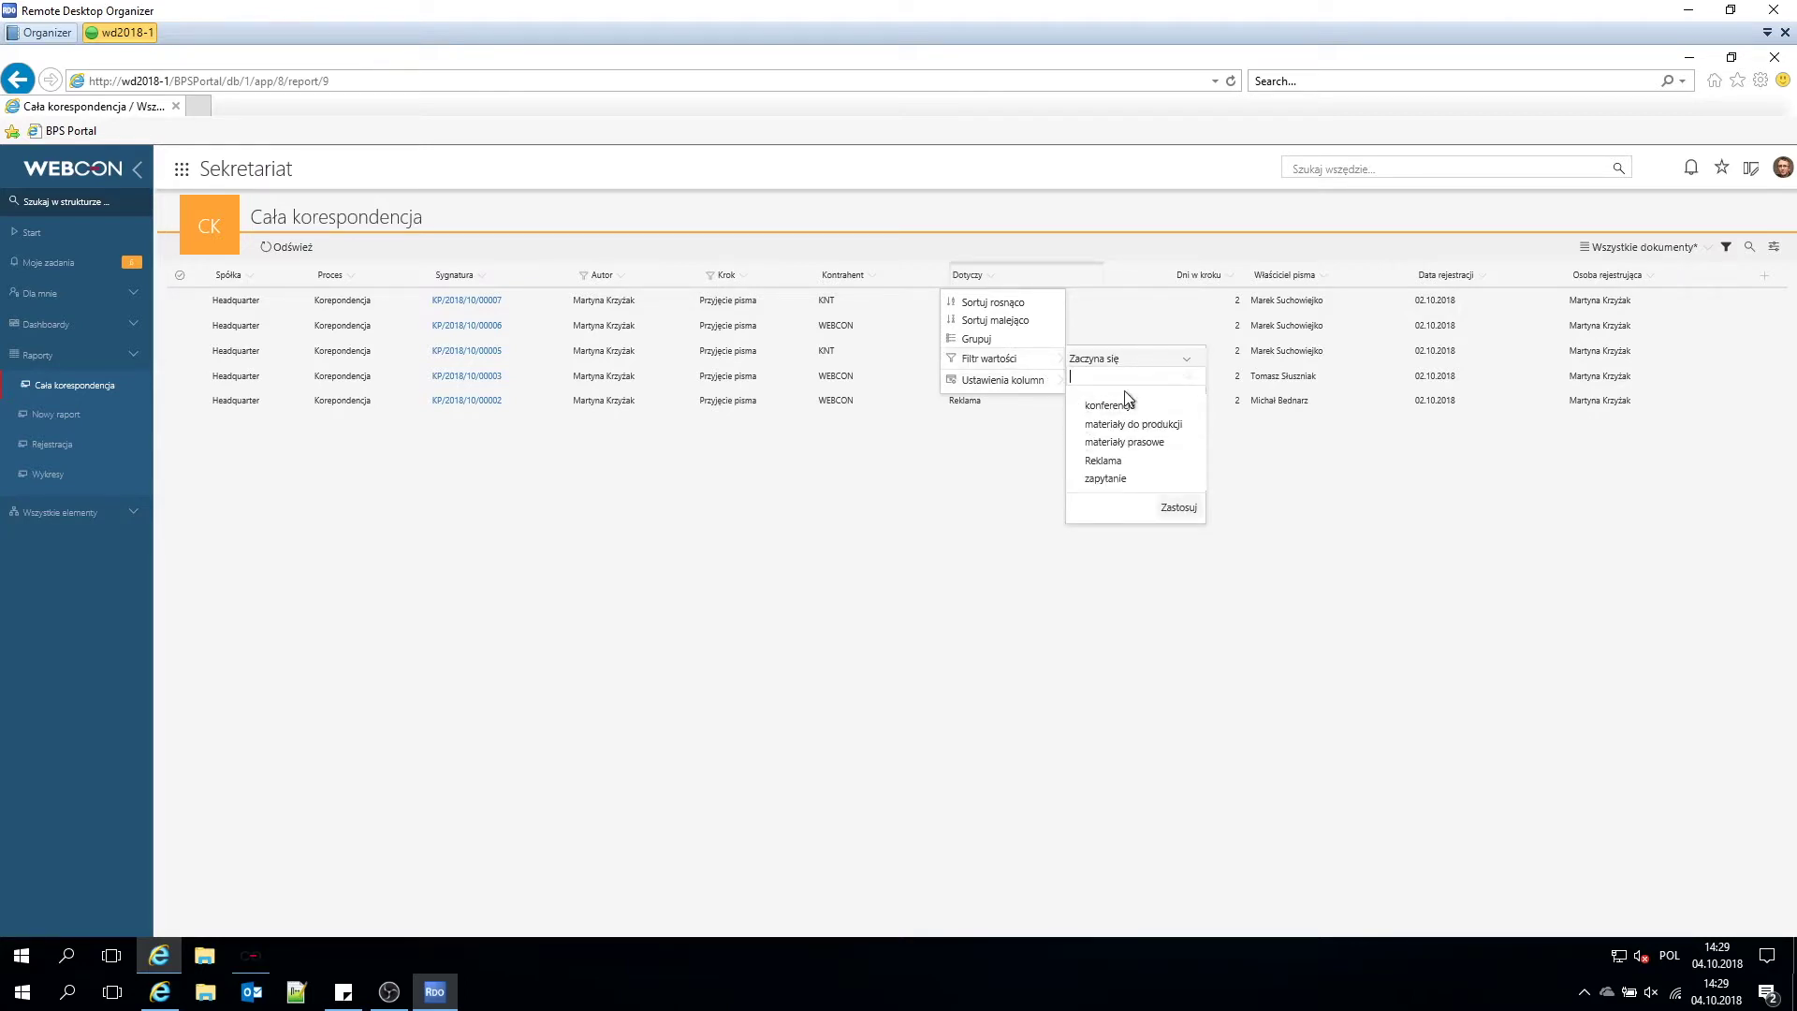
{"action": "left_click", "coordinate": [1189, 365]}
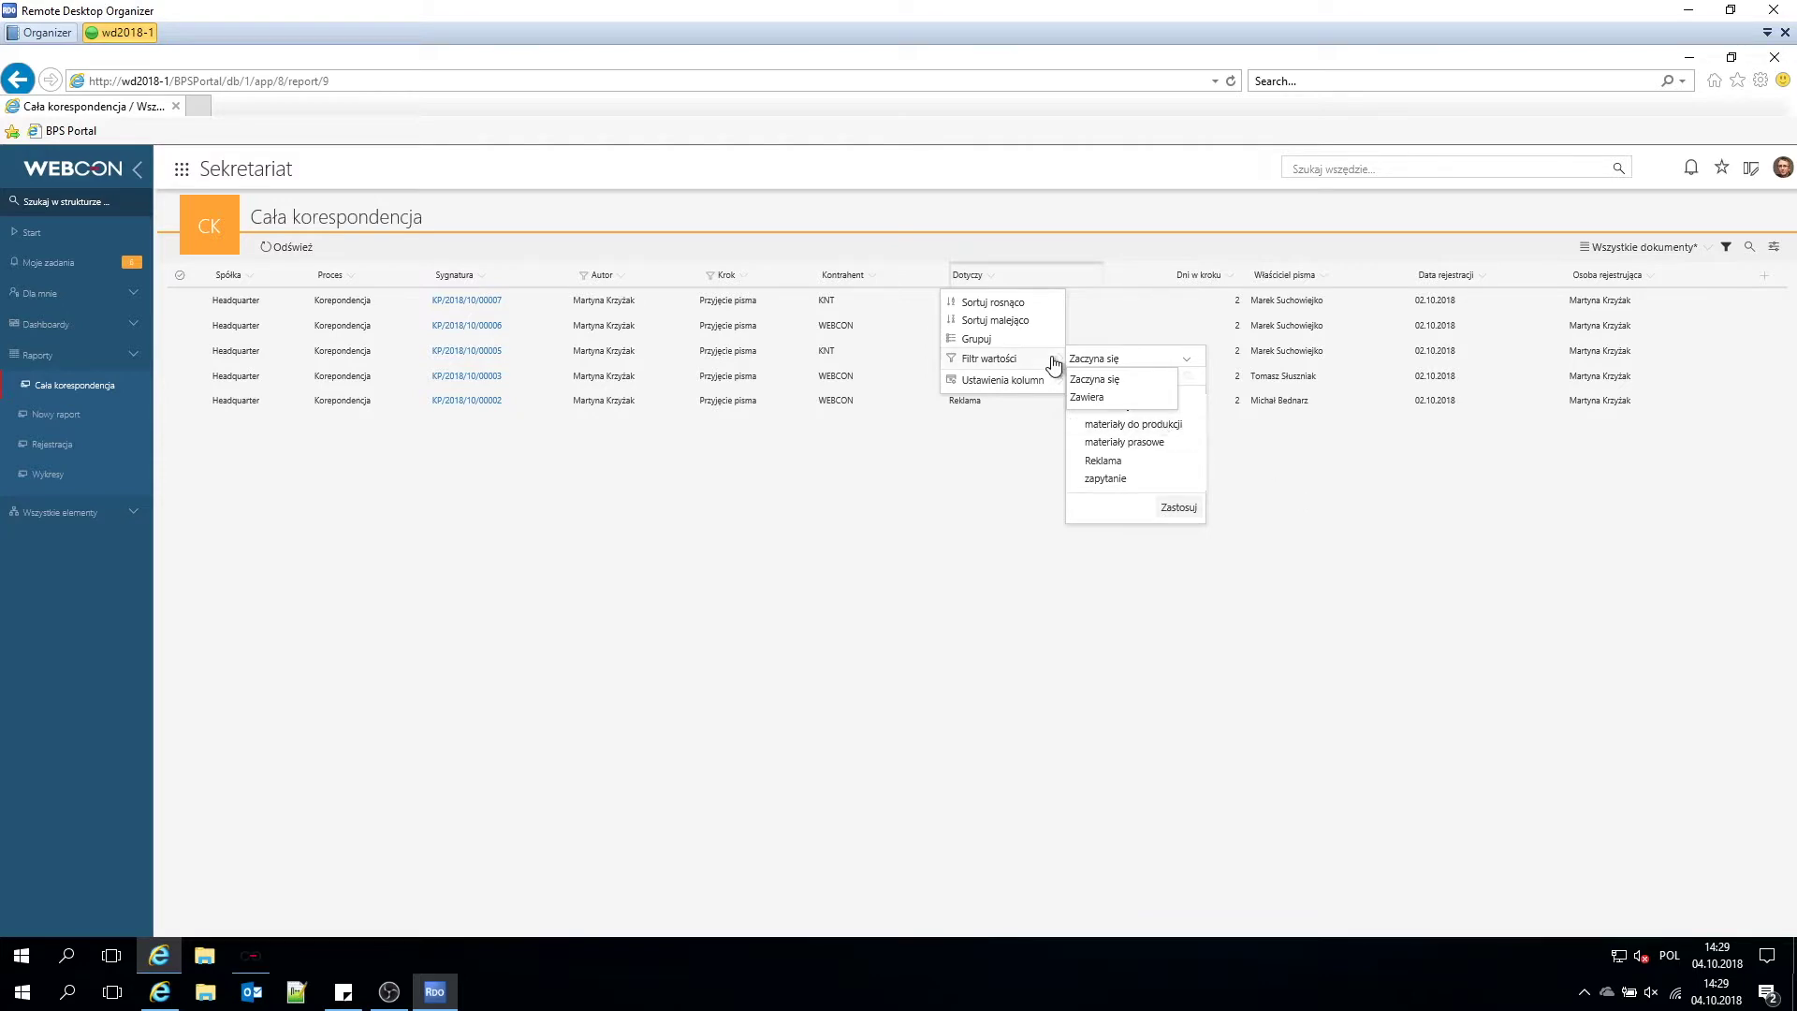
{"action": "left_click", "coordinate": [1103, 442]}
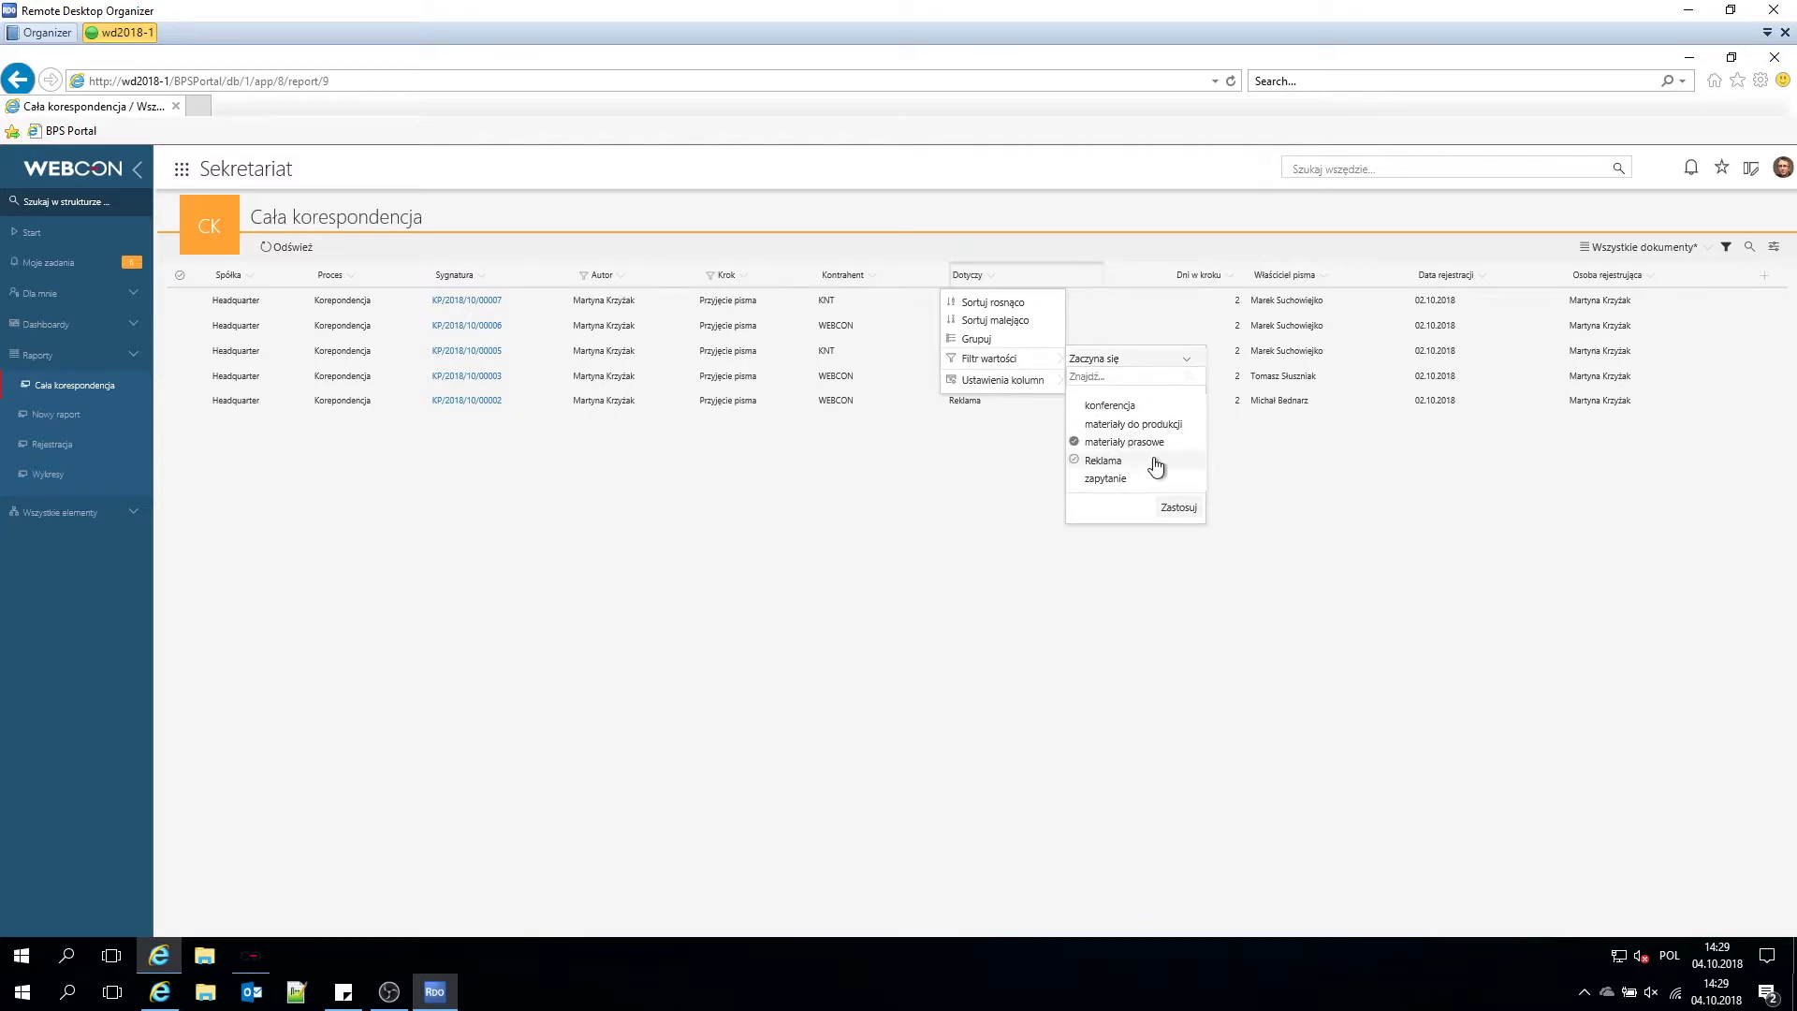
{"action": "left_click", "coordinate": [1181, 508]}
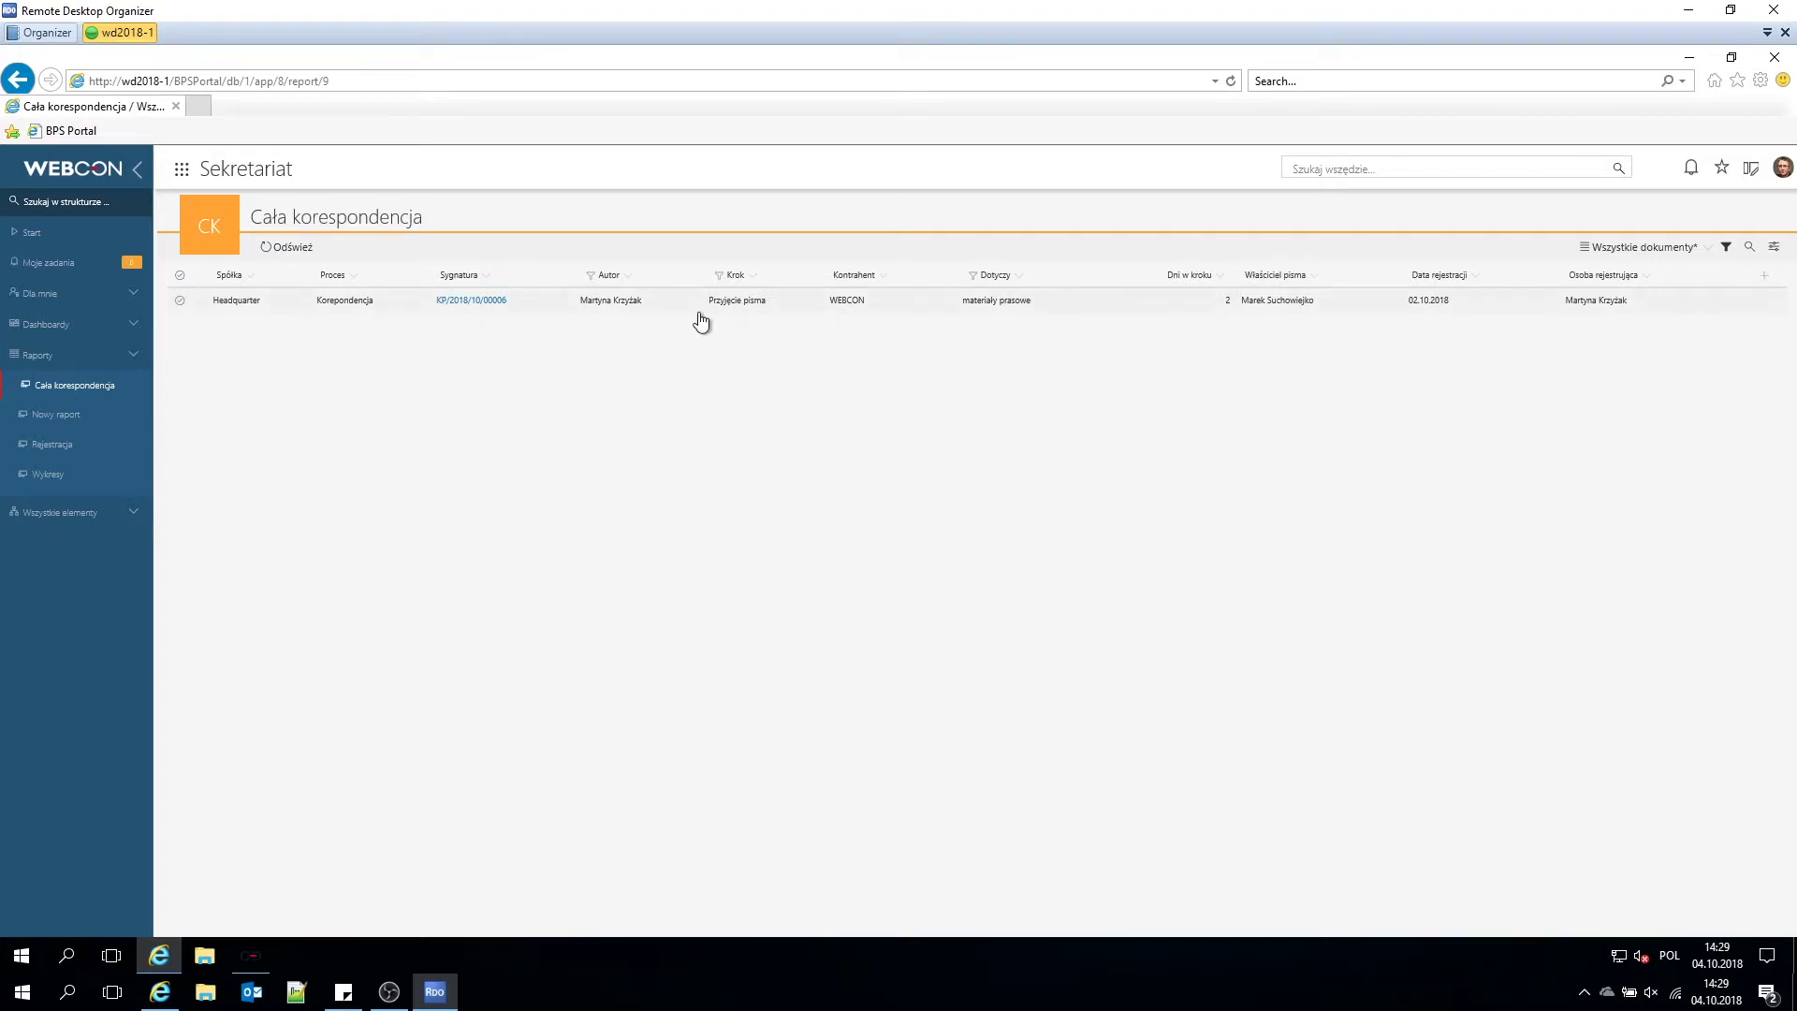
Preview the materiały prasowe document, view its full form, and return to the Cała korespondencja report.
{"action": "left_click", "coordinate": [634, 307]}
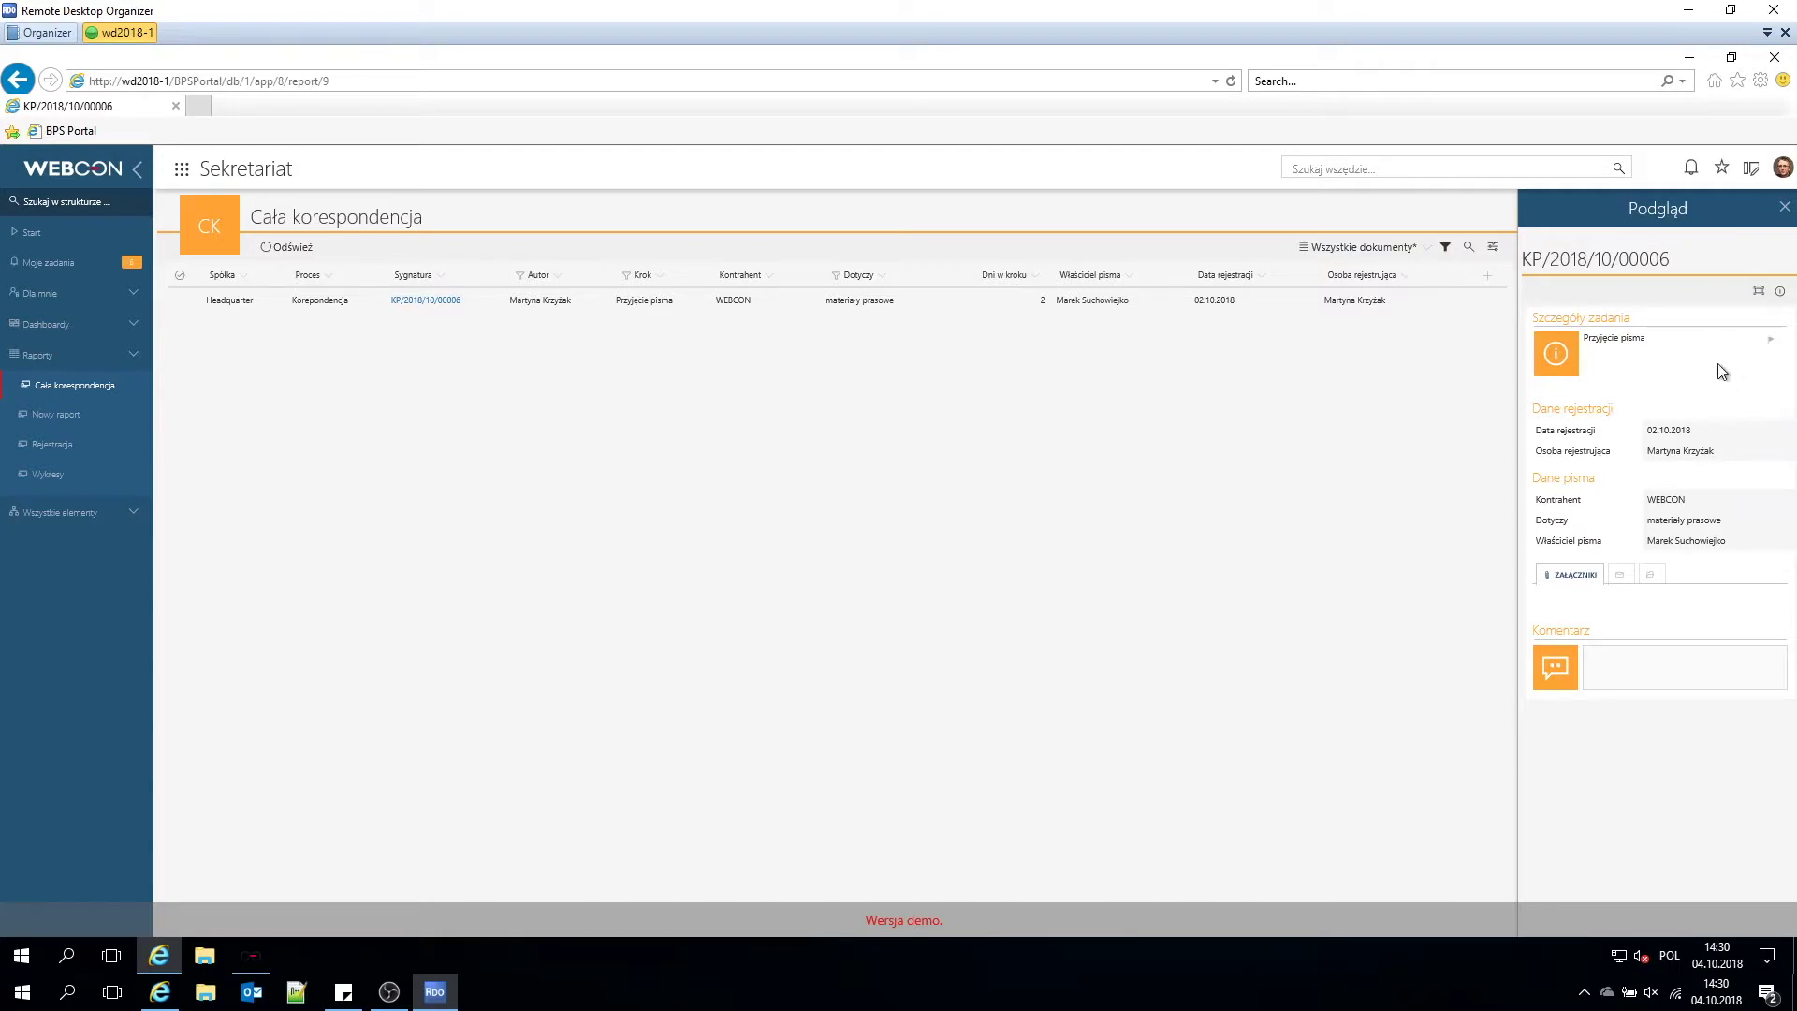
{"action": "left_click", "coordinate": [1758, 292]}
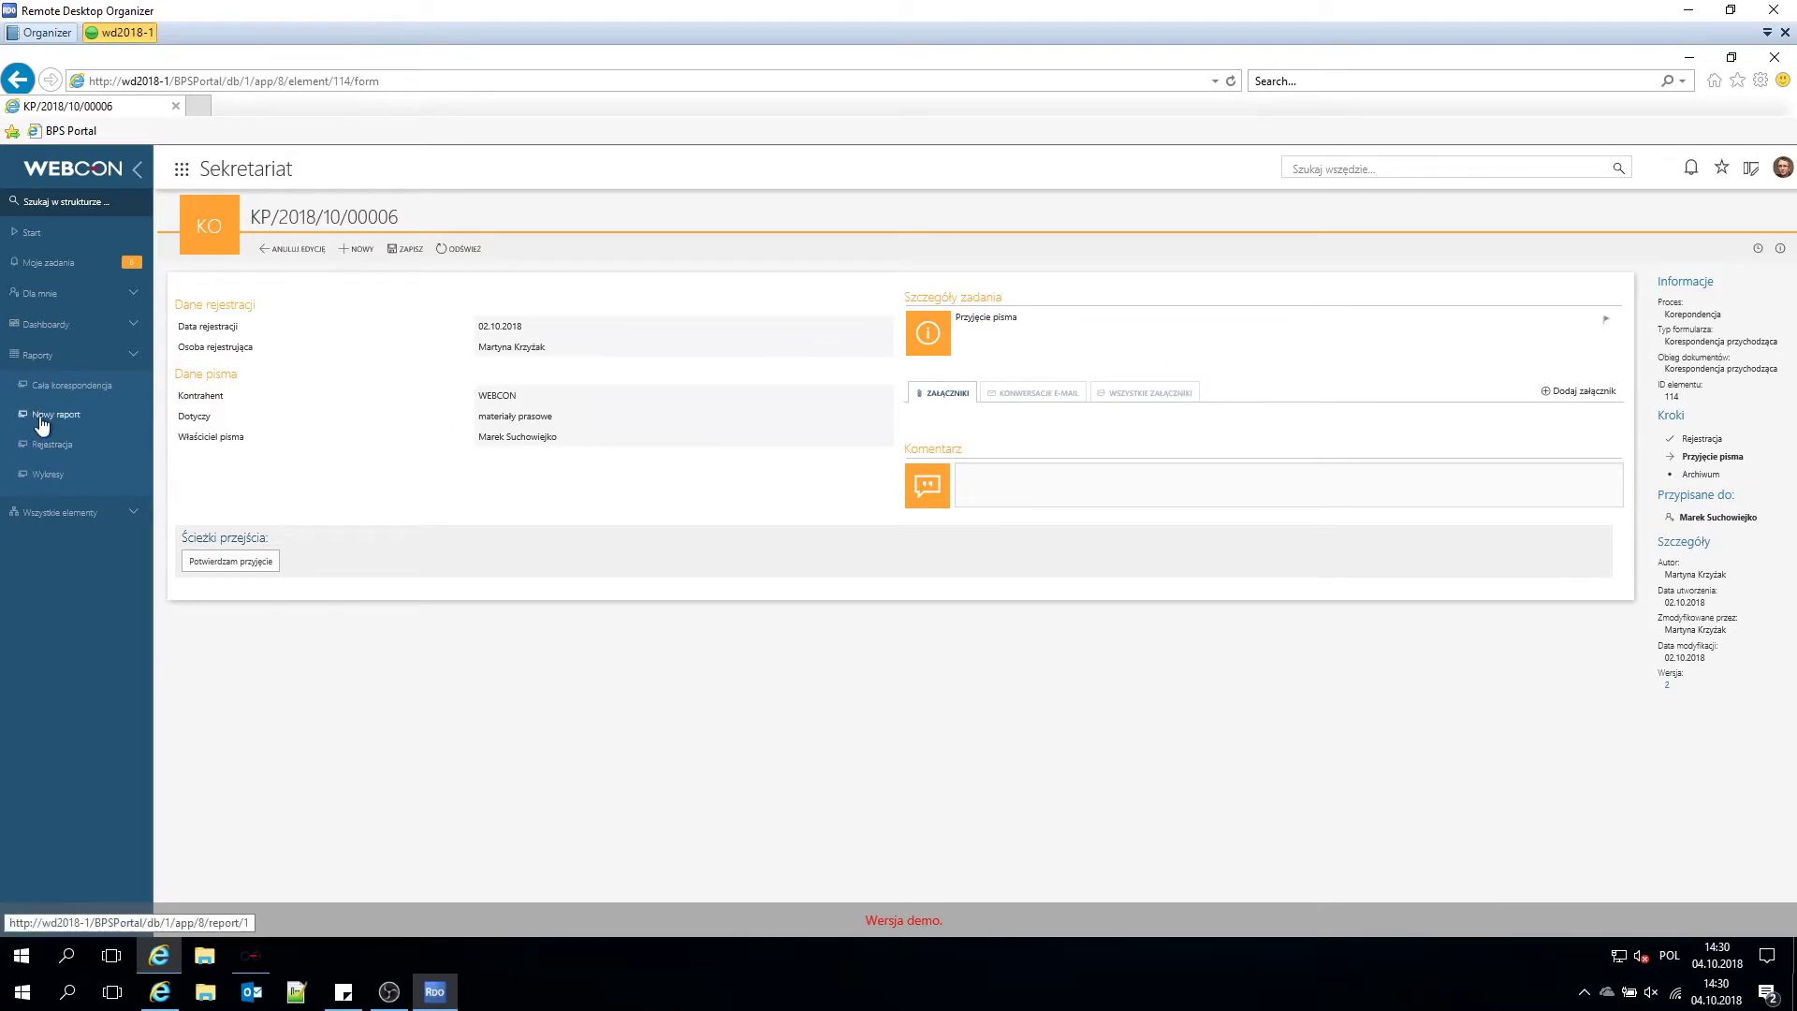
{"action": "left_click", "coordinate": [74, 387]}
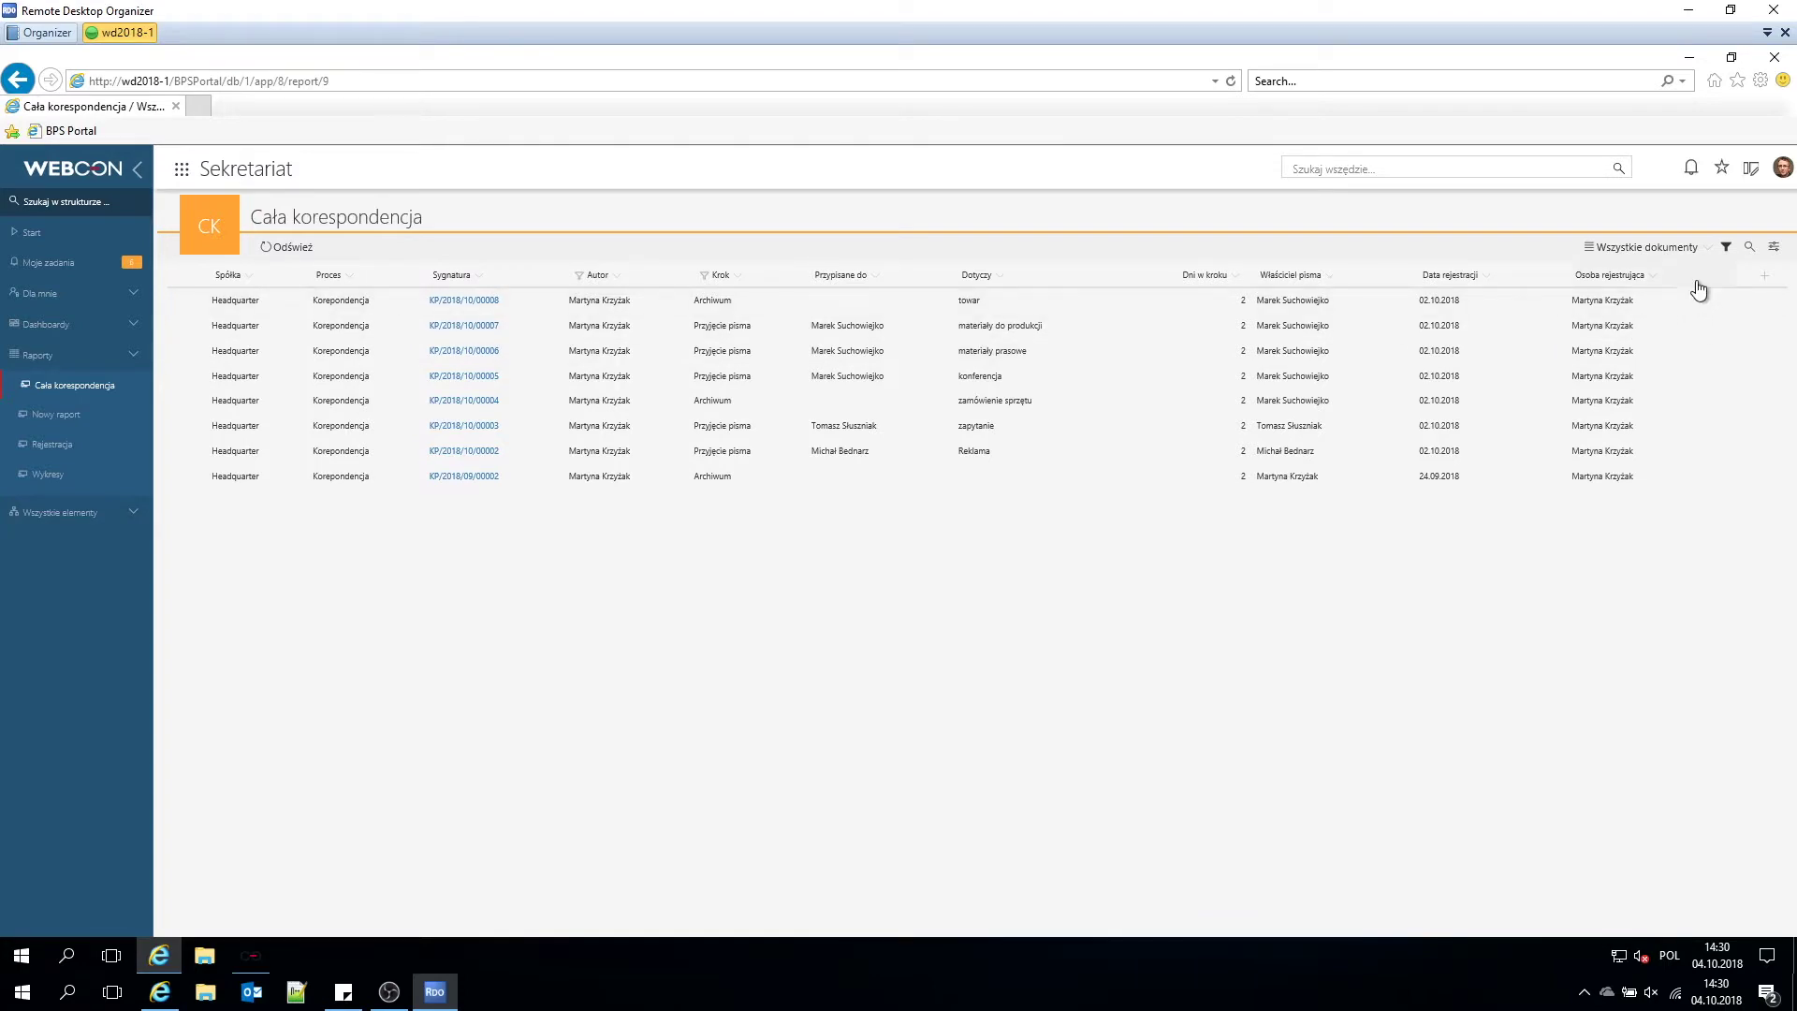
Examine the report's view-saving options and, in its view configuration, the types available for a new global view.
{"action": "left_click", "coordinate": [1709, 251]}
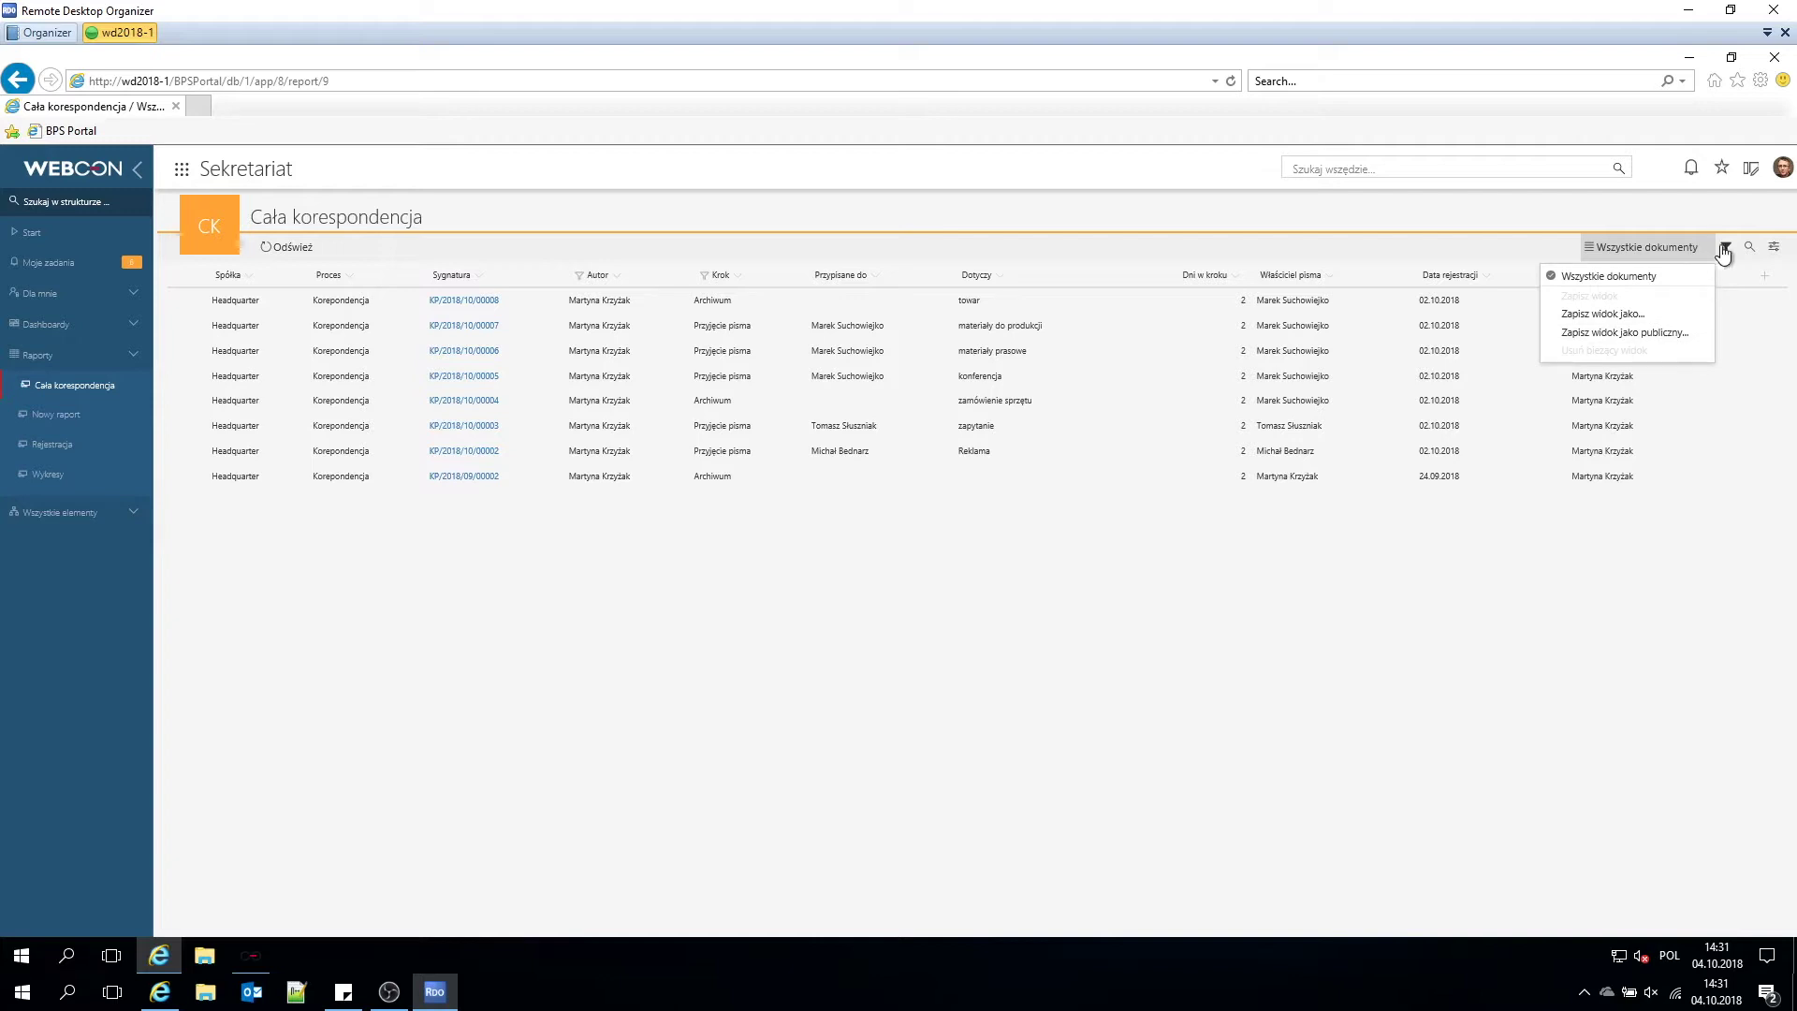
{"action": "left_click", "coordinate": [1775, 248]}
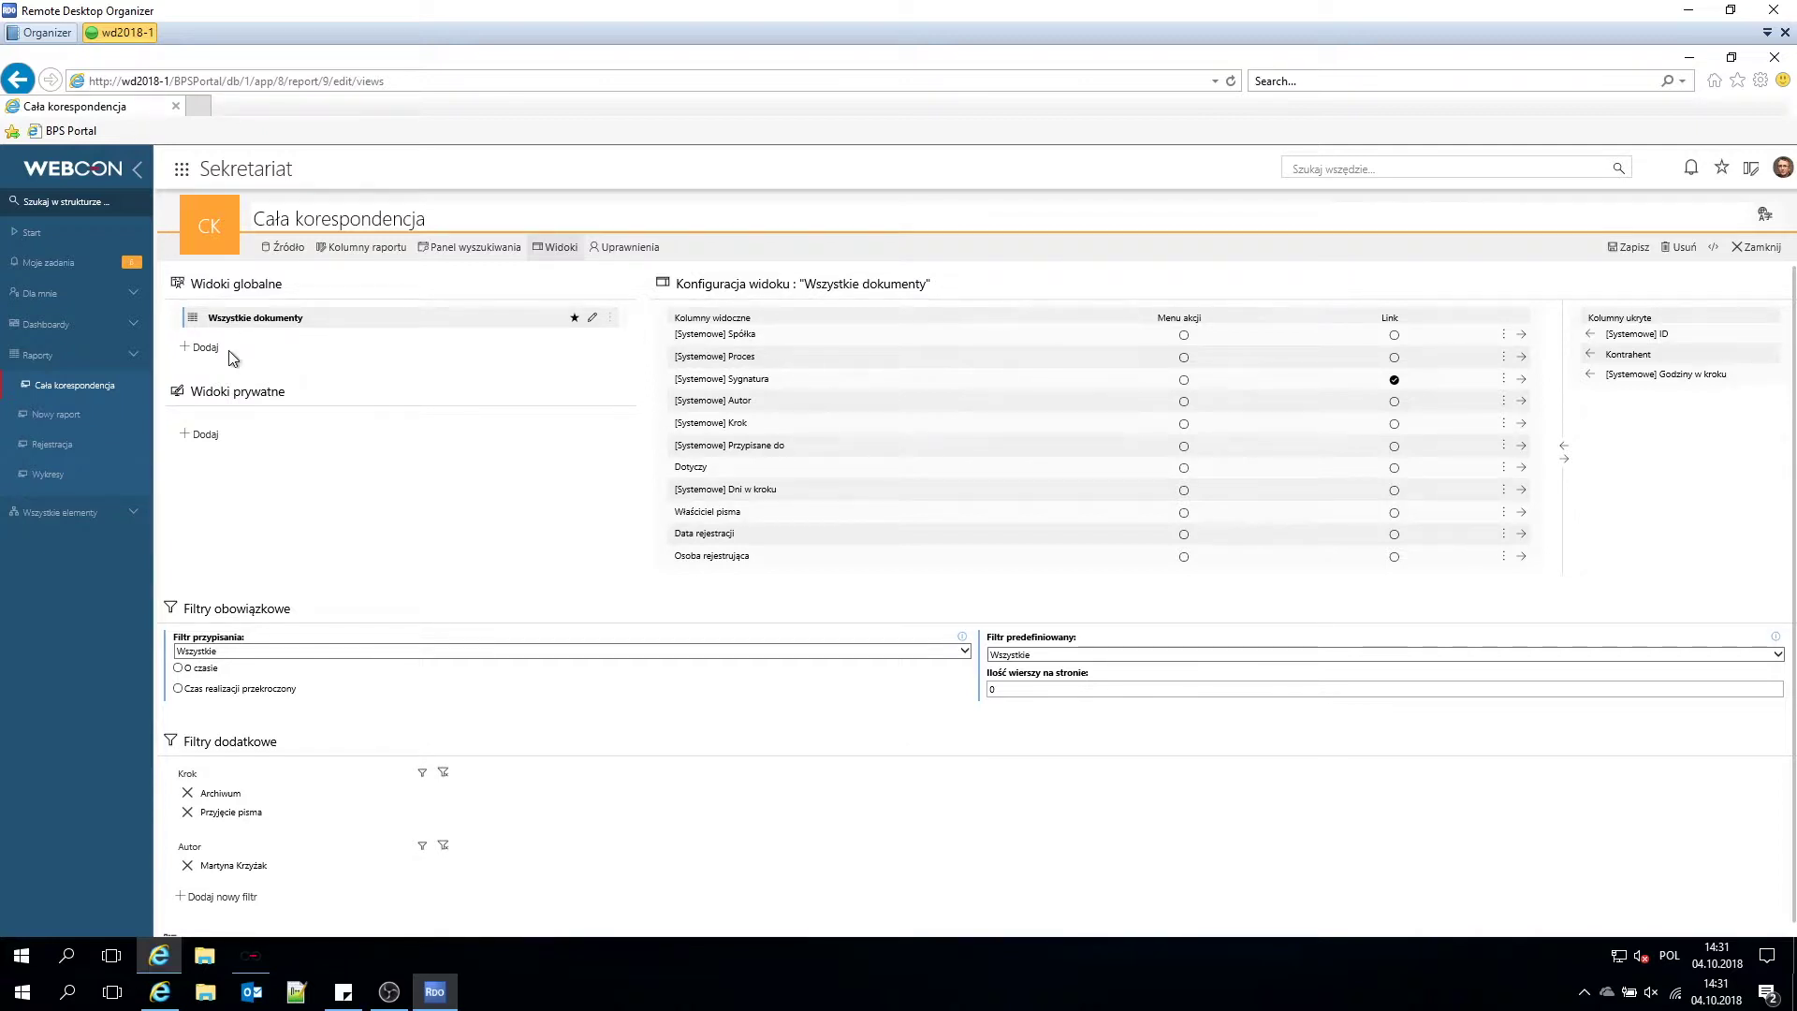
{"action": "left_click", "coordinate": [204, 347]}
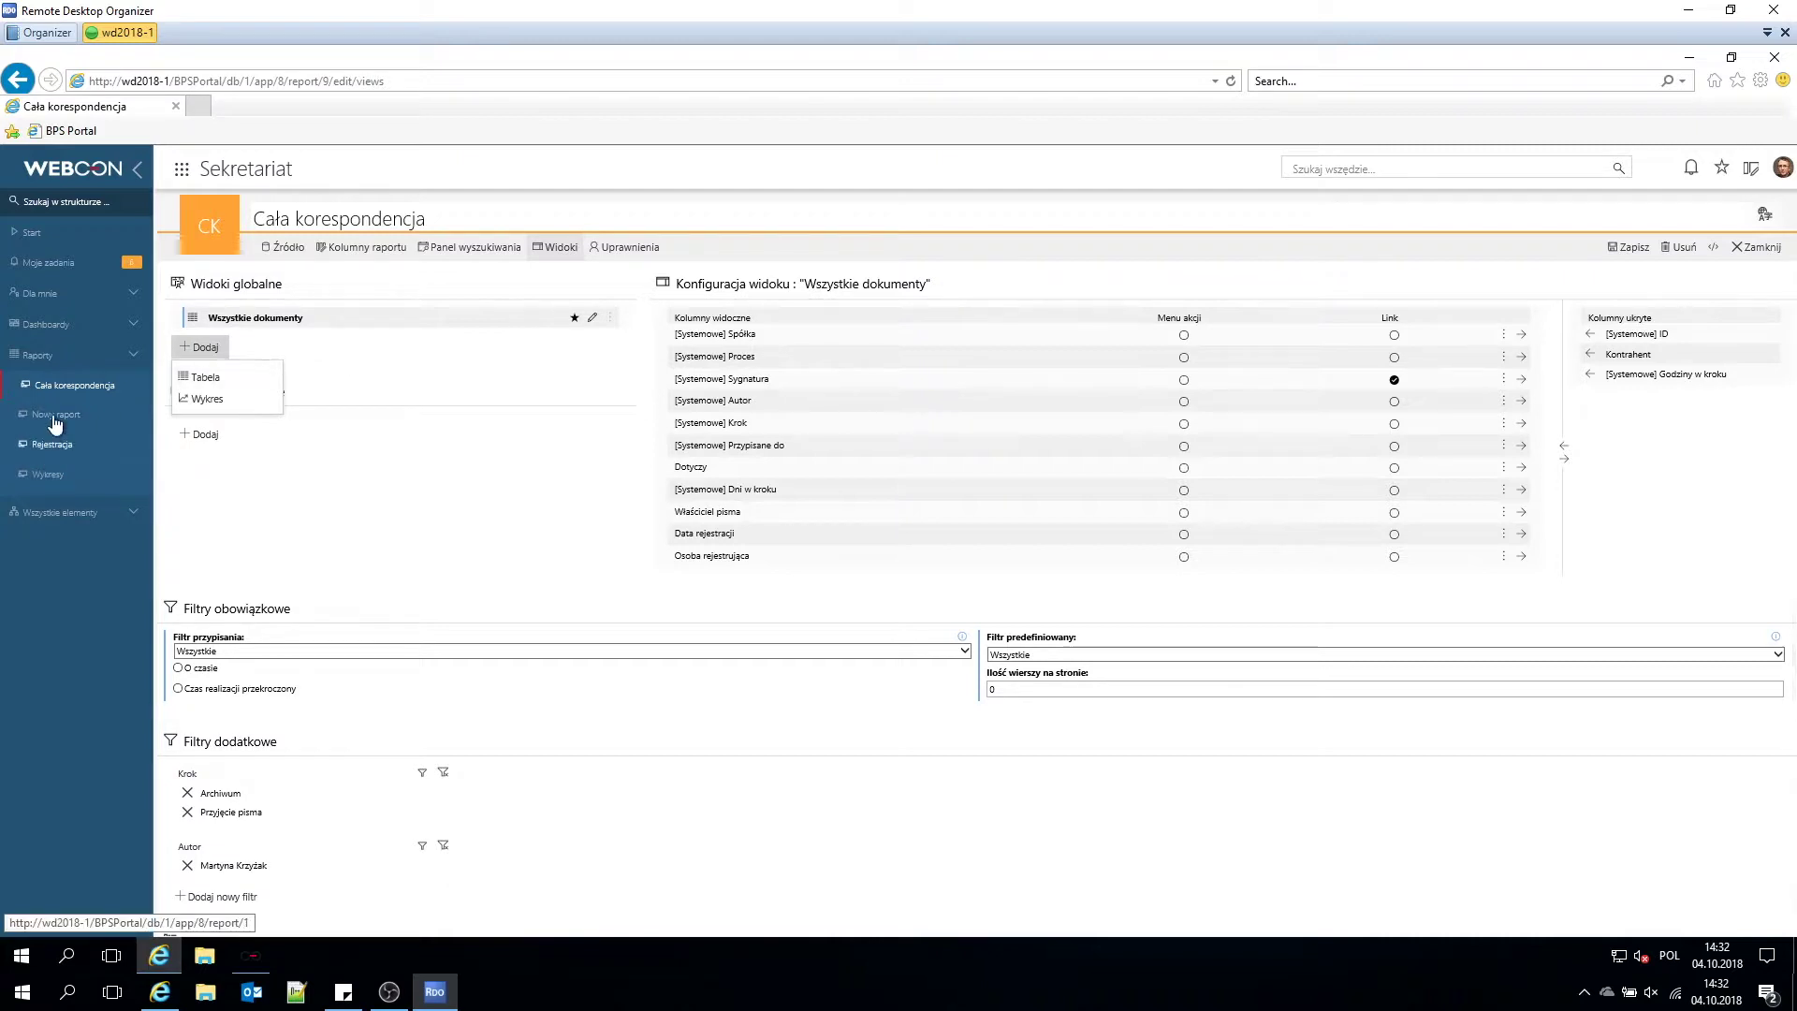
Open the Korespondencja (Kierownik) dashboard and look through its image, task counters, report and chart.
{"action": "left_click", "coordinate": [58, 324]}
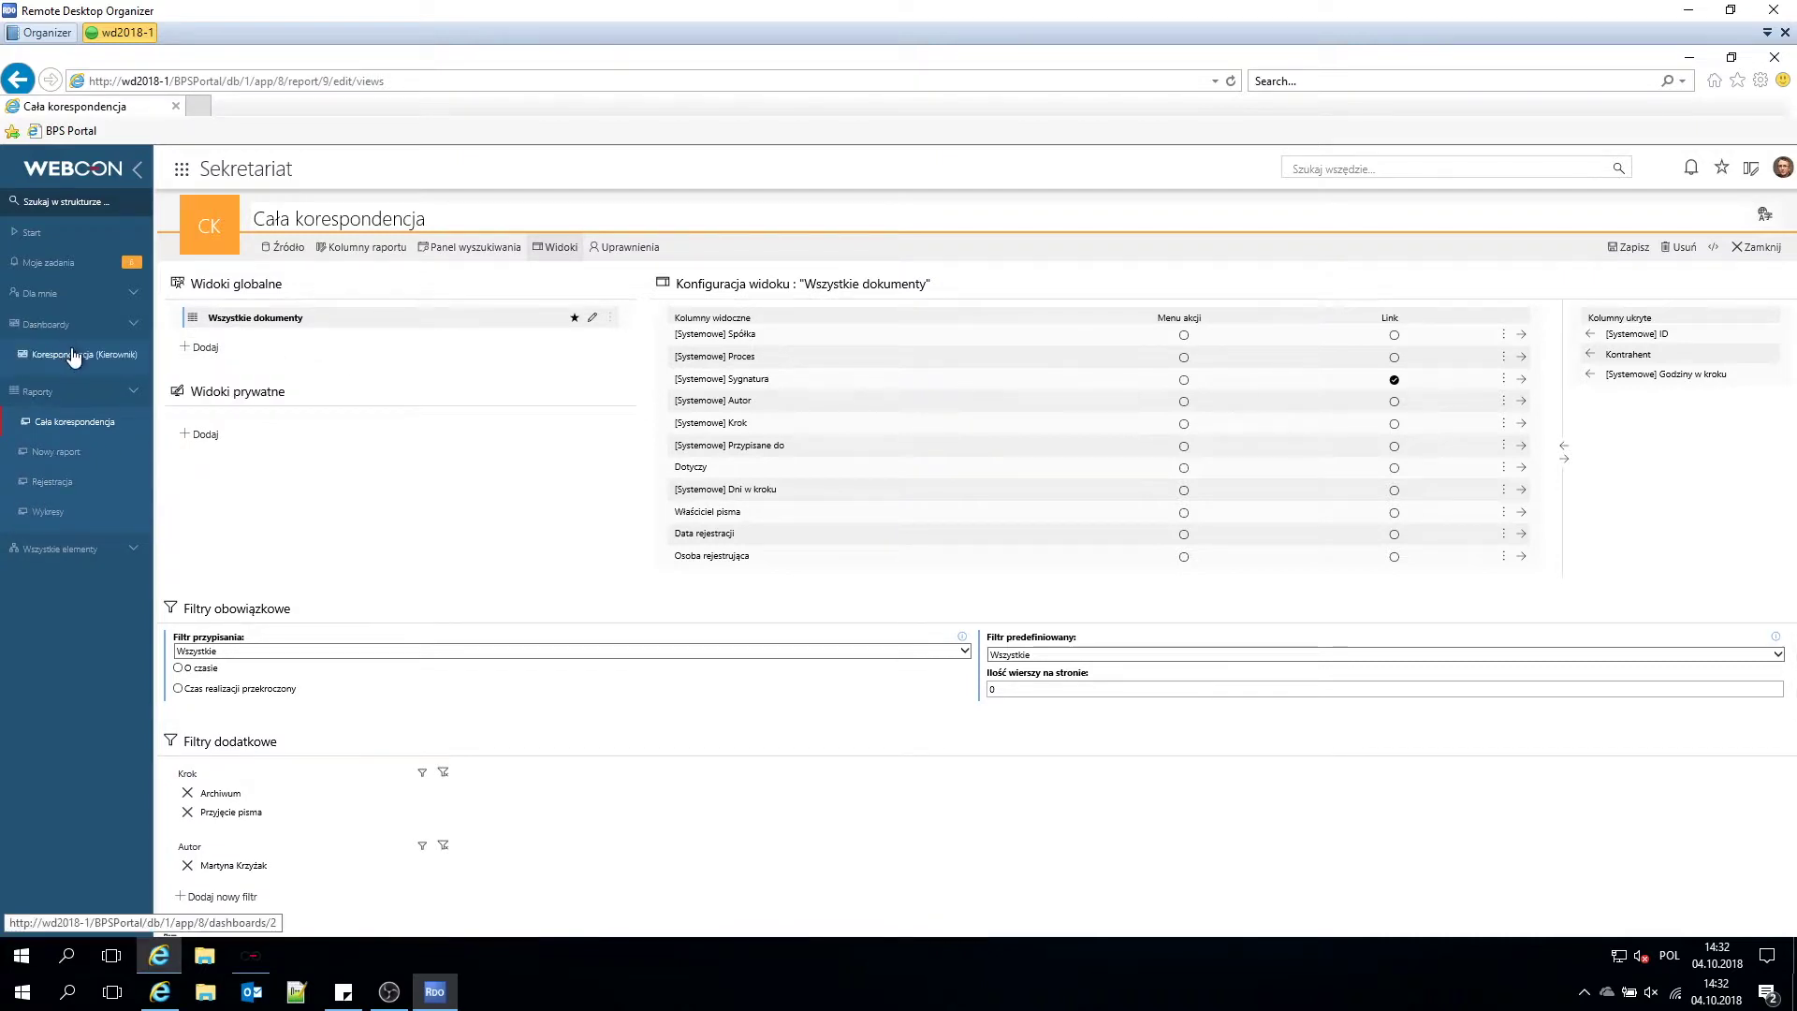
{"action": "left_click", "coordinate": [84, 359]}
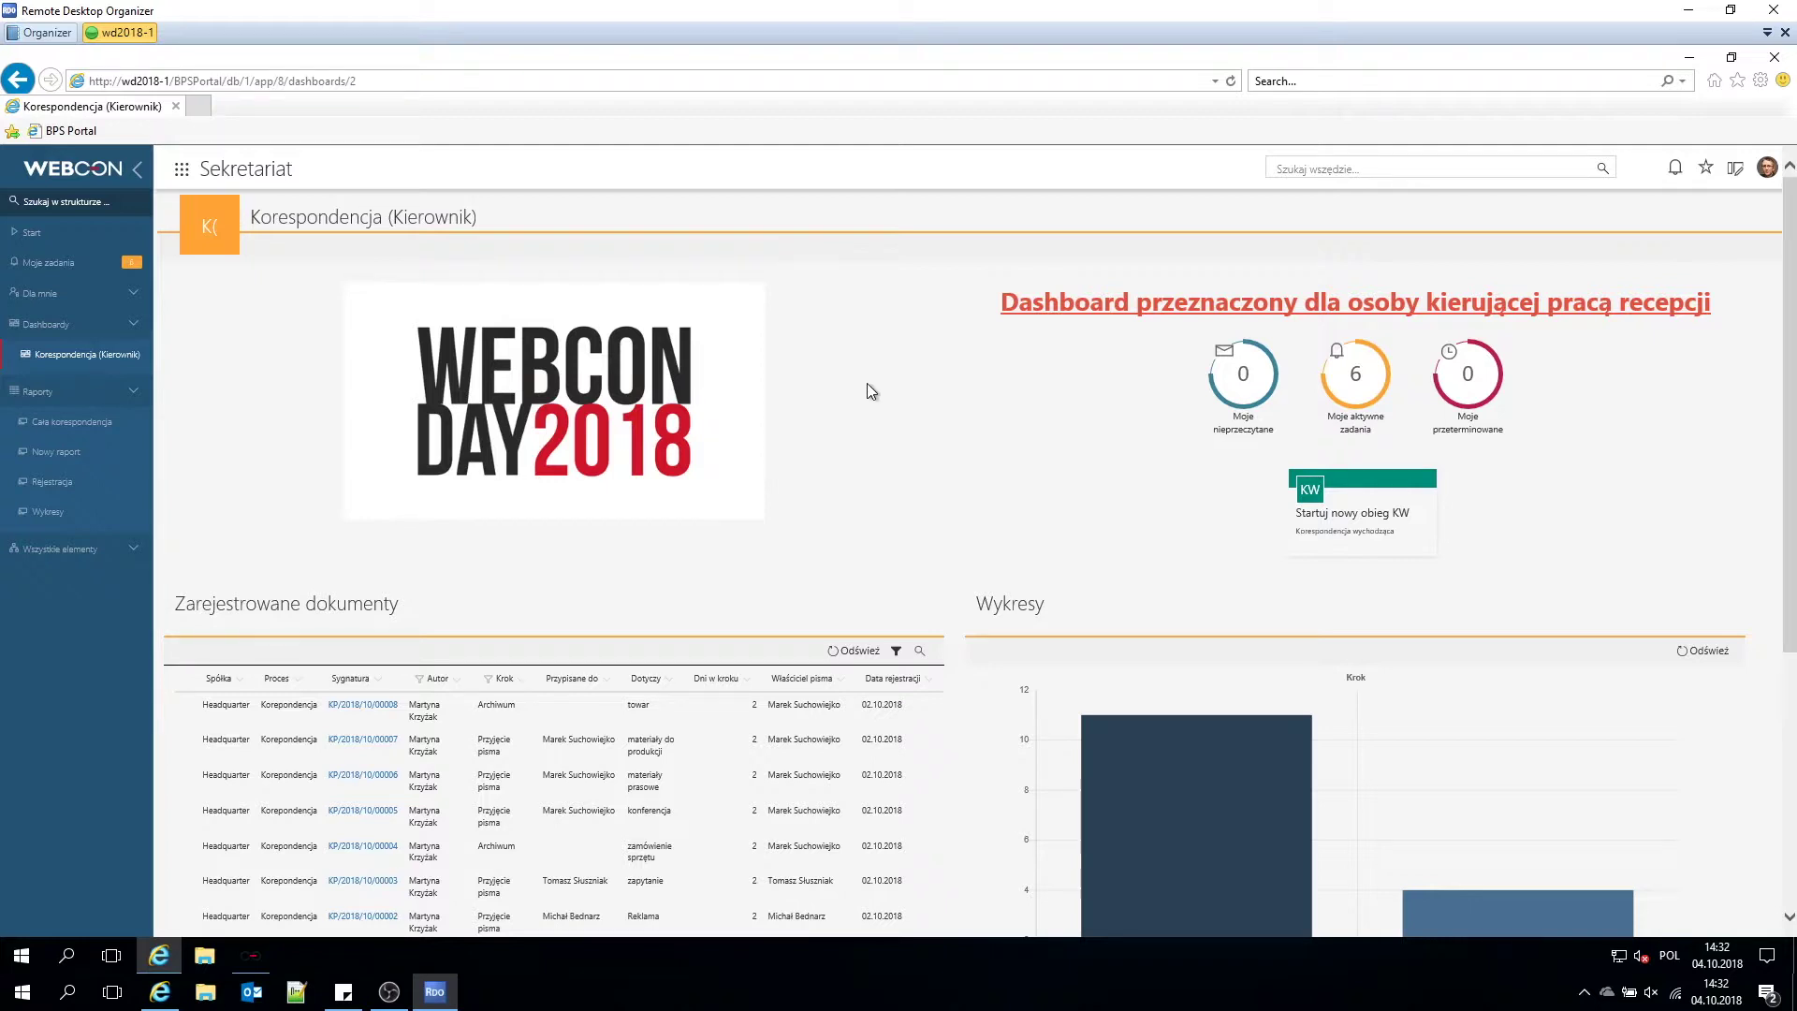
{"action": "scroll", "coordinate": [867, 378], "scroll_direction": "down", "scroll_amount": 1}
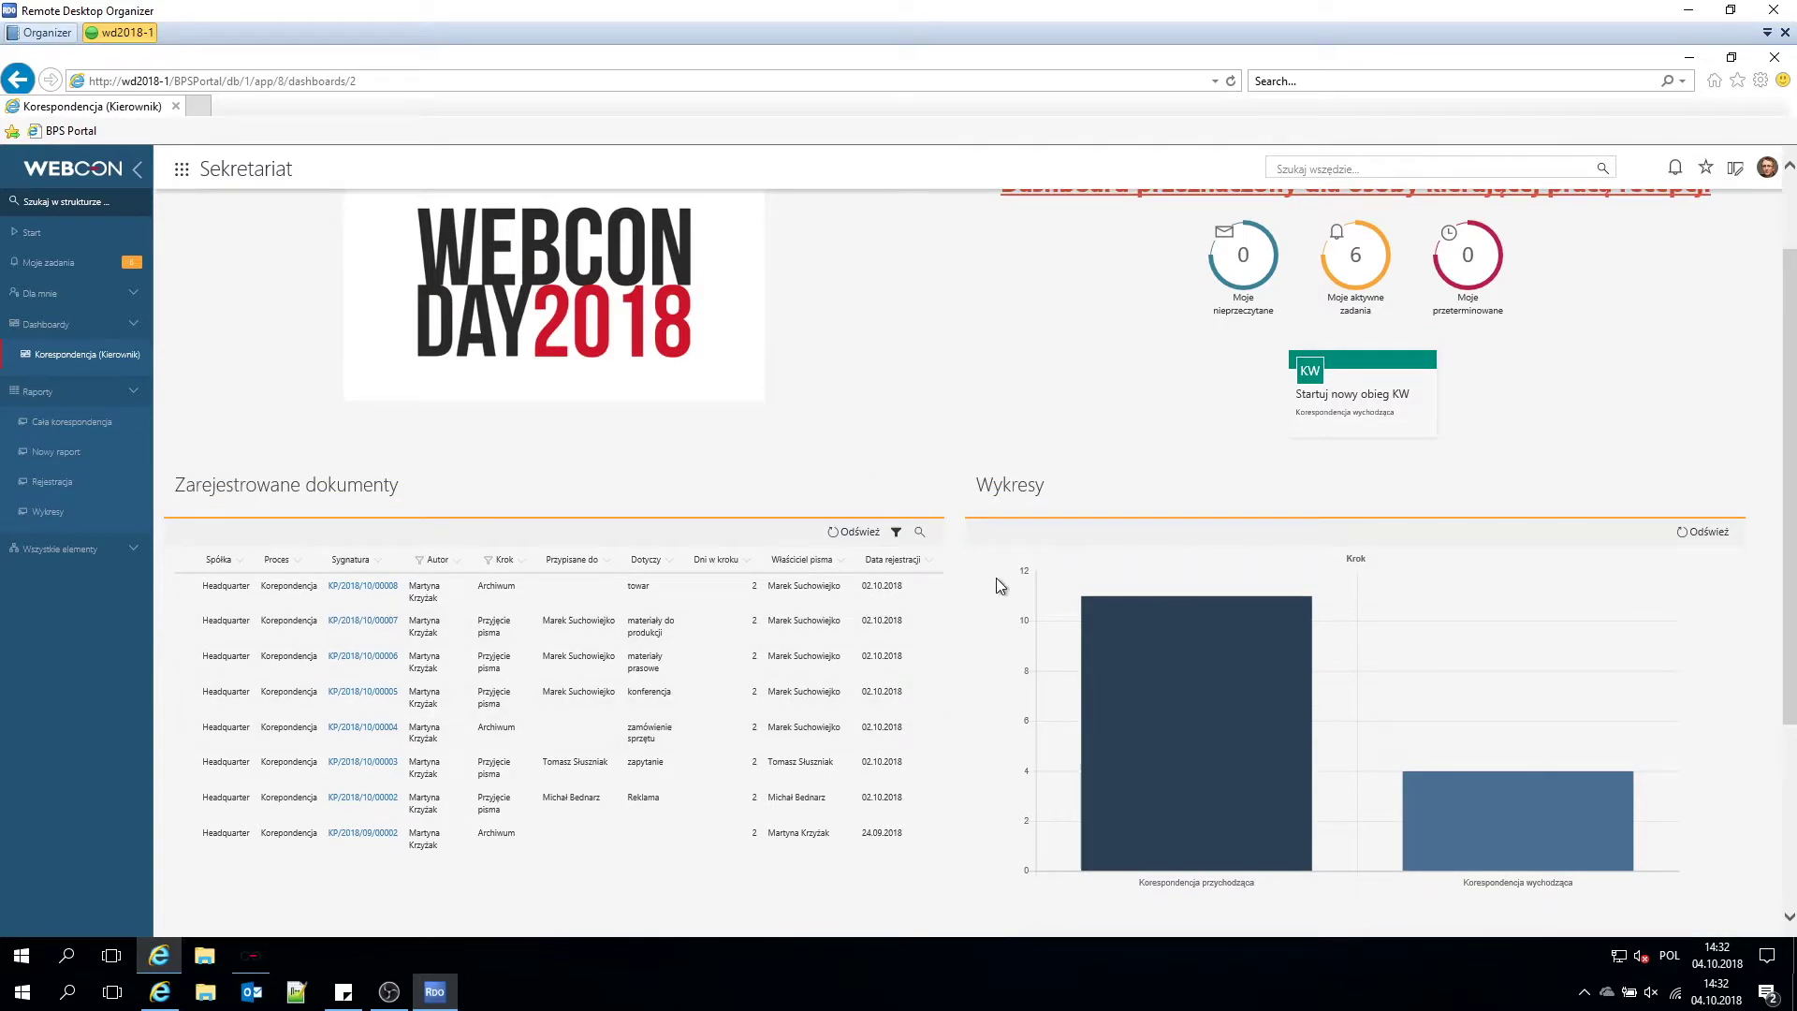
{"action": "scroll", "coordinate": [995, 576], "scroll_direction": "up", "scroll_amount": 1}
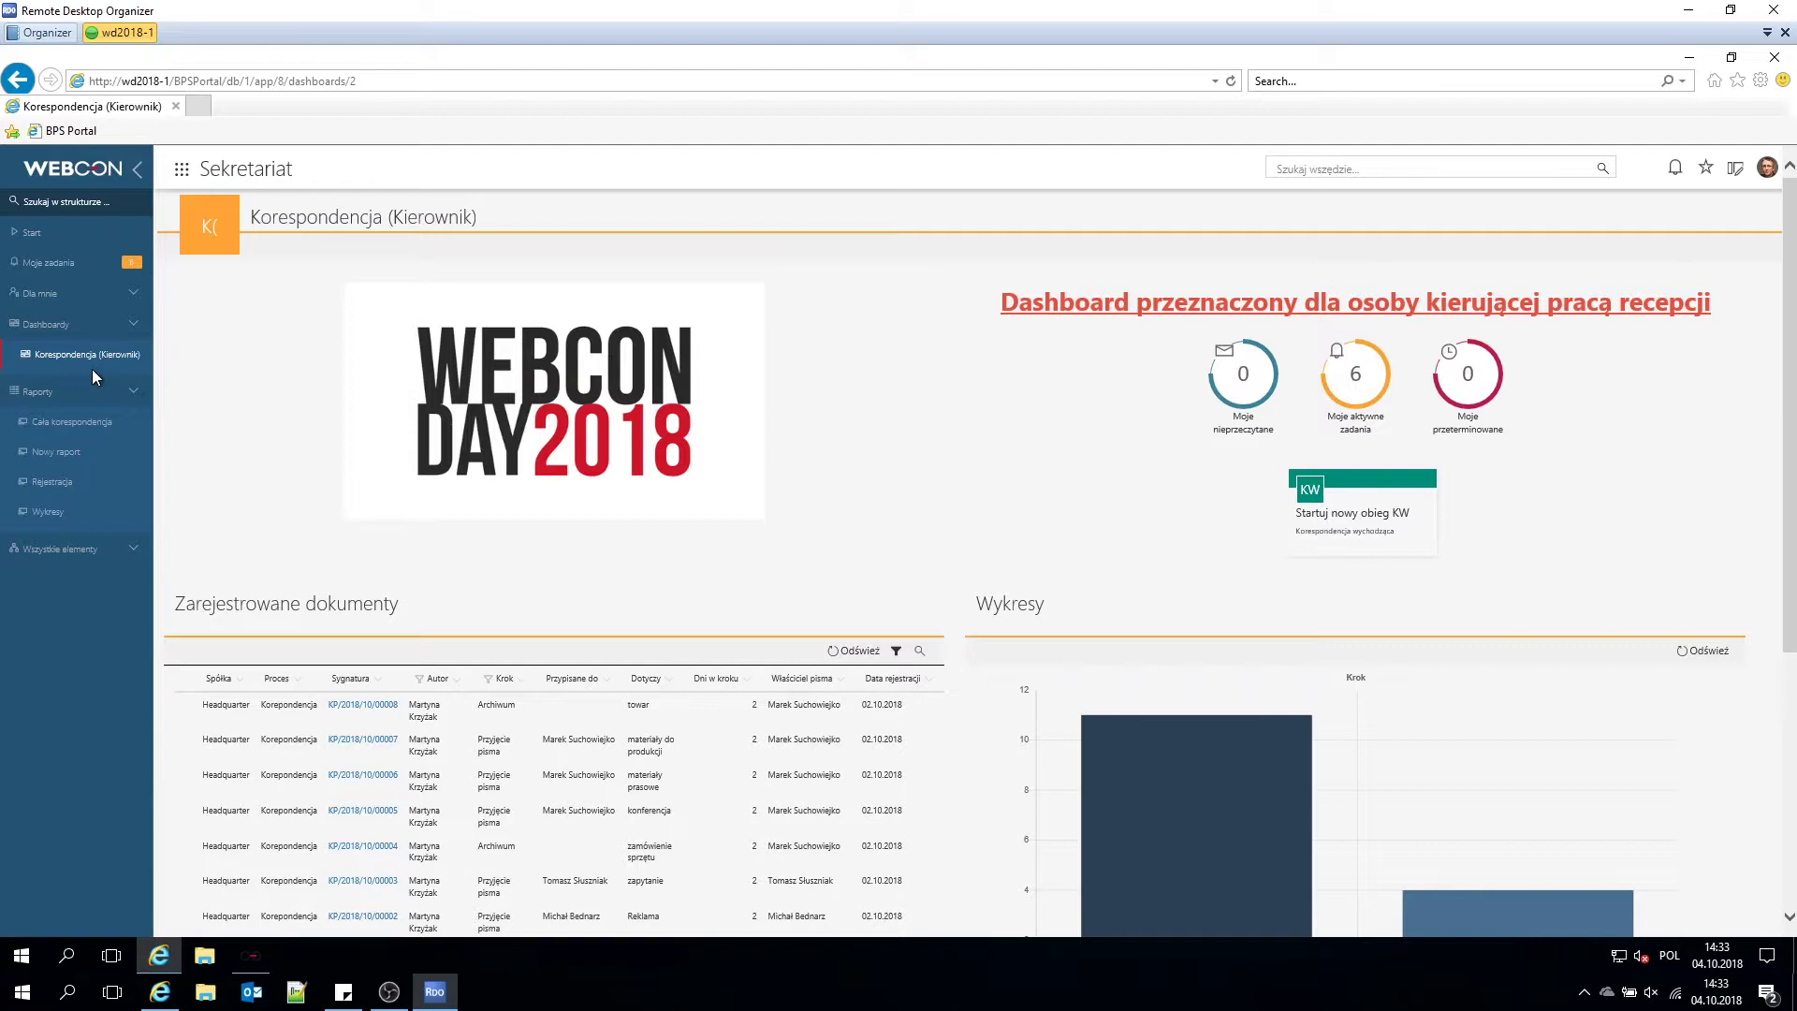
Create a new dashboard from the Sekretariat start page and name it Nowy dashboard pracownik.
{"action": "left_click", "coordinate": [49, 237]}
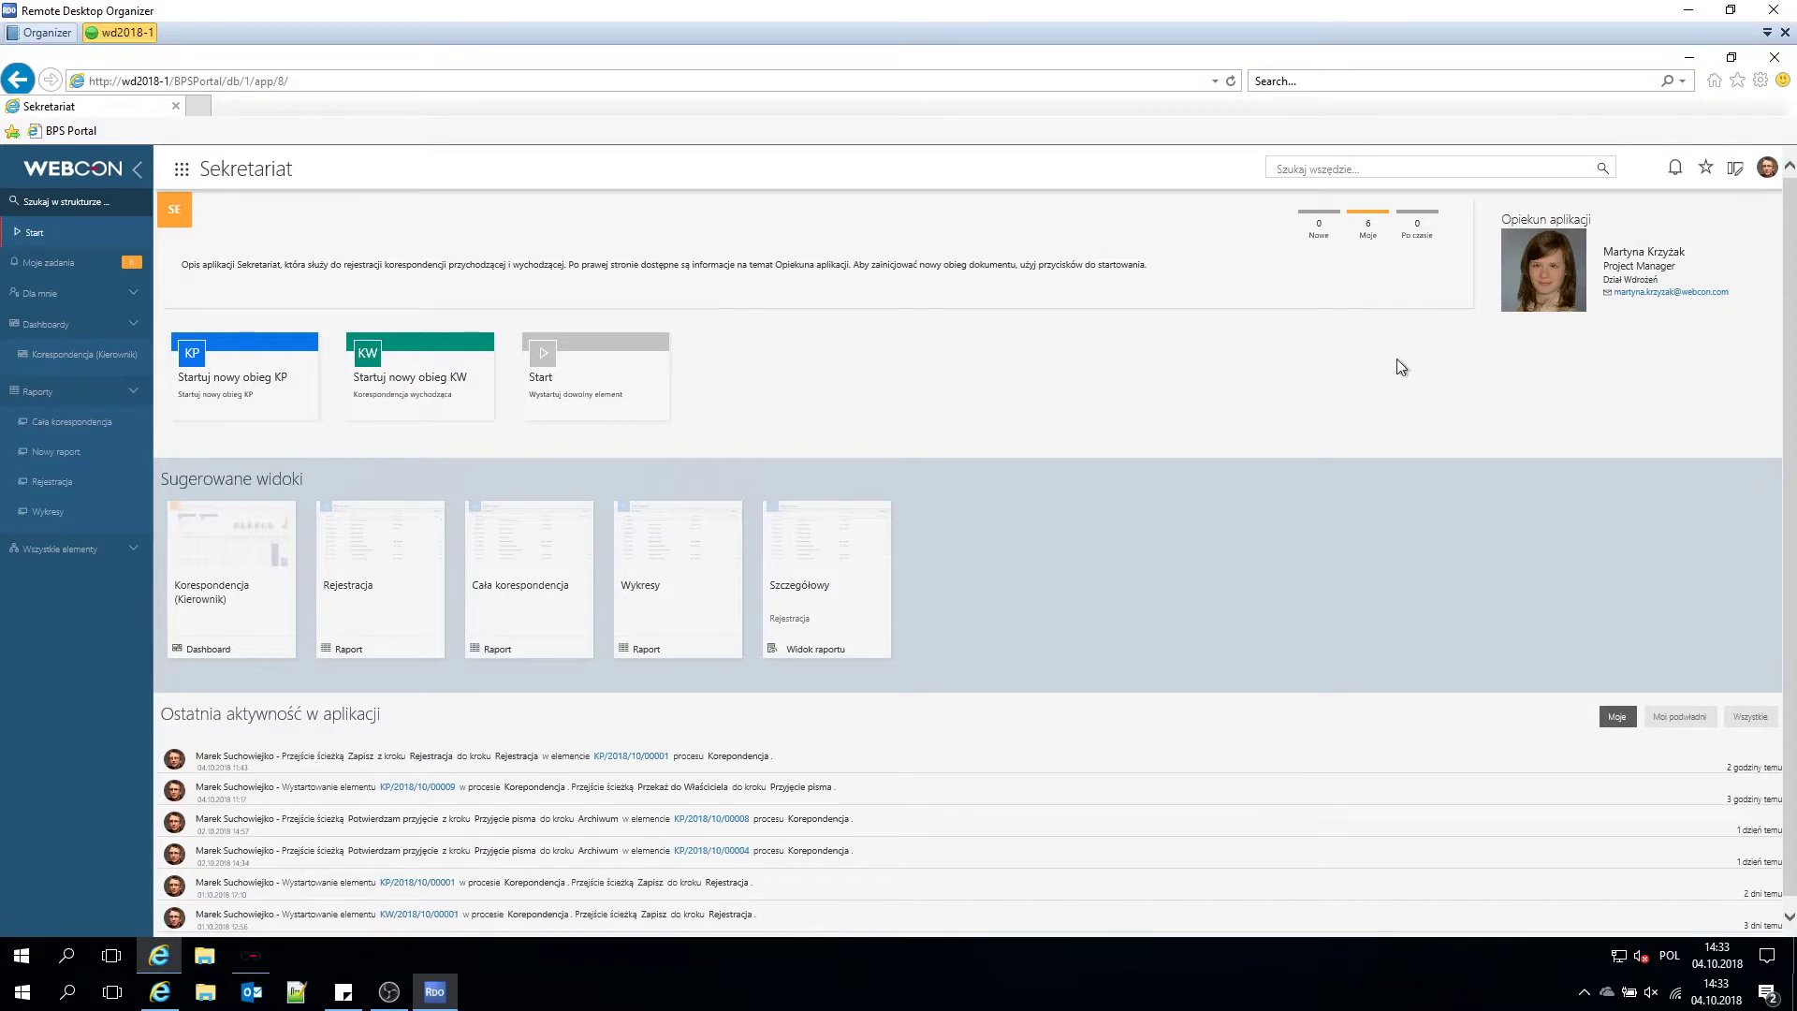
{"action": "left_click", "coordinate": [1733, 176]}
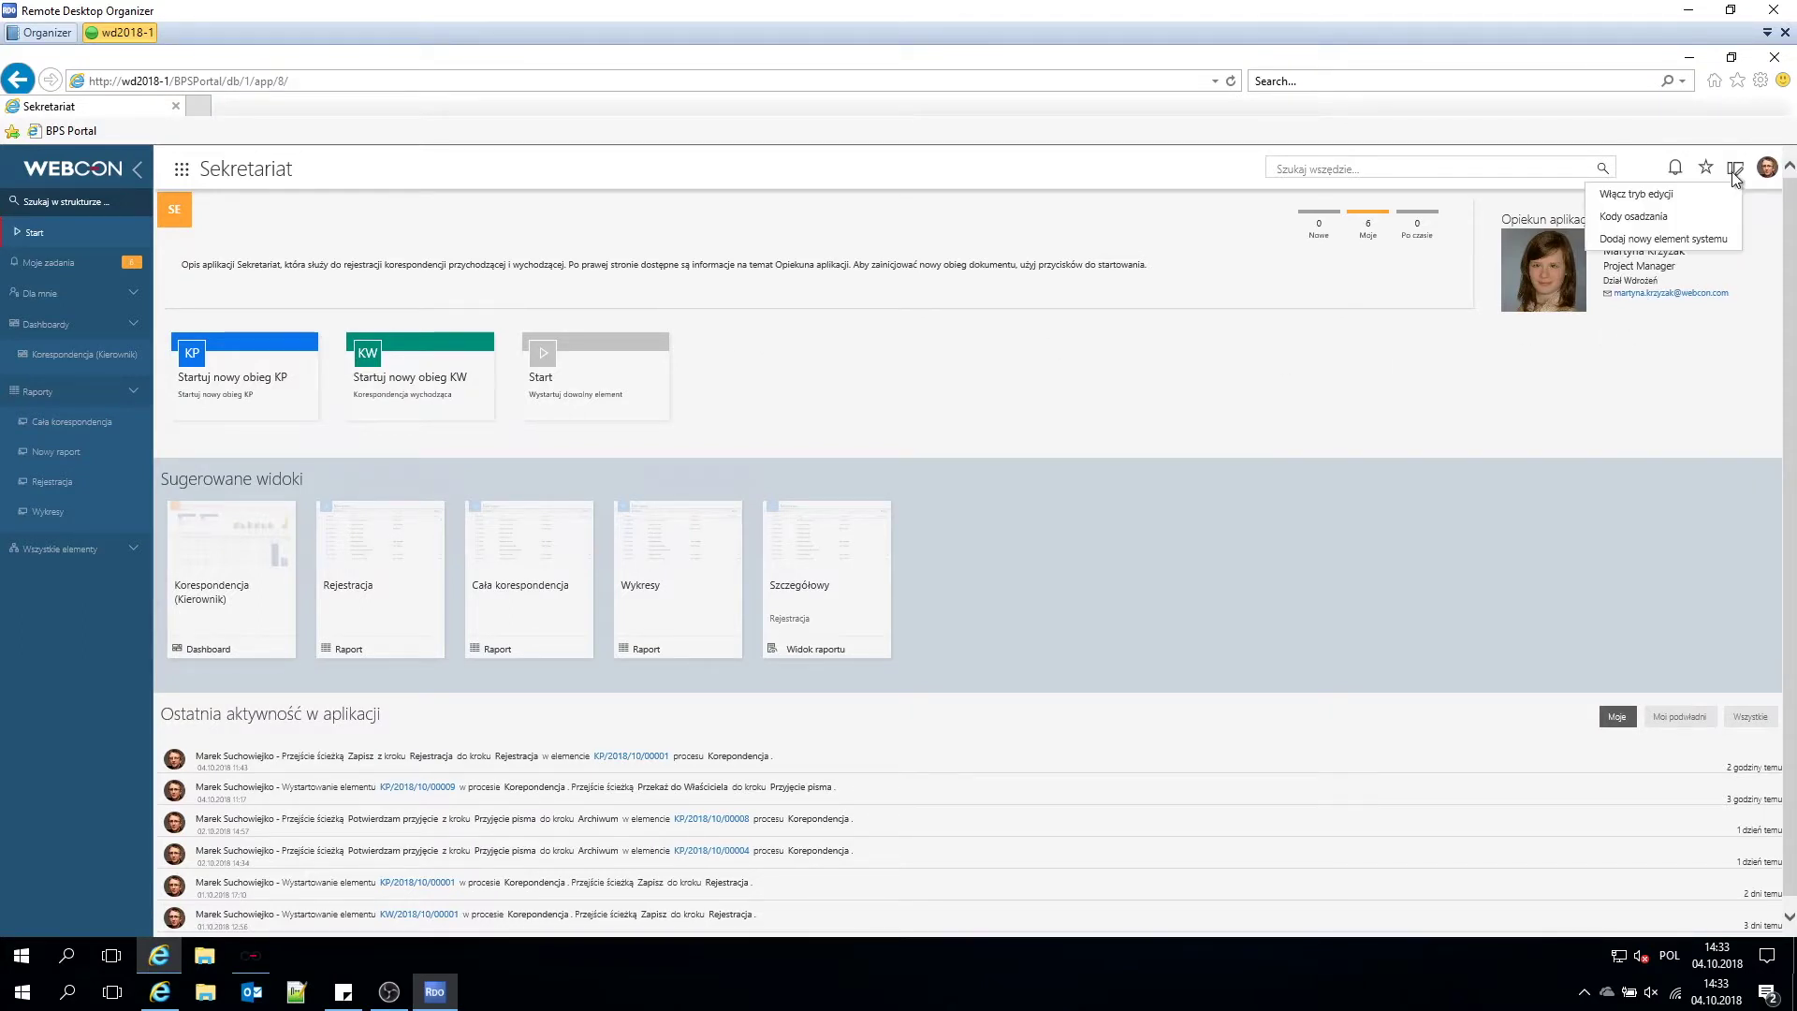
{"action": "left_click", "coordinate": [1682, 242]}
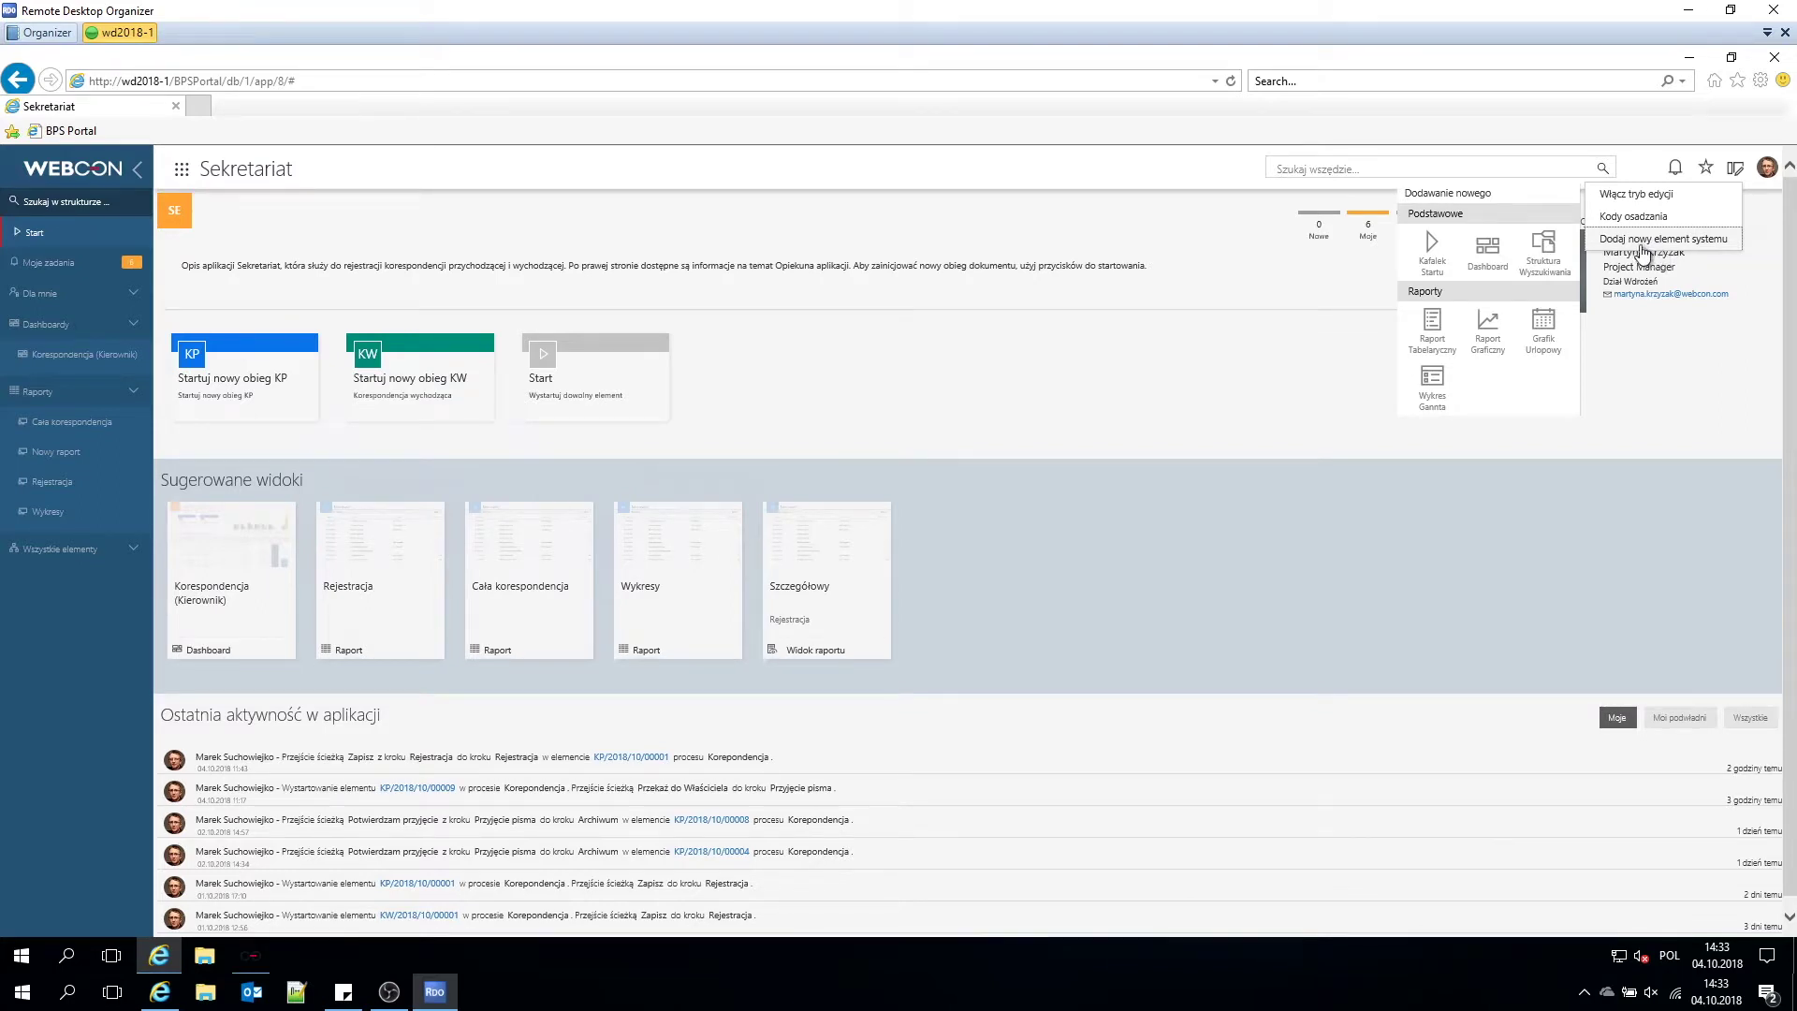
{"action": "left_click", "coordinate": [1493, 249]}
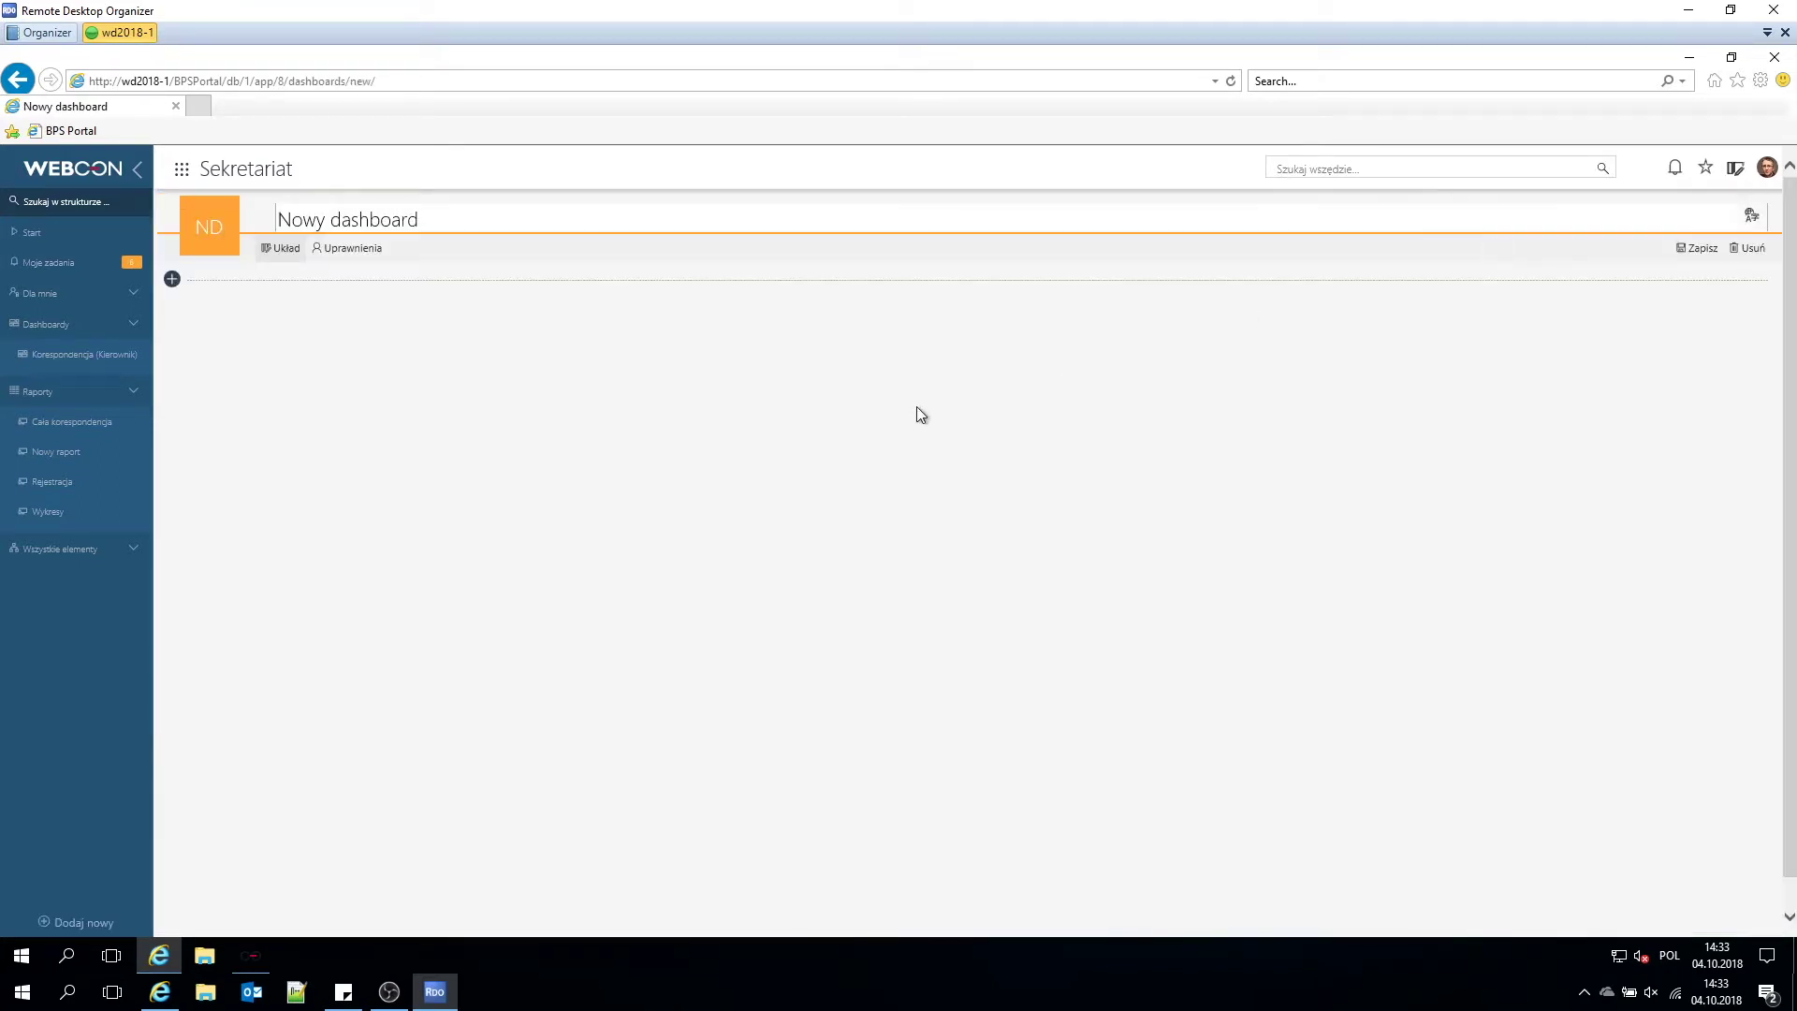
{"action": "left_click", "coordinate": [469, 225]}
{"action": "type", "text": "pracownik"}
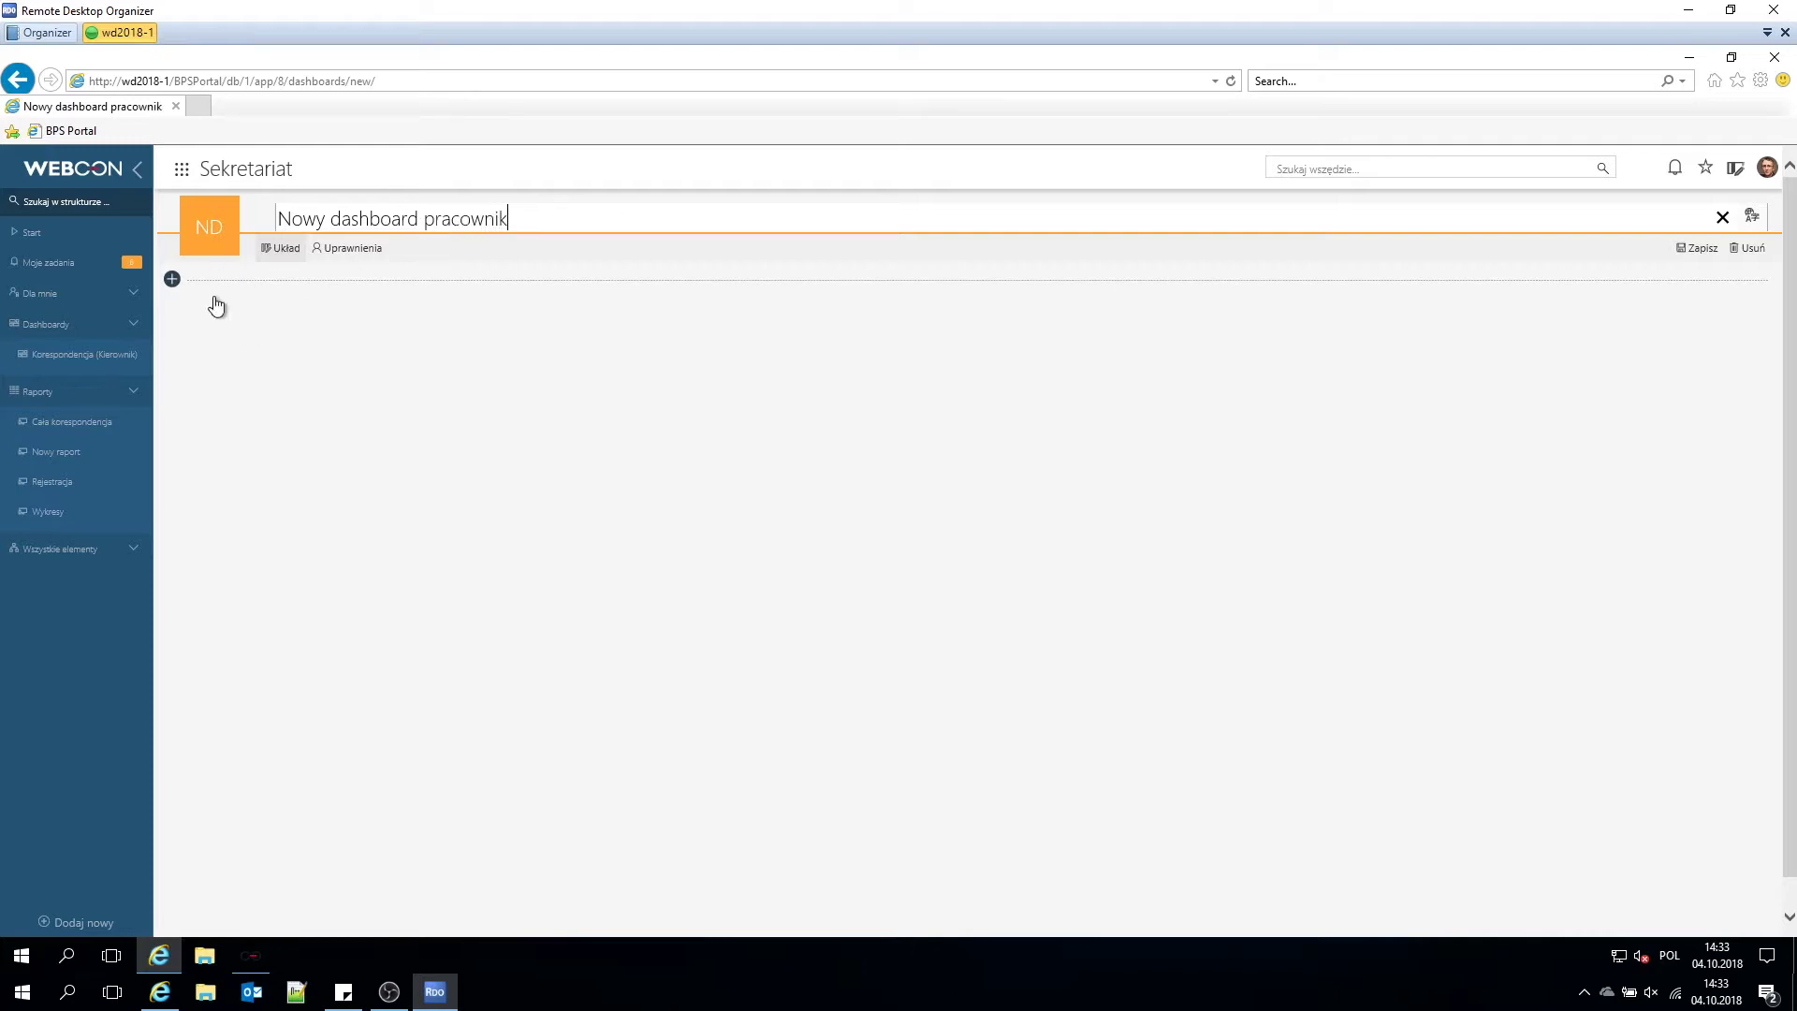
Lay out the dashboard with a one-column section, a two-column section below it, and a three-column section beneath both.
{"action": "left_click", "coordinate": [172, 279]}
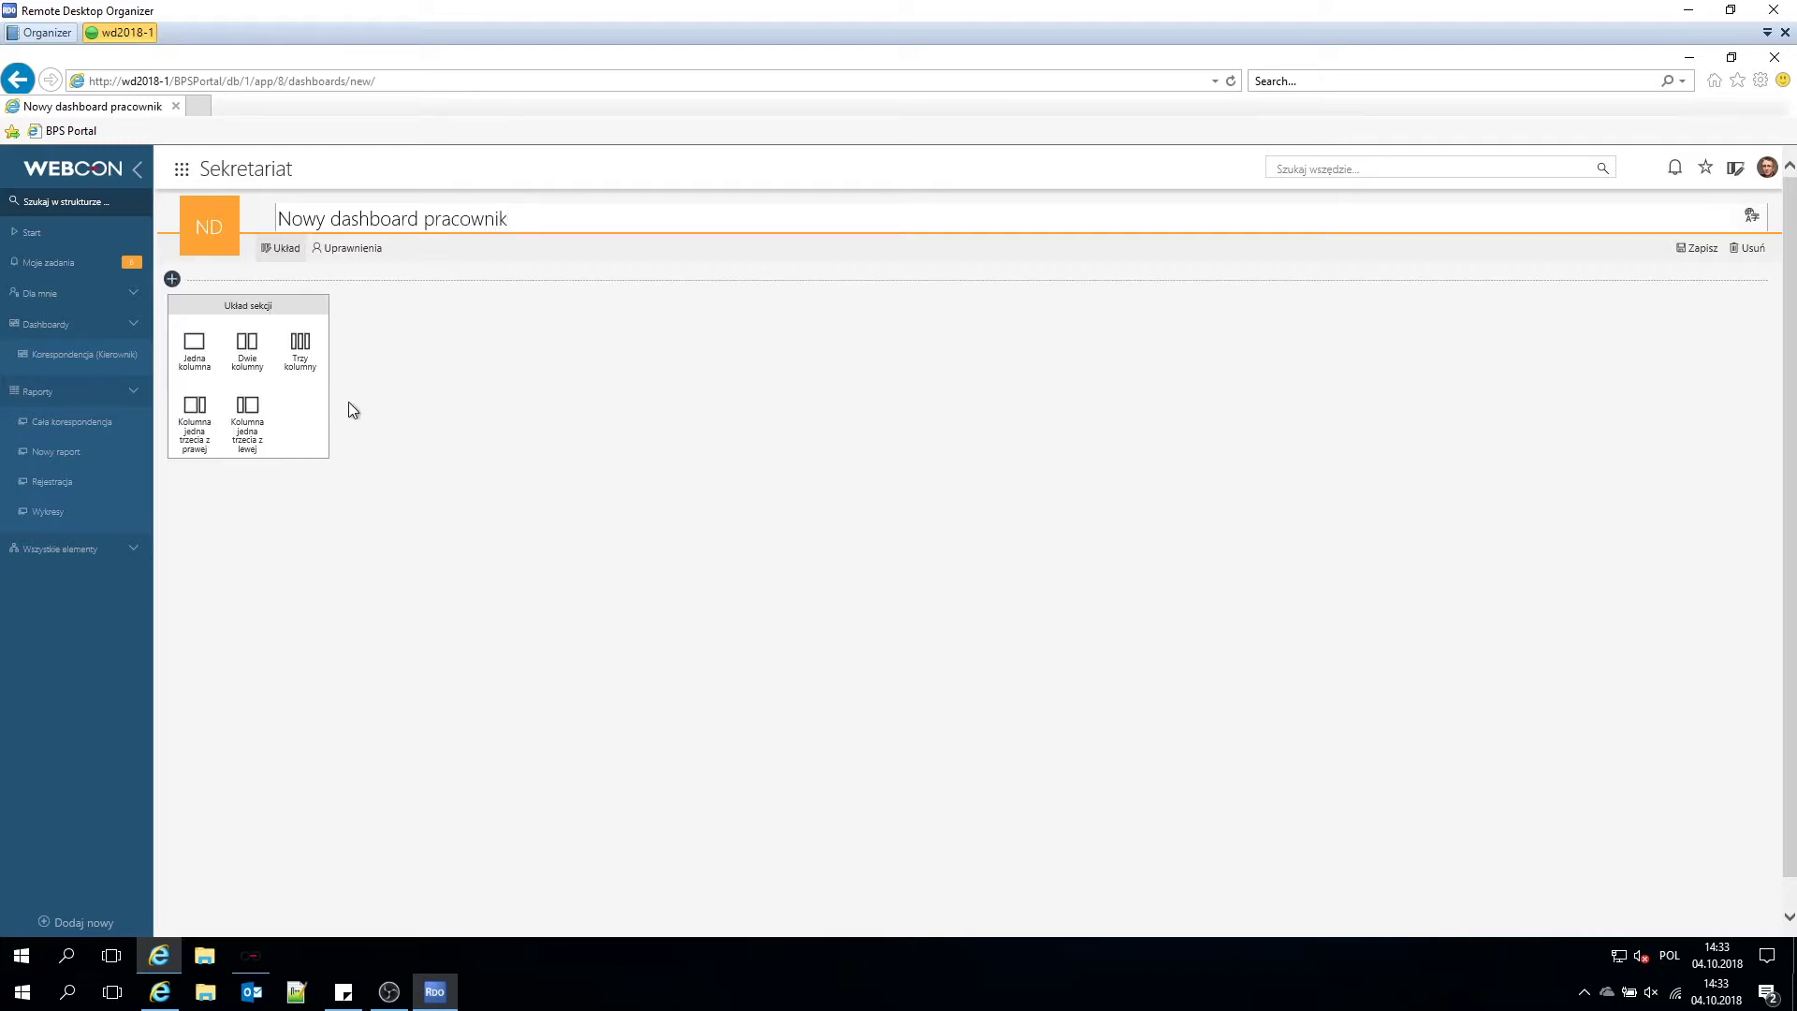
{"action": "left_click", "coordinate": [201, 351]}
{"action": "left_click", "coordinate": [172, 350]}
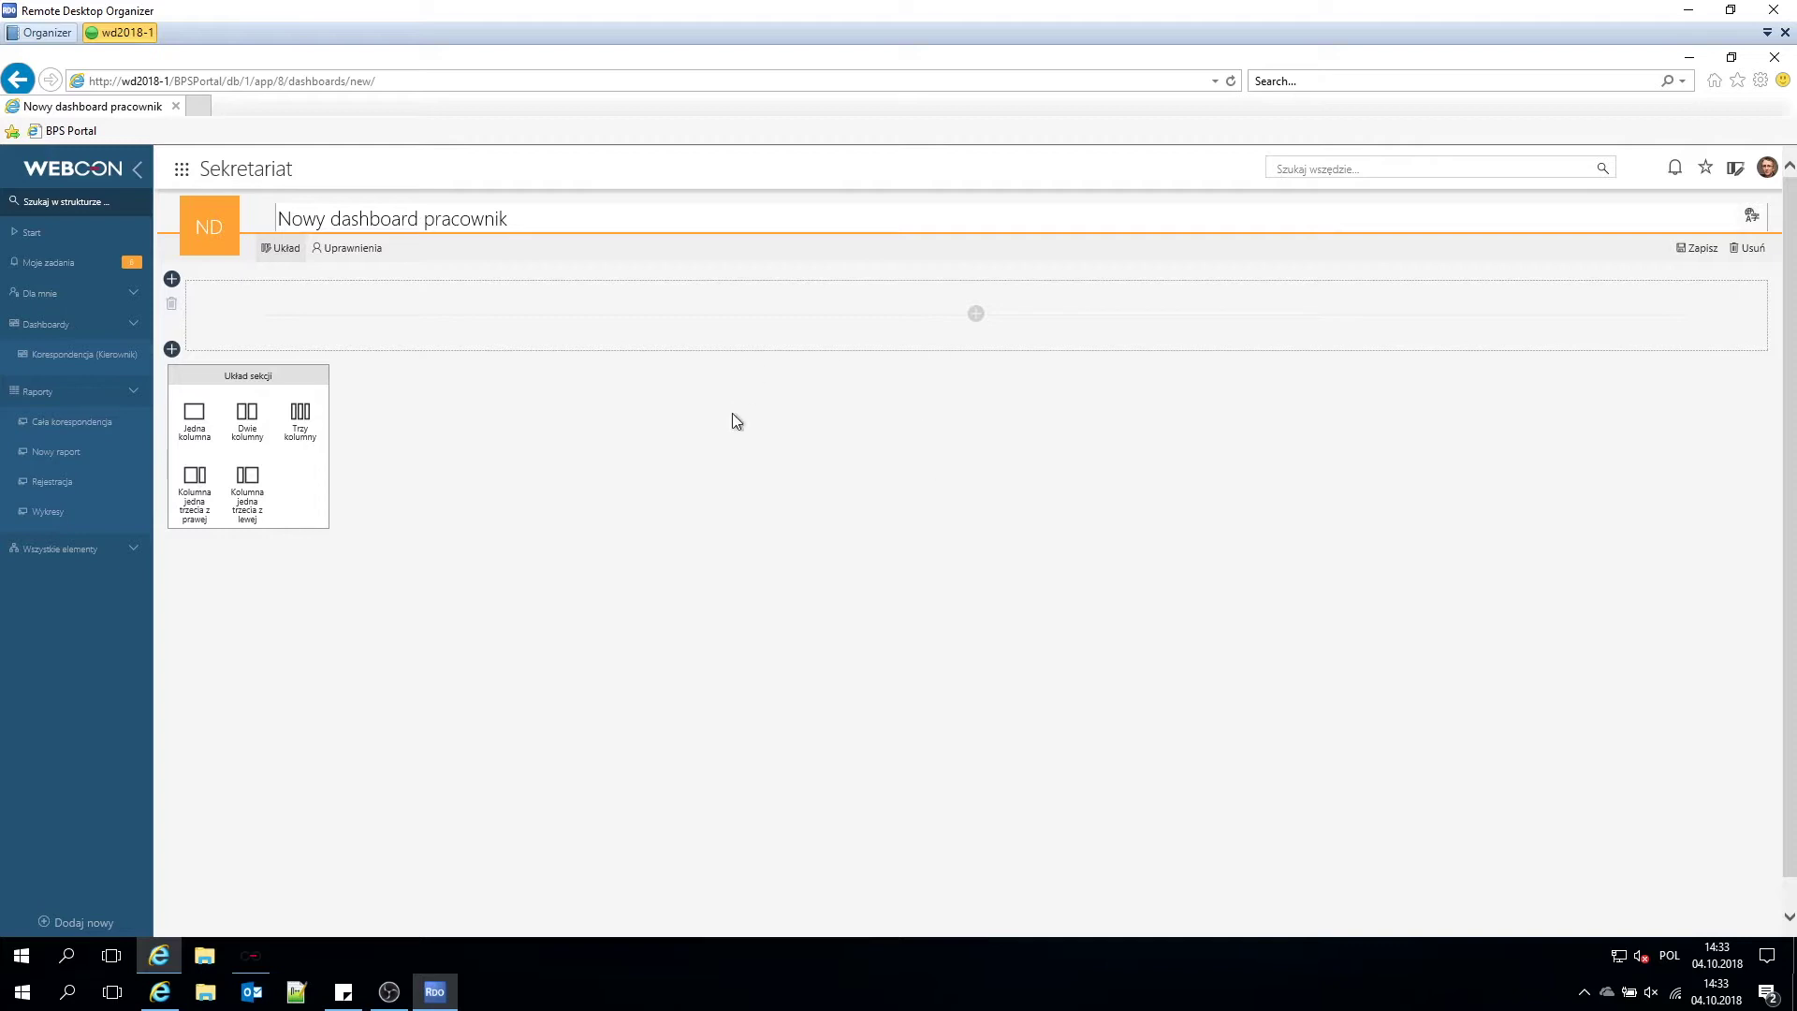
{"action": "left_click", "coordinate": [247, 414]}
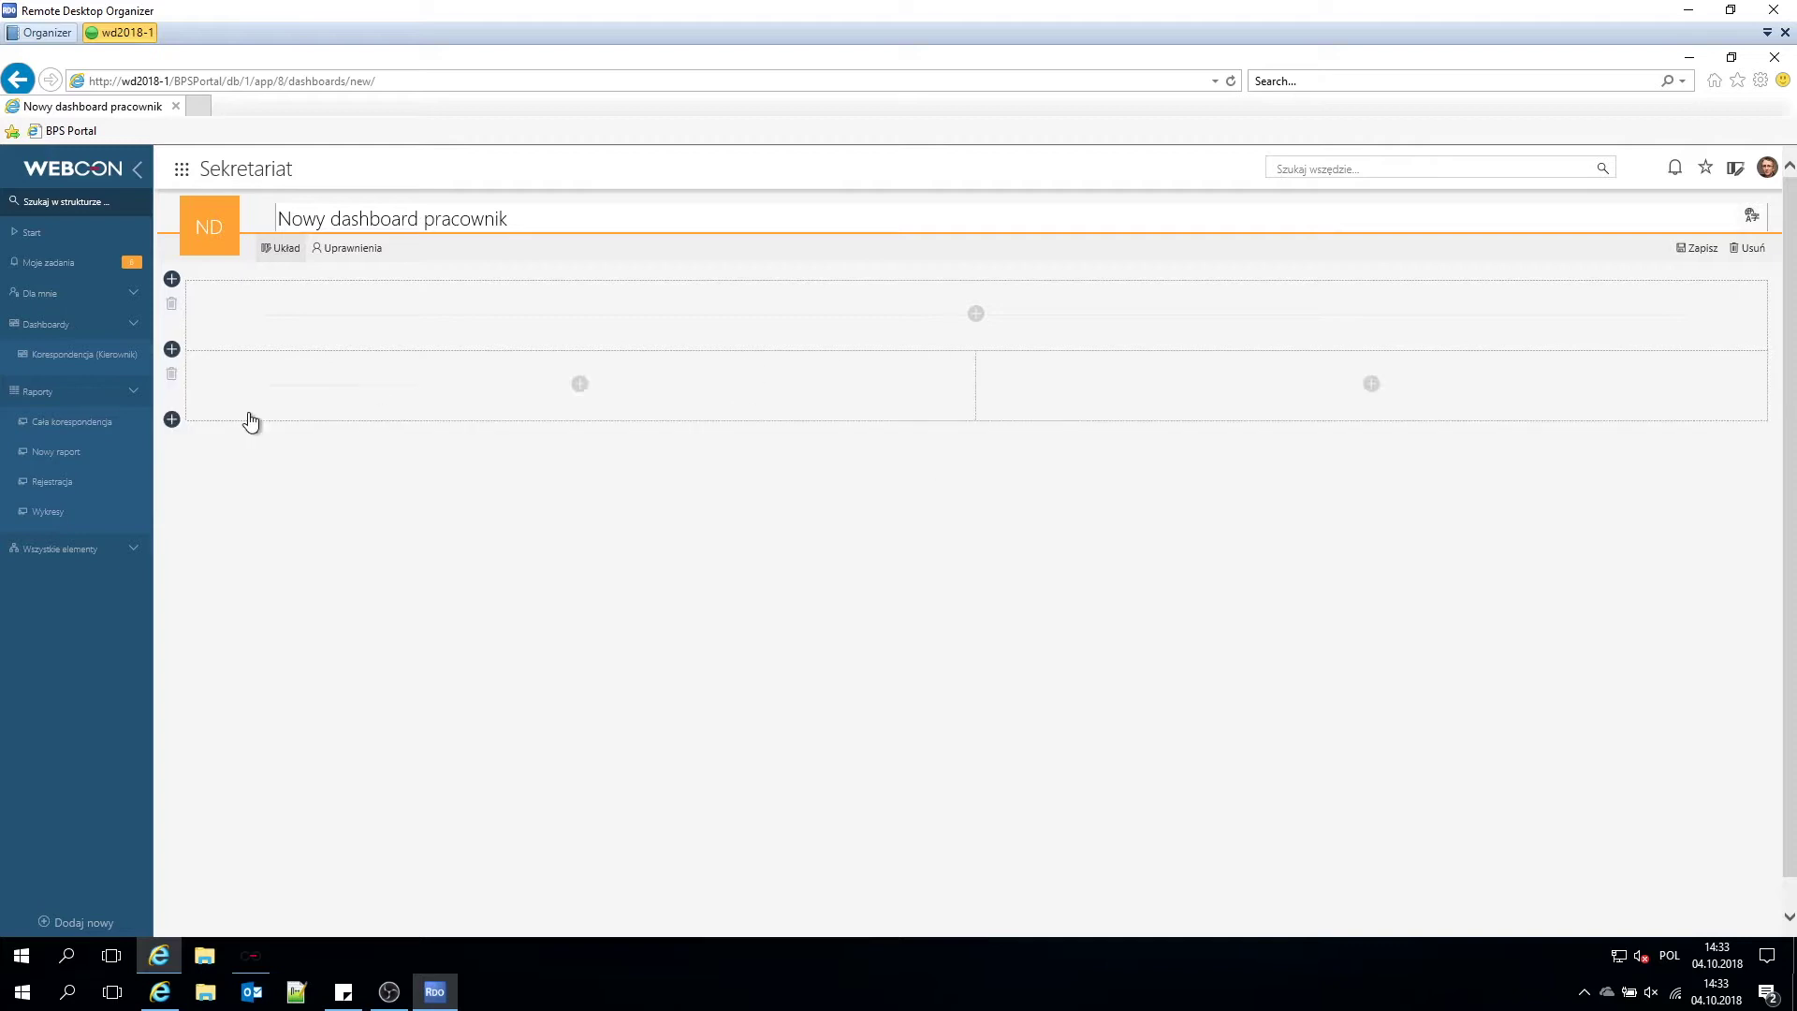
{"action": "left_click", "coordinate": [172, 422]}
{"action": "left_click", "coordinate": [301, 485]}
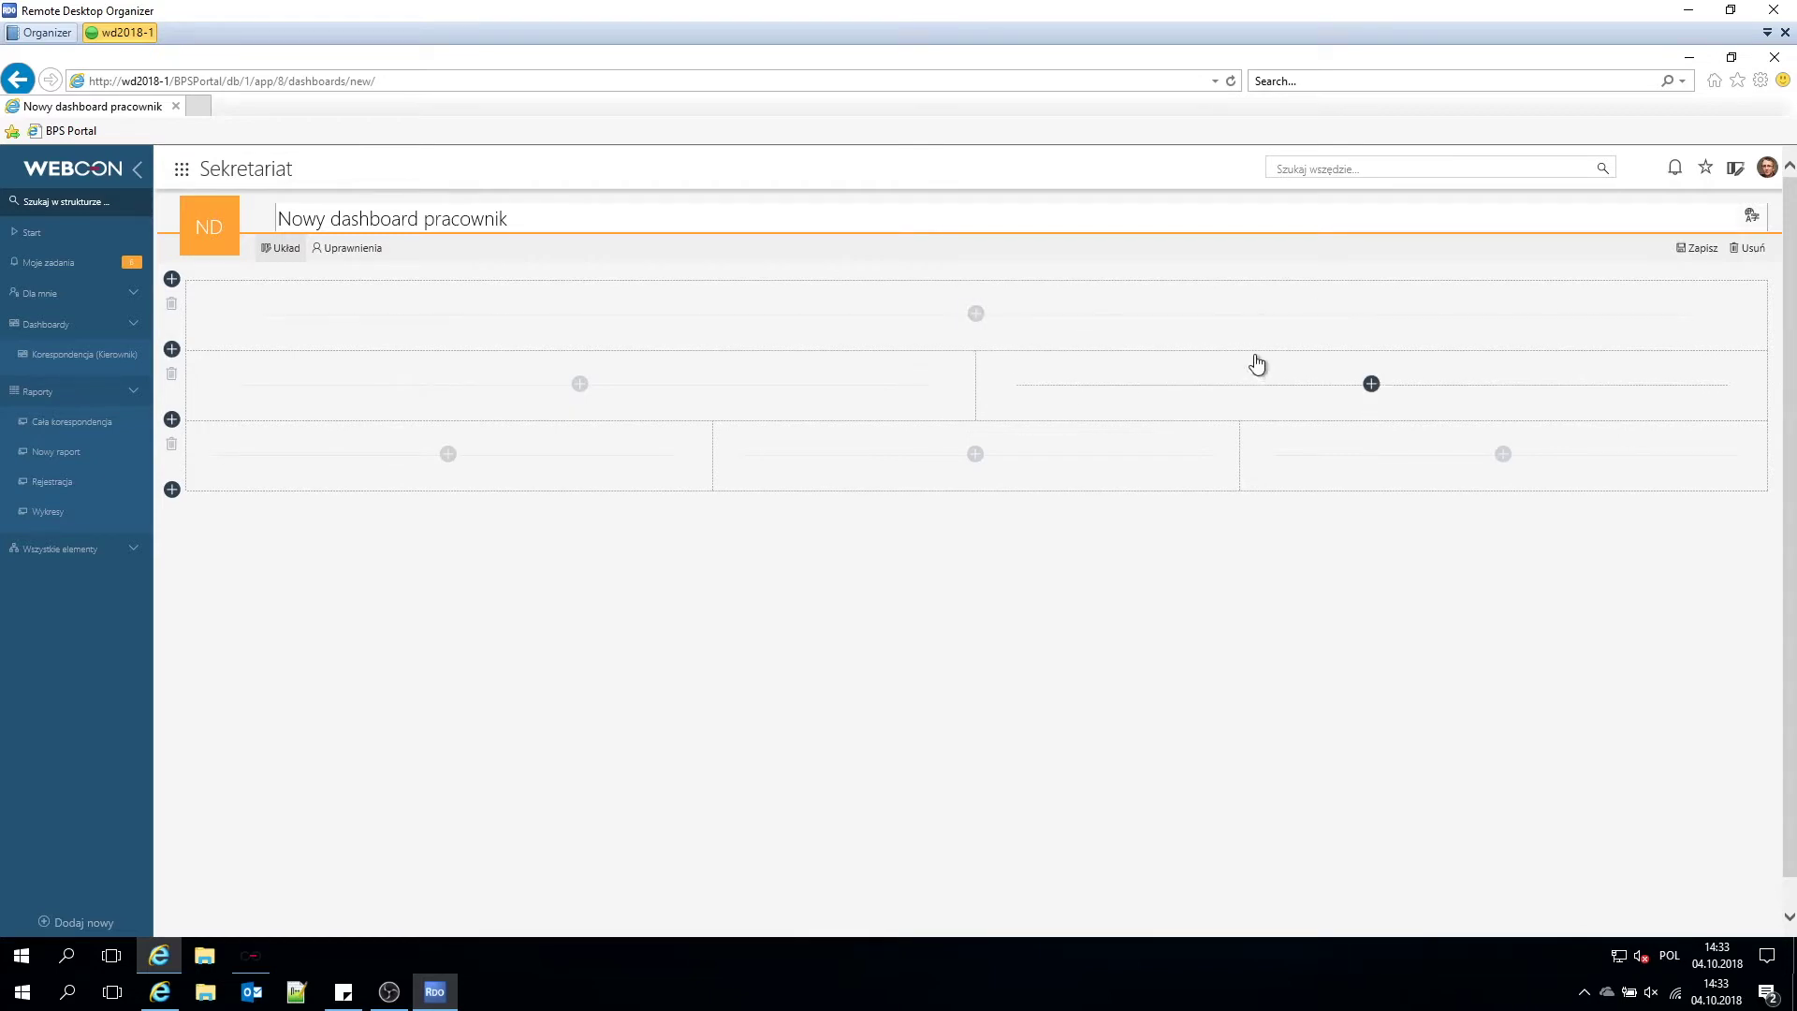
Place a Raport element in the one-column section, showing the Rejestracja report in its Podstawowy view.
{"action": "left_click", "coordinate": [981, 319]}
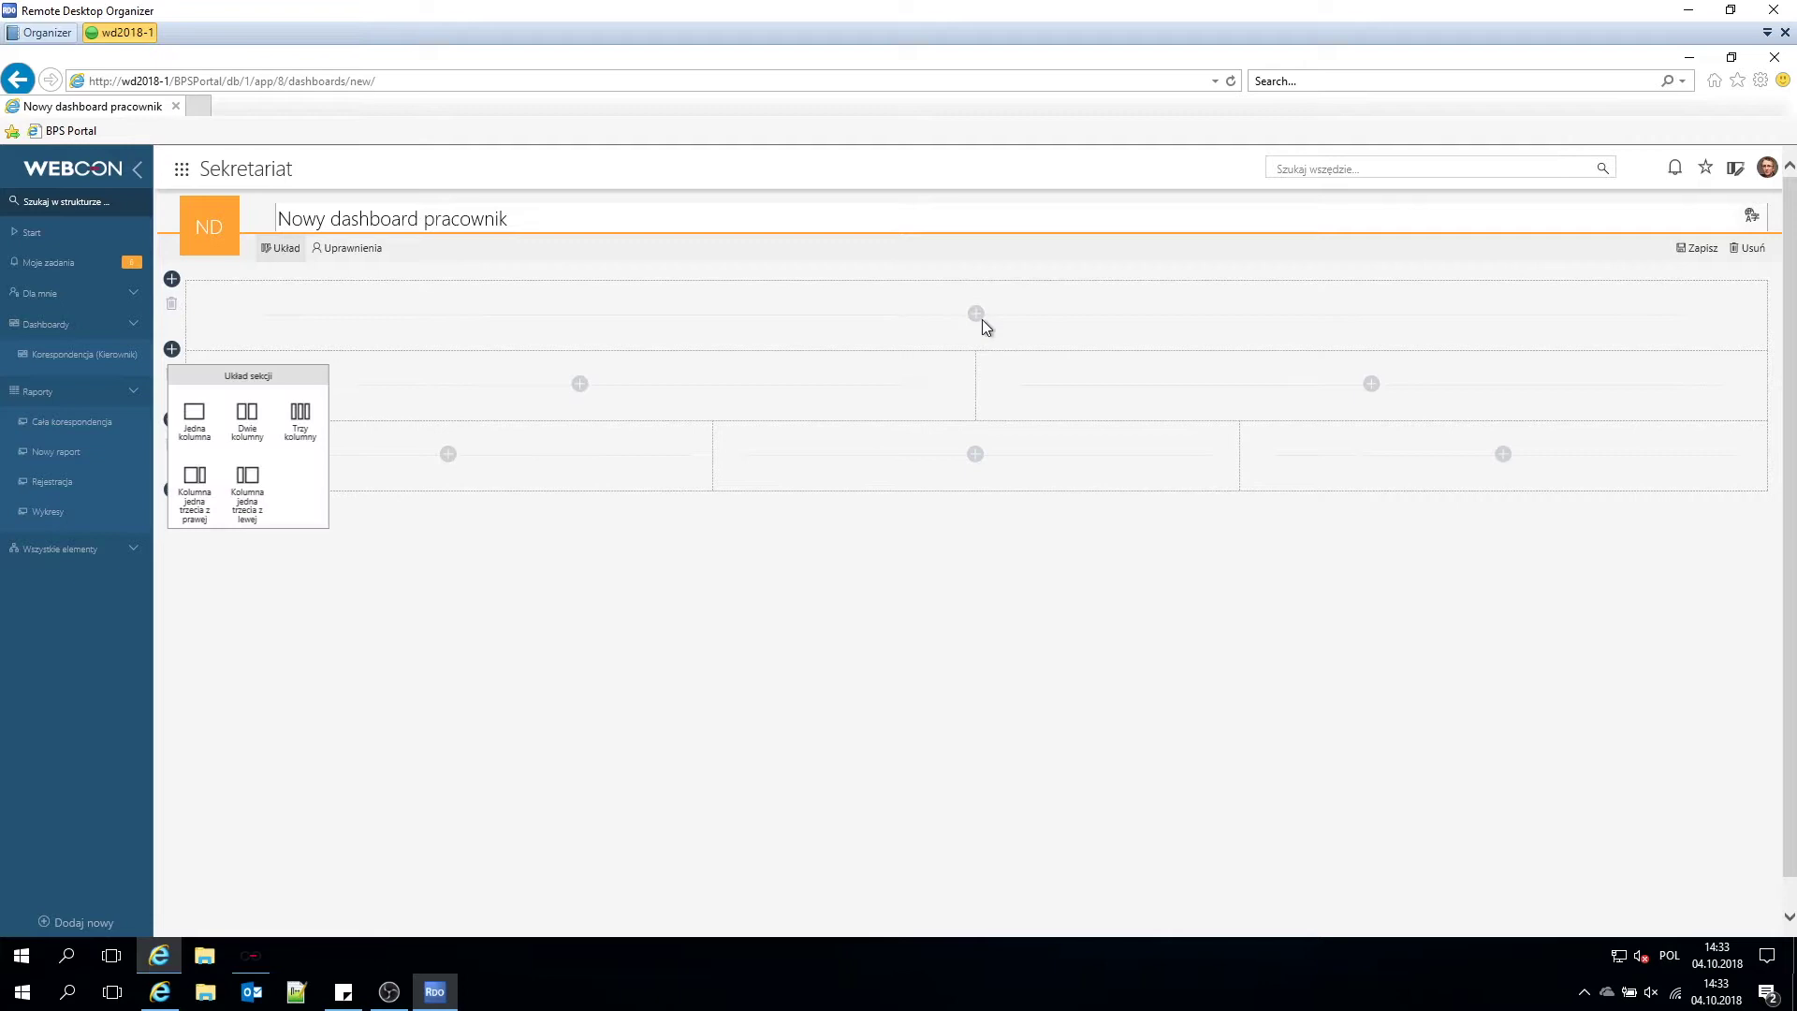
{"action": "left_click", "coordinate": [978, 315]}
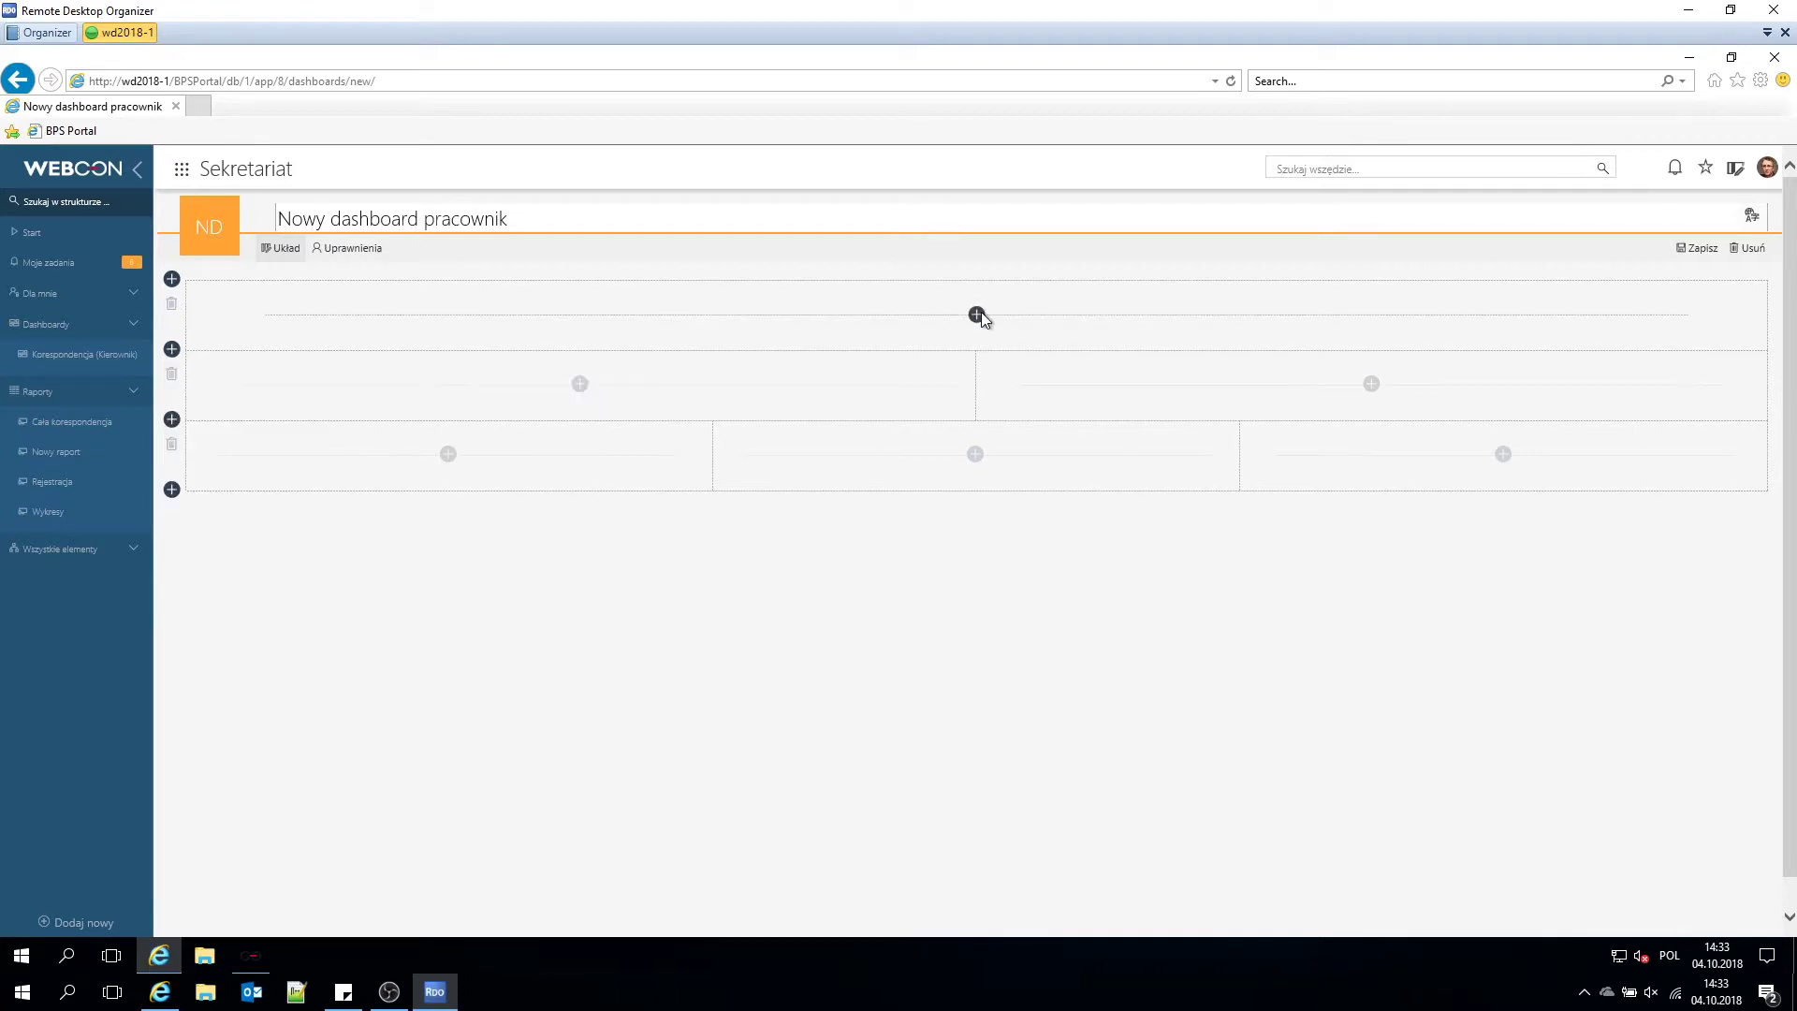
{"action": "left_click", "coordinate": [977, 316]}
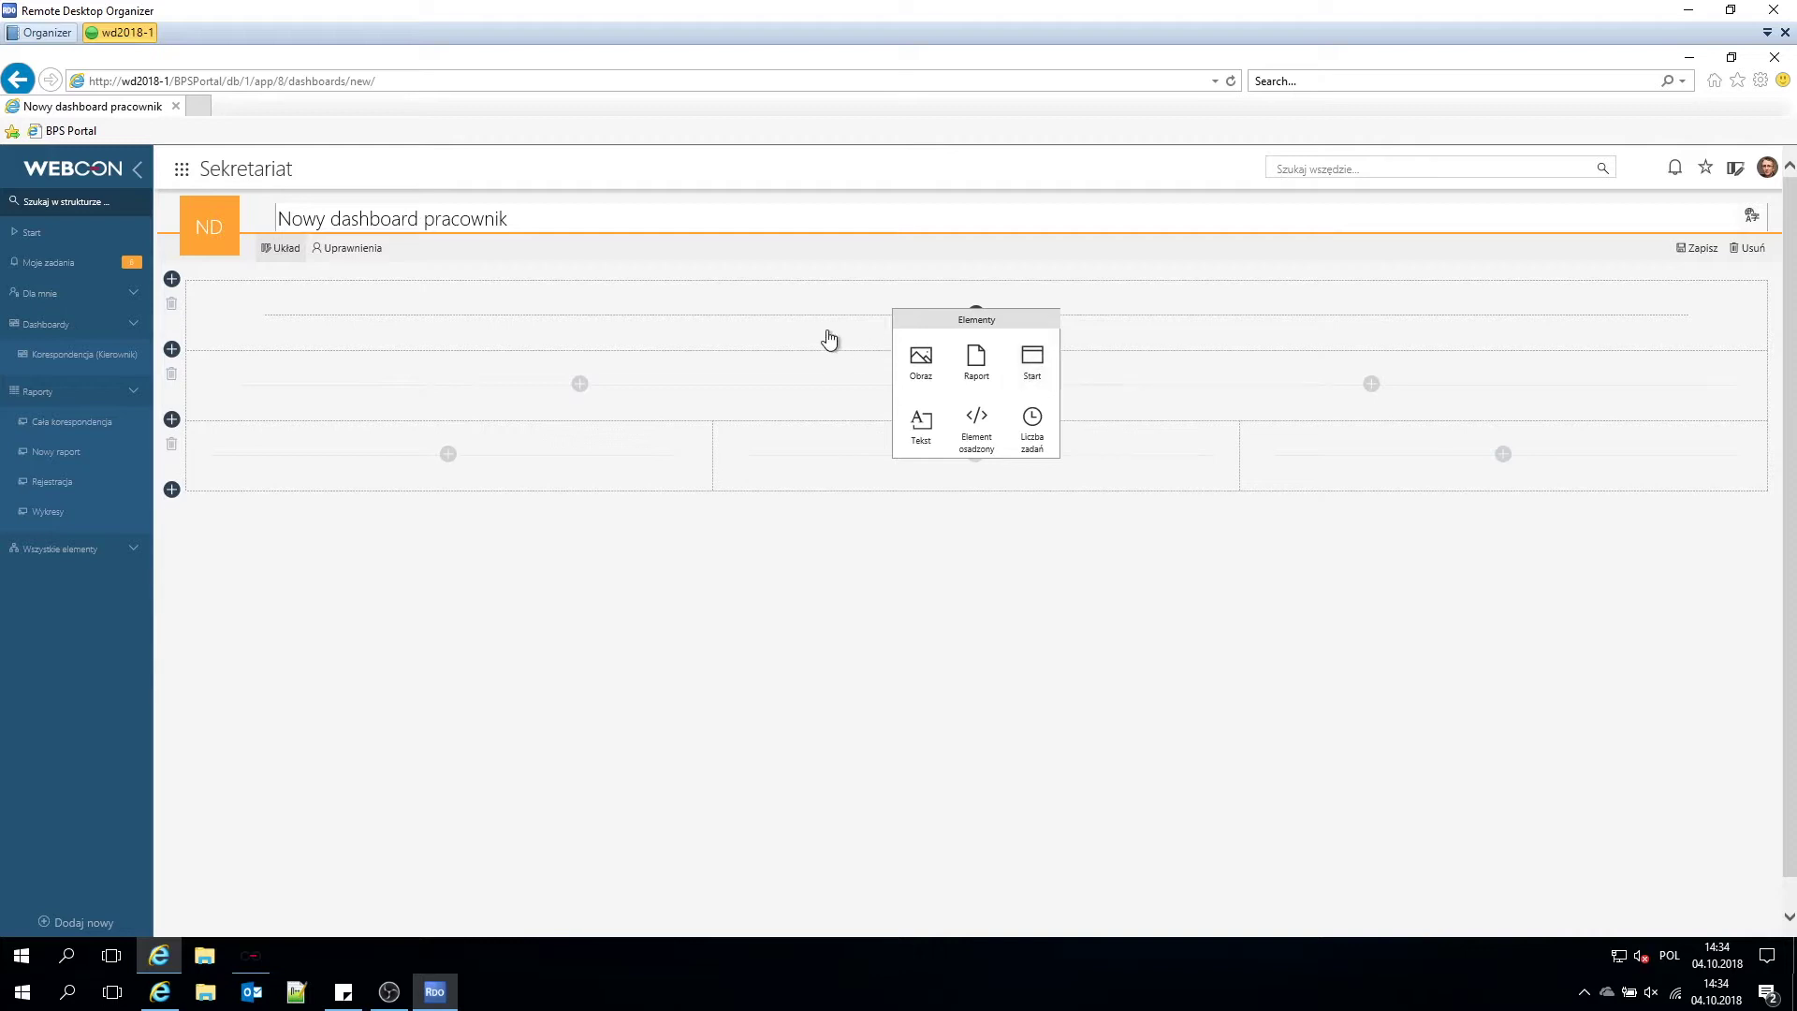
{"action": "left_click", "coordinate": [821, 339]}
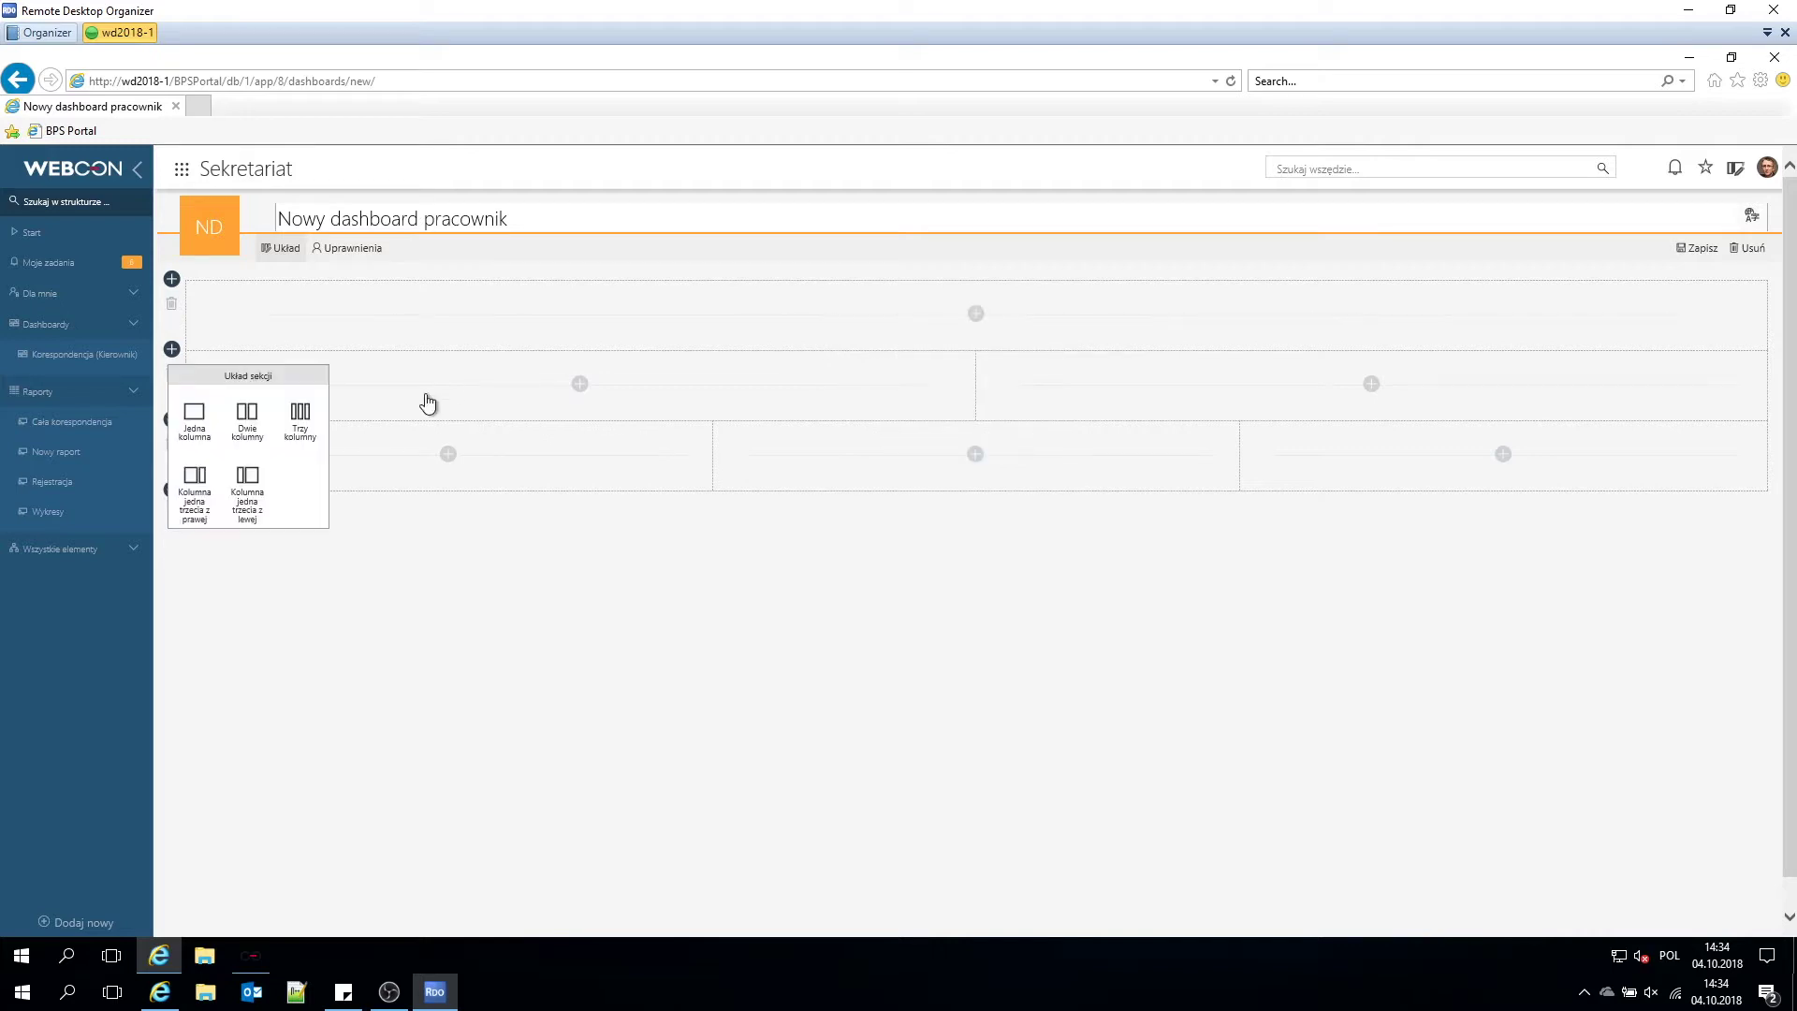
{"action": "left_click", "coordinate": [975, 315]}
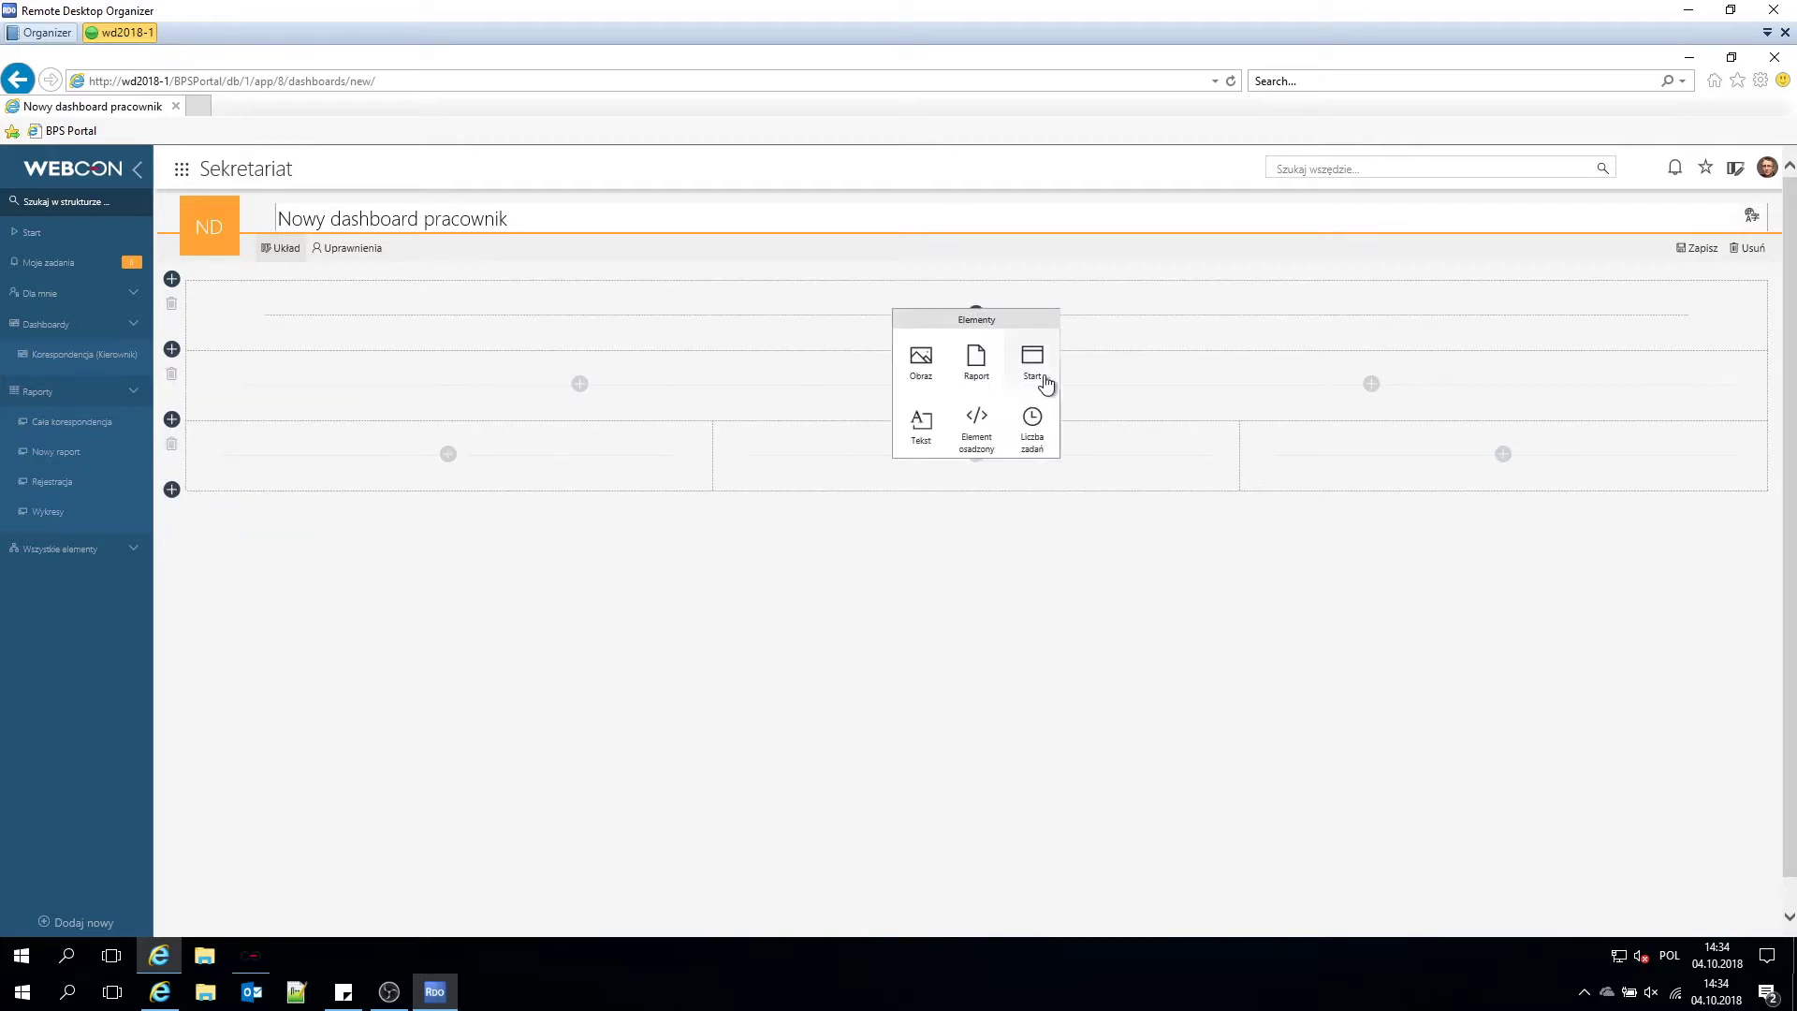
{"action": "left_click", "coordinate": [975, 365]}
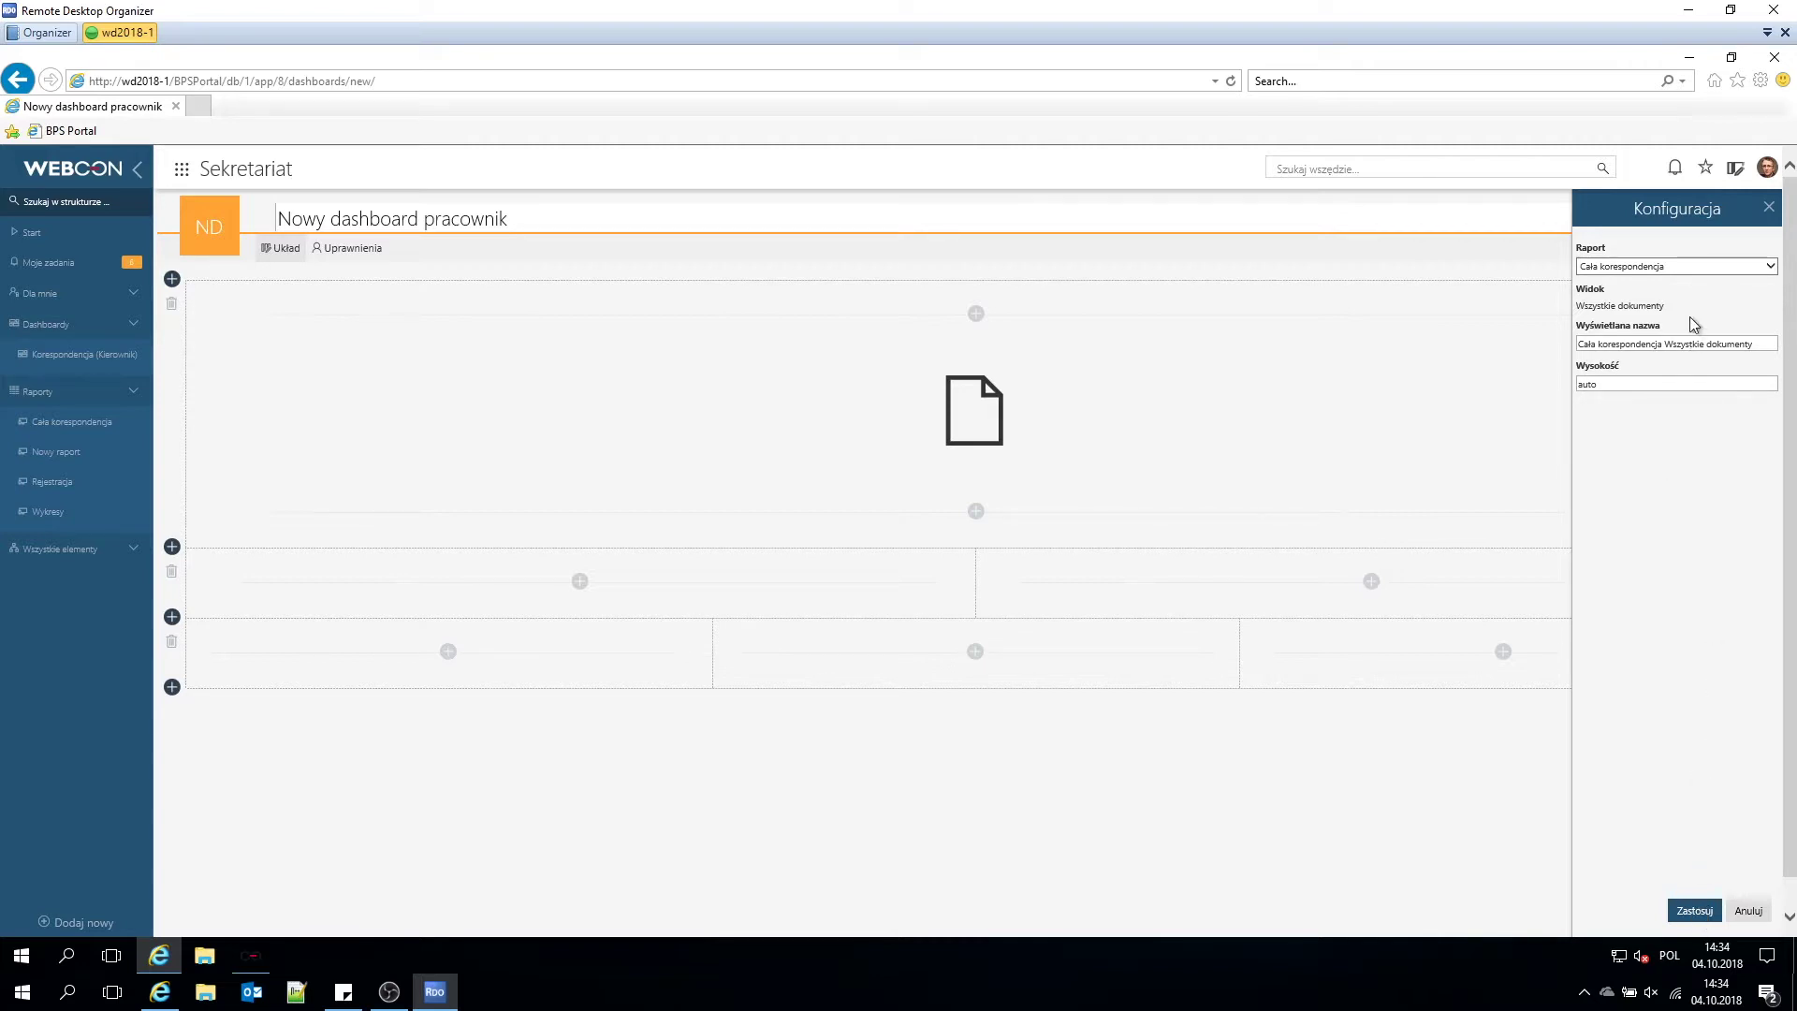
{"action": "left_click", "coordinate": [1772, 267]}
{"action": "left_click", "coordinate": [1645, 289]}
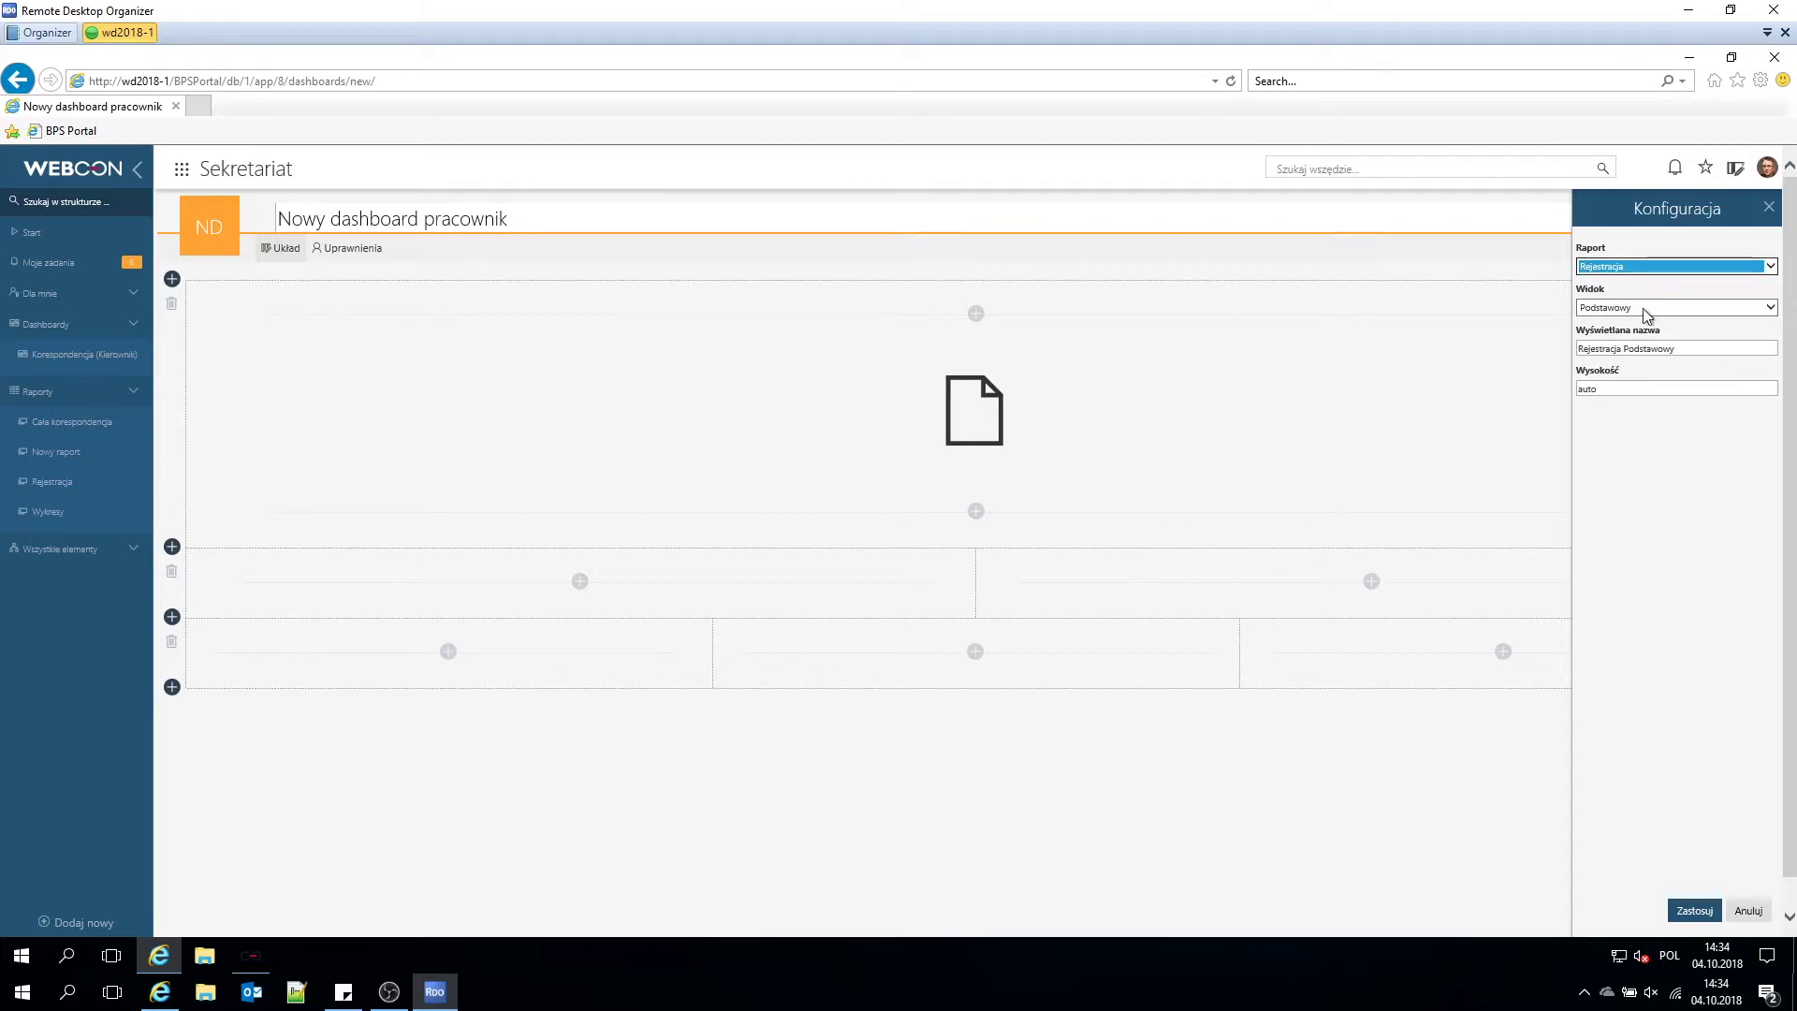
{"action": "left_click", "coordinate": [1694, 910]}
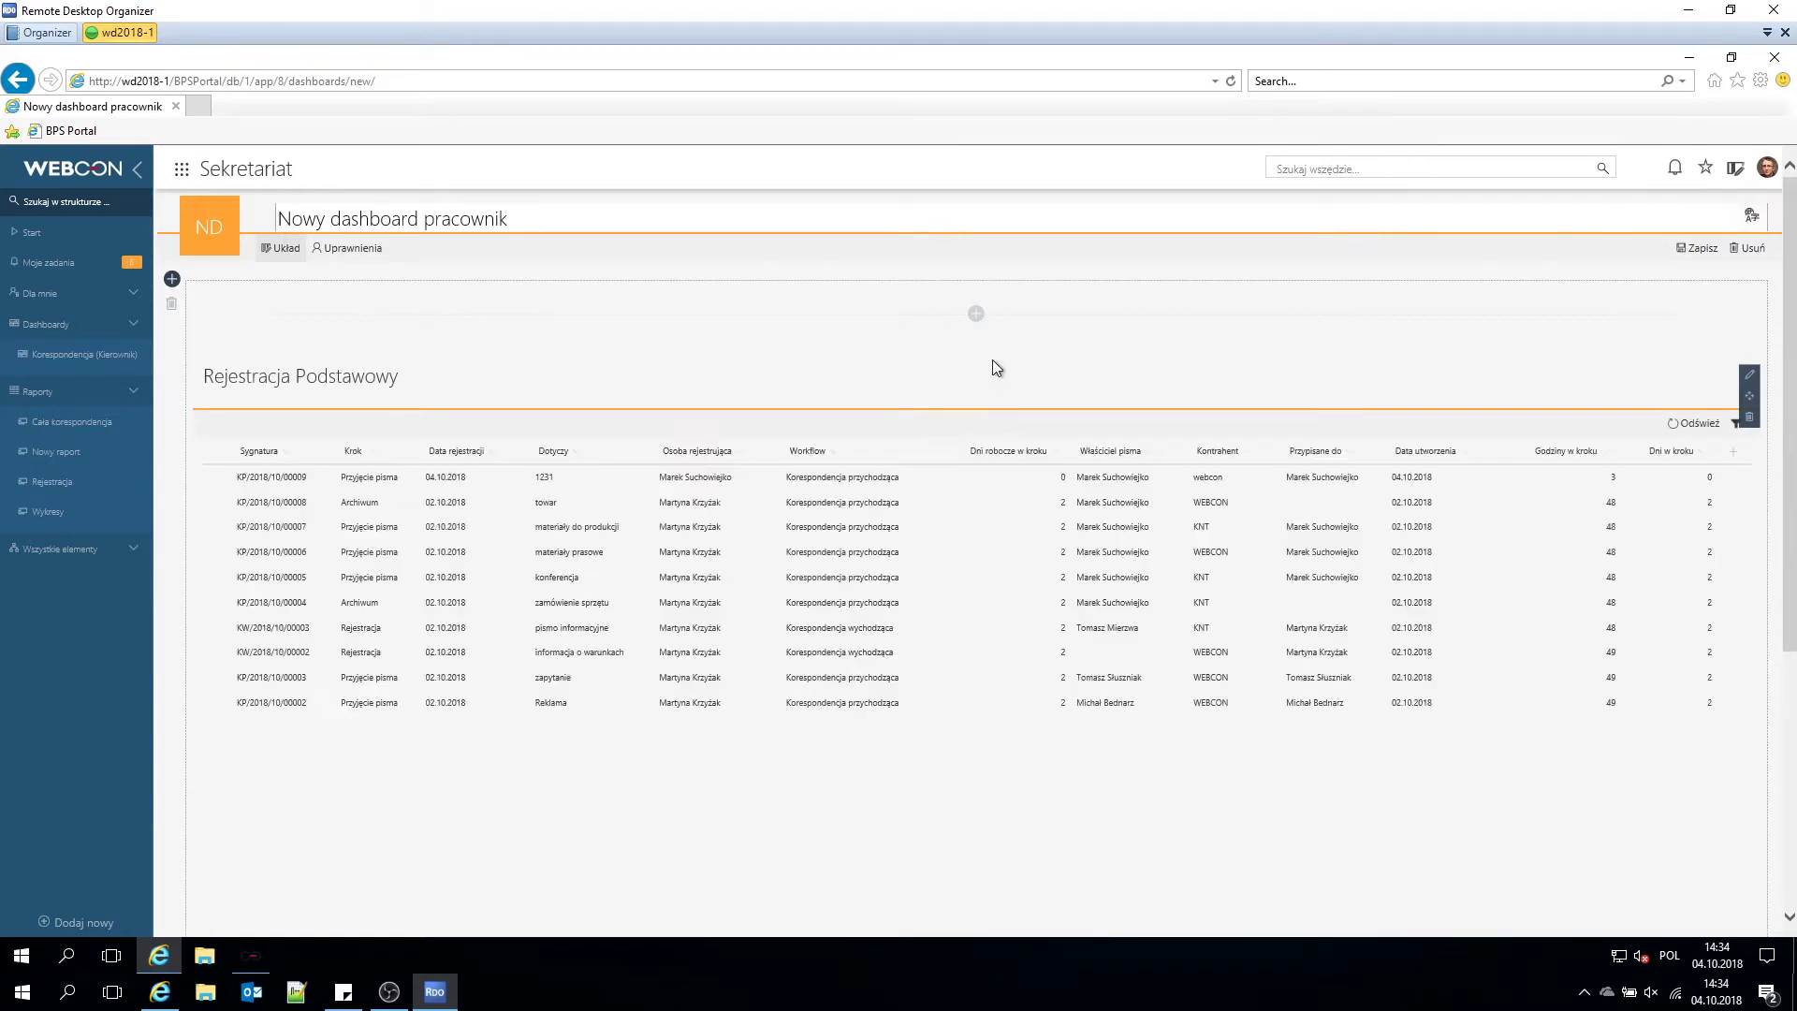
Add a two-column section above the Rejestracja report section and place a Liczba zadań element in its right column.
{"action": "left_click", "coordinate": [173, 280]}
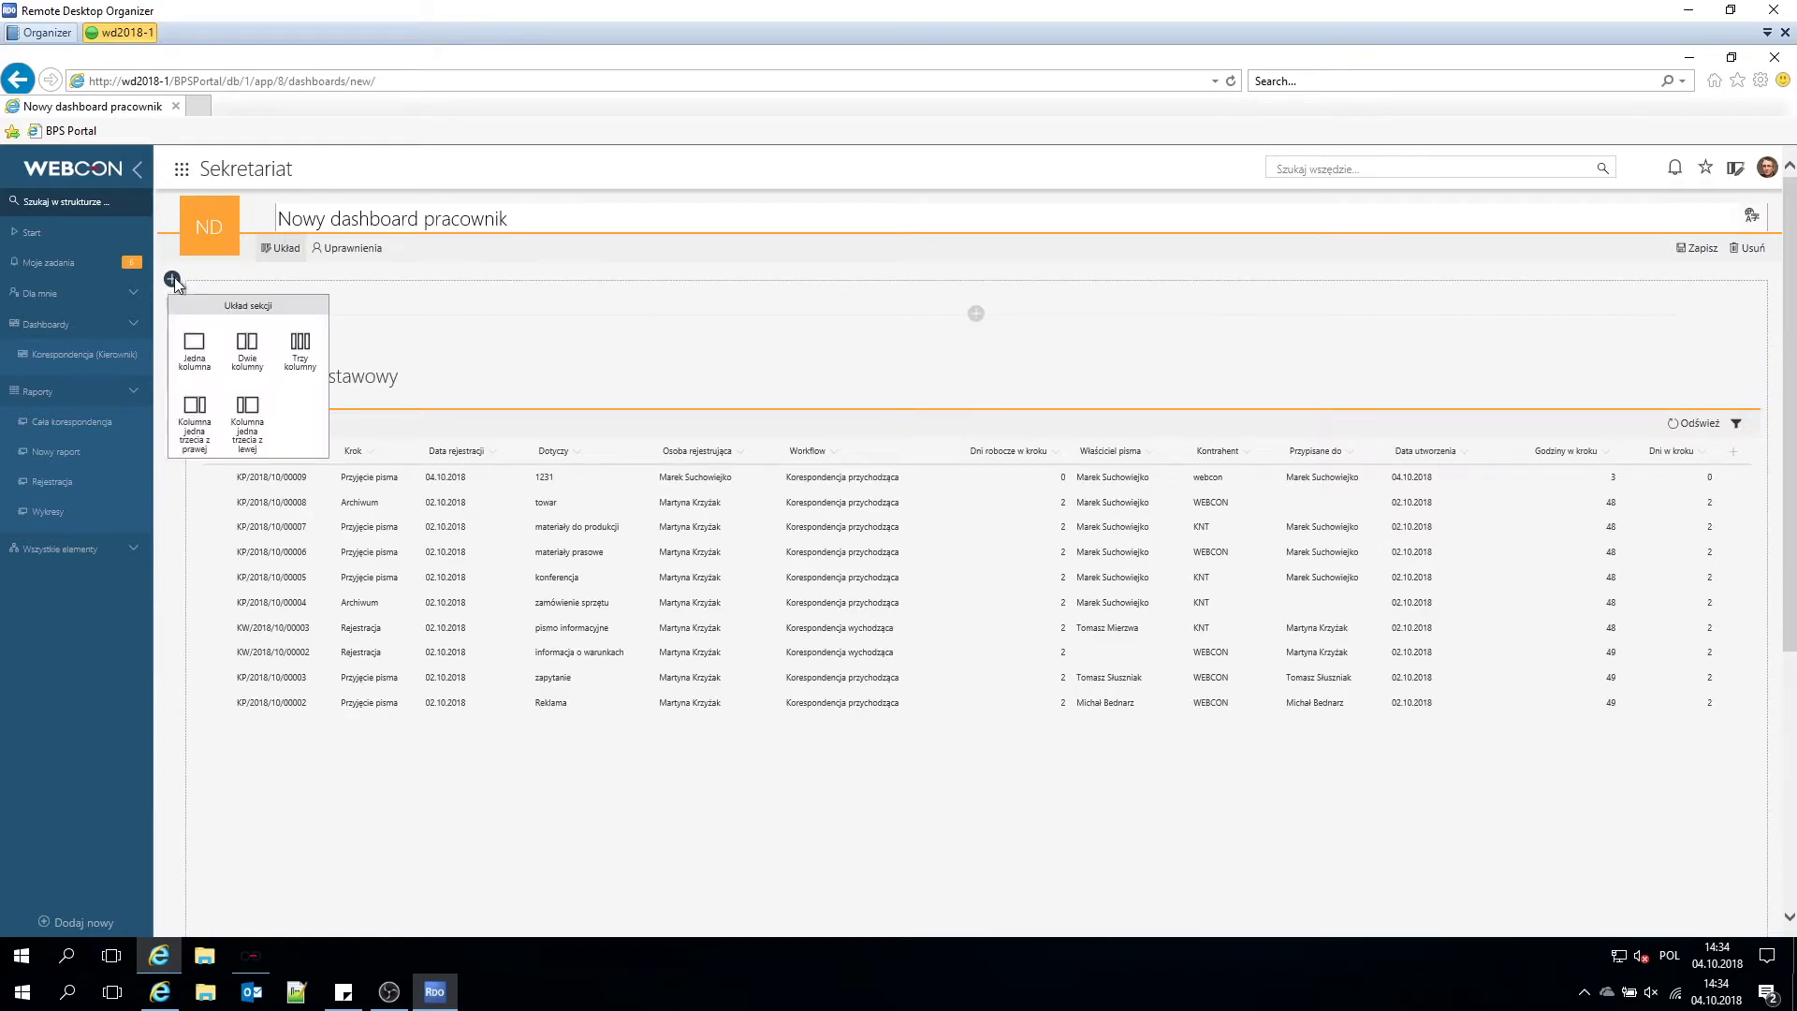
{"action": "left_click", "coordinate": [246, 359]}
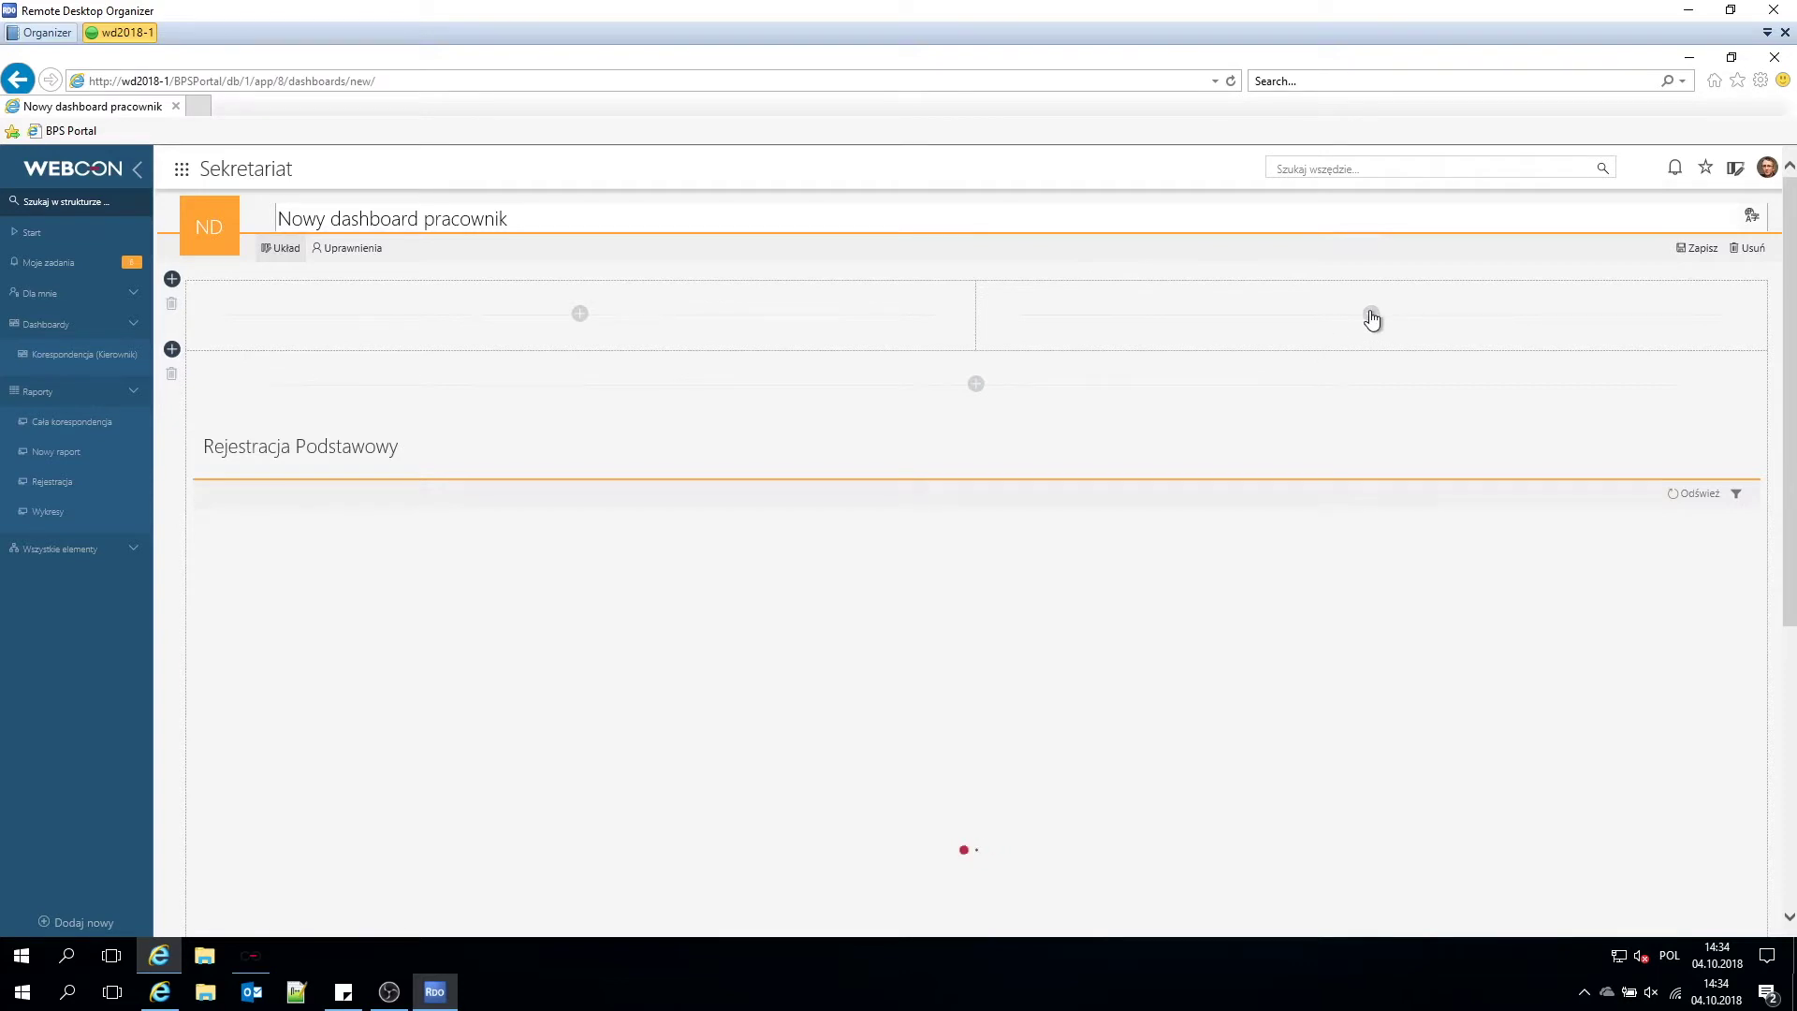
{"action": "left_click", "coordinate": [1370, 317]}
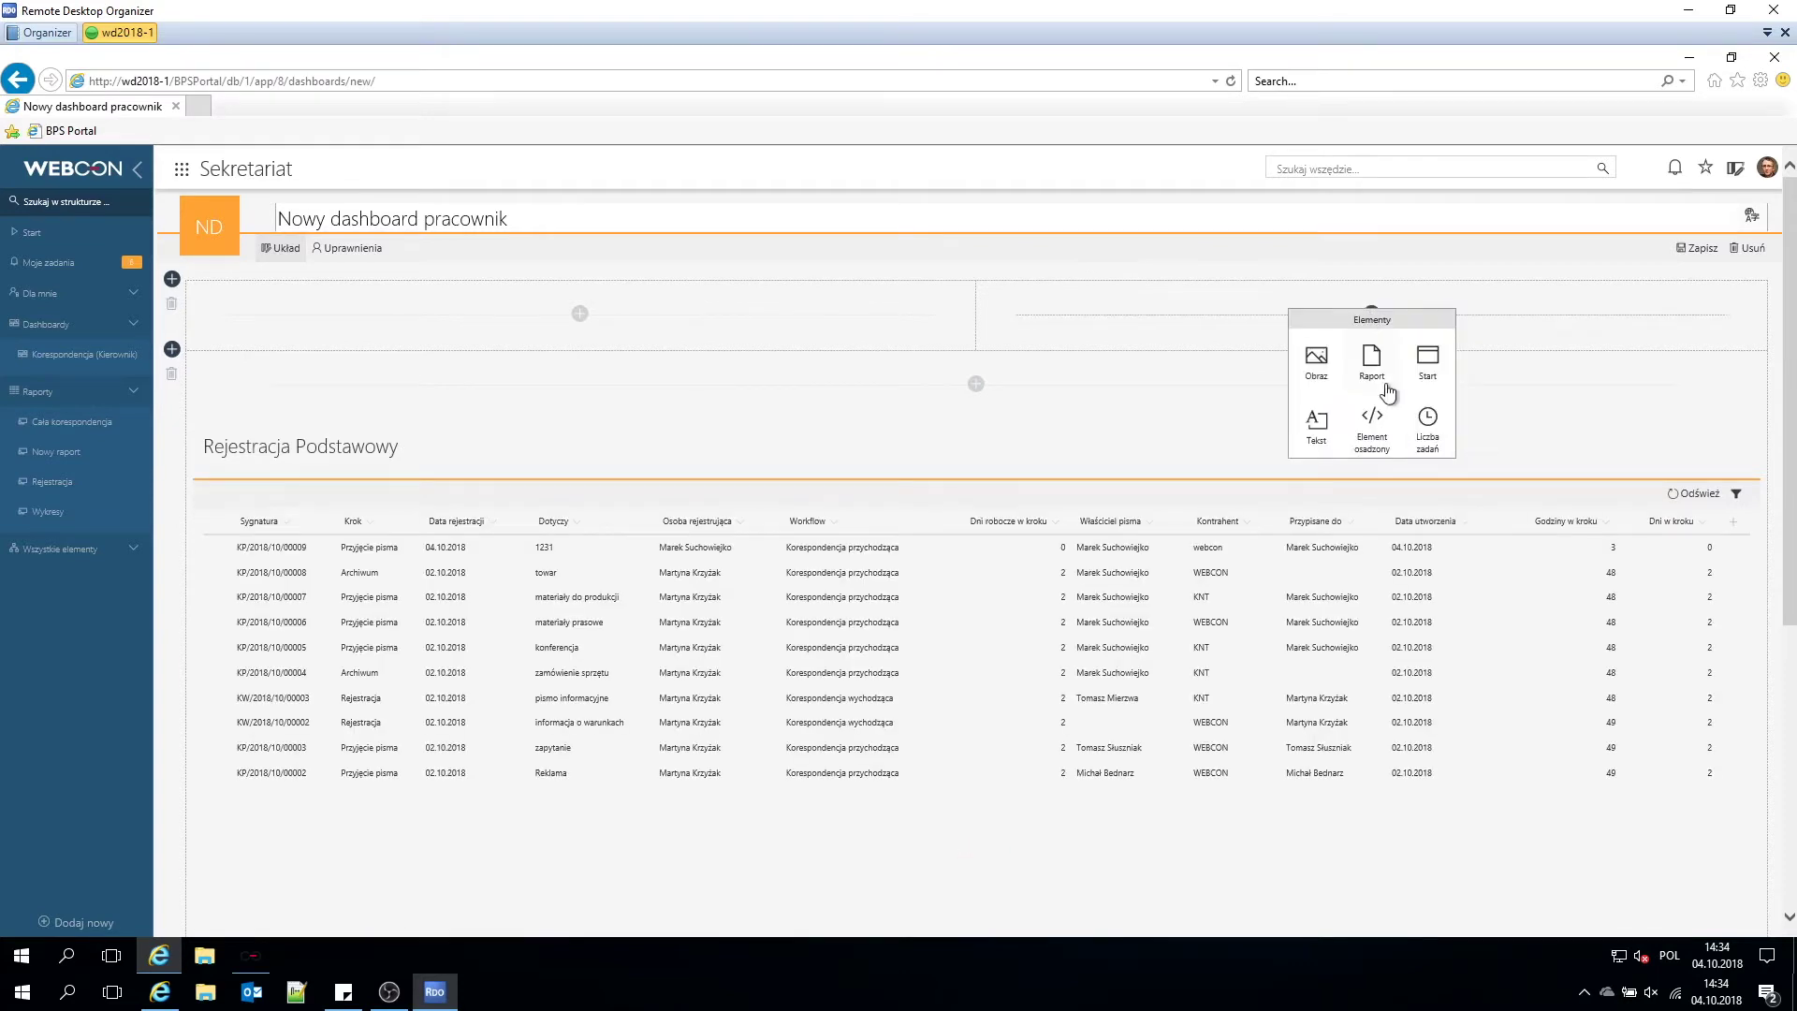
{"action": "left_click", "coordinate": [1431, 430]}
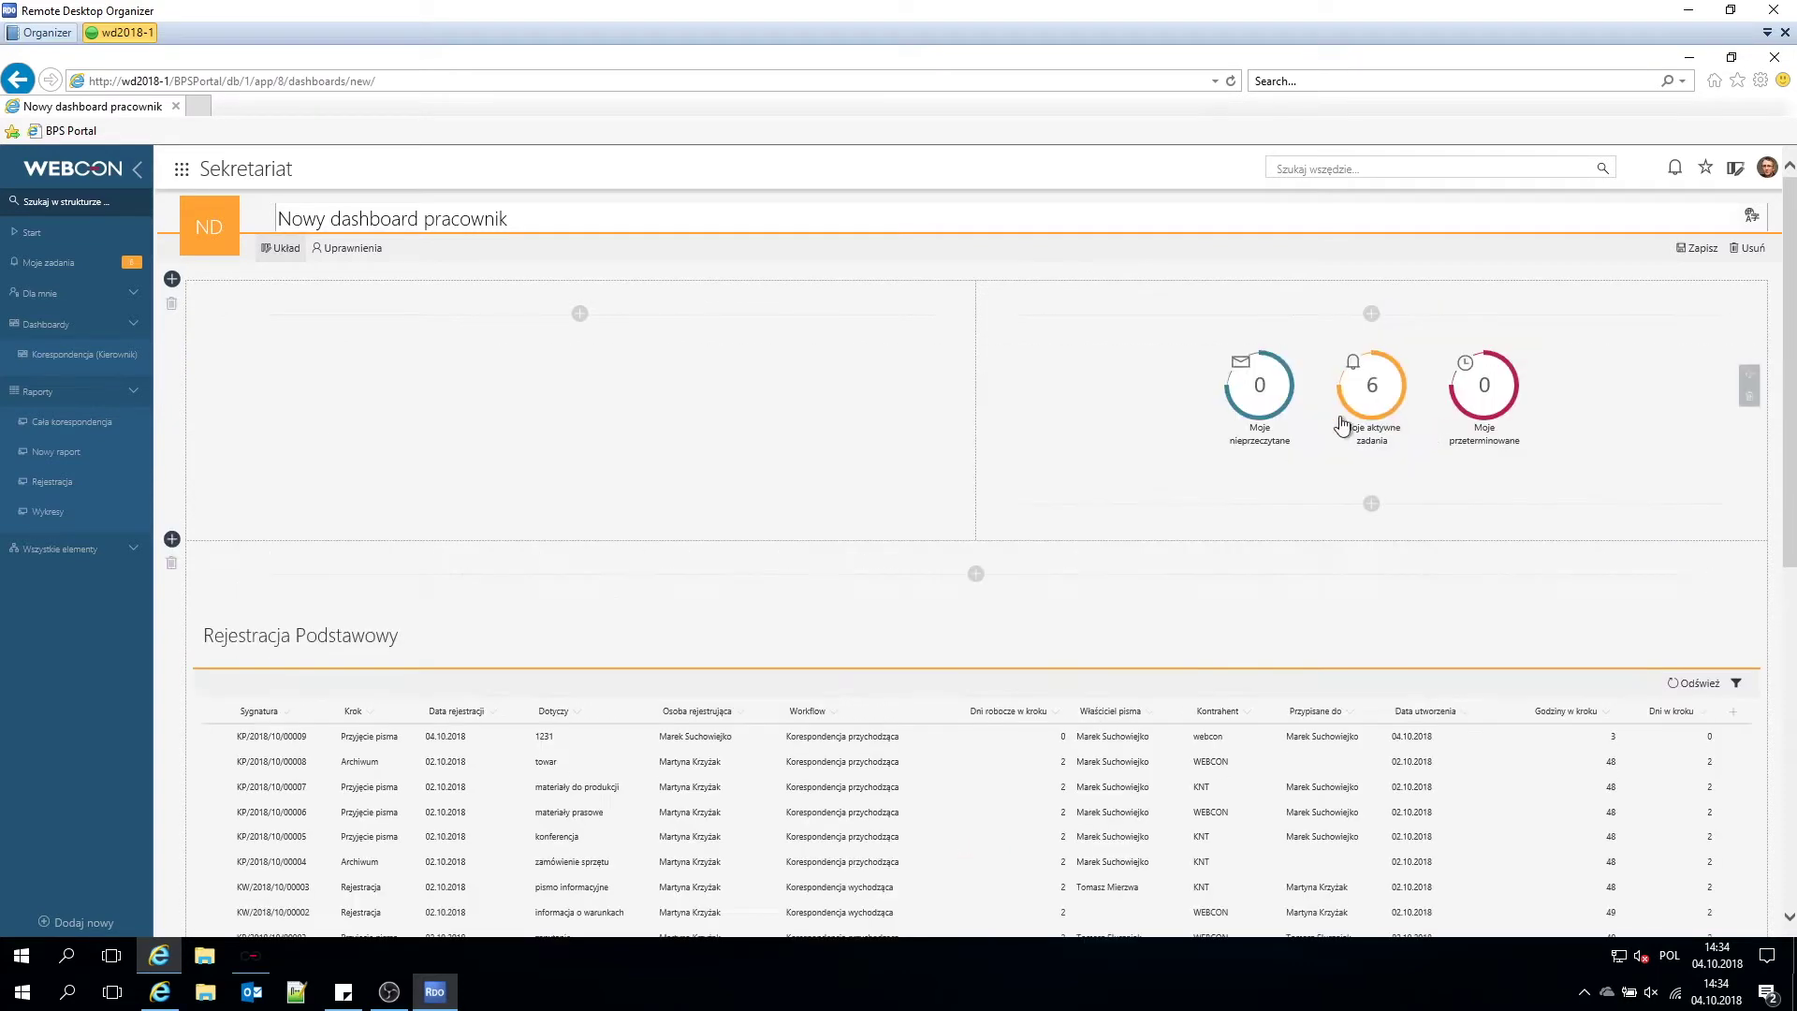
Place a Start element in the left column of the two-column section, offering Startuj nowy obieg KP and Startuj nowy obieg KW.
{"action": "left_click", "coordinate": [580, 315]}
{"action": "left_click", "coordinate": [636, 367]}
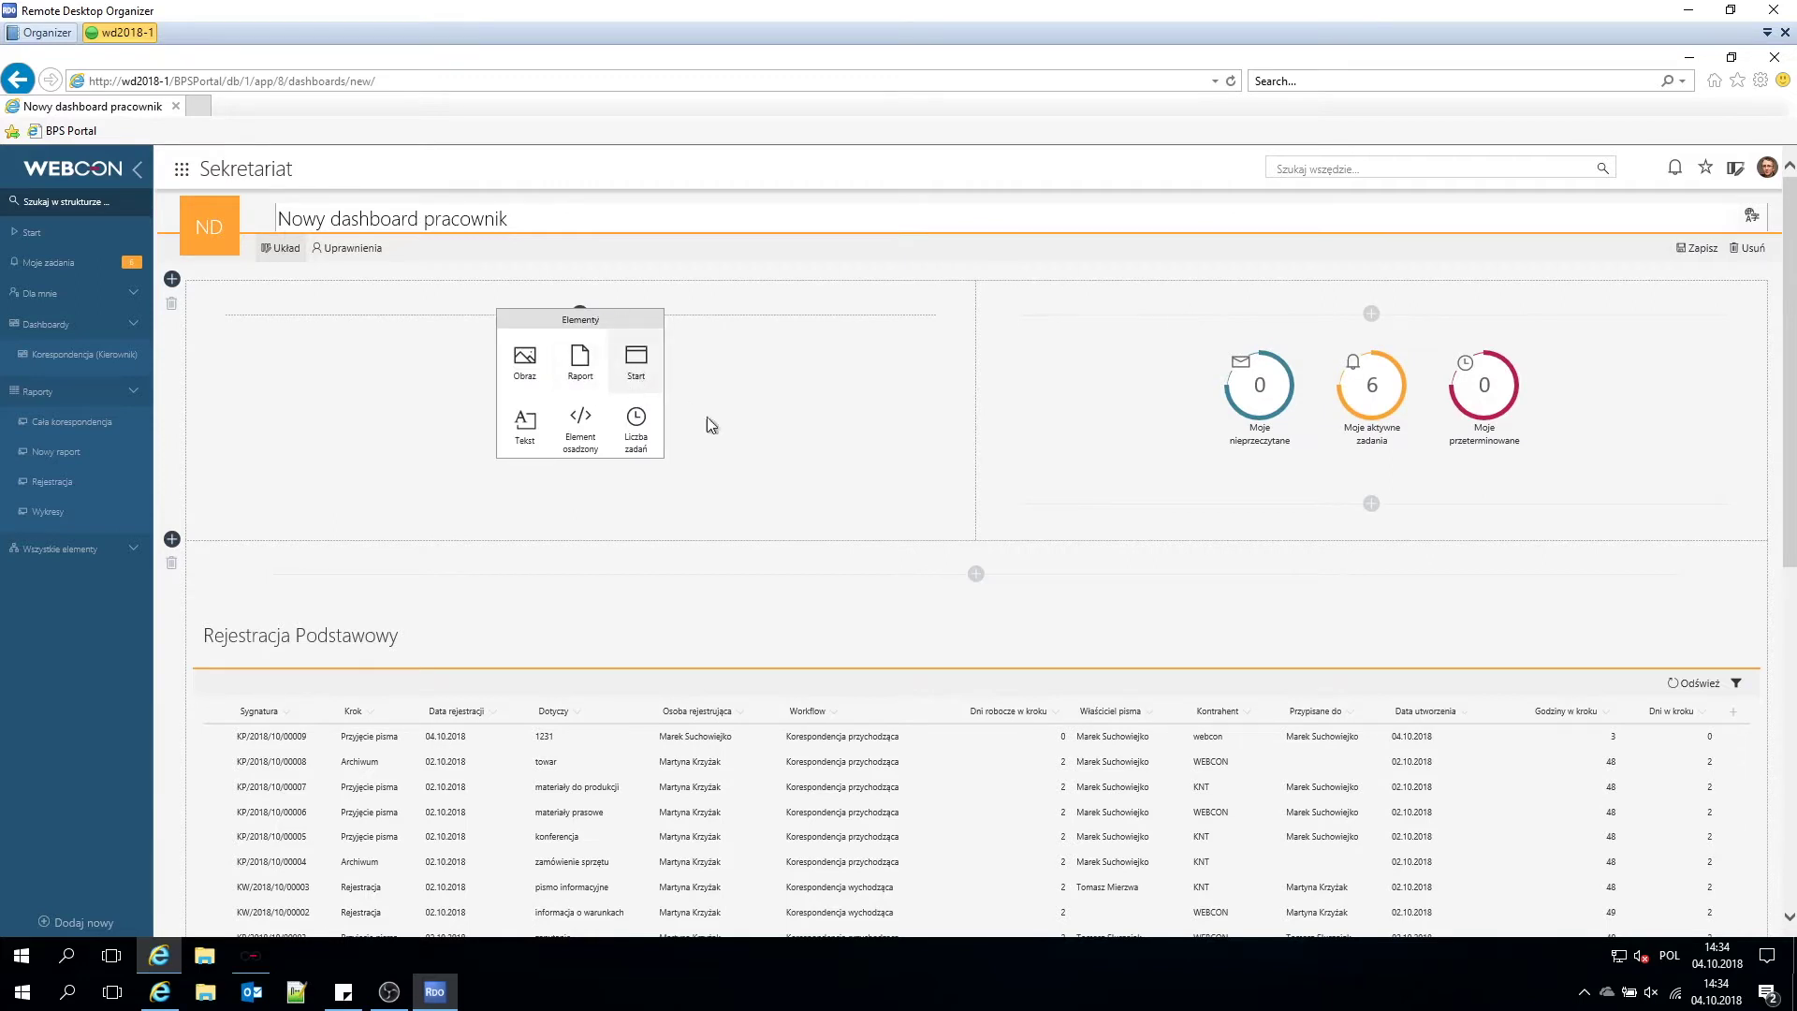
{"action": "left_click", "coordinate": [1595, 316]}
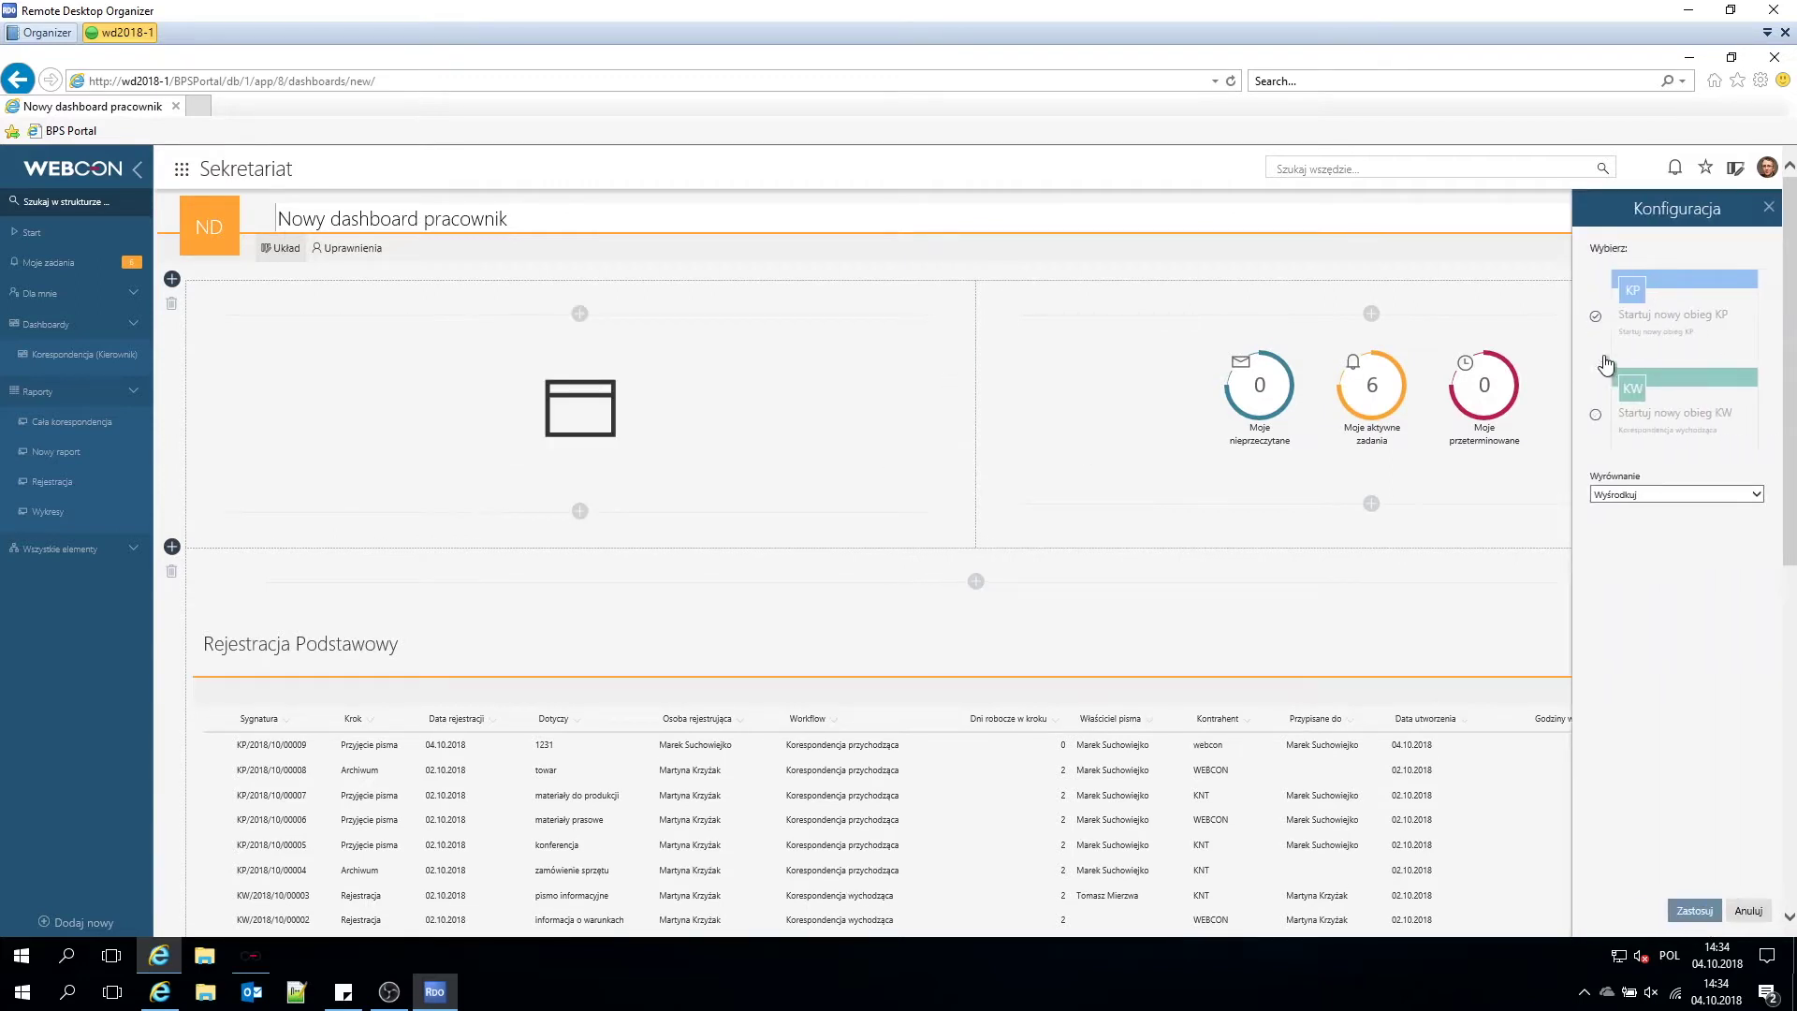
{"action": "left_click", "coordinate": [1595, 415]}
{"action": "left_click", "coordinate": [1694, 909]}
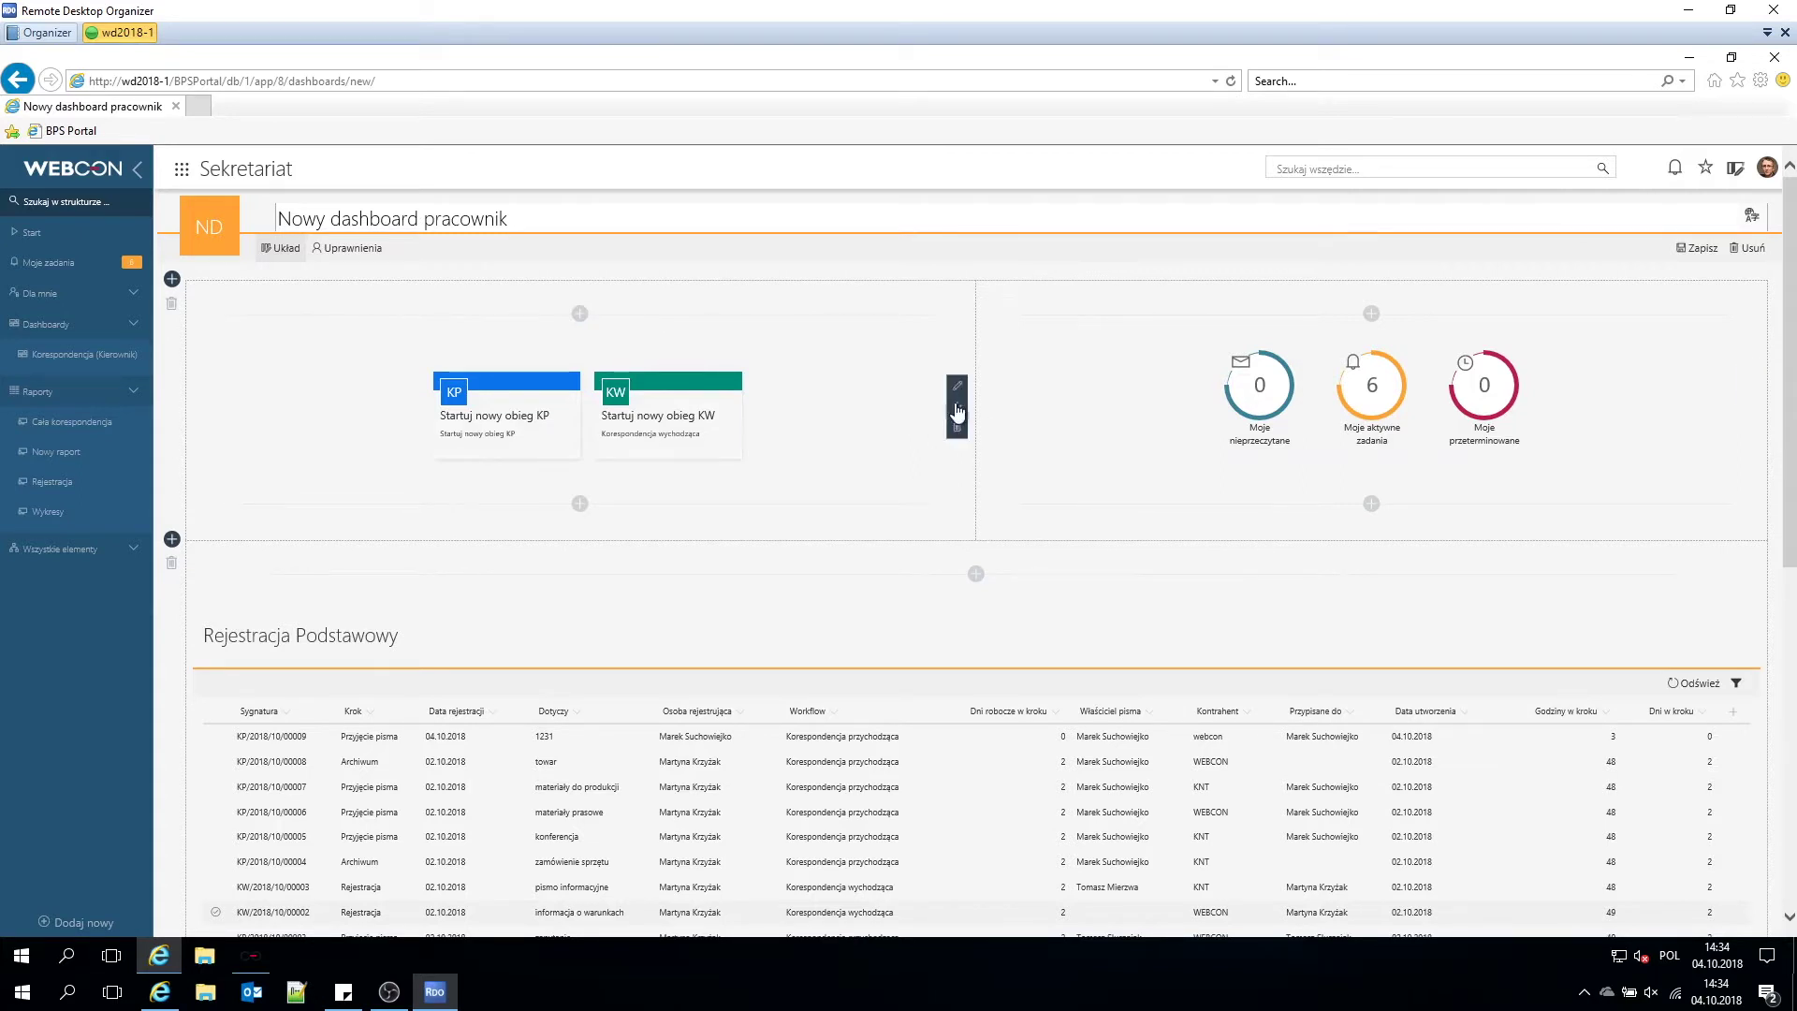
Swap the two elements so the KP and KW start tiles are in the right column and the task counters in the left.
{"action": "left_click_drag", "start_coordinate": [957, 406], "coordinate": [1255, 313]}
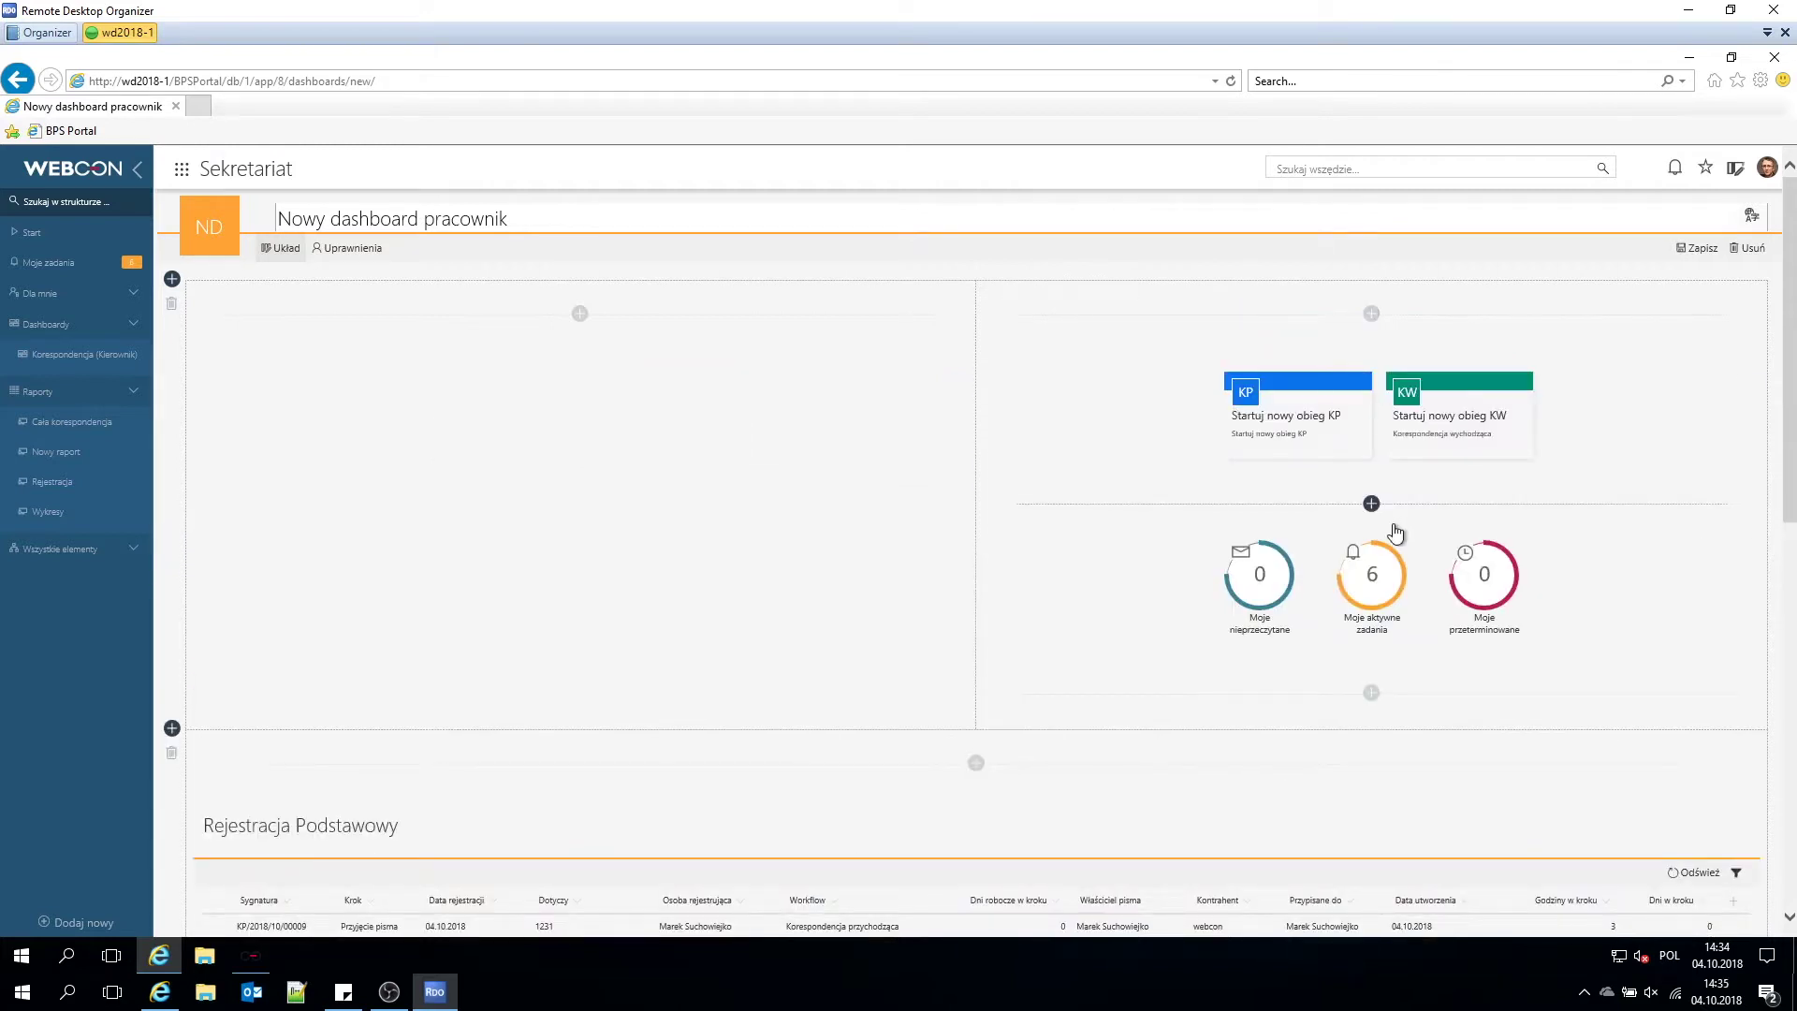
{"action": "mouse_move", "coordinate": [1684, 565]}
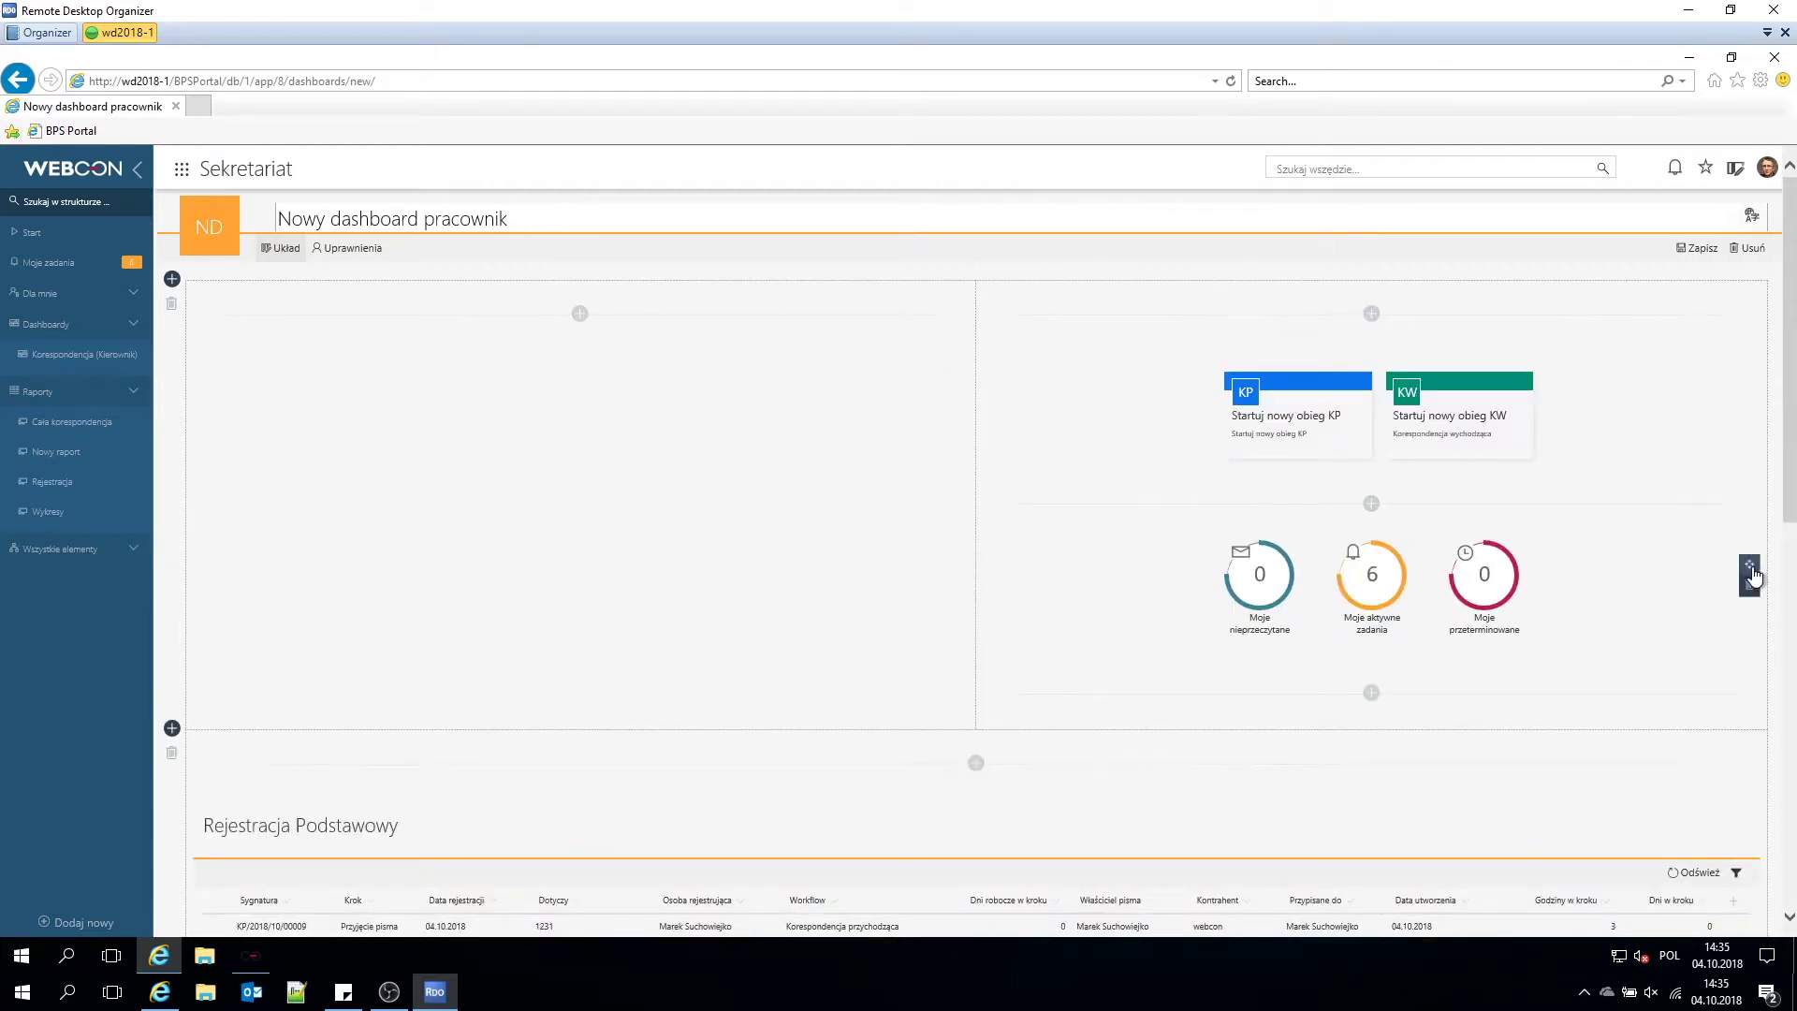
{"action": "left_click_drag", "start_coordinate": [1750, 573], "coordinate": [833, 393]}
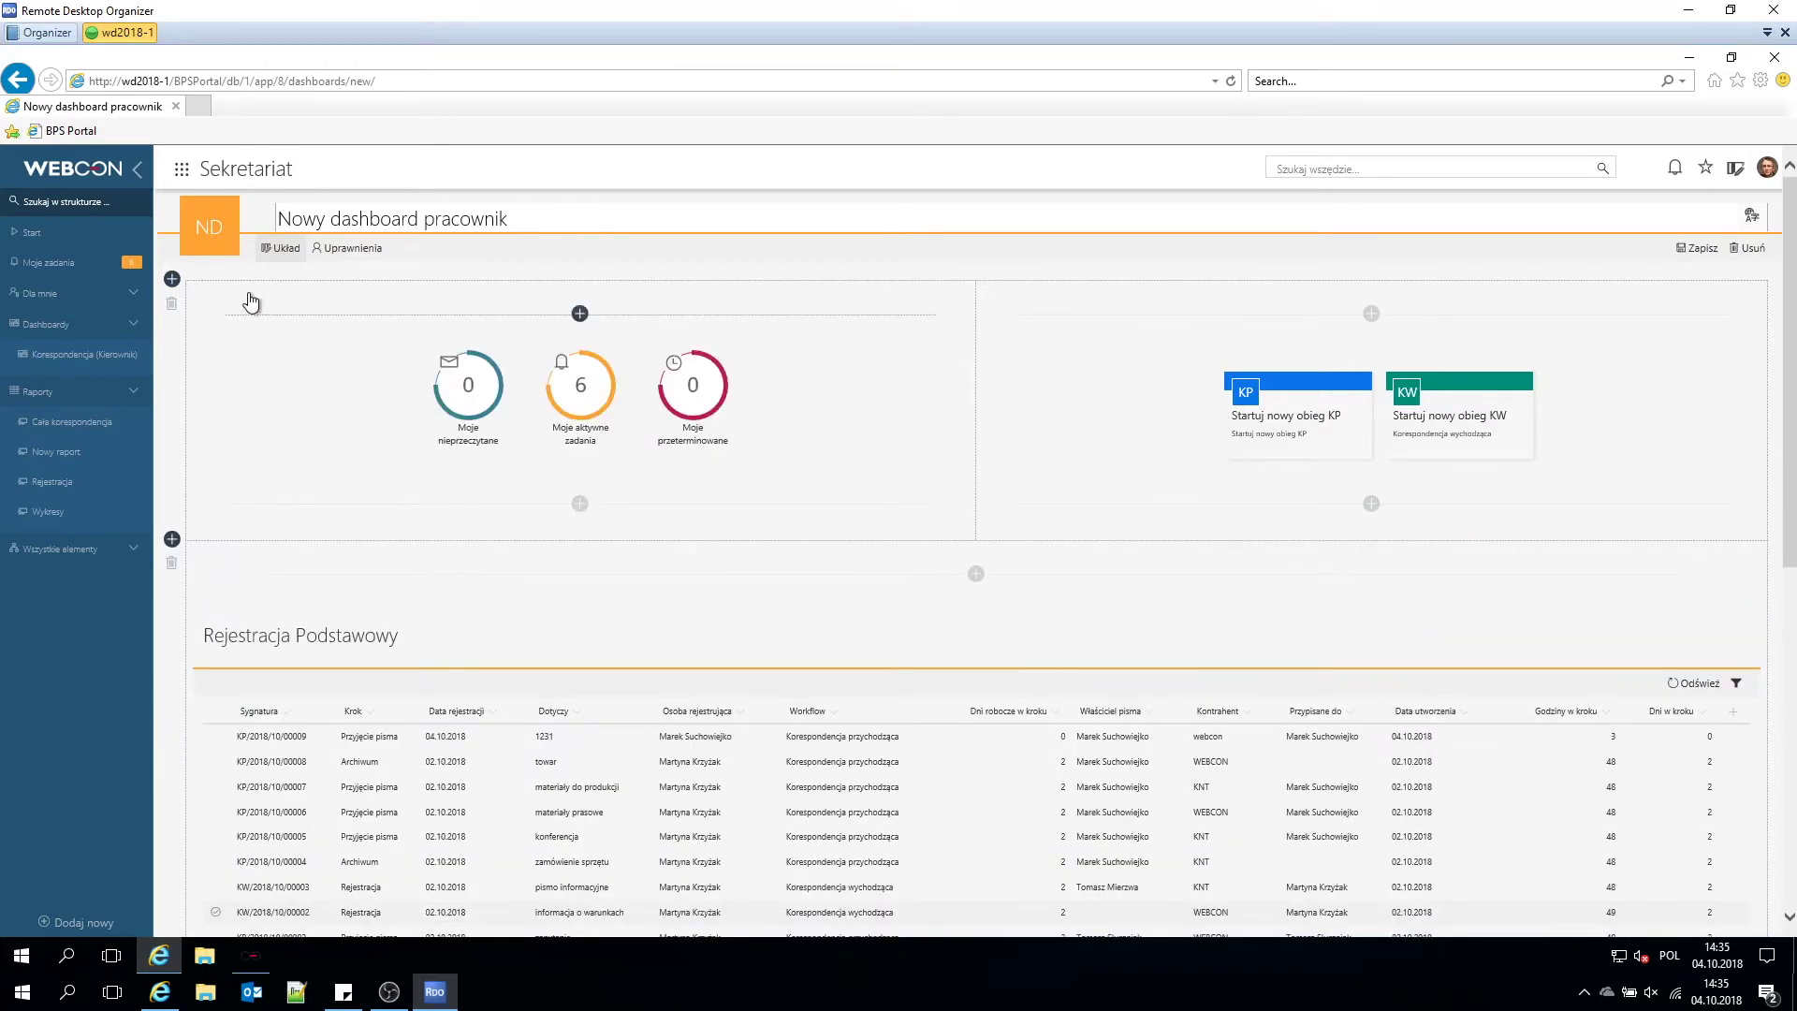
Open the new dashboard's permissions and look at the available Widoczność options.
{"action": "left_click", "coordinate": [347, 248]}
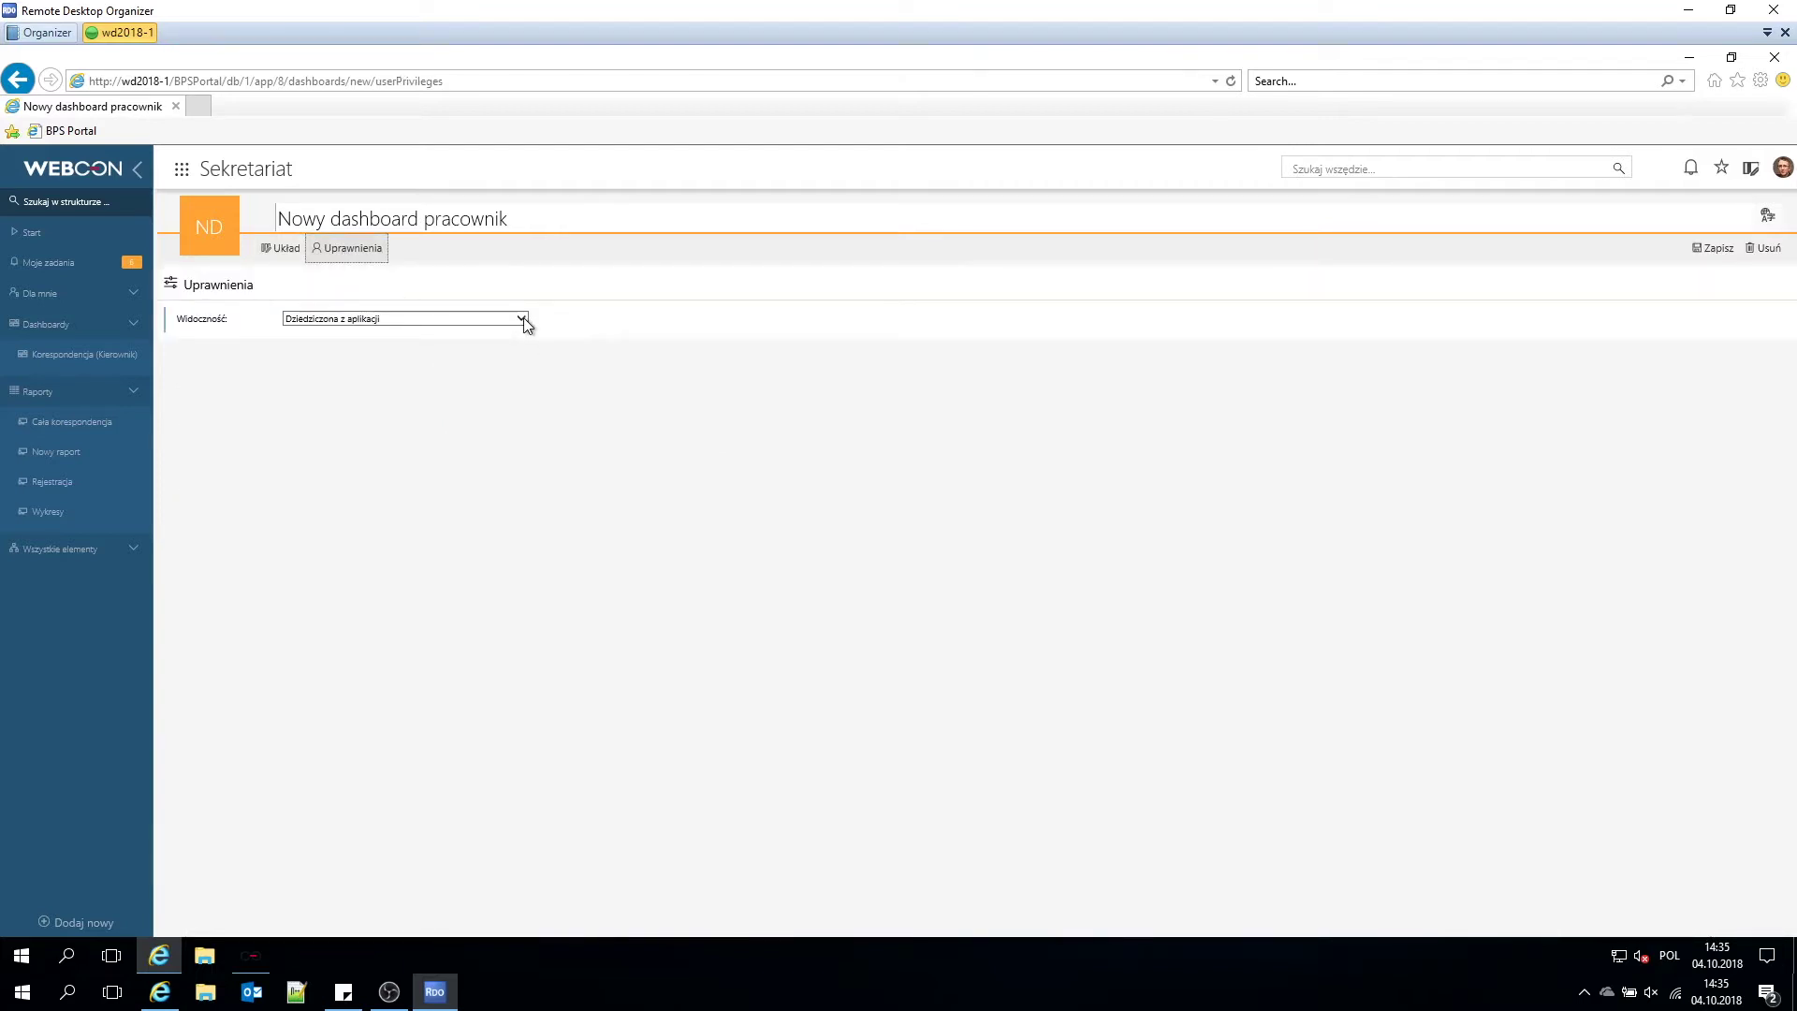
{"action": "left_click", "coordinate": [523, 319]}
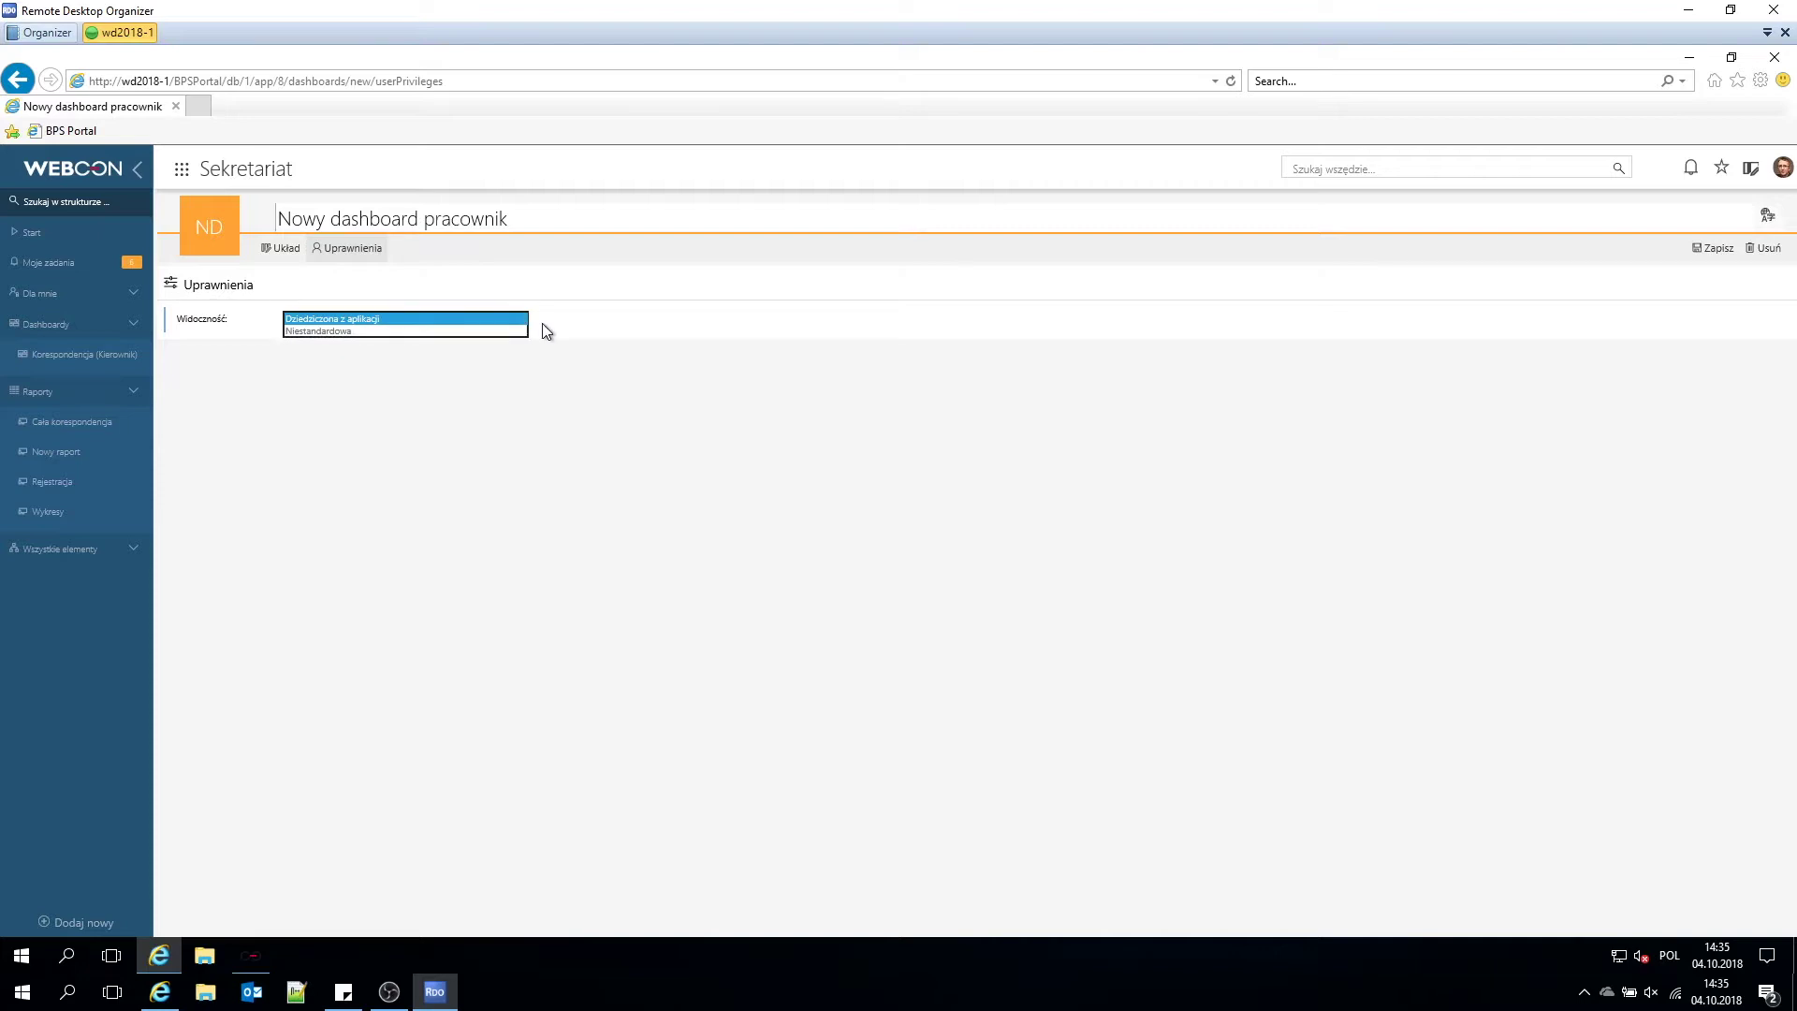
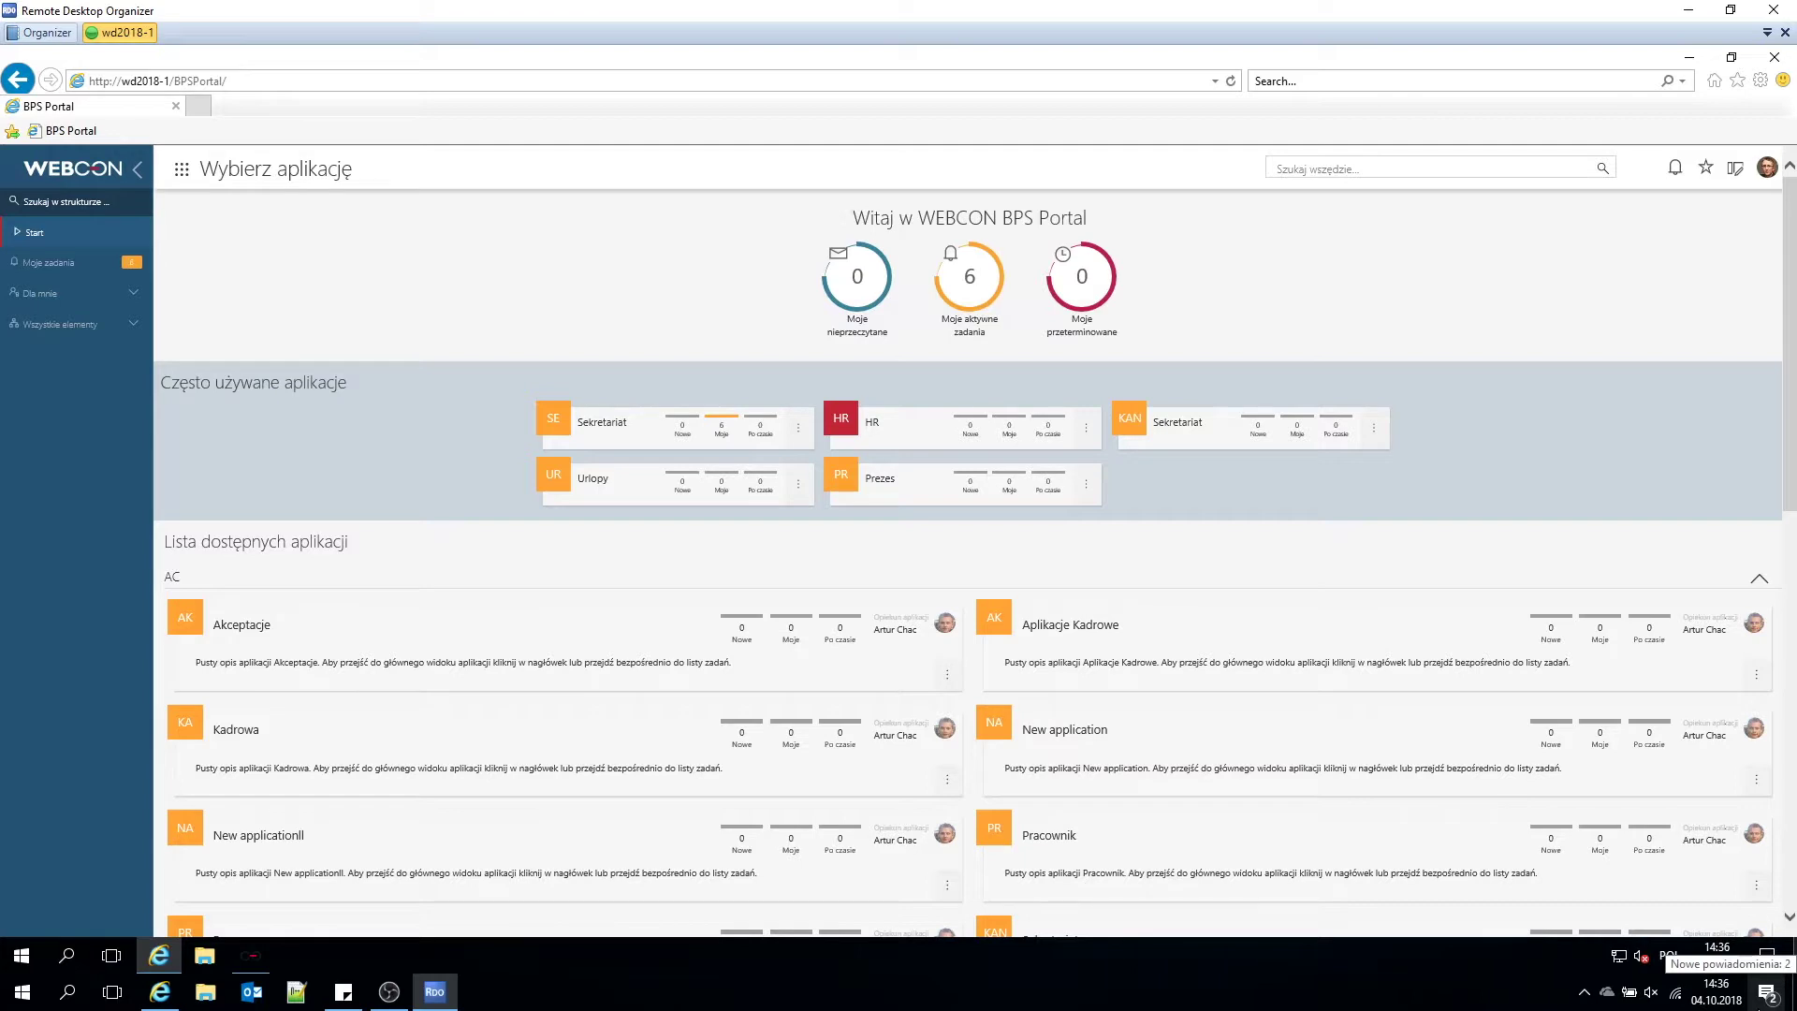
Open the Sekretariat application and view its Moje zadania list with the first task's form.
{"action": "left_click", "coordinate": [238, 192]}
{"action": "left_click", "coordinate": [223, 267]}
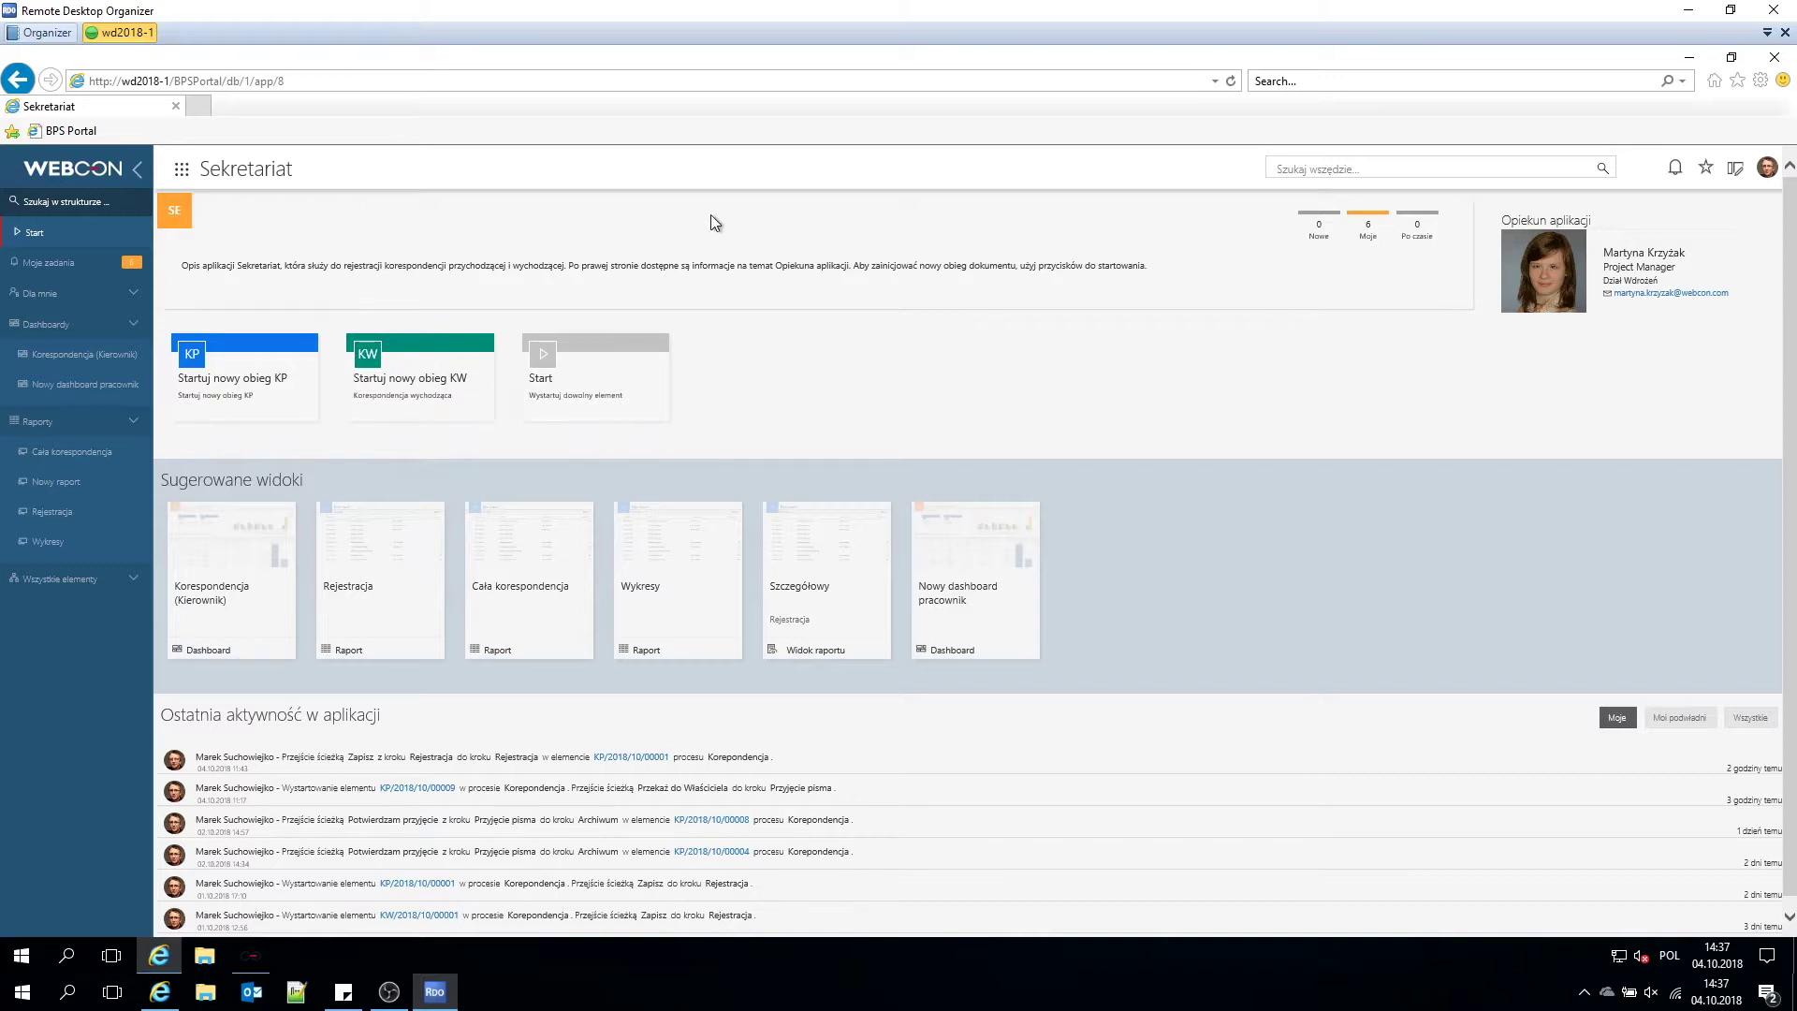
{"action": "left_click", "coordinate": [49, 262]}
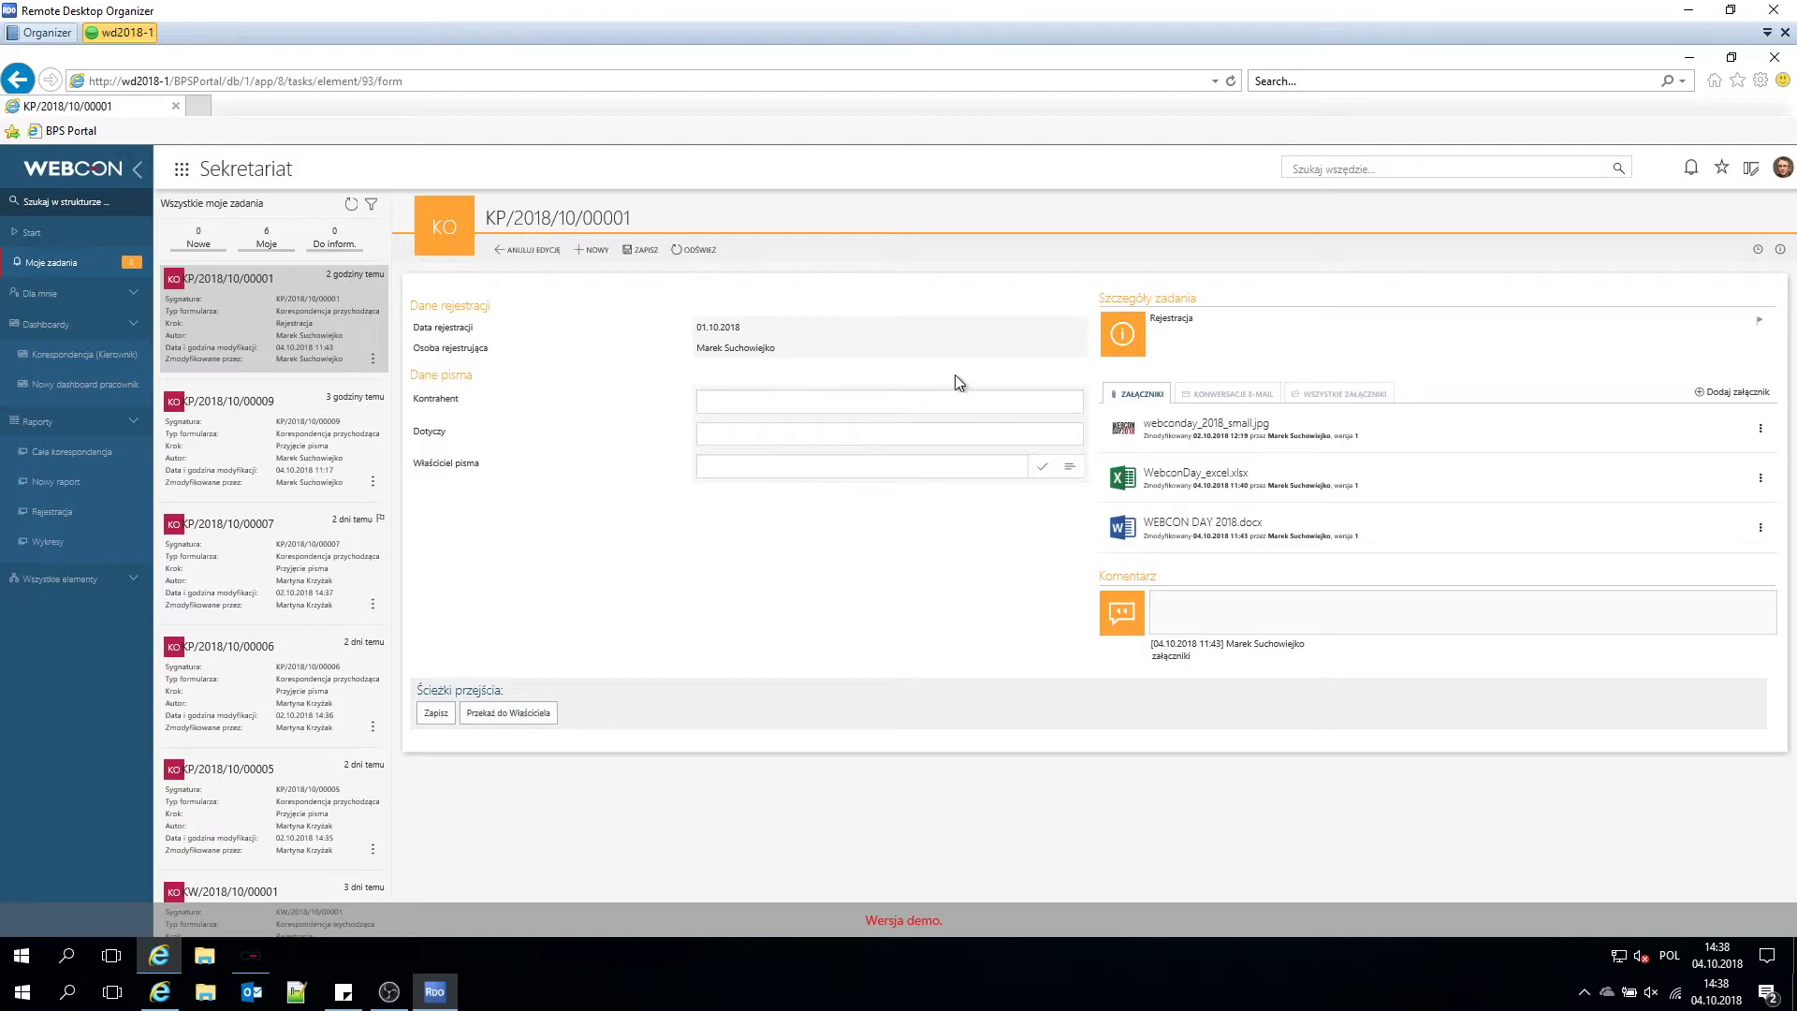
Start a new correspondence element and search its Właściciel pisma picker for "a", leaving the field without a selection.
{"action": "left_click", "coordinate": [592, 250]}
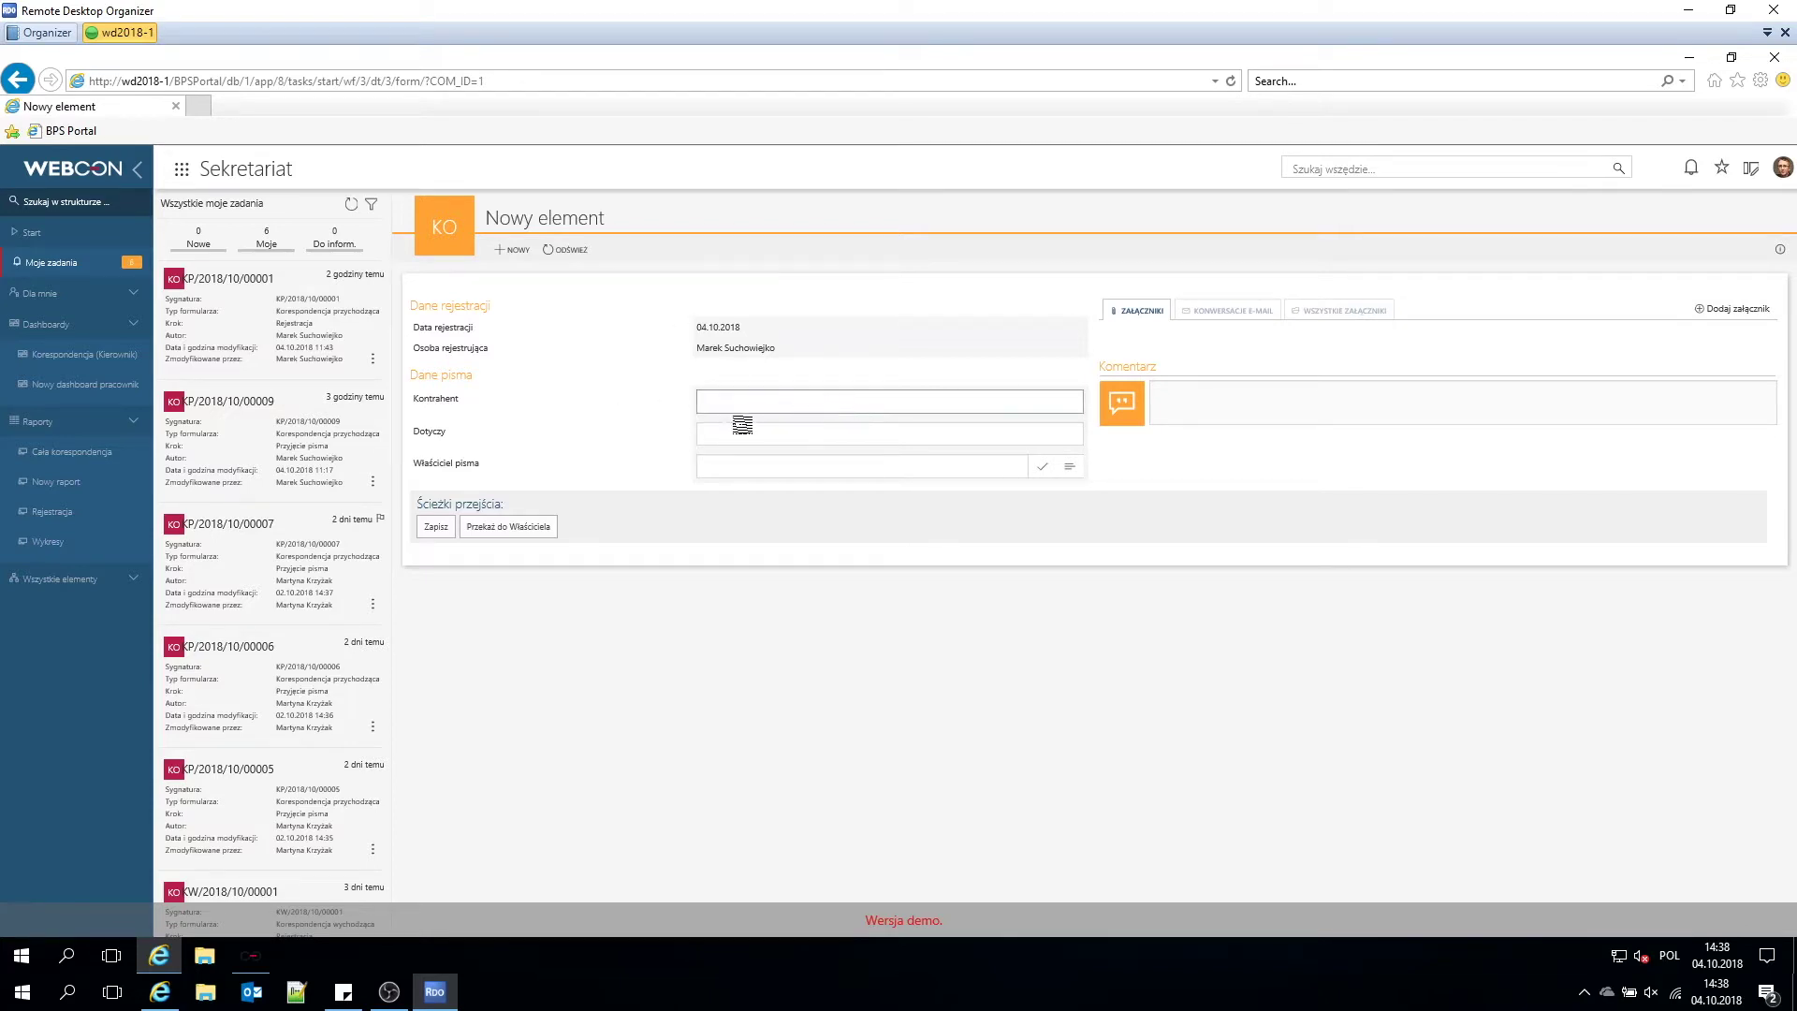
{"action": "left_click", "coordinate": [1069, 466]}
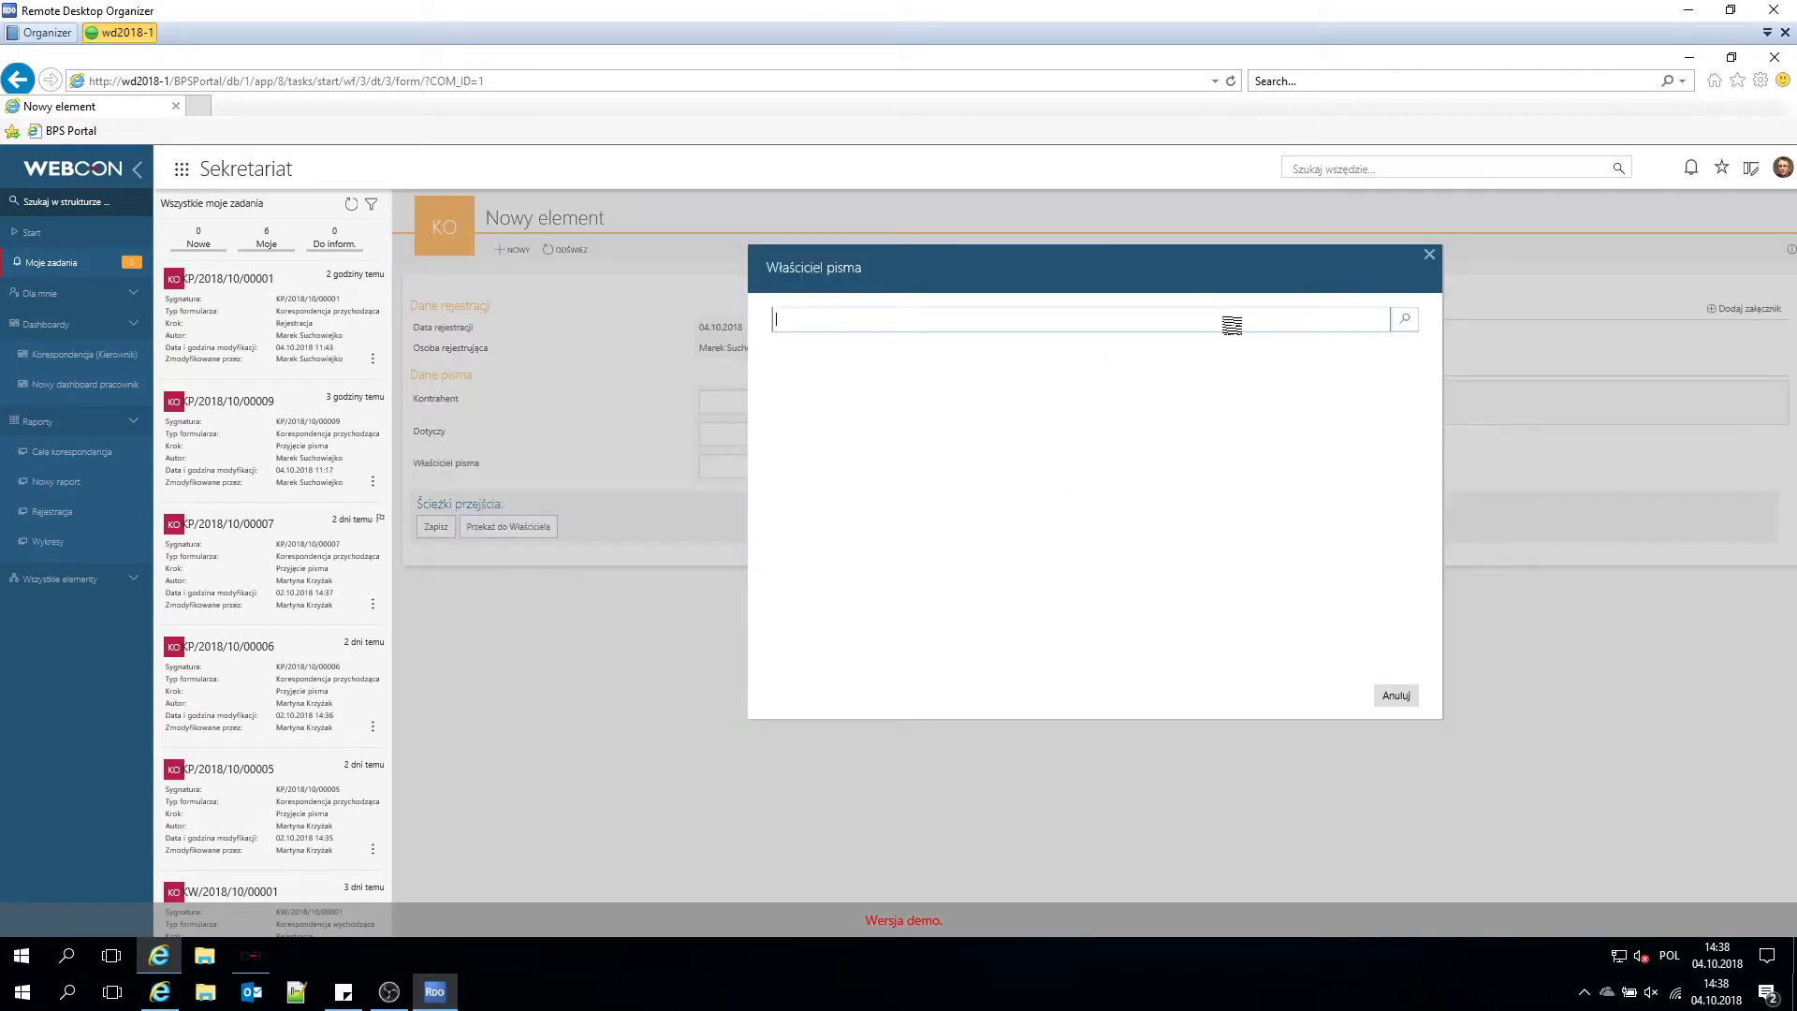
{"action": "type", "text": "a"}
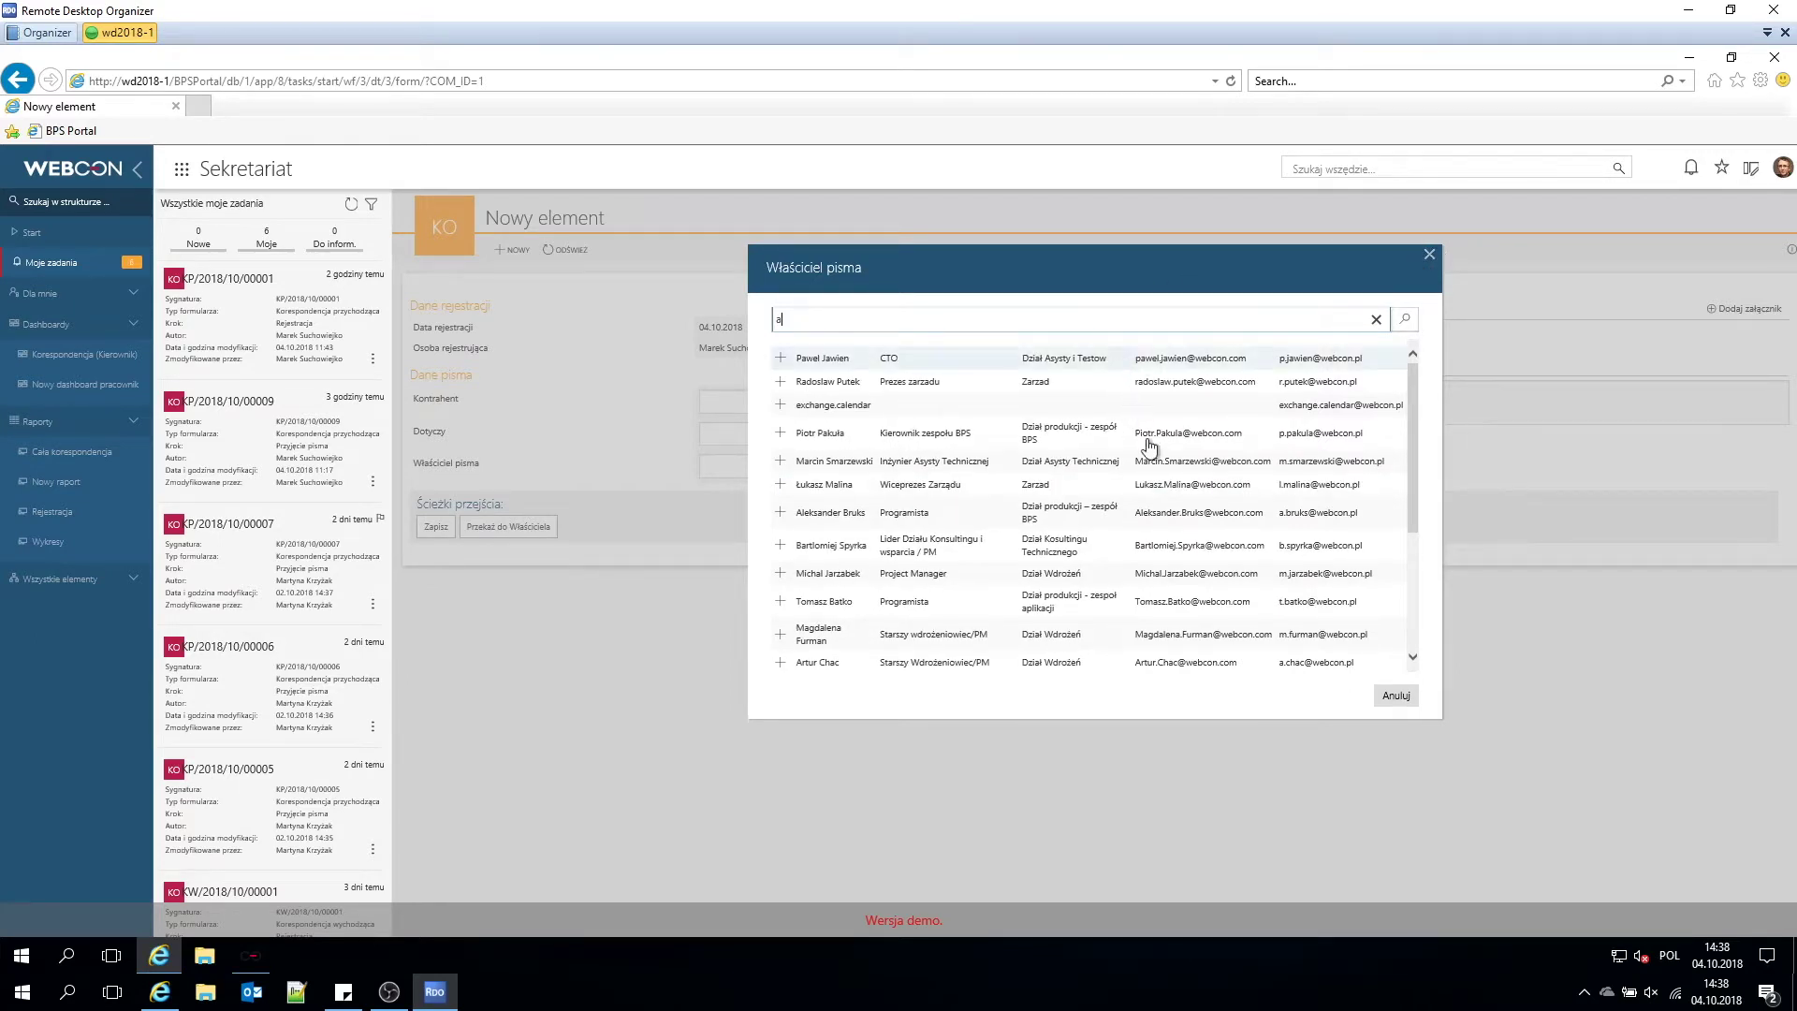
{"action": "left_click", "coordinate": [1429, 256]}
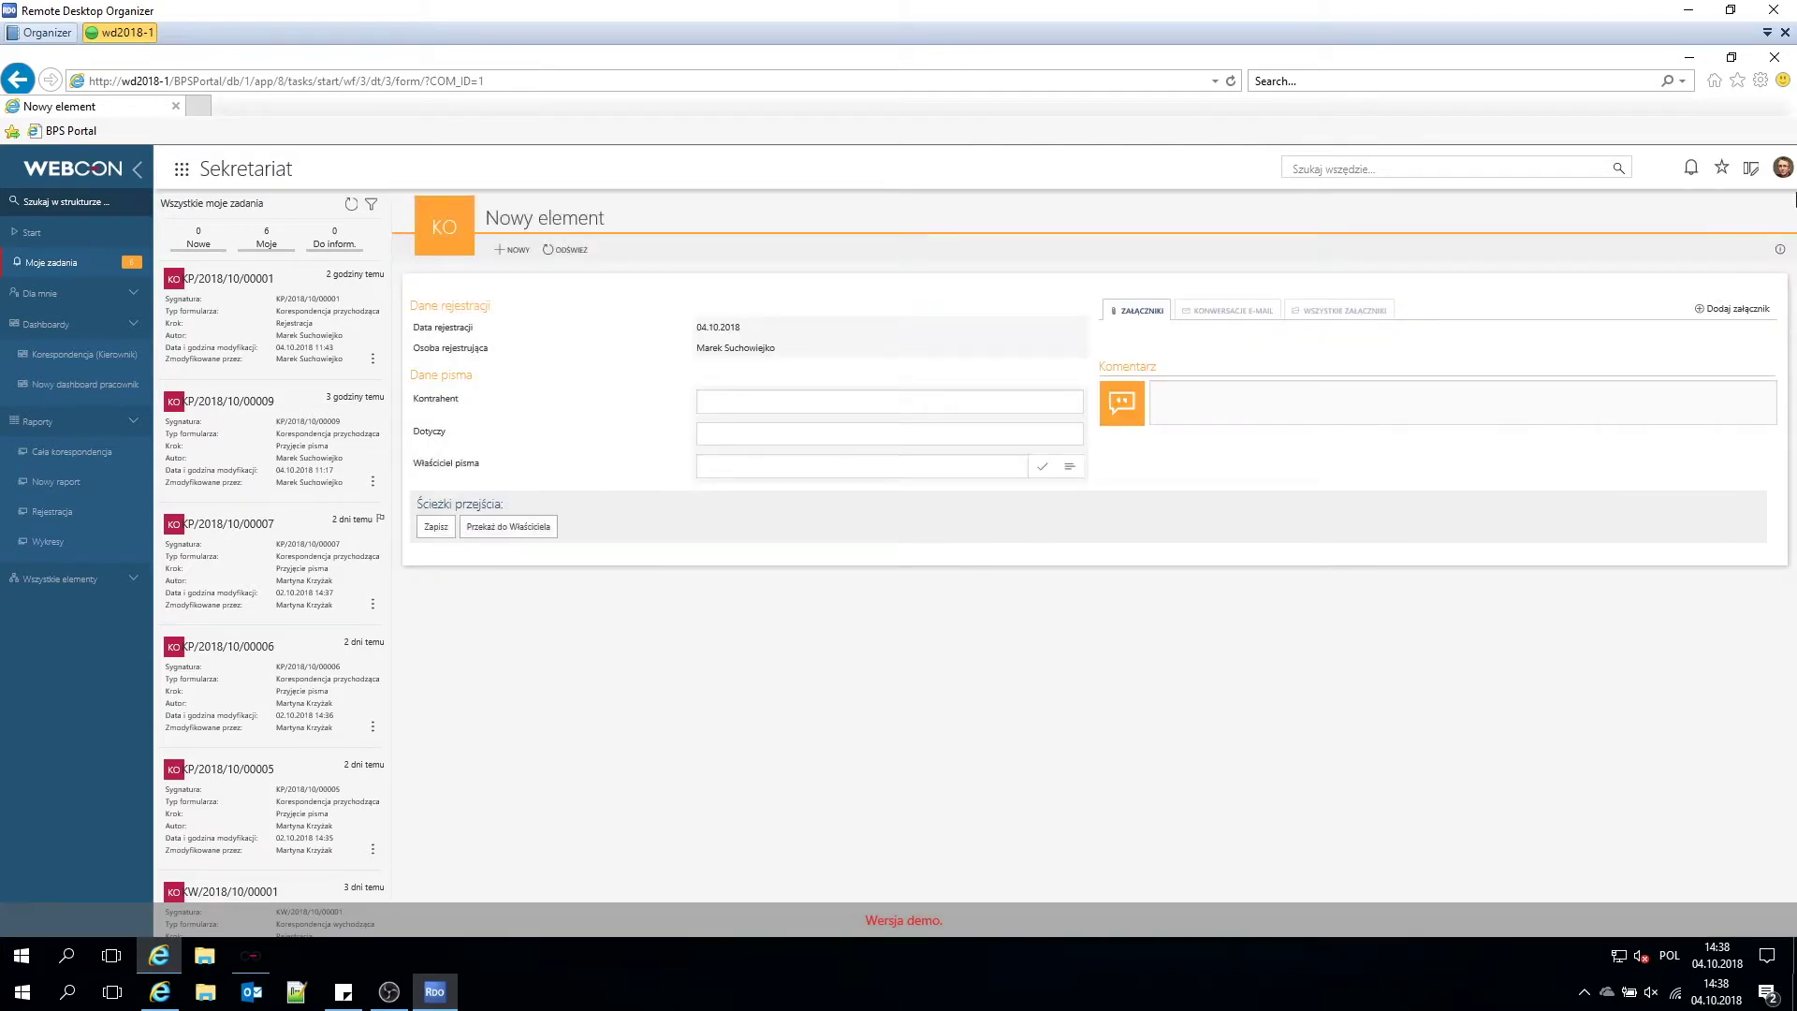
Show and hide the info panel of the new element to view its process, steps and details.
{"action": "left_click", "coordinate": [1779, 249]}
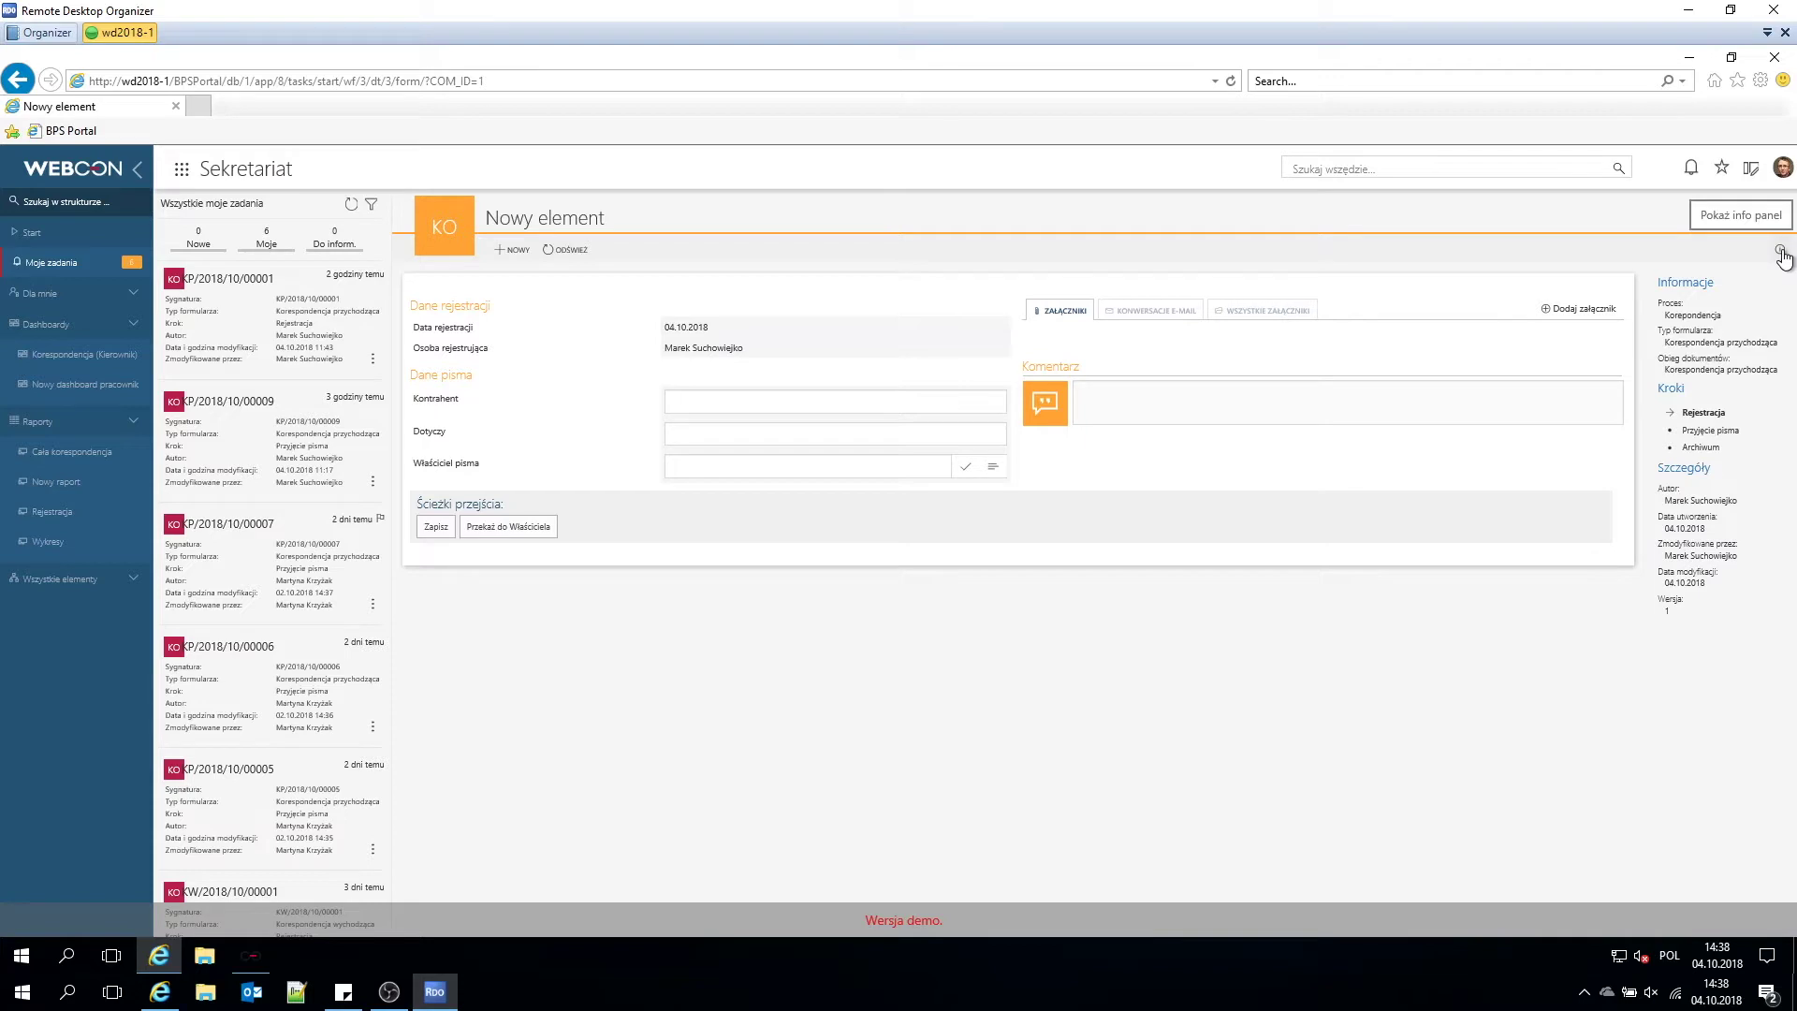
{"action": "left_click", "coordinate": [1781, 254]}
{"action": "left_click", "coordinate": [1781, 254]}
{"action": "left_click", "coordinate": [1781, 255]}
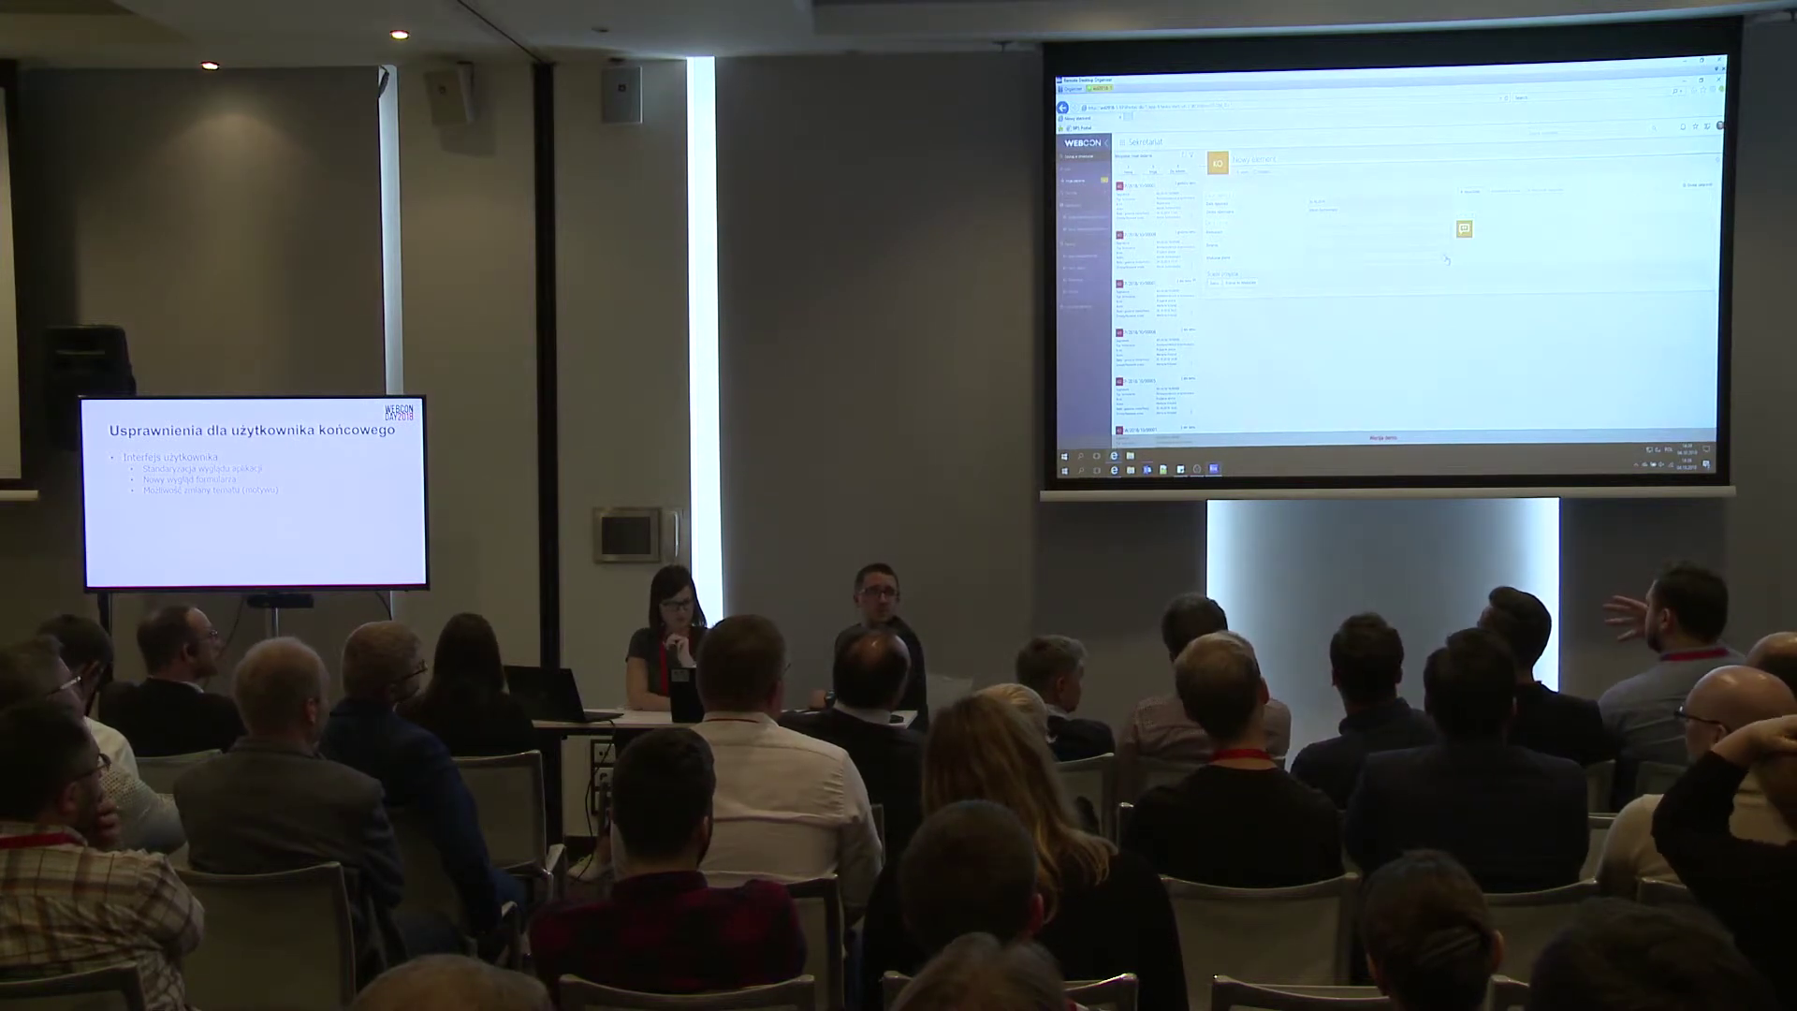
{"action": "left_click", "coordinate": [1464, 229]}
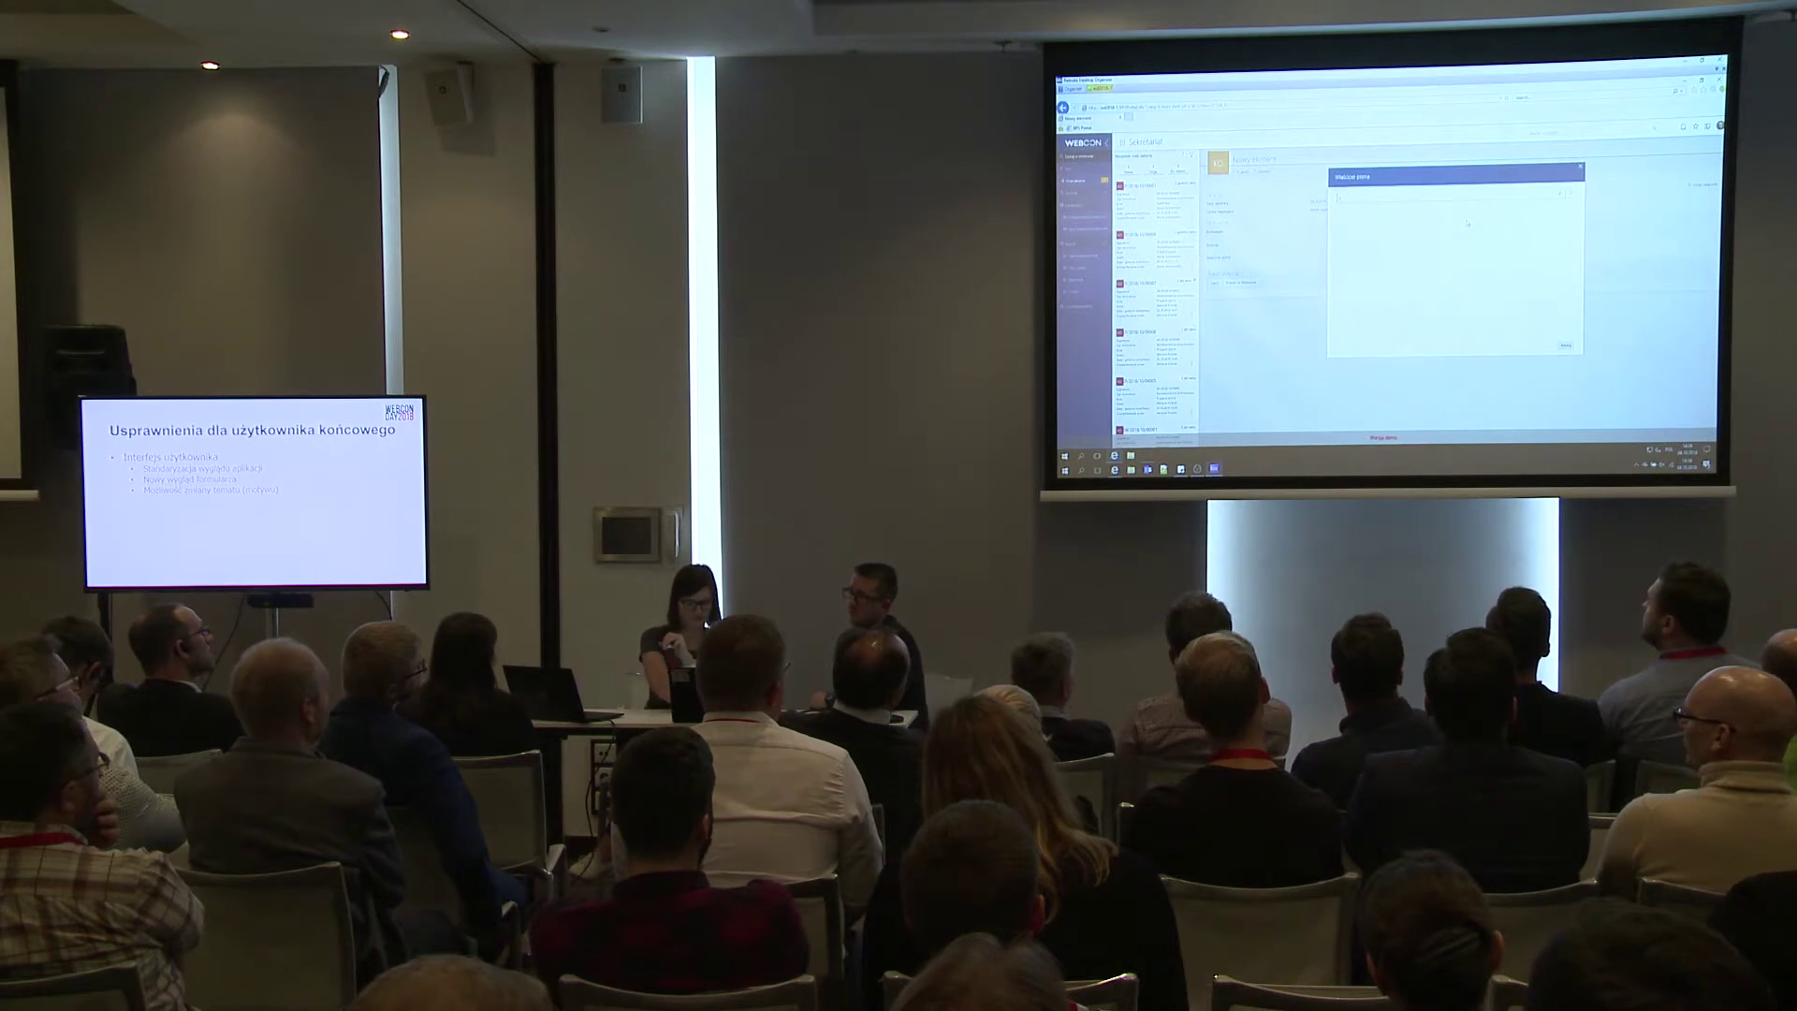
{"action": "scroll", "coordinate": [1451, 271], "scroll_direction": "down", "scroll_amount": 3}
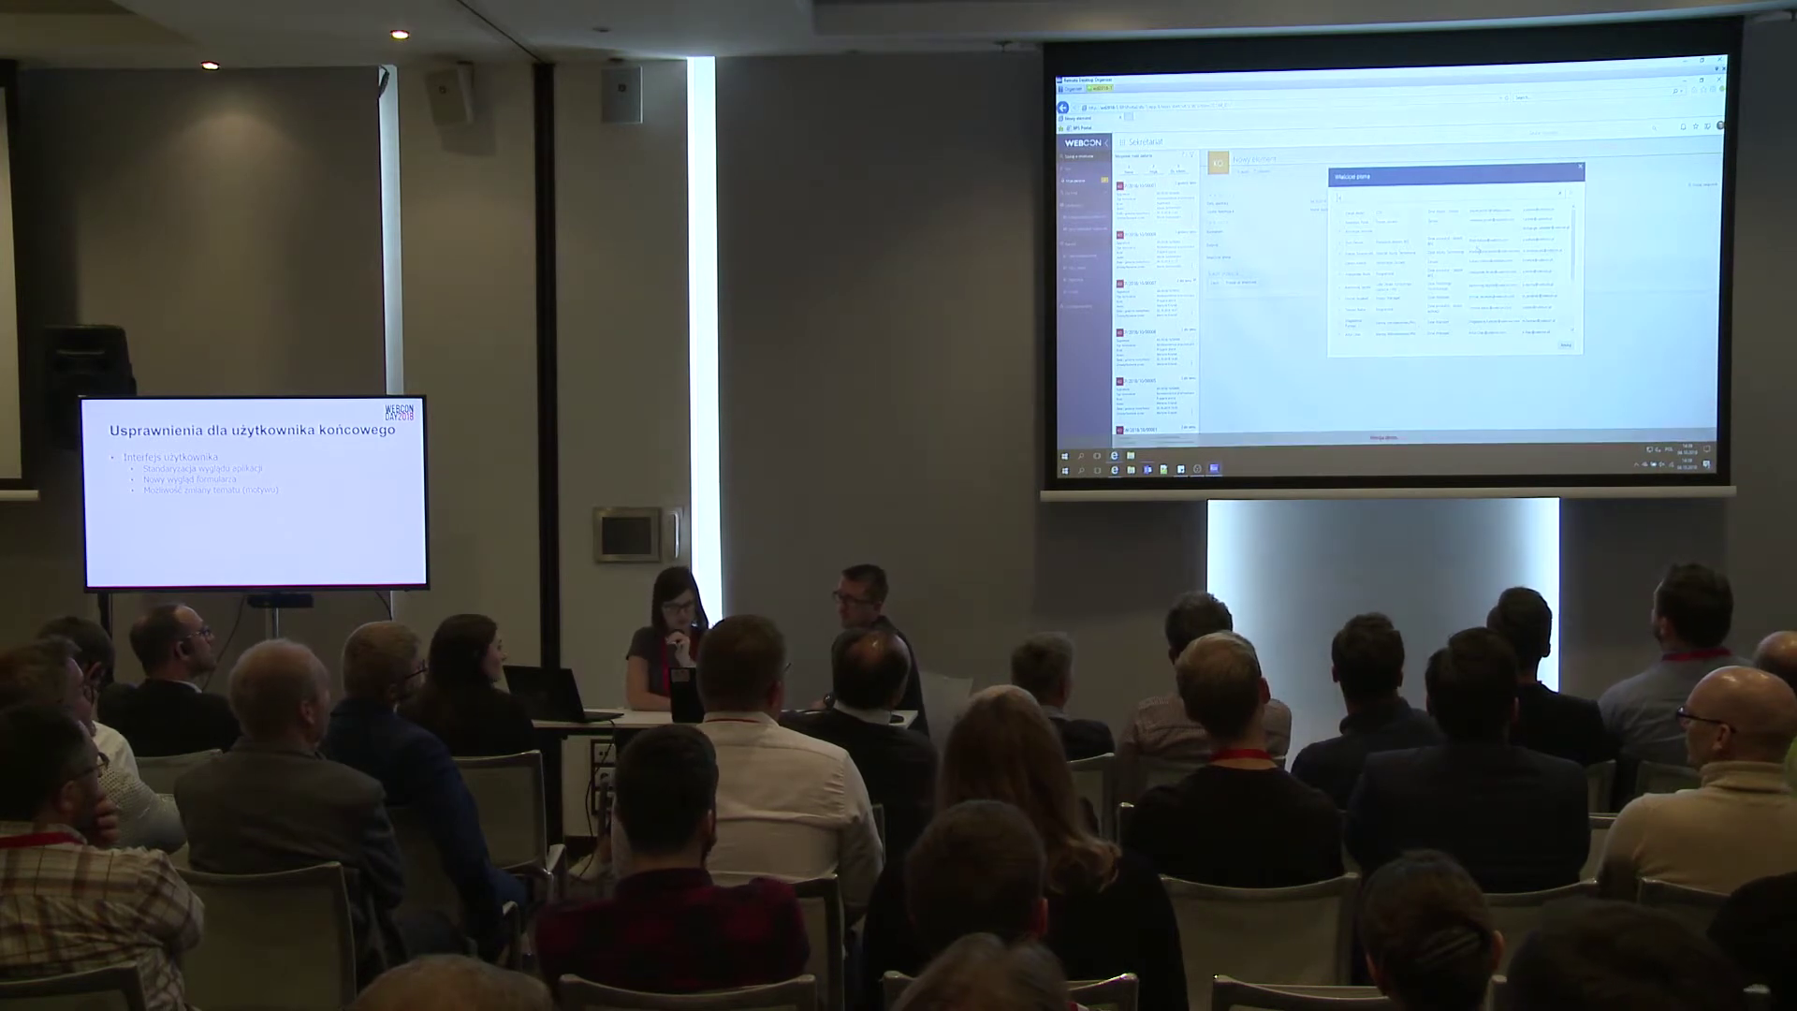
{"action": "scroll", "coordinate": [1482, 252], "scroll_direction": "up", "scroll_amount": 1}
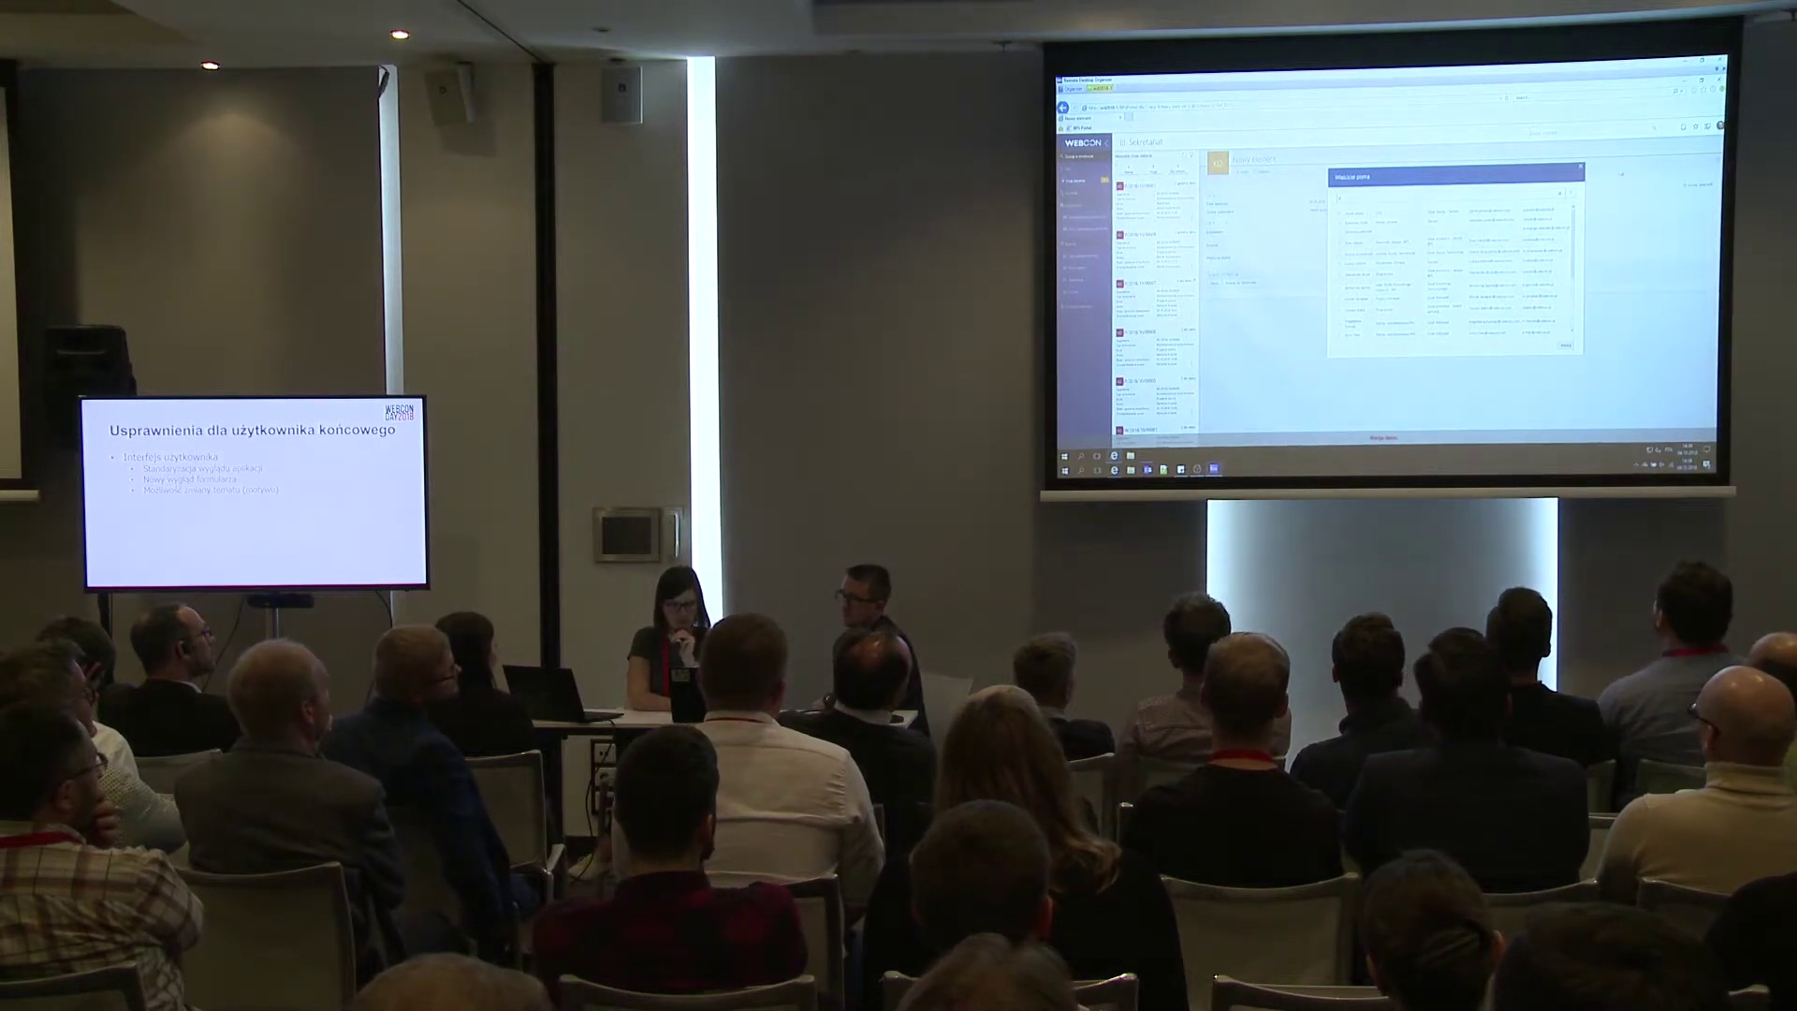
{"action": "left_click", "coordinate": [1580, 167]}
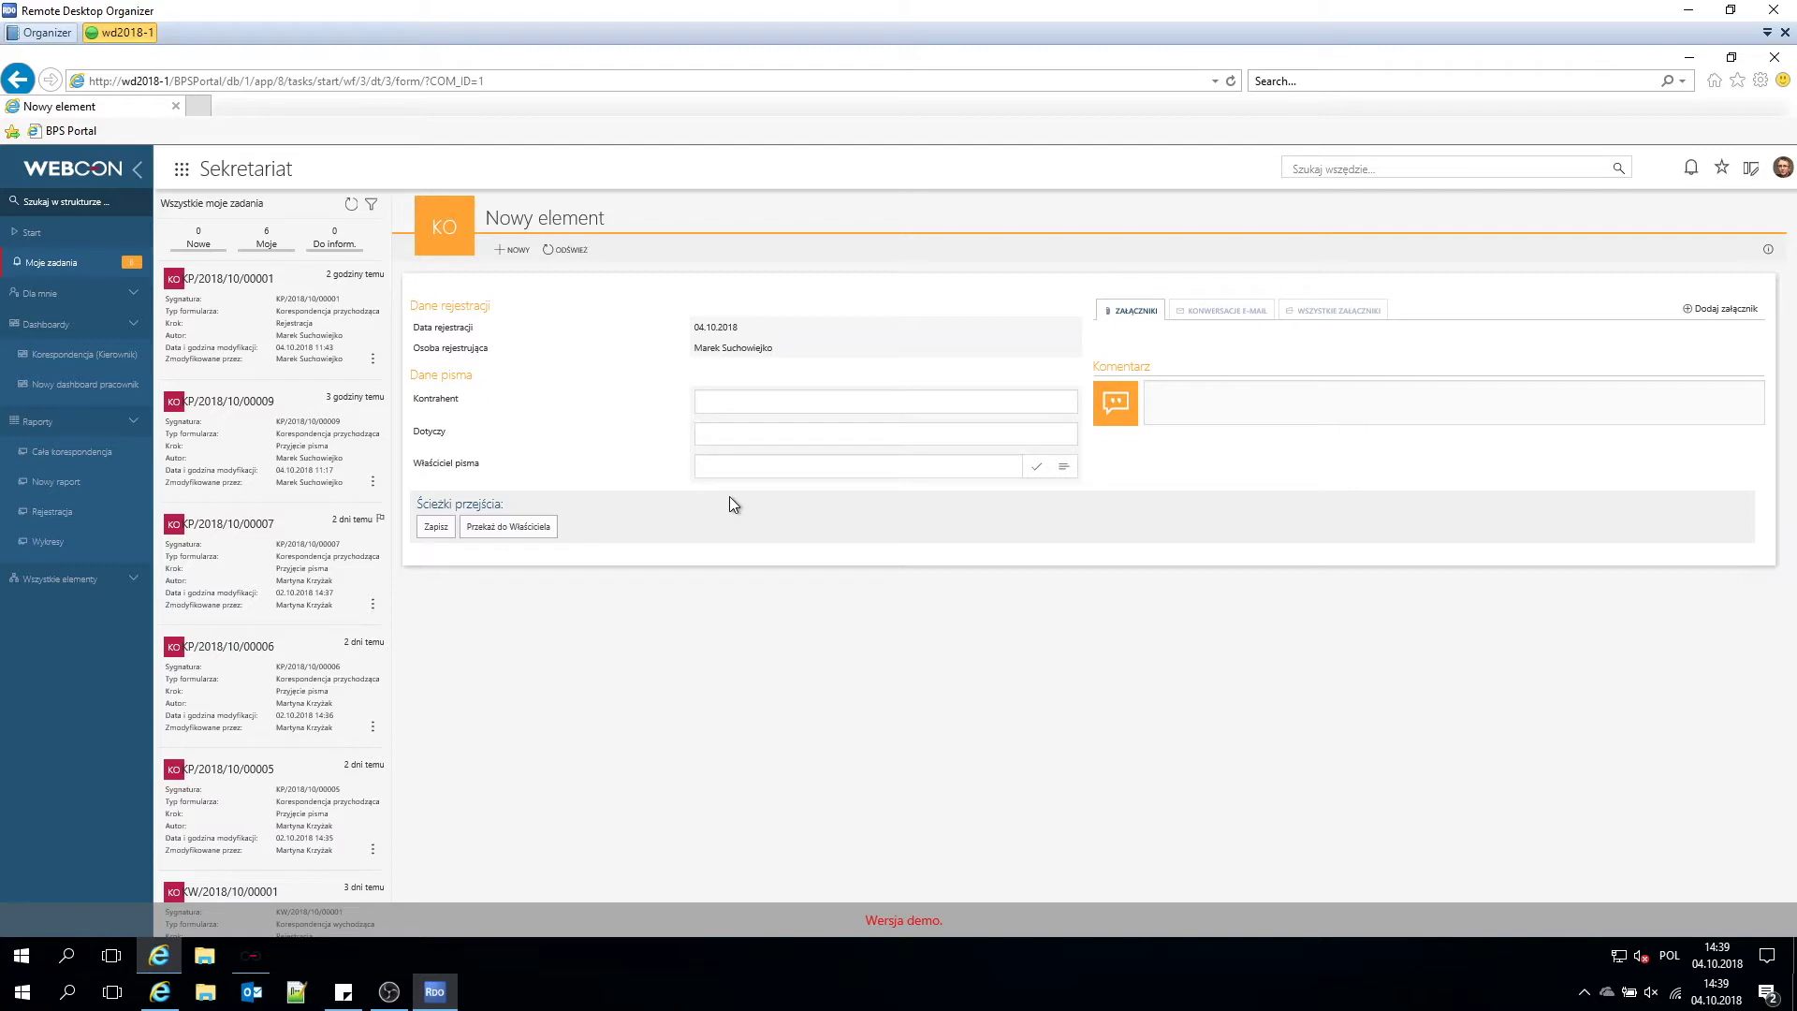
Switch the portal theme to Dark.
{"action": "left_click", "coordinate": [1782, 167]}
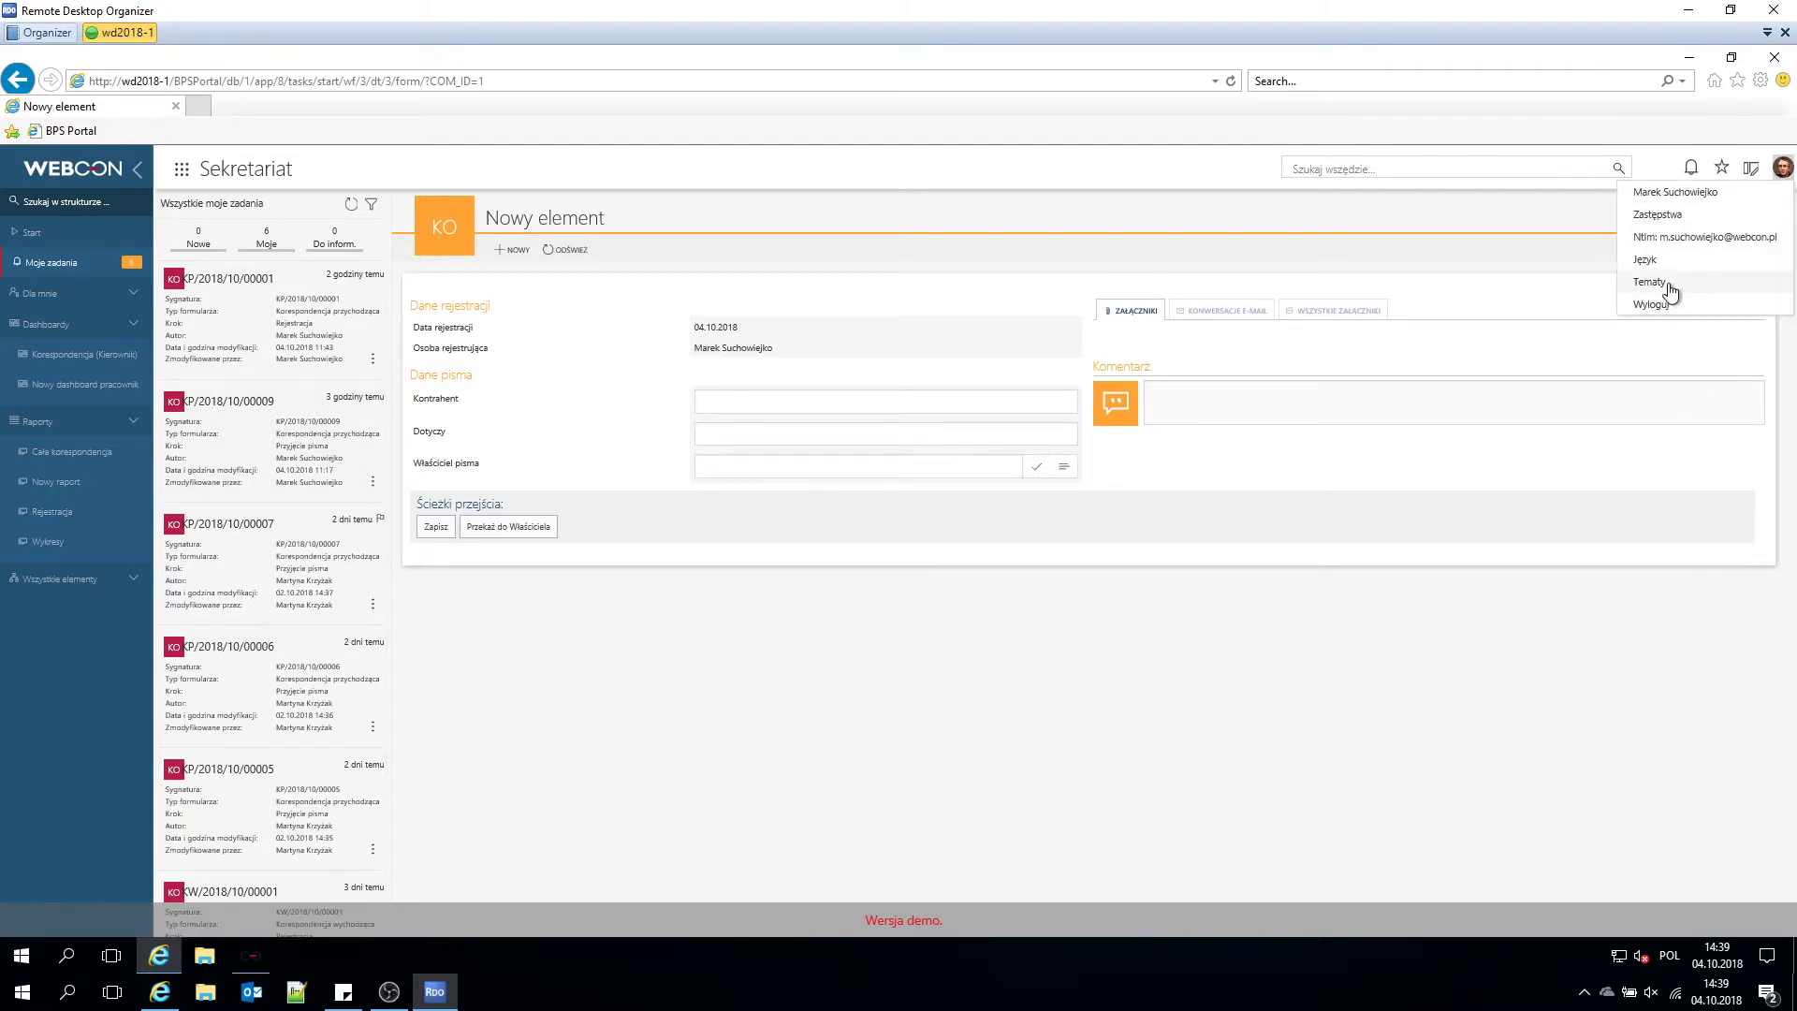
{"action": "left_click", "coordinate": [1782, 166]}
{"action": "left_click", "coordinate": [1782, 167]}
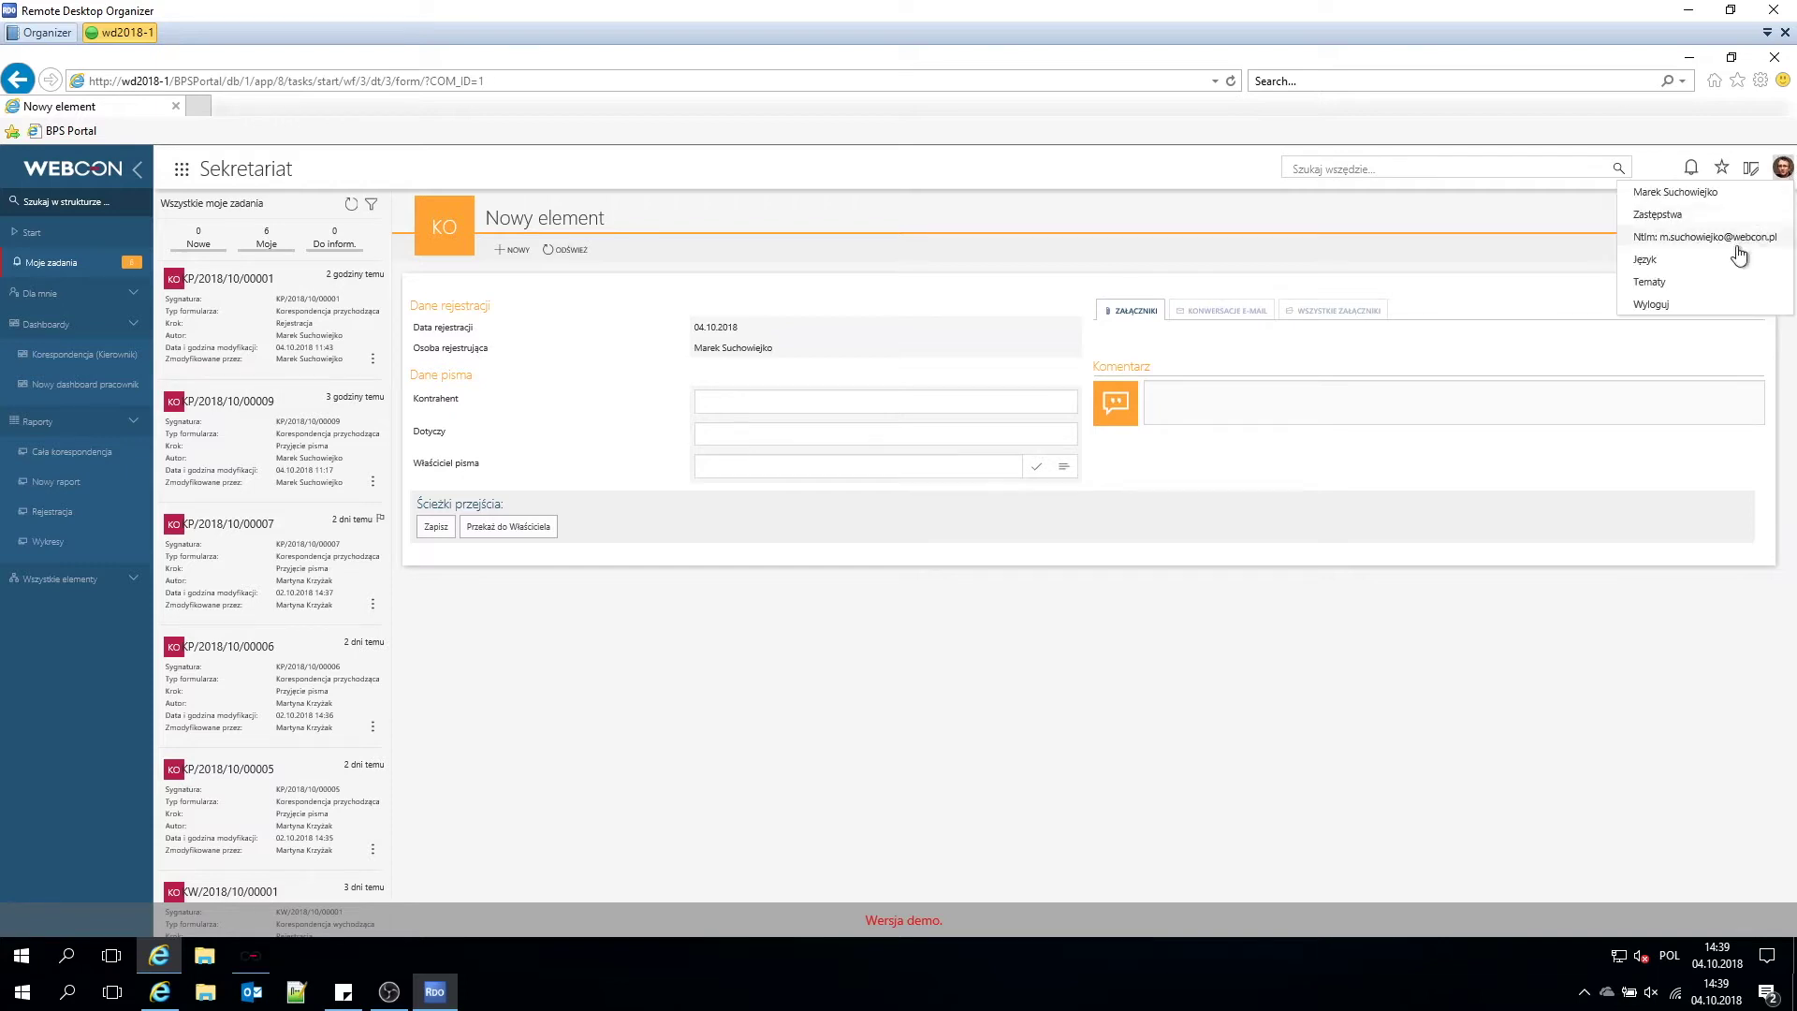
{"action": "left_click", "coordinate": [1681, 290]}
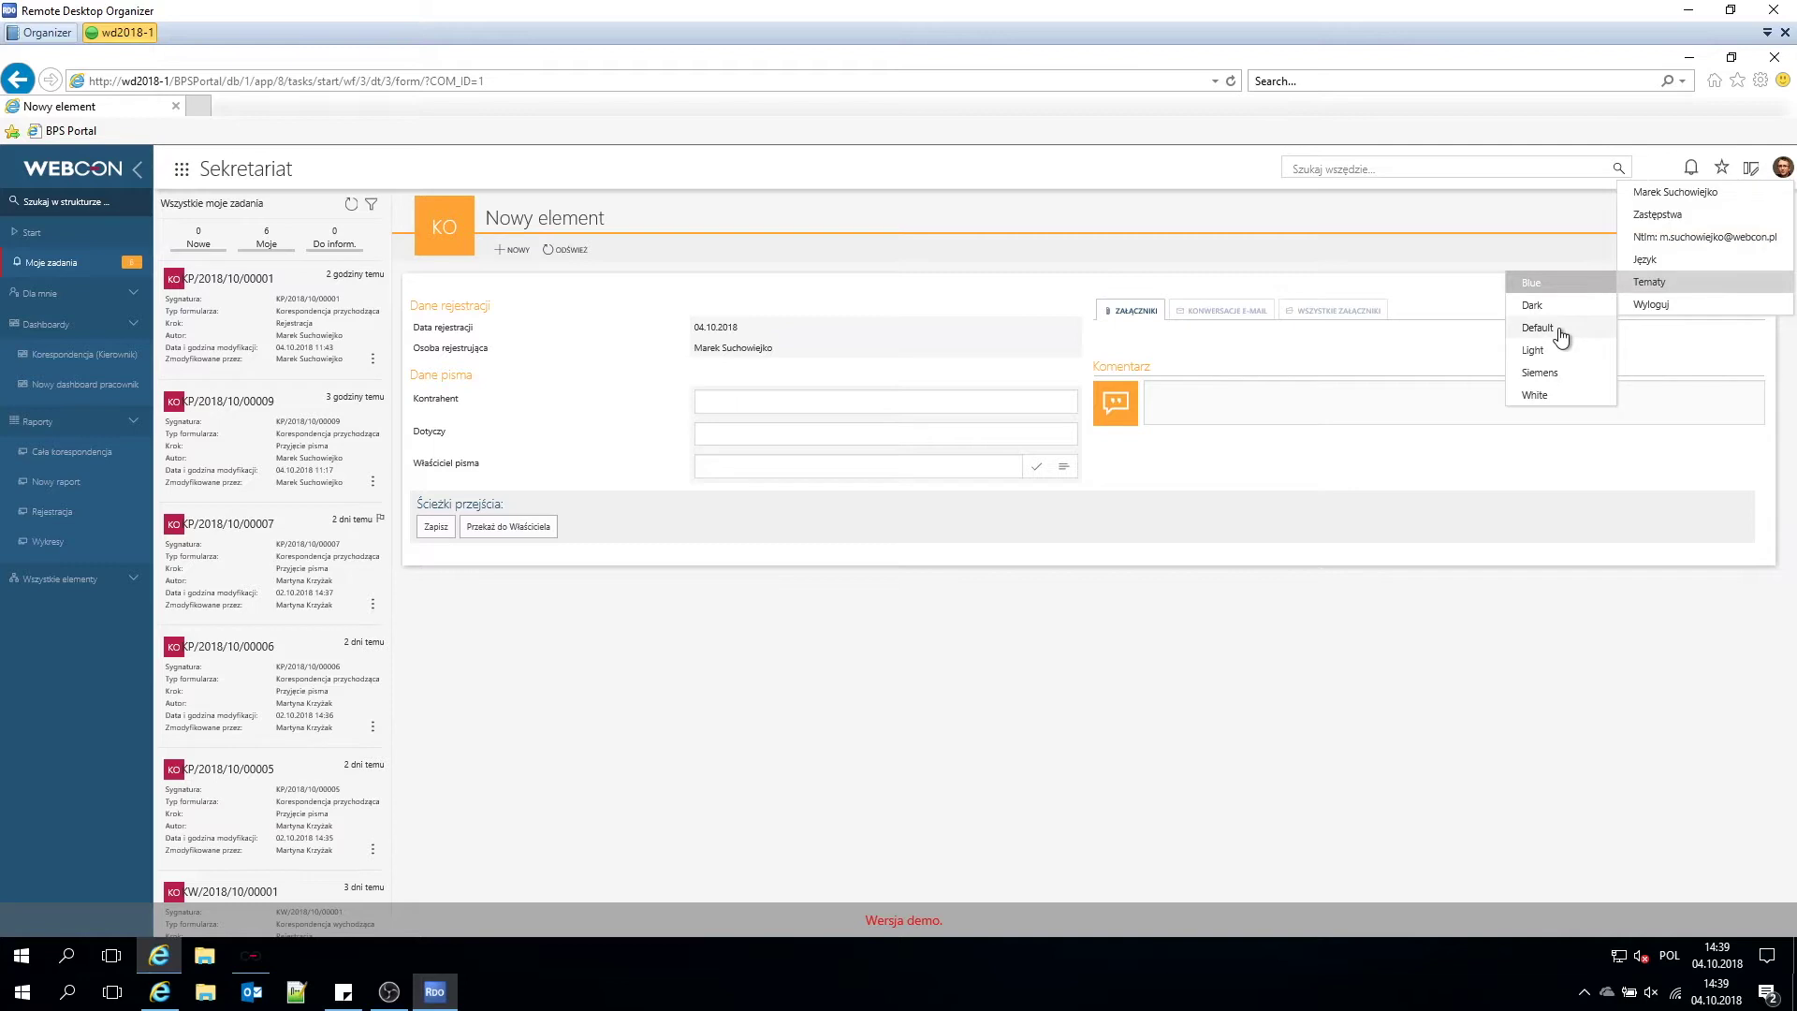
{"action": "left_click", "coordinate": [1540, 309]}
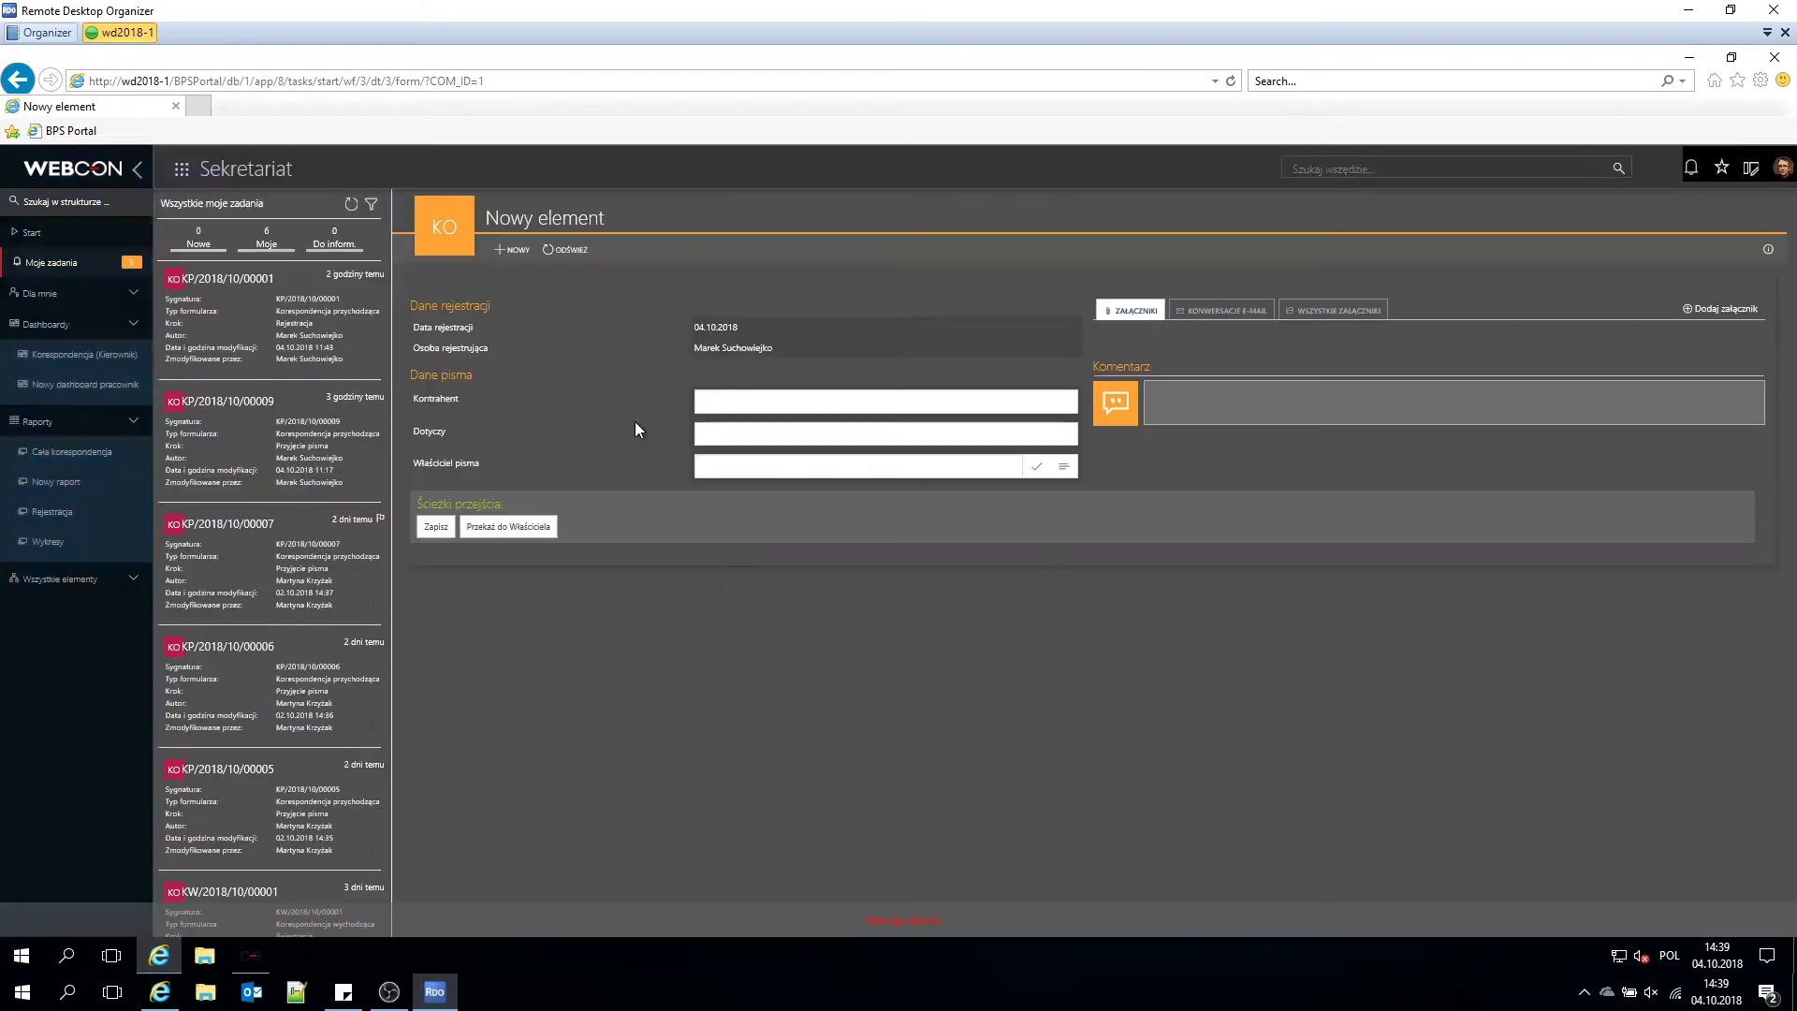
Switch the portal theme to White.
{"action": "left_click", "coordinate": [1777, 176]}
{"action": "left_click", "coordinate": [1690, 280]}
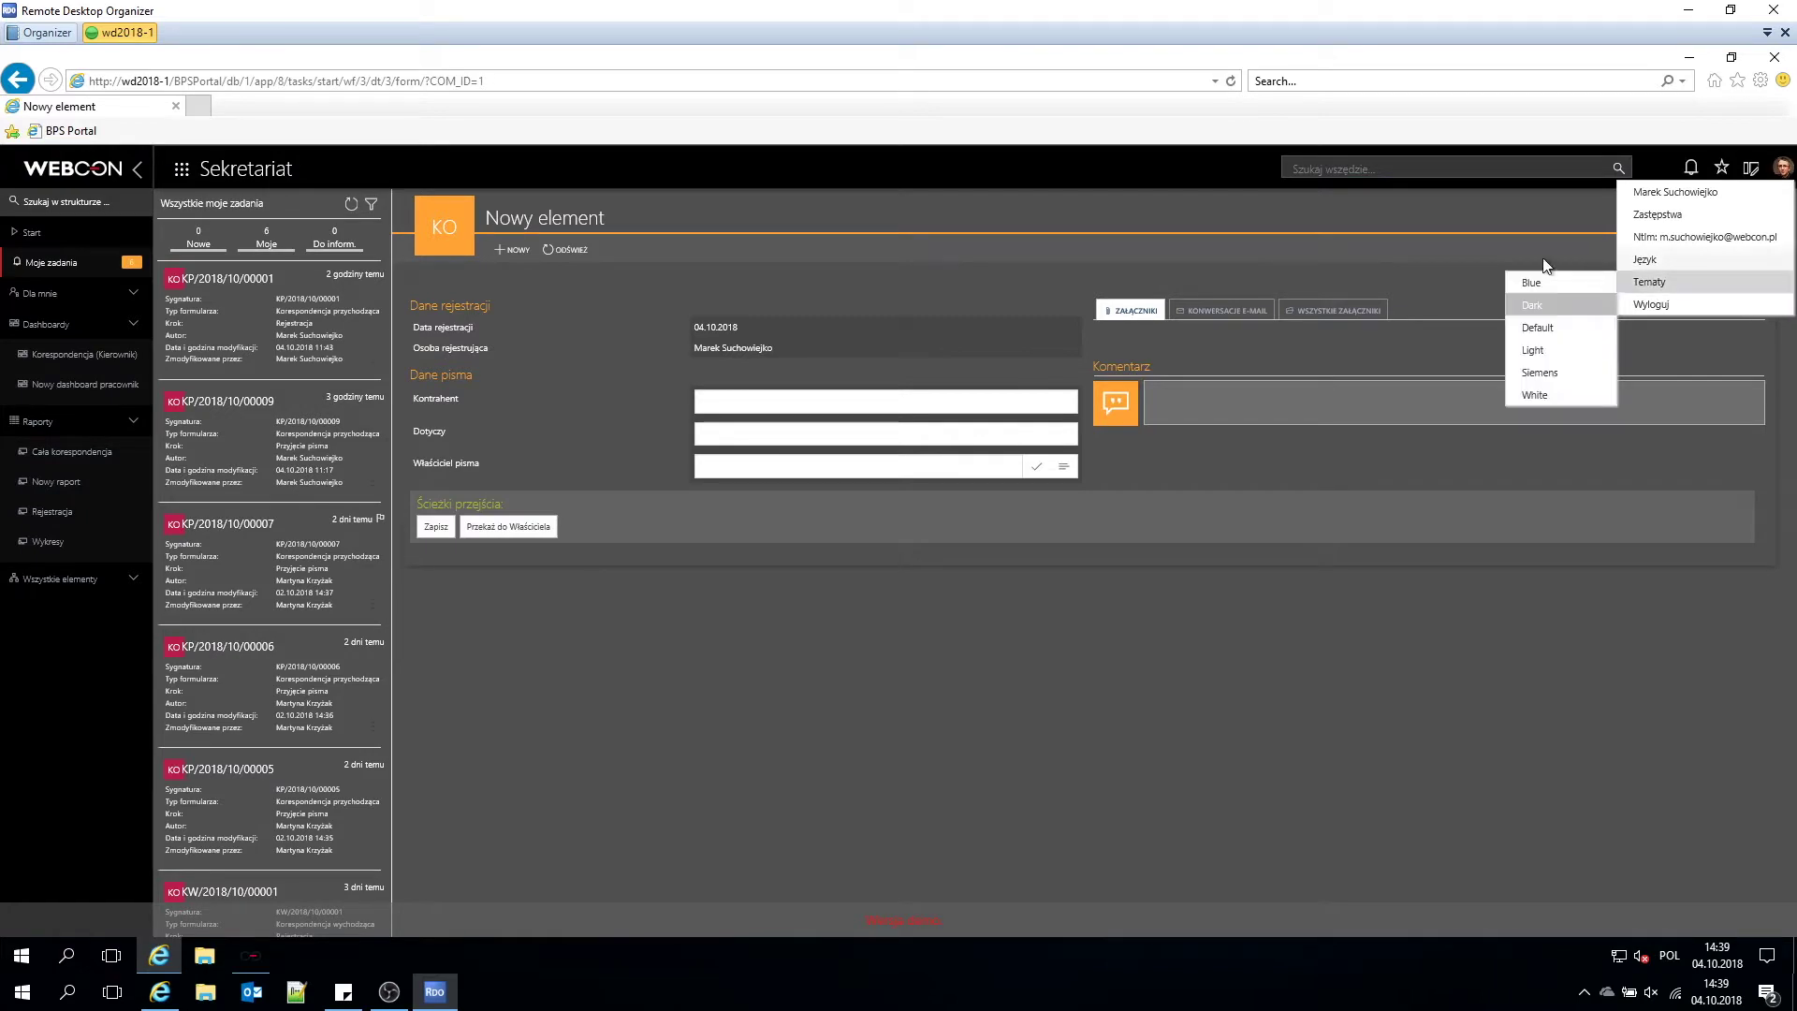
{"action": "left_click", "coordinate": [1553, 397]}
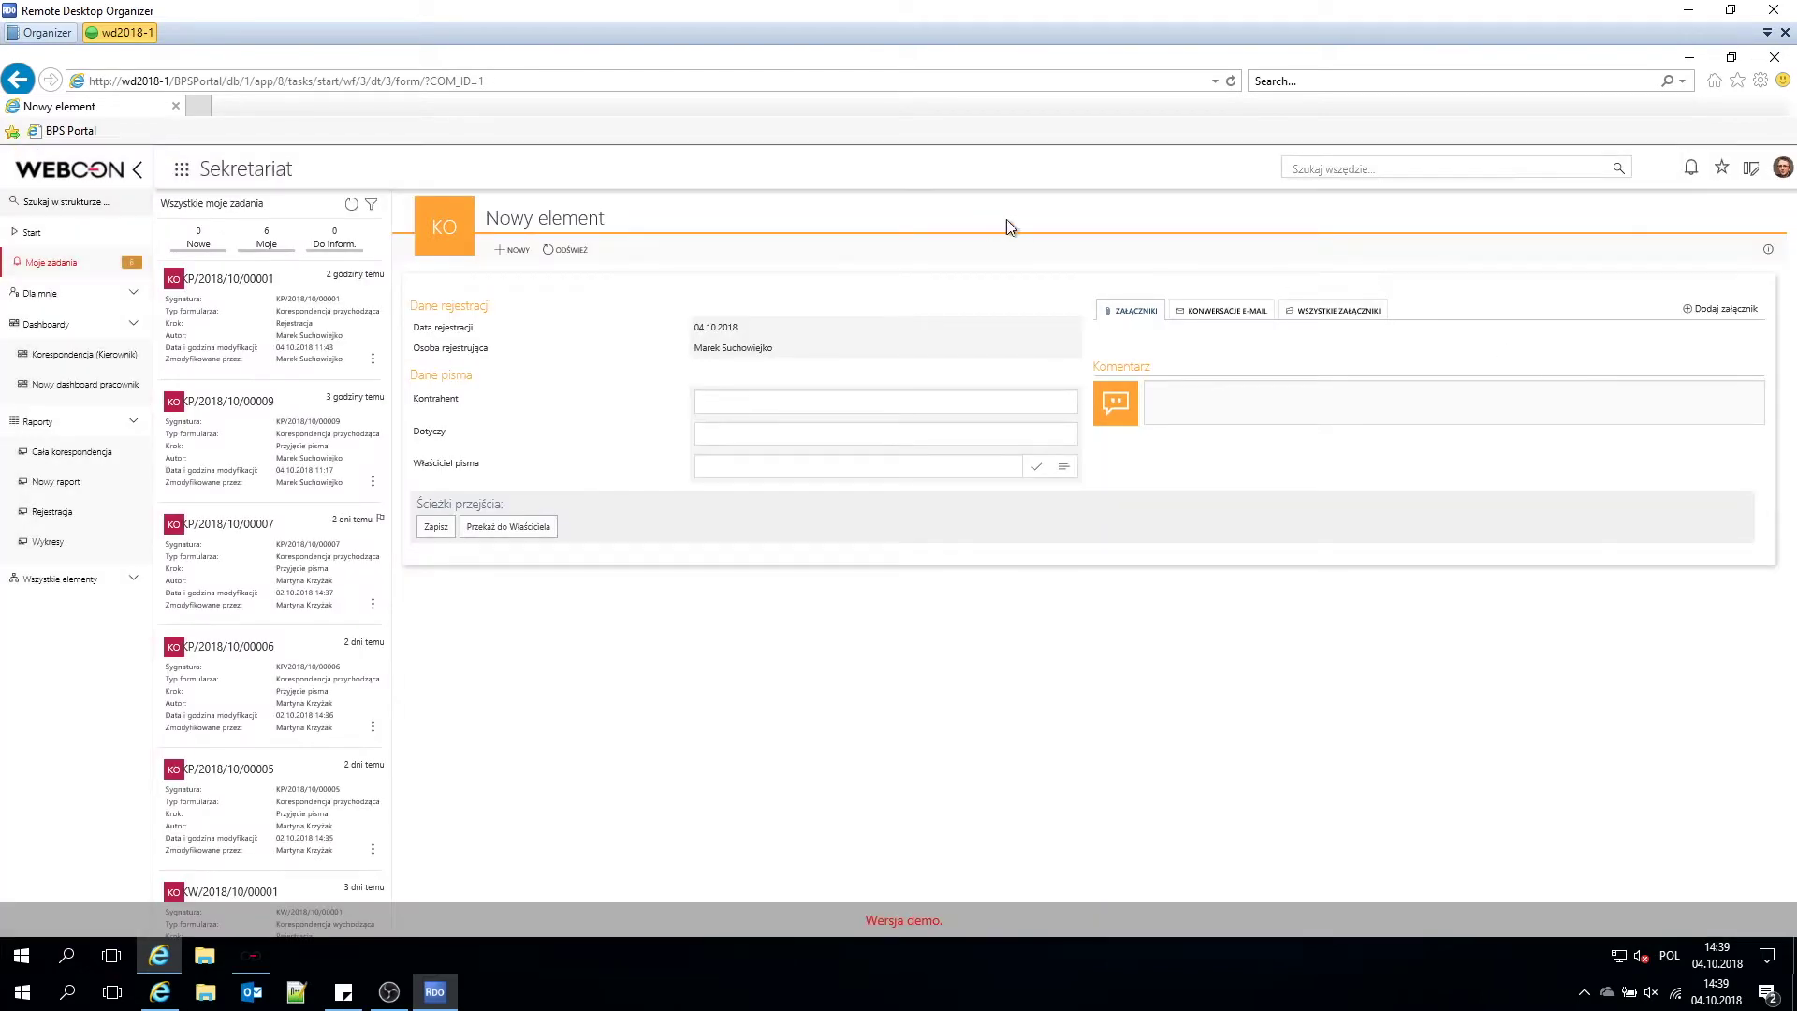
Switch the portal theme to Default.
{"action": "left_click", "coordinate": [1781, 169]}
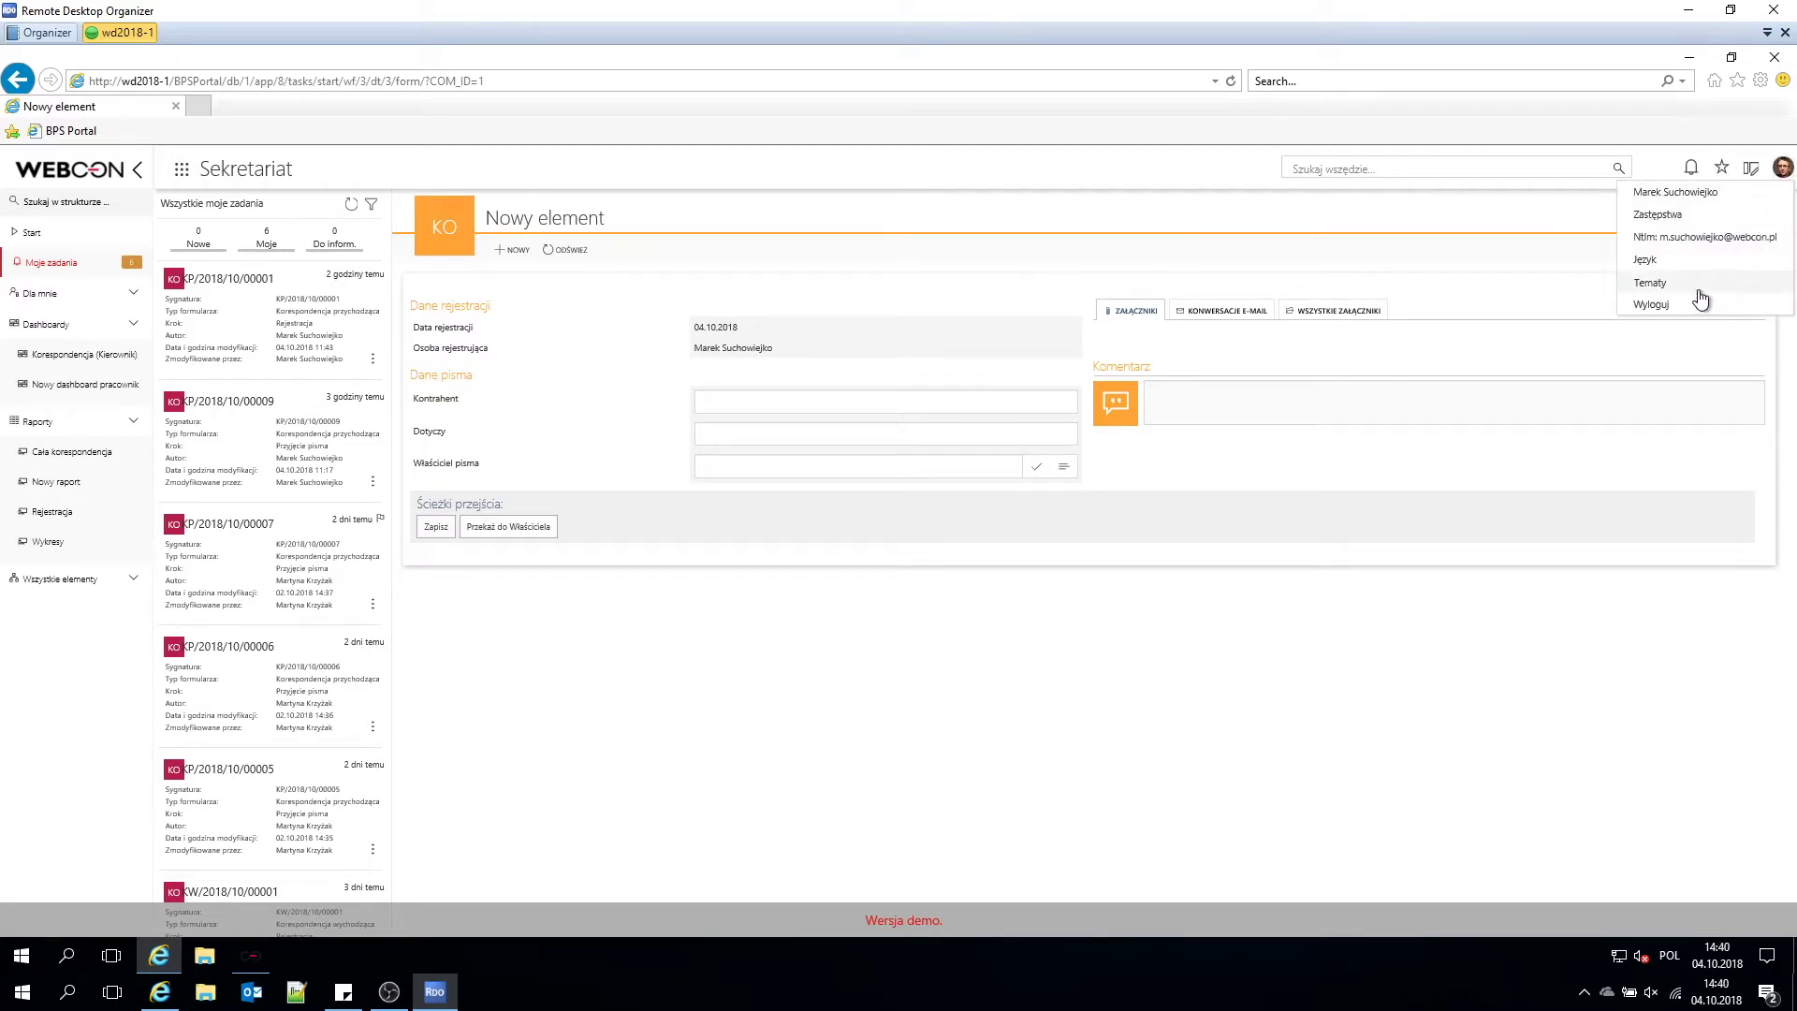
{"action": "mouse_move", "coordinate": [1696, 285]}
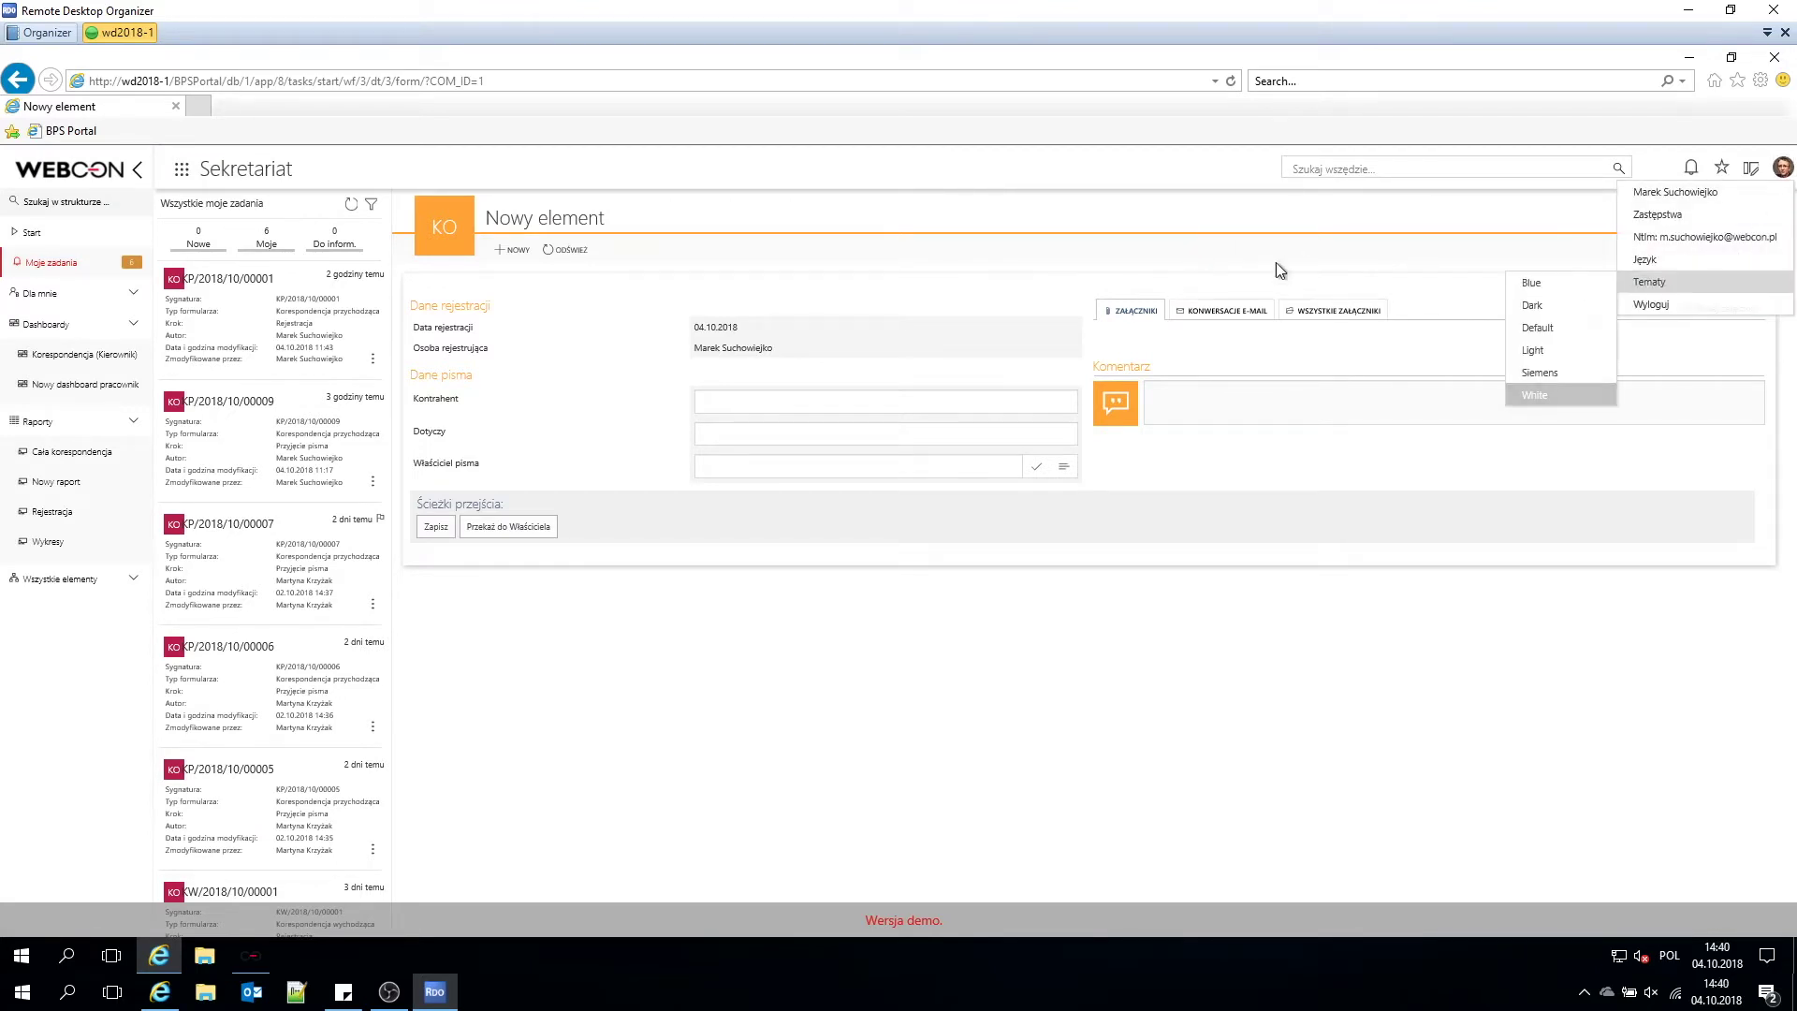
{"action": "left_click", "coordinate": [1536, 329]}
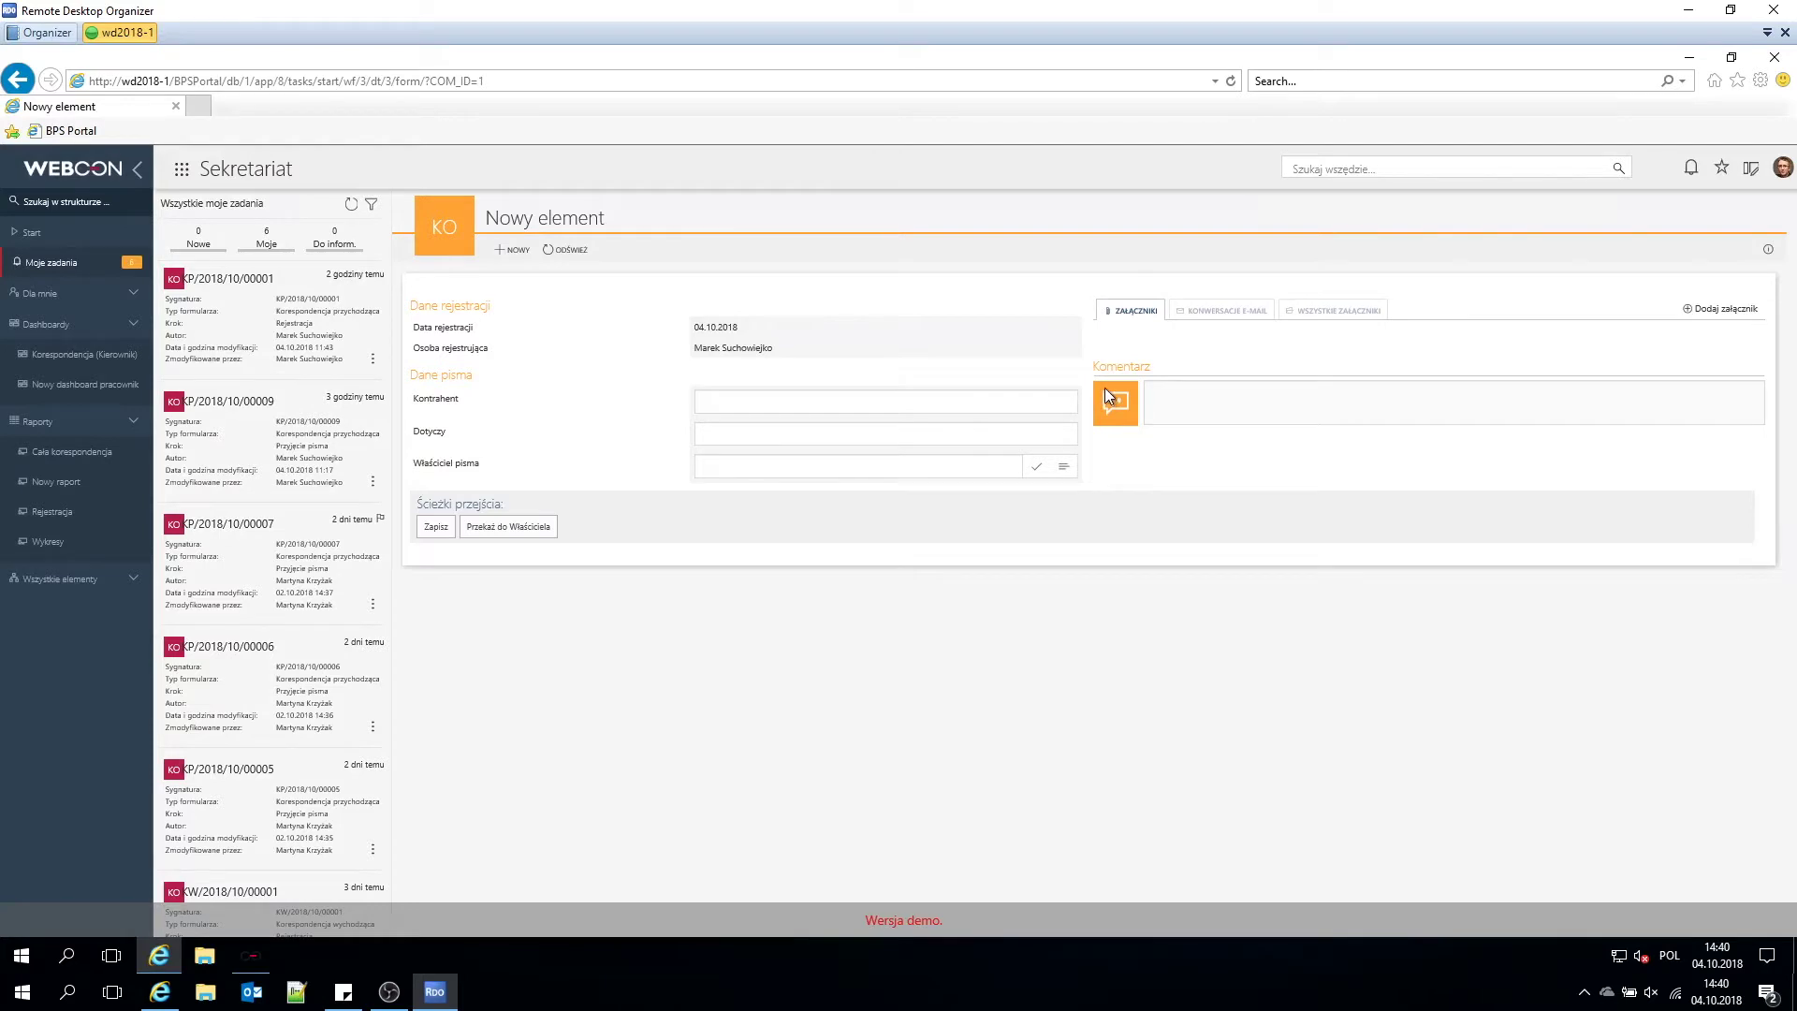
Leave the new element form and return to the portal's application selection page.
{"action": "left_click", "coordinate": [964, 402]}
{"action": "left_click", "coordinate": [76, 174]}
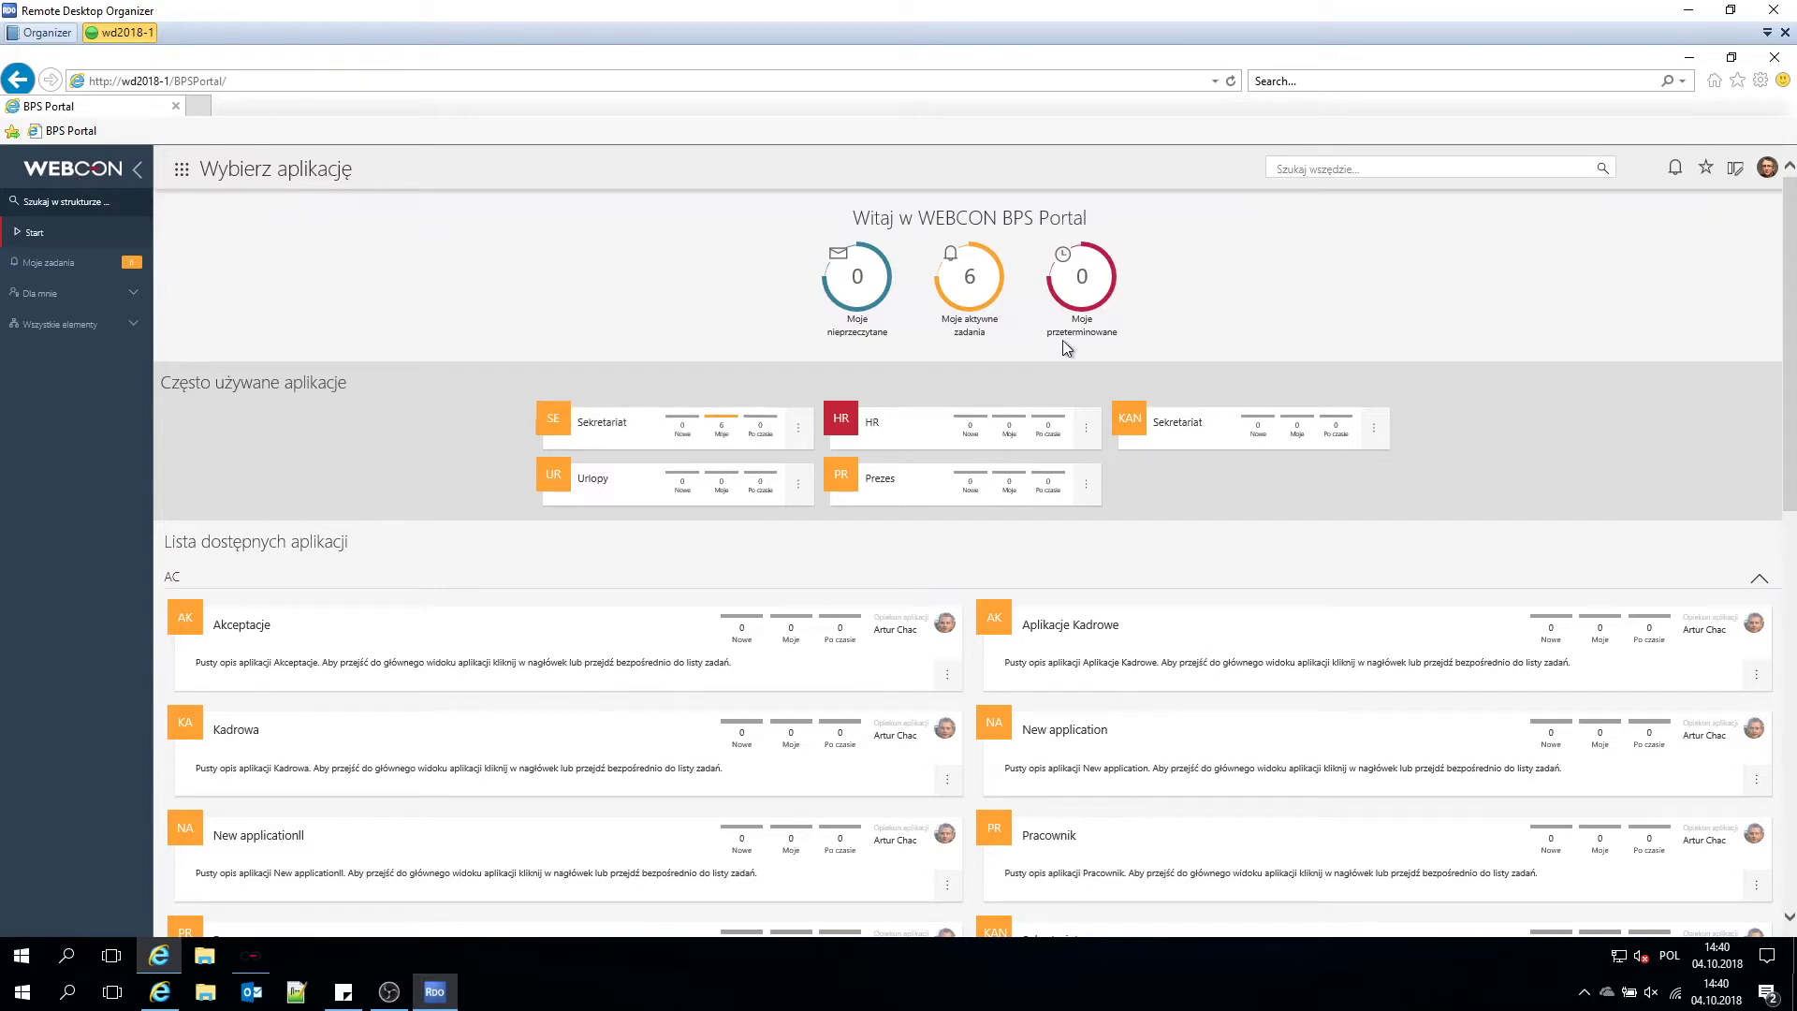
Search the whole portal for "zamów" and narrow the navigation matches to the Dashboard type.
{"action": "left_click", "coordinate": [1524, 172]}
{"action": "type", "text": "zamów"}
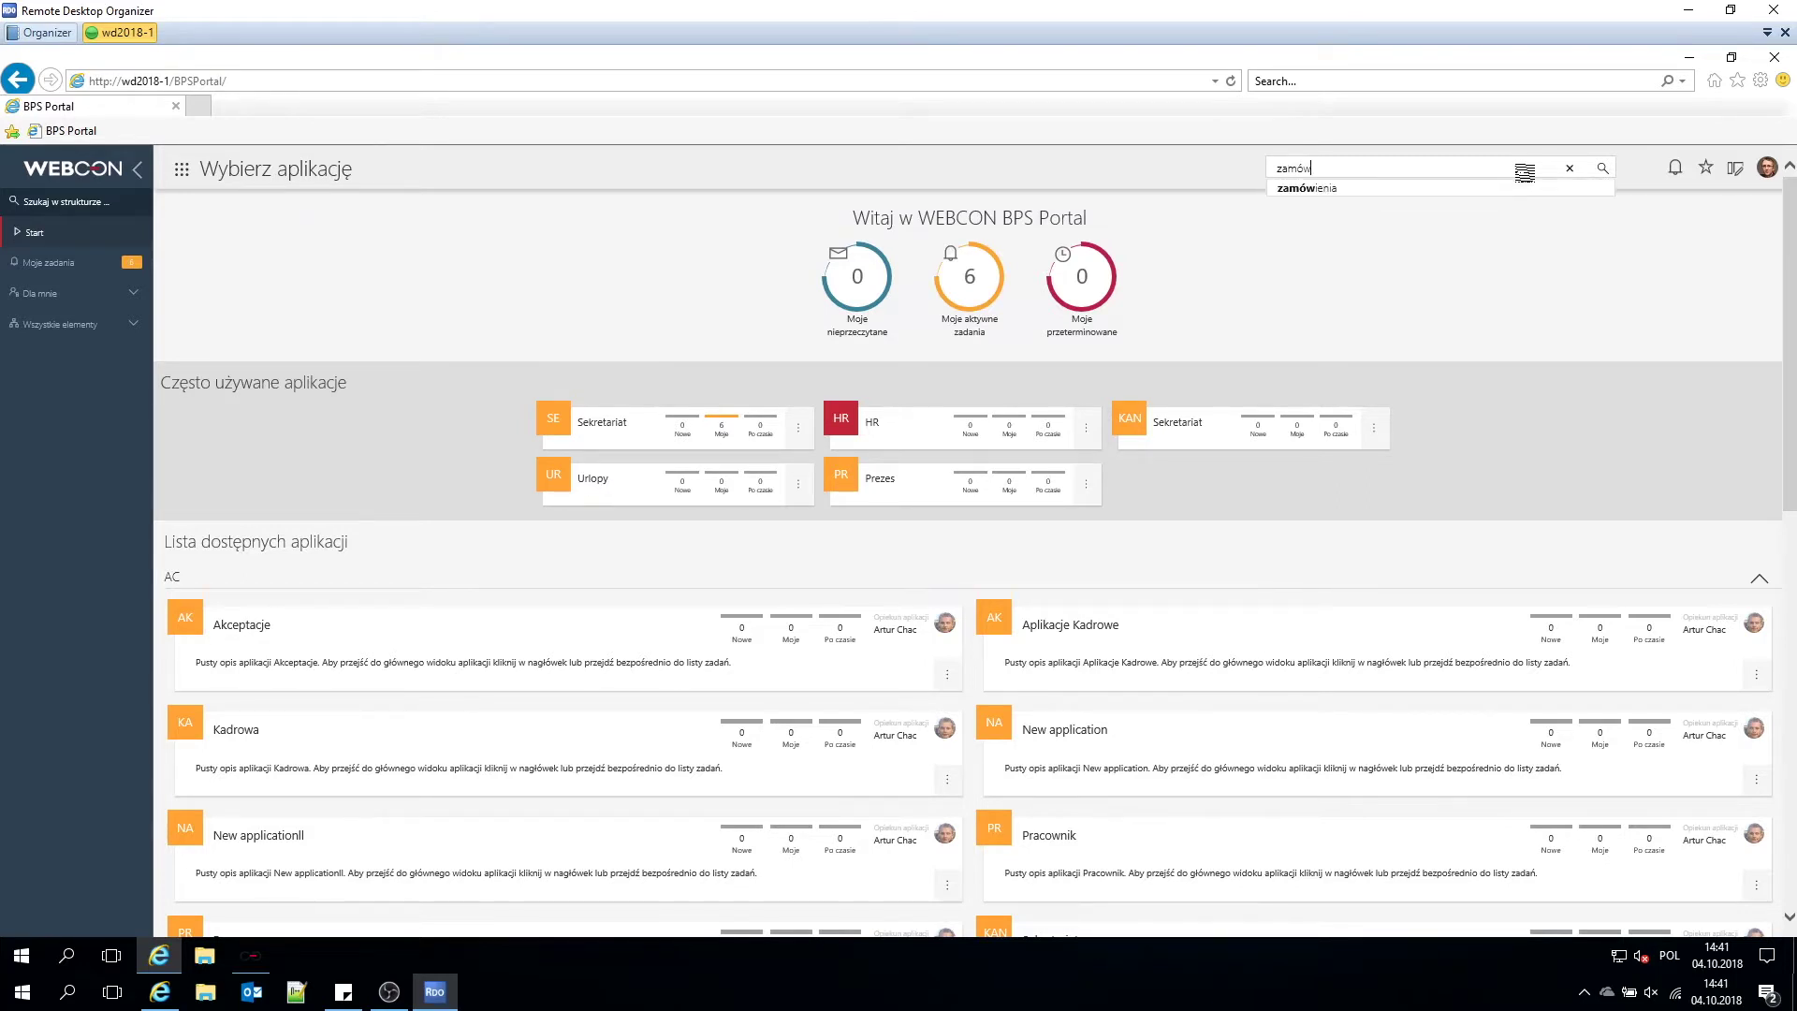
{"action": "key", "text": "Return"}
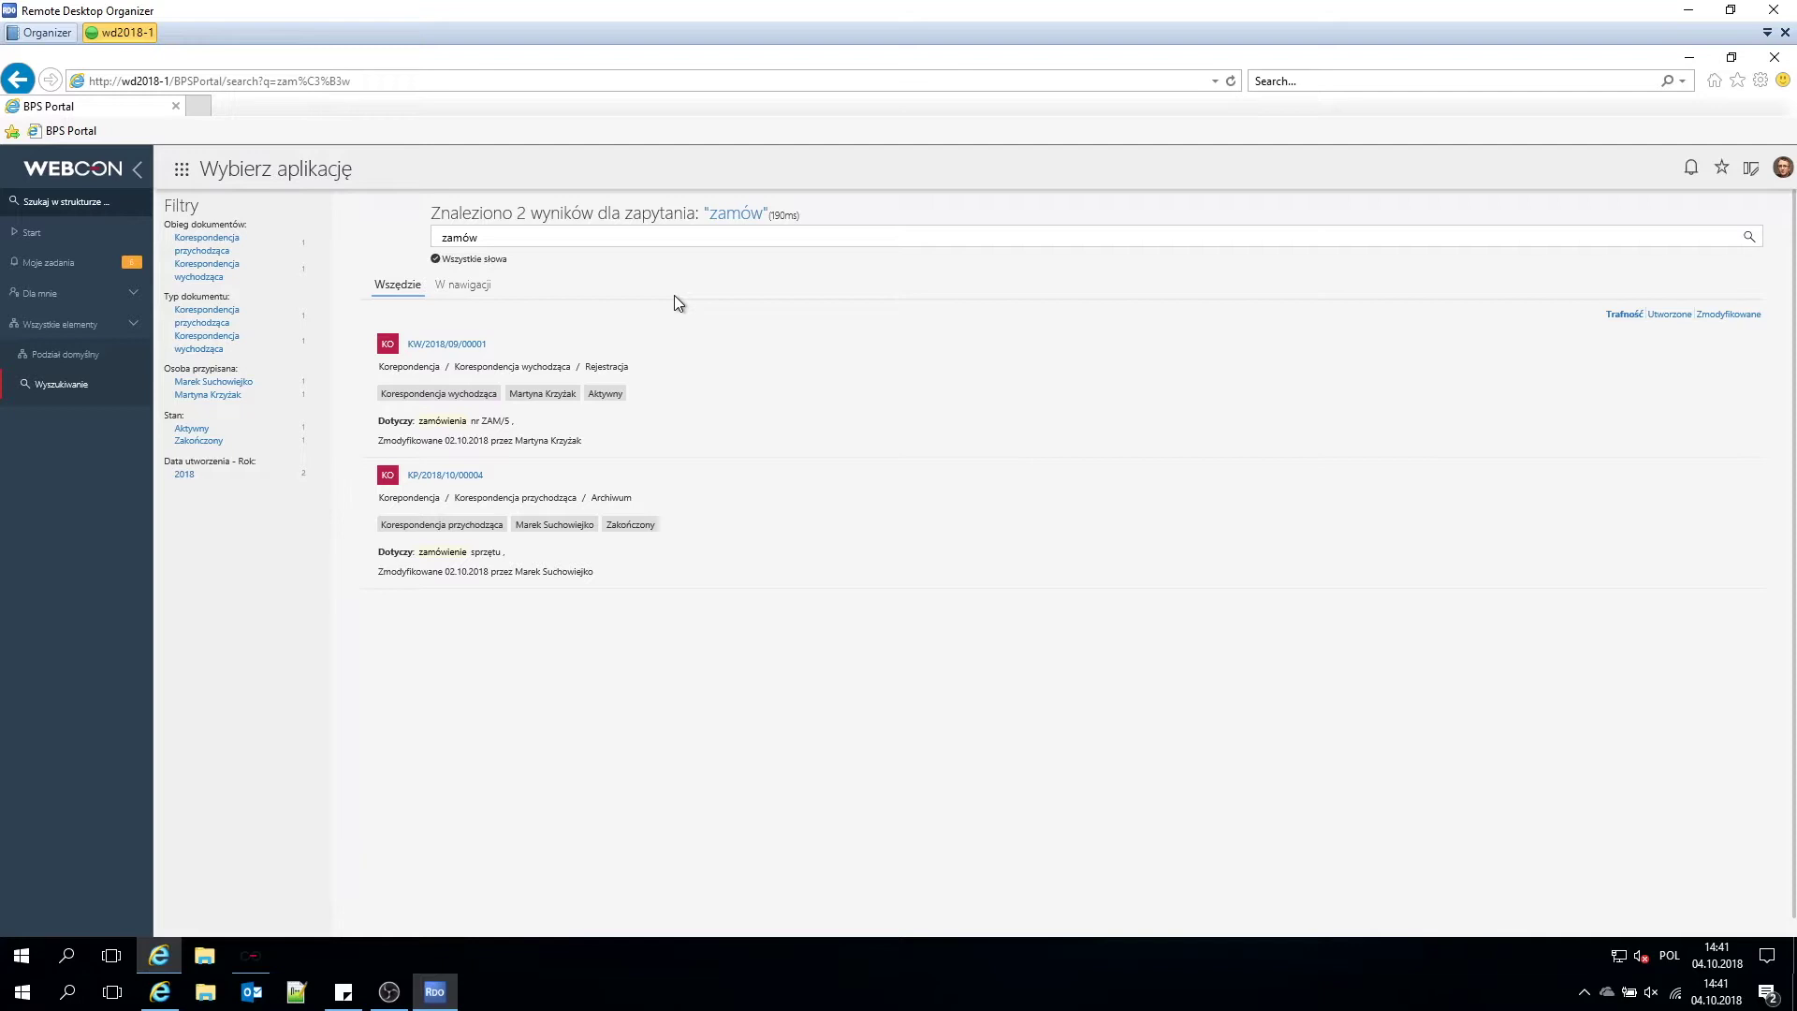
{"action": "left_click", "coordinate": [466, 285]}
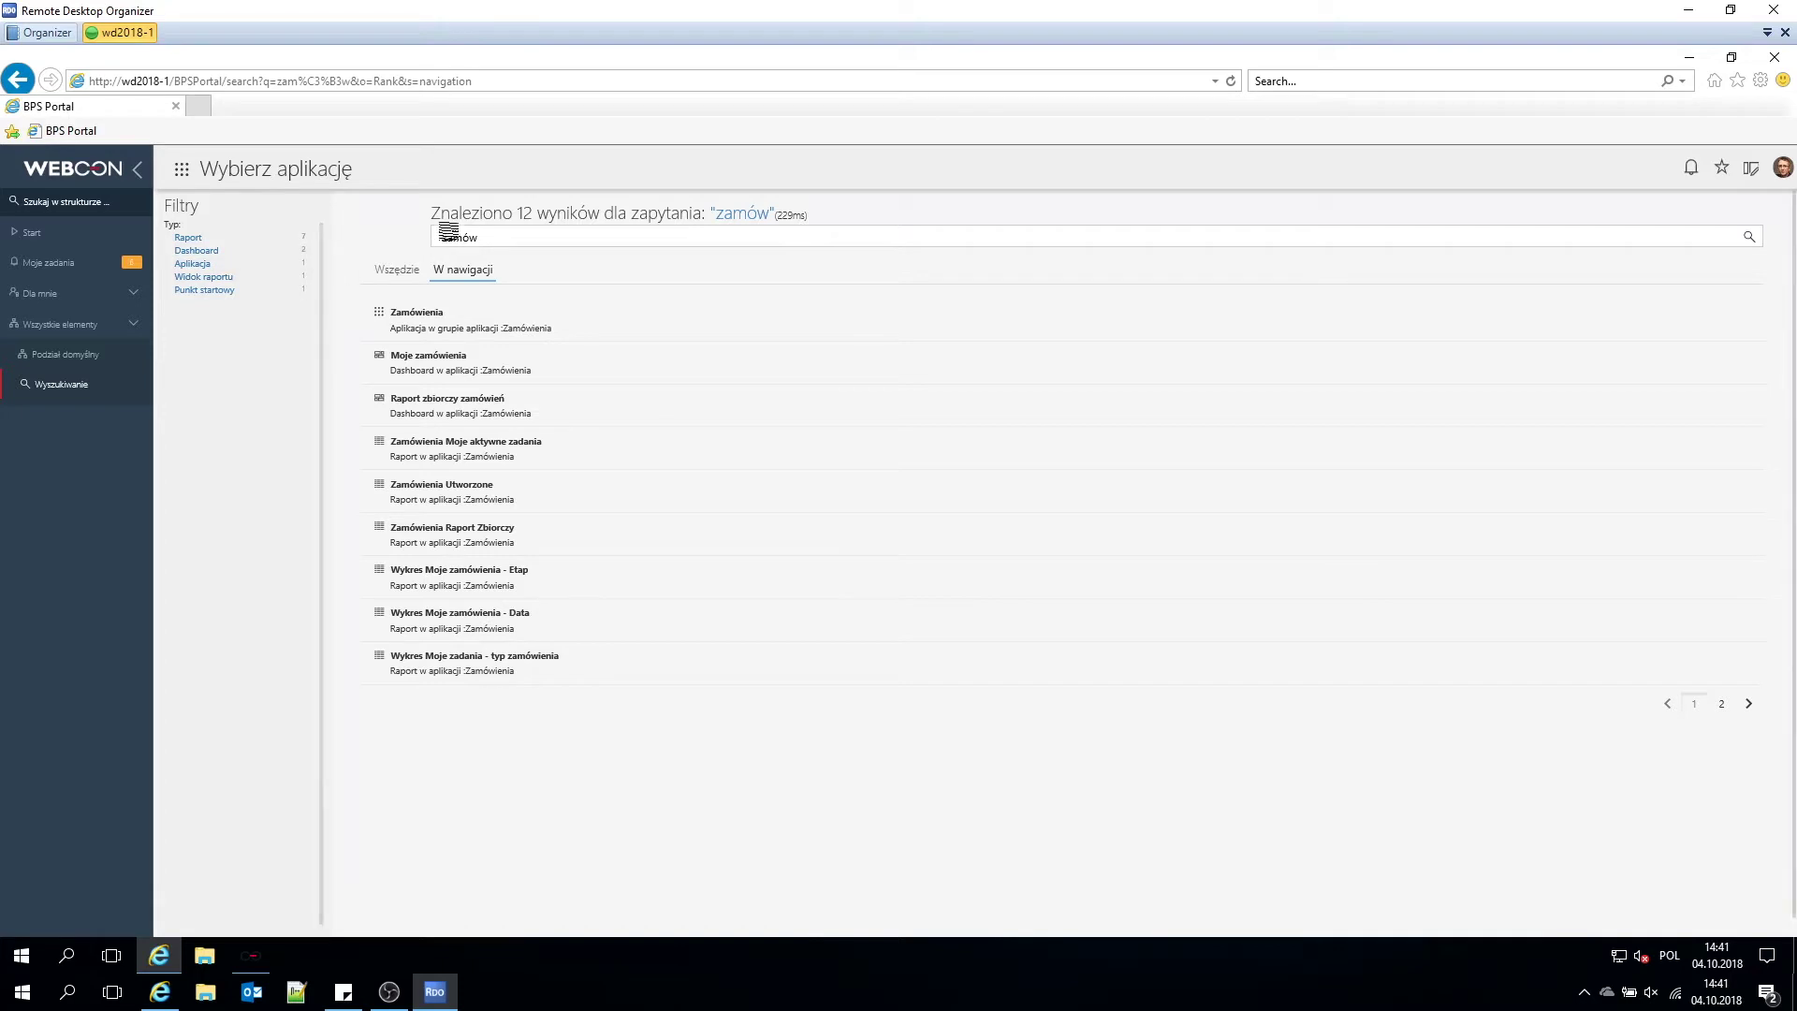
{"action": "left_click", "coordinate": [195, 253]}
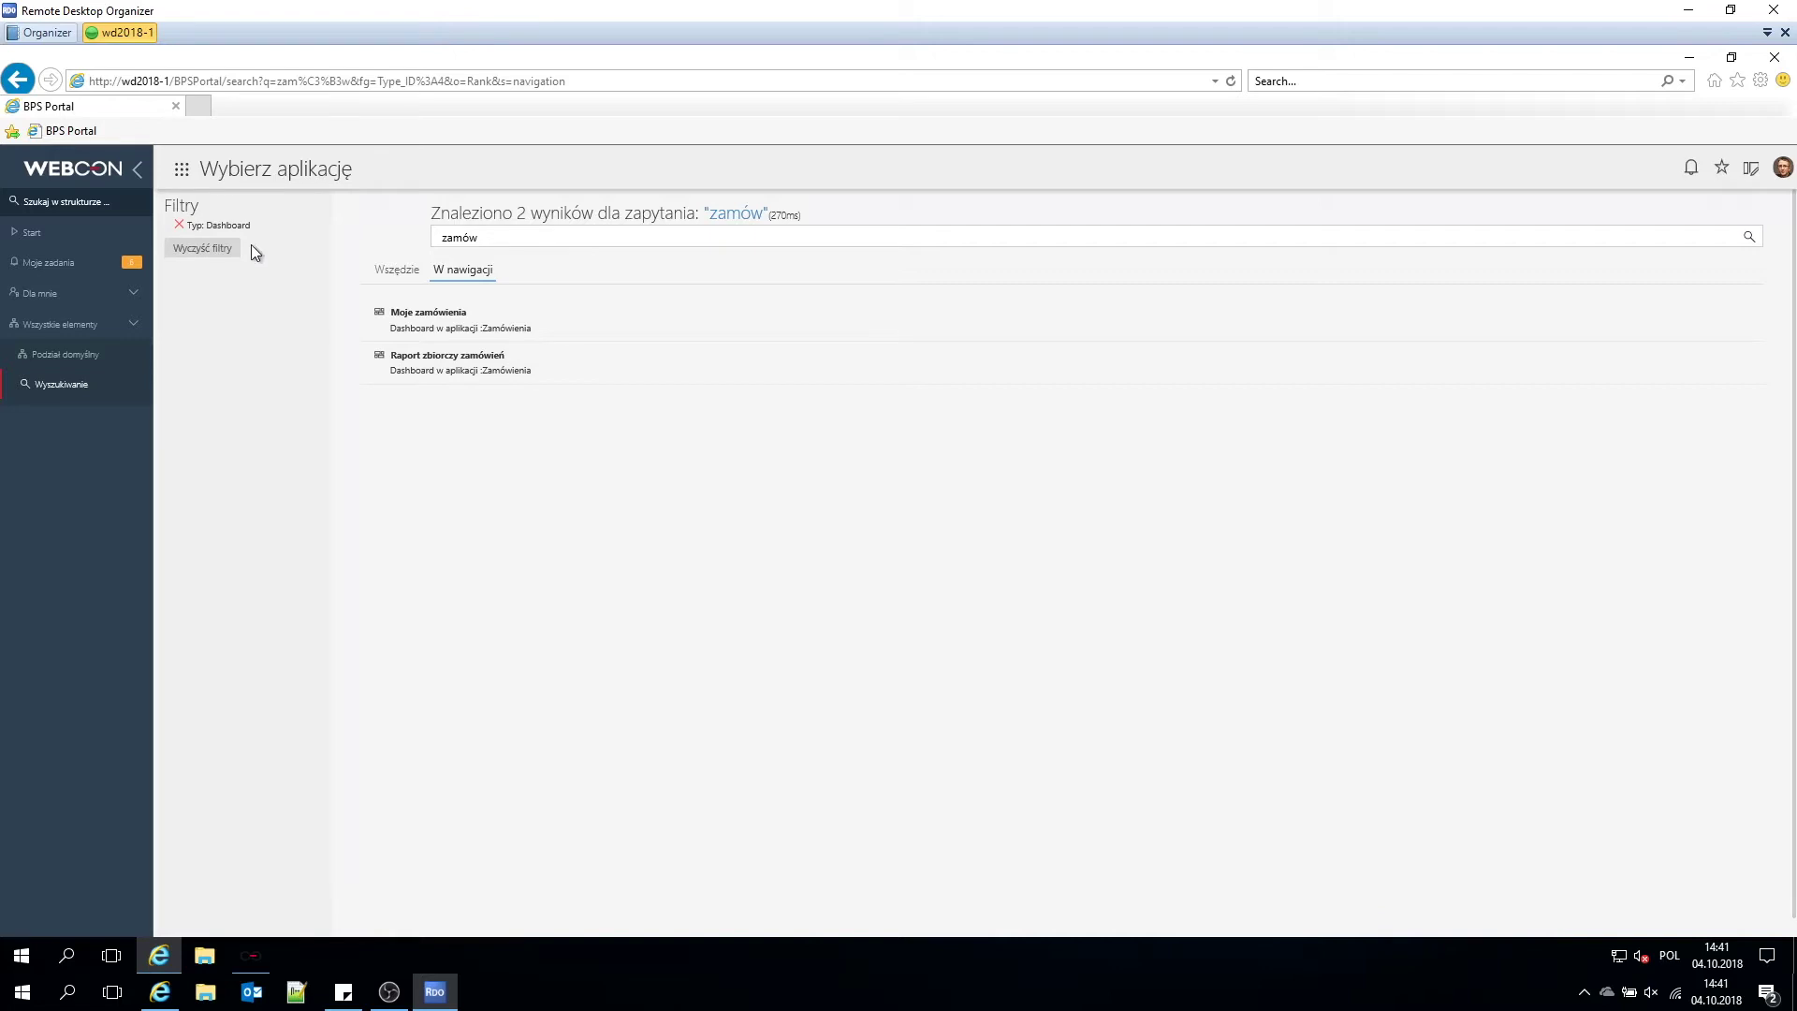
Open the Sekretariat application from the application picker and search it for "zamów".
{"action": "left_click", "coordinate": [84, 168]}
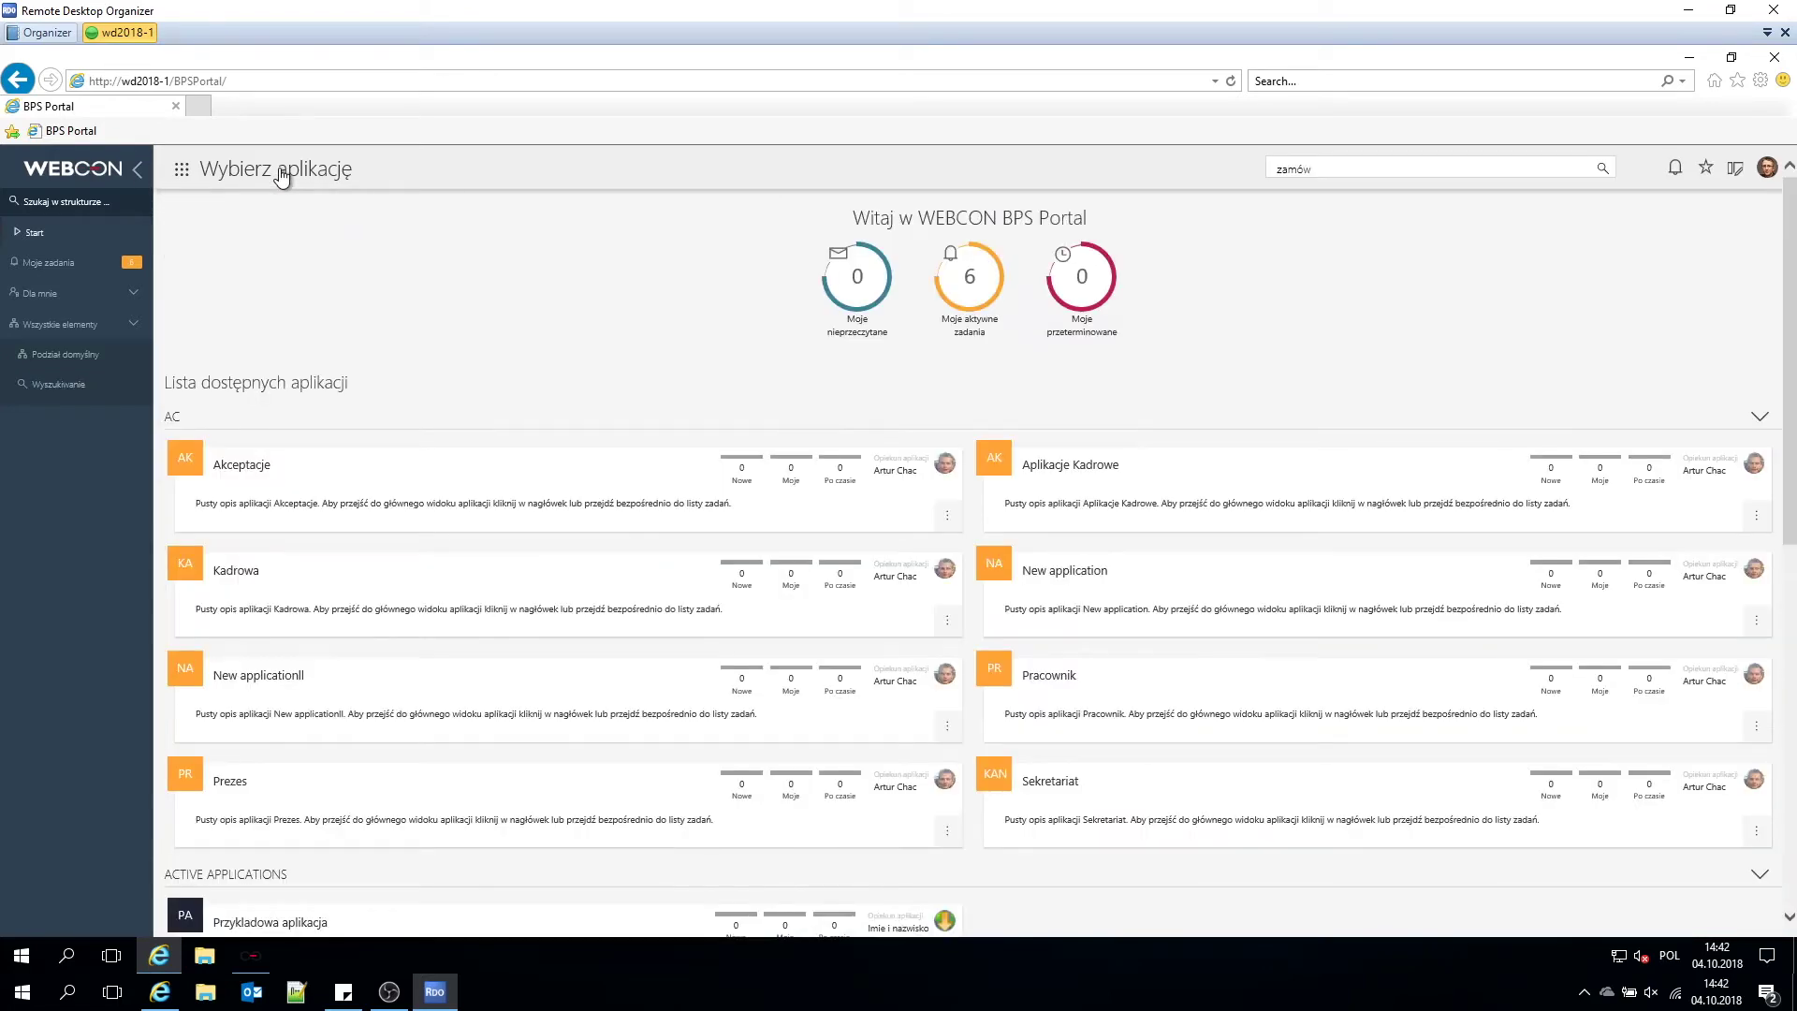
{"action": "left_click", "coordinate": [280, 177]}
{"action": "left_click", "coordinate": [188, 271]}
{"action": "left_click", "coordinate": [1406, 175]}
{"action": "key", "text": "Return"}
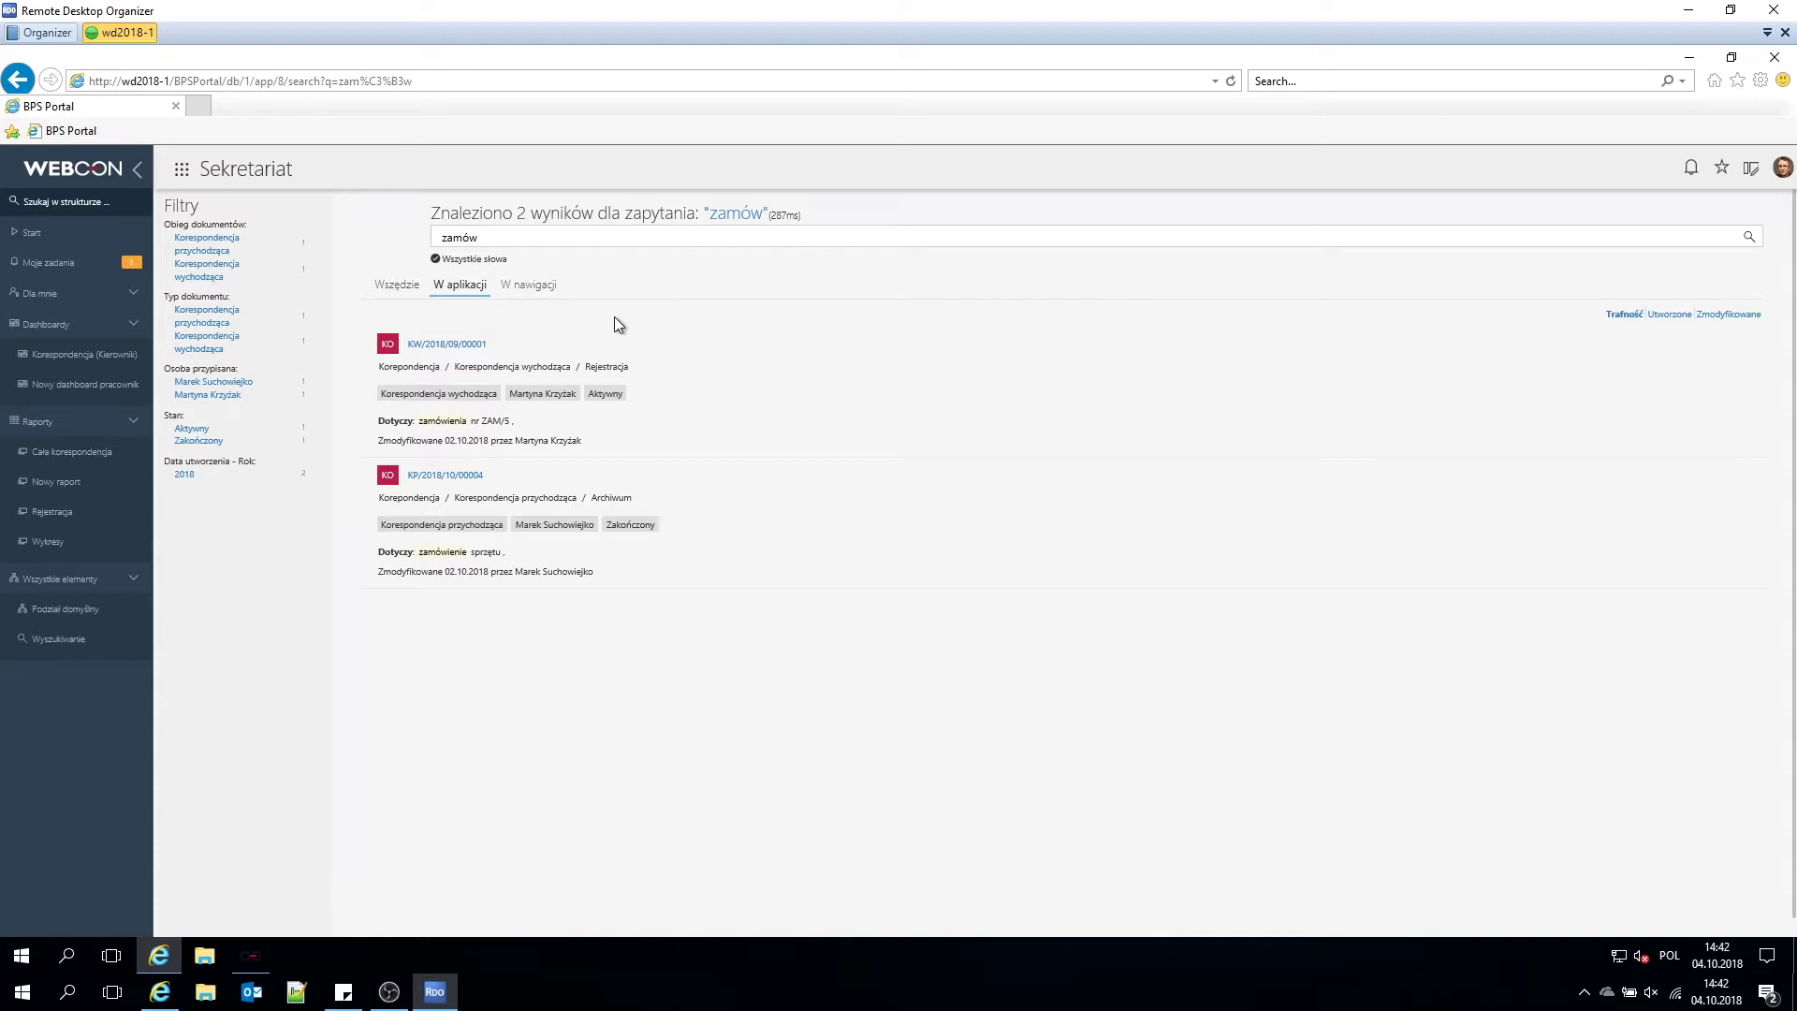
Check the "zamów" results across all applications and in navigation, and return to the application selection page.
{"action": "left_click", "coordinate": [405, 281]}
{"action": "left_click", "coordinate": [550, 285]}
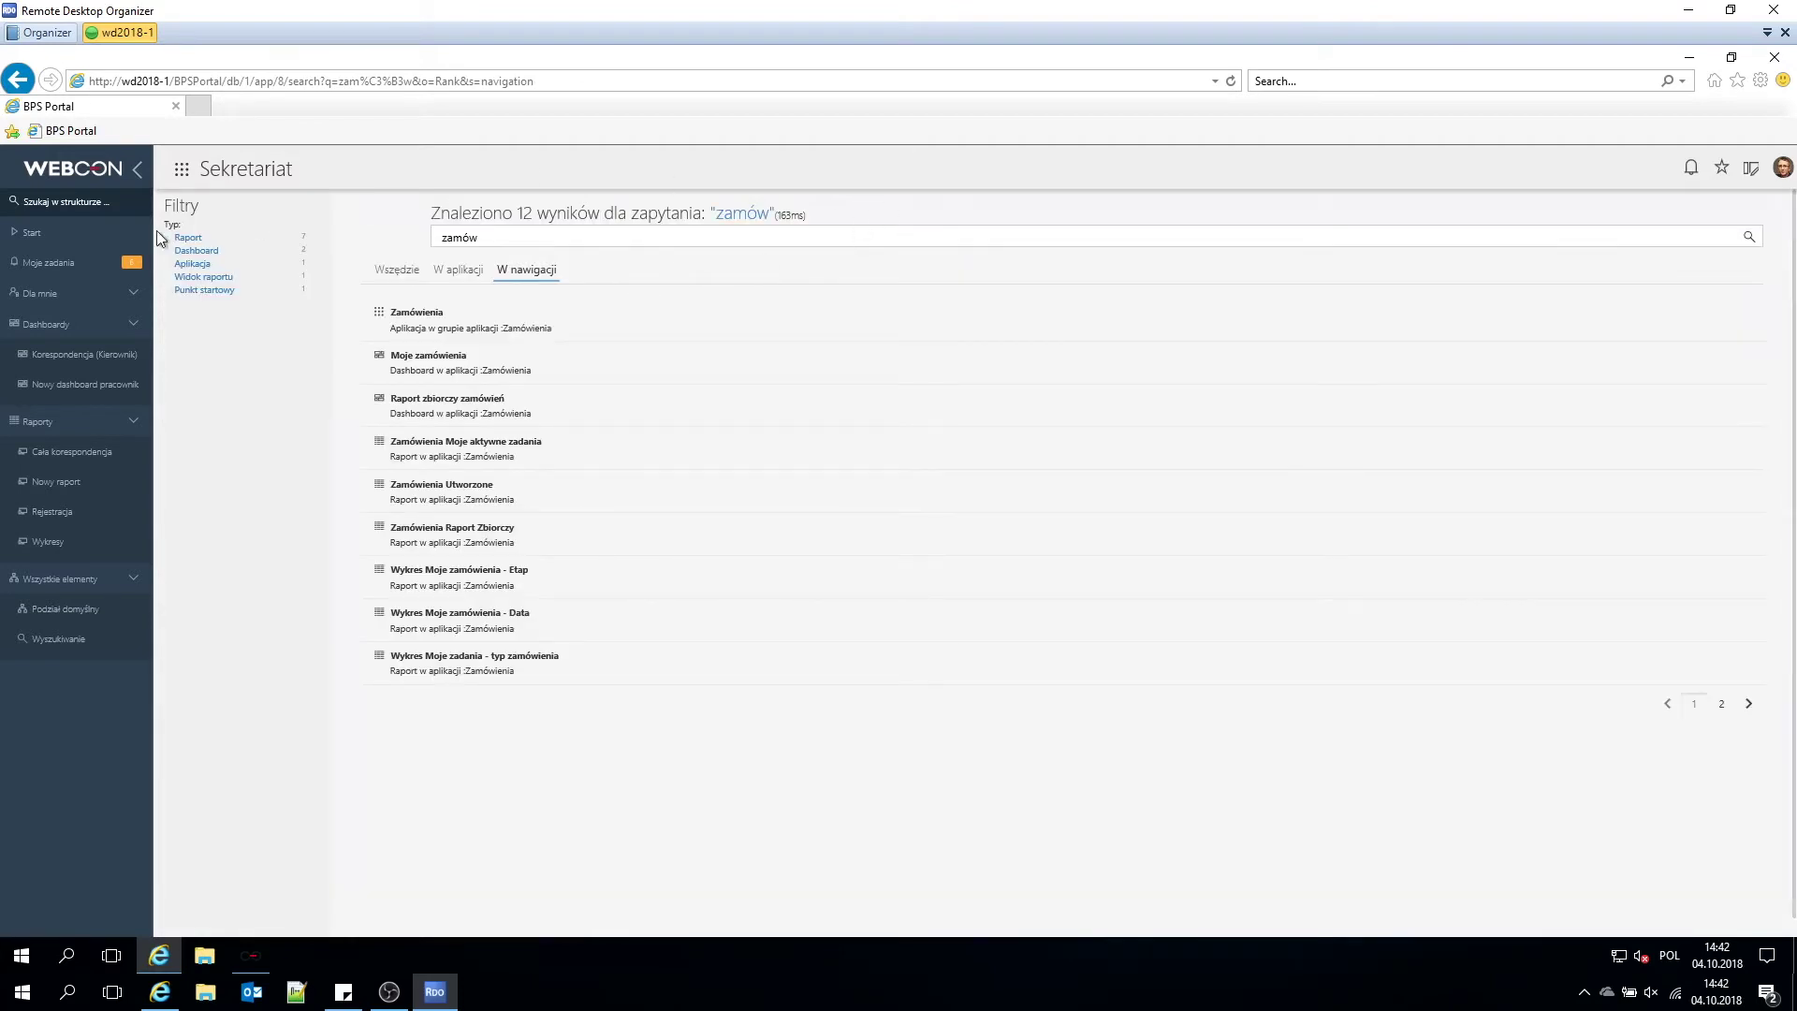
{"action": "left_click", "coordinate": [101, 176]}
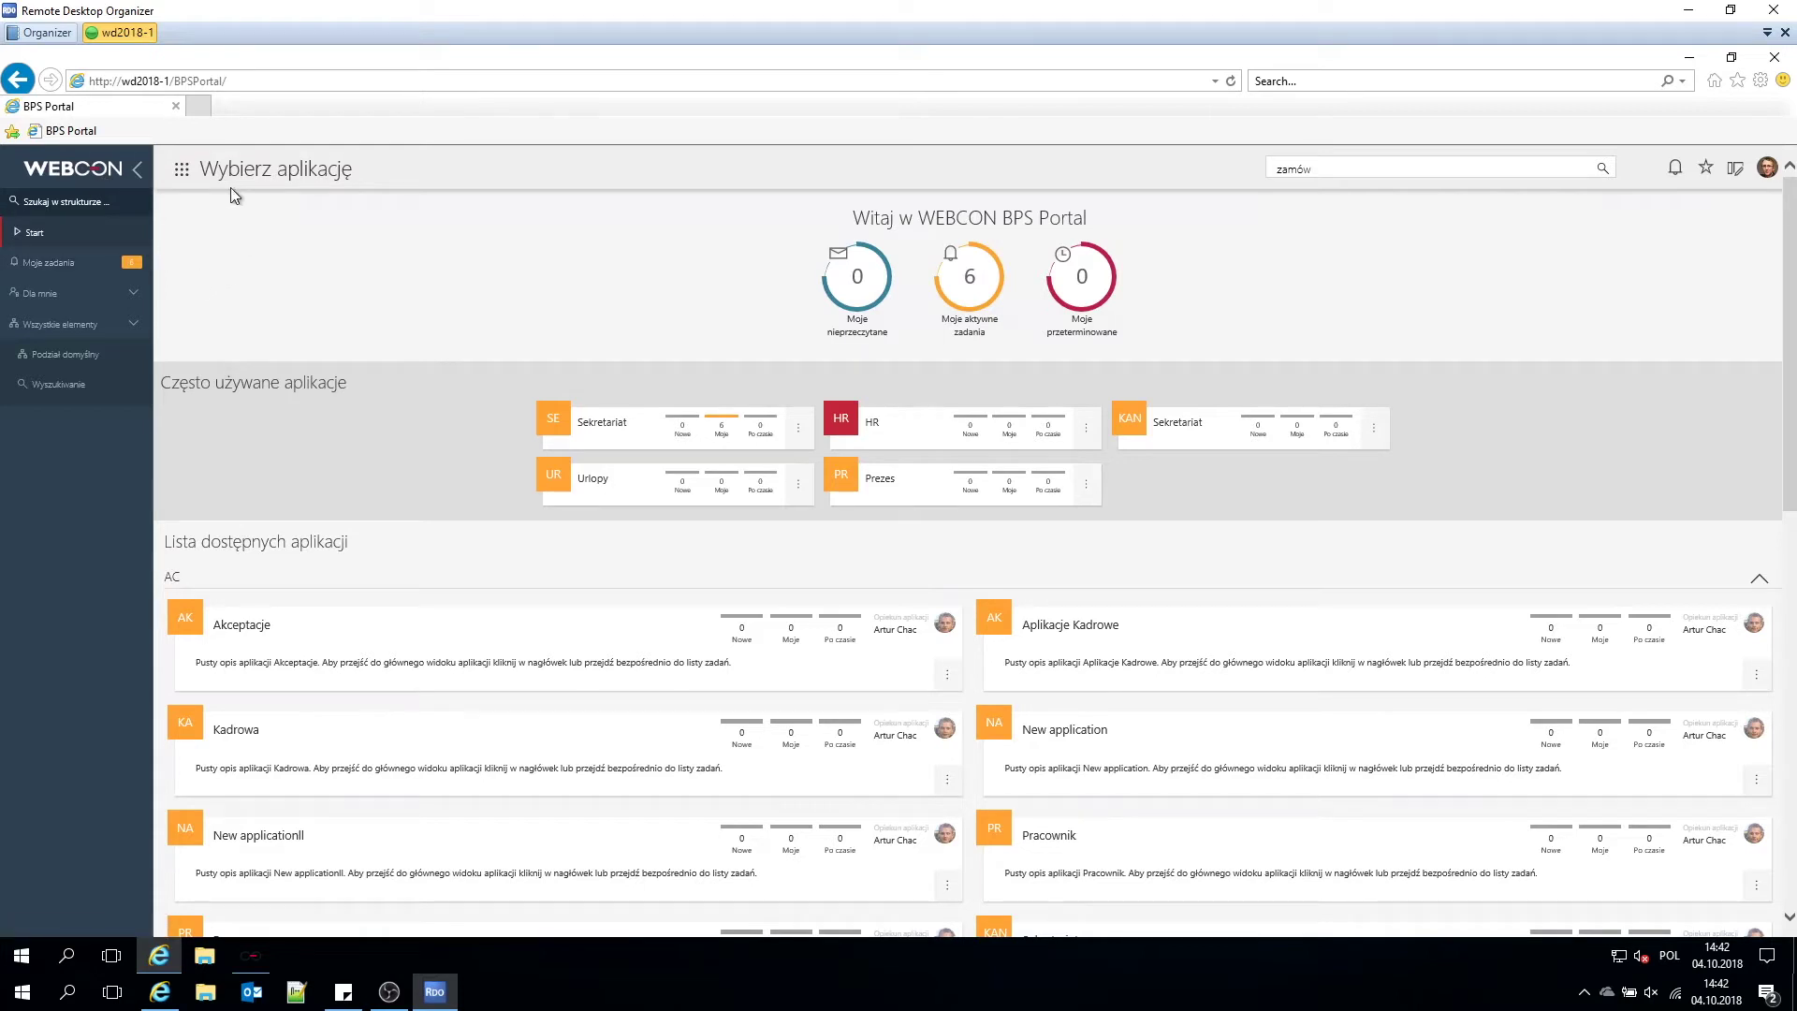
Find the Sekretariat application of the MK group by filtering the application picker with "sekr", and open it.
{"action": "left_click", "coordinate": [184, 172]}
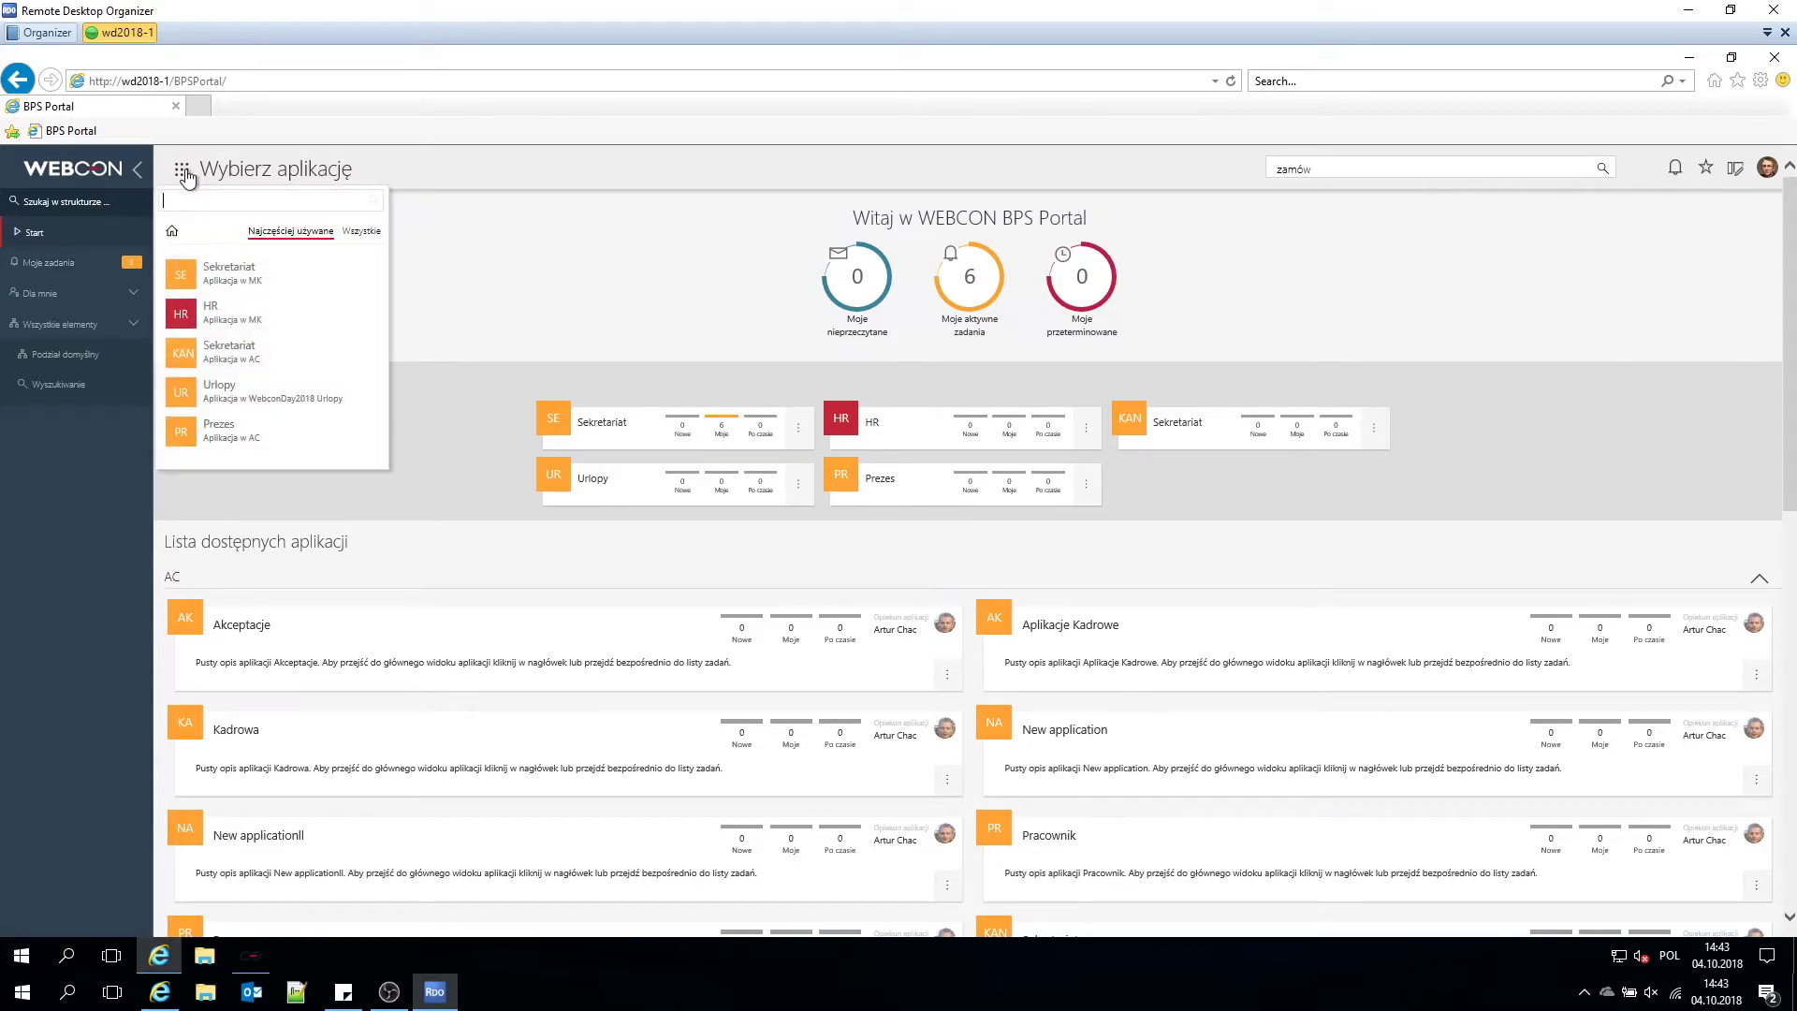
{"action": "type", "text": "sekr"}
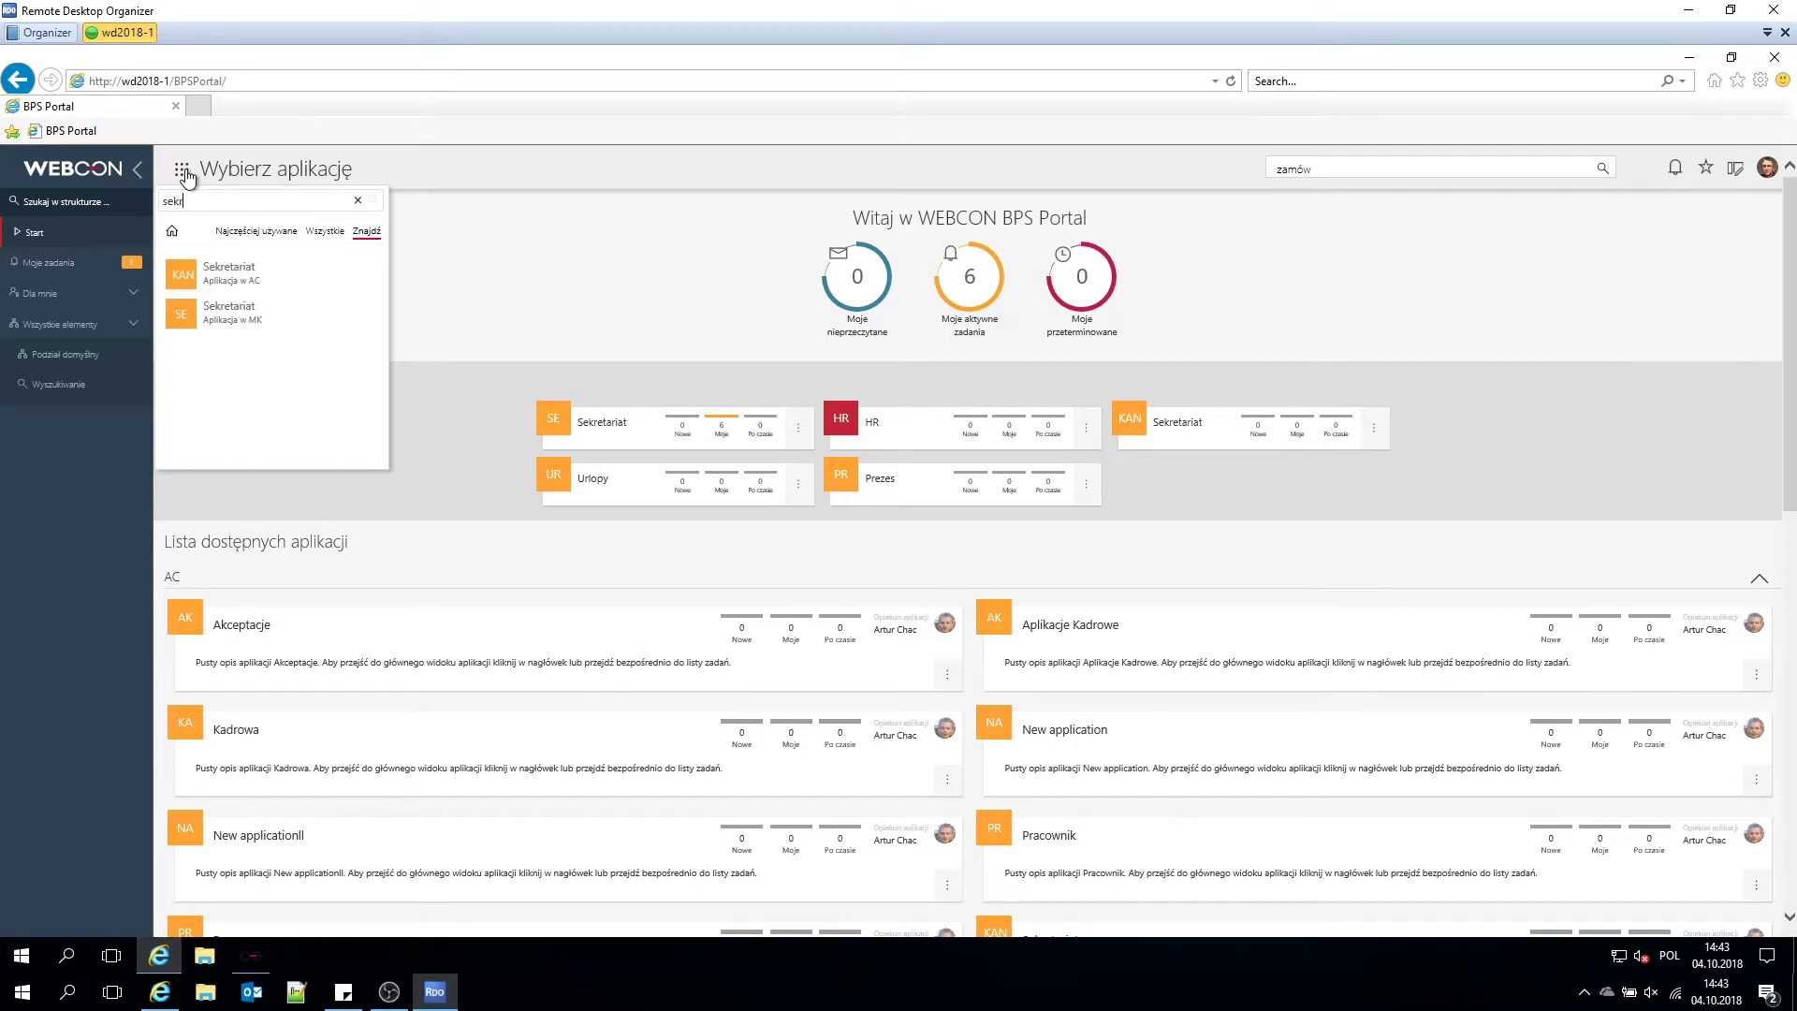
{"action": "left_click", "coordinate": [238, 327]}
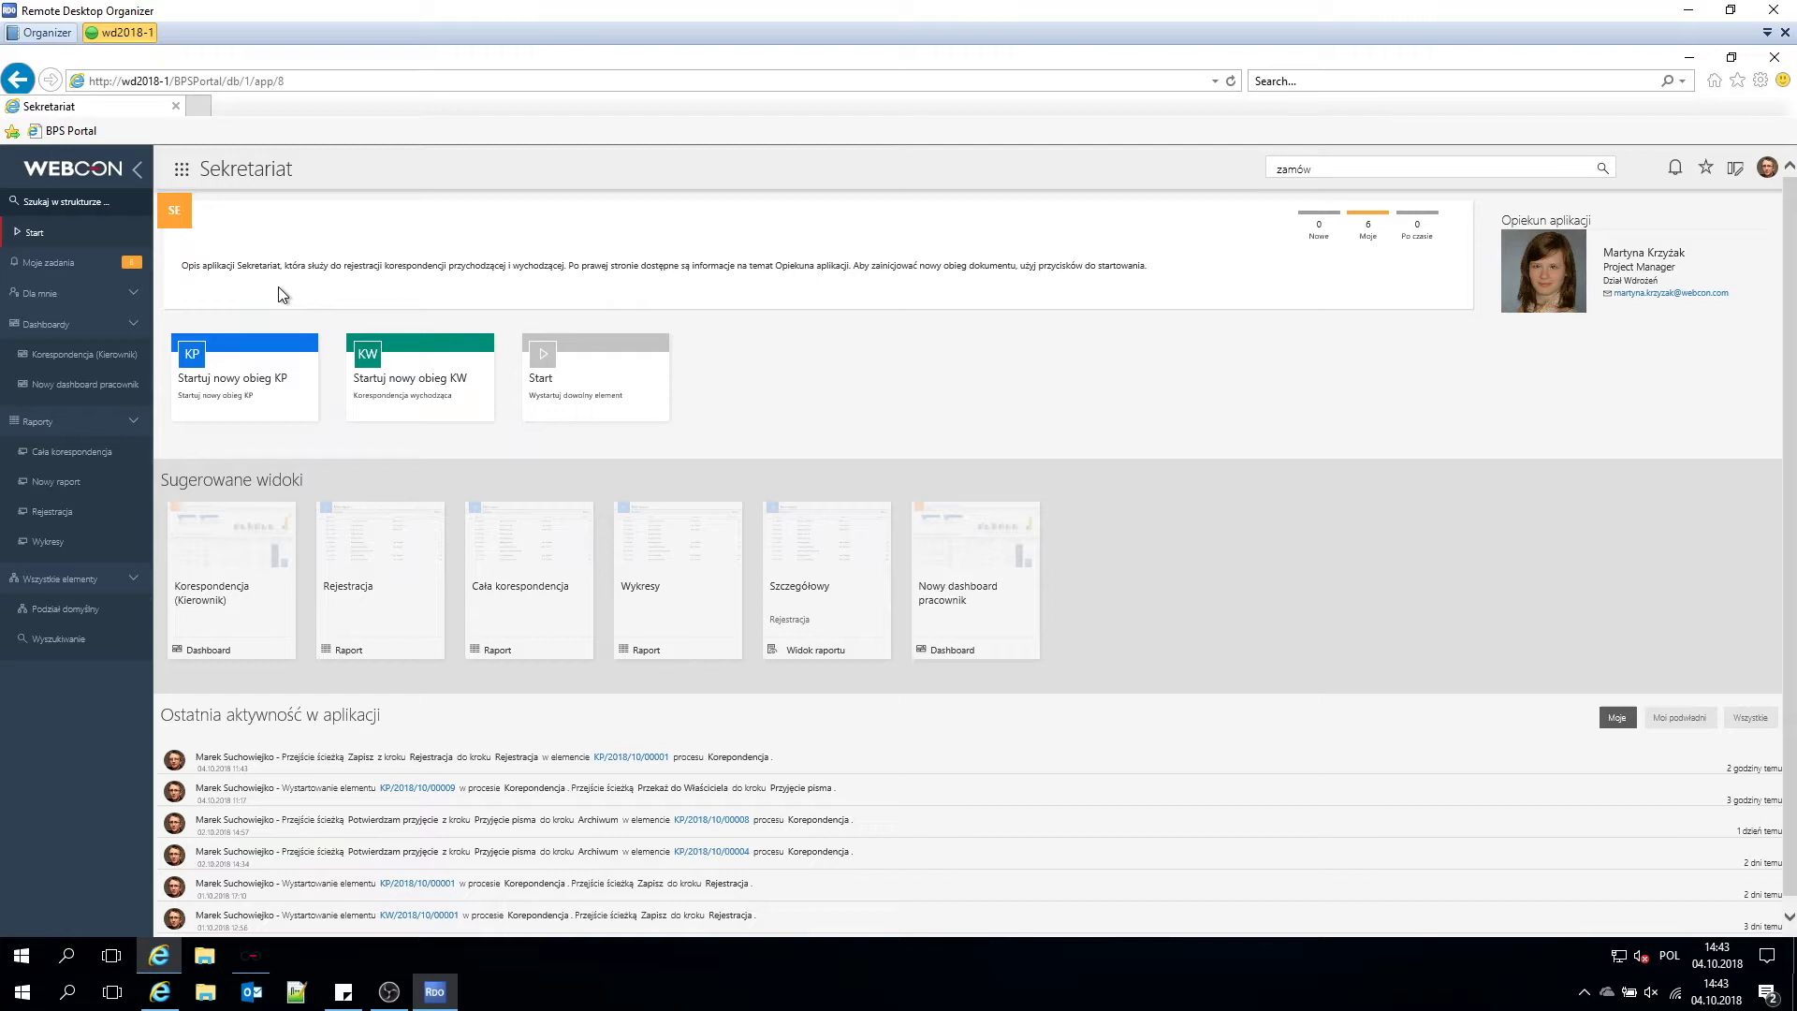
Reopen Sekretariat from the frequently used applications and show the recent activity for Moi podwładni.
{"action": "left_click", "coordinate": [81, 180]}
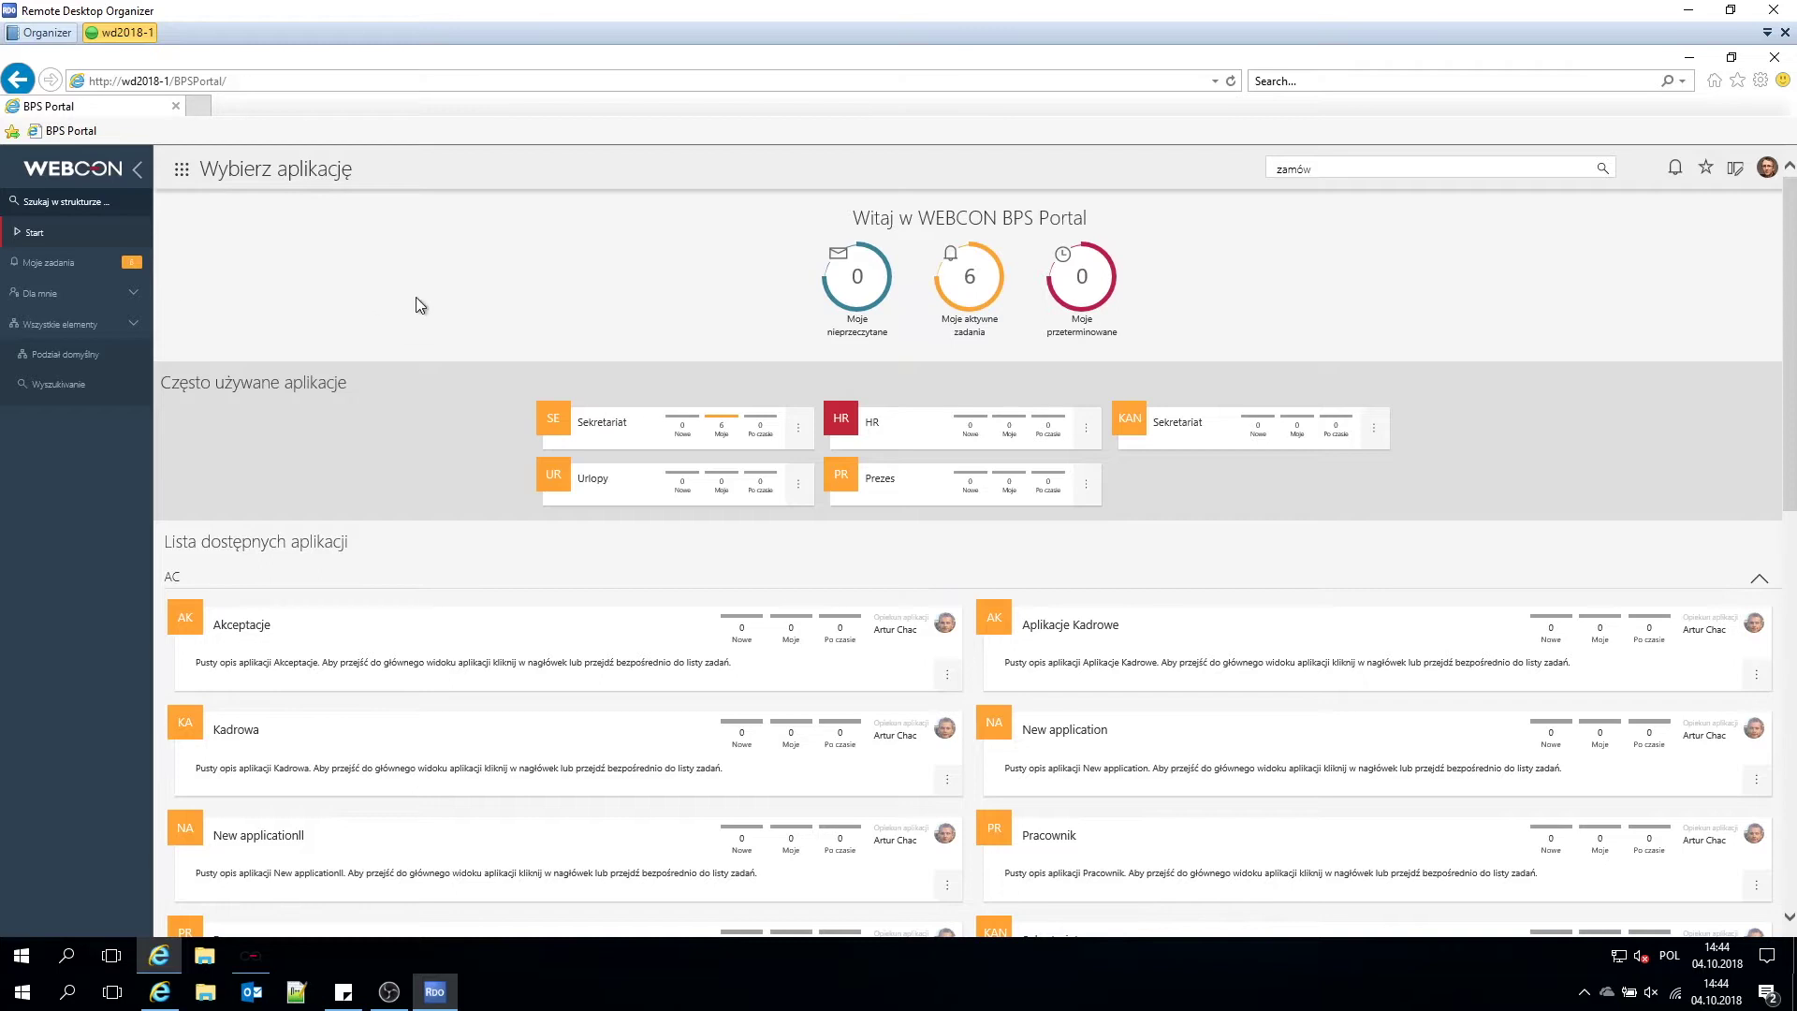
{"action": "left_click", "coordinate": [643, 425]}
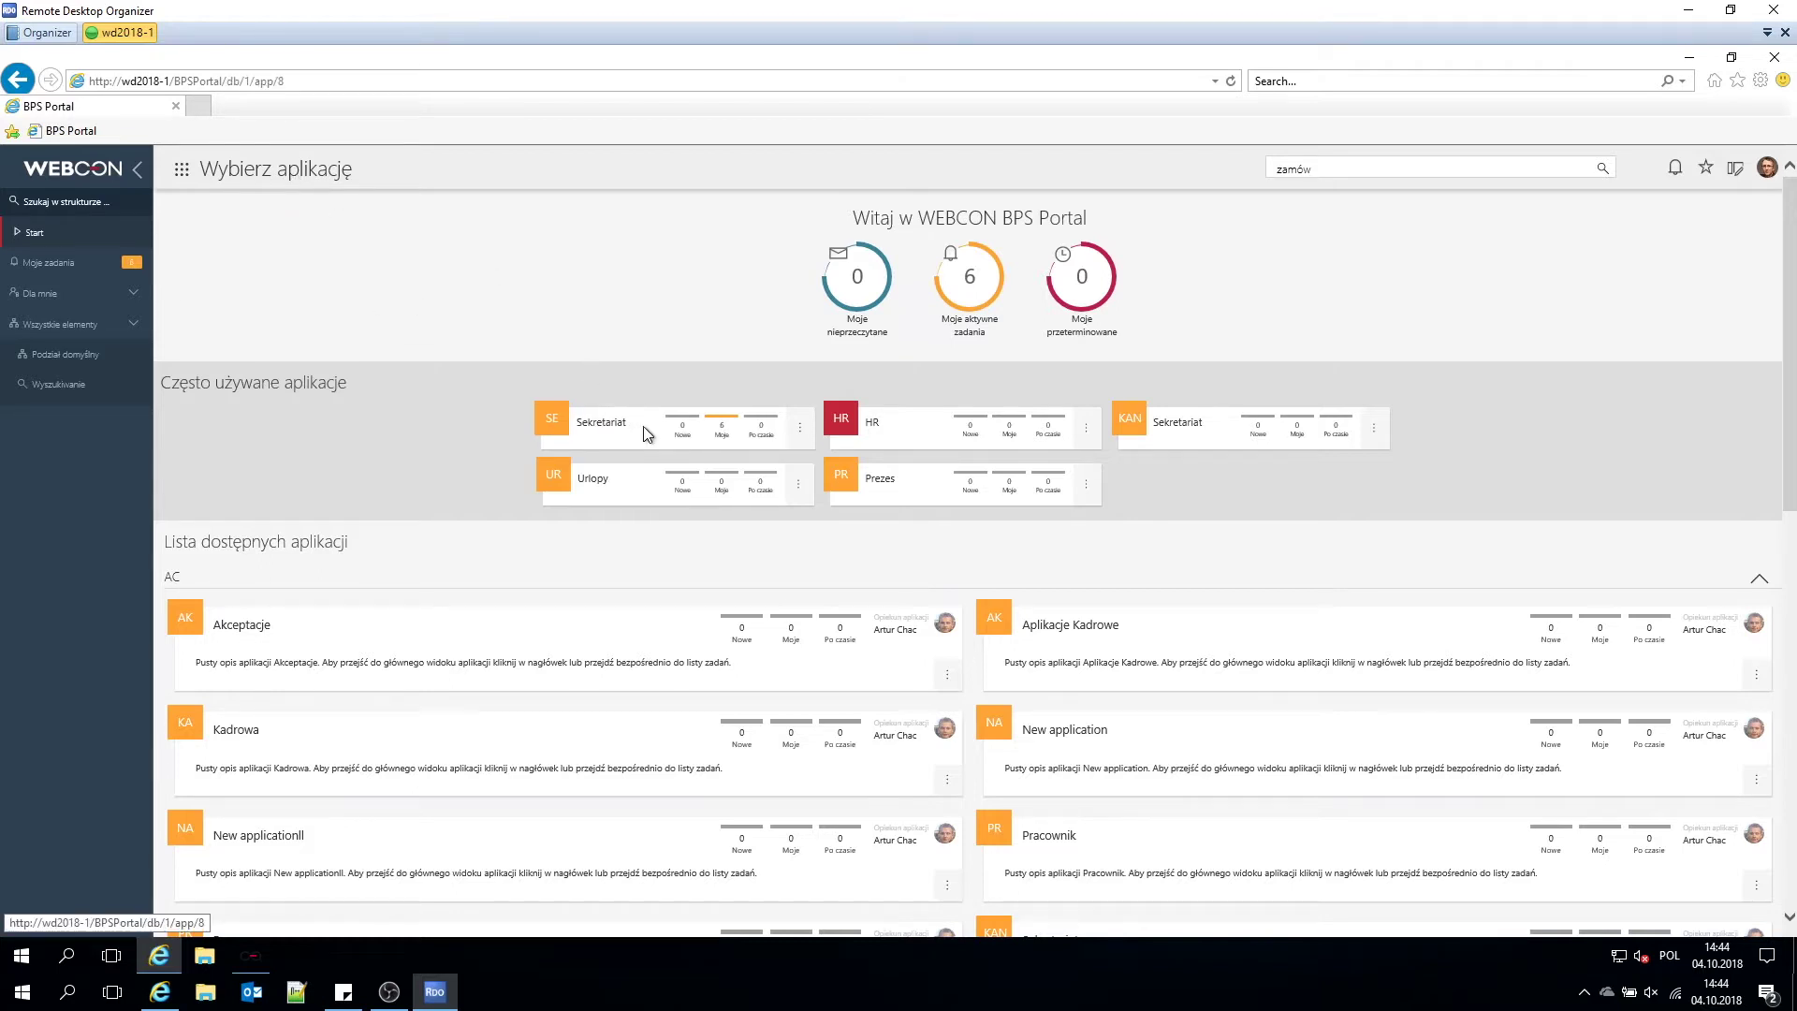
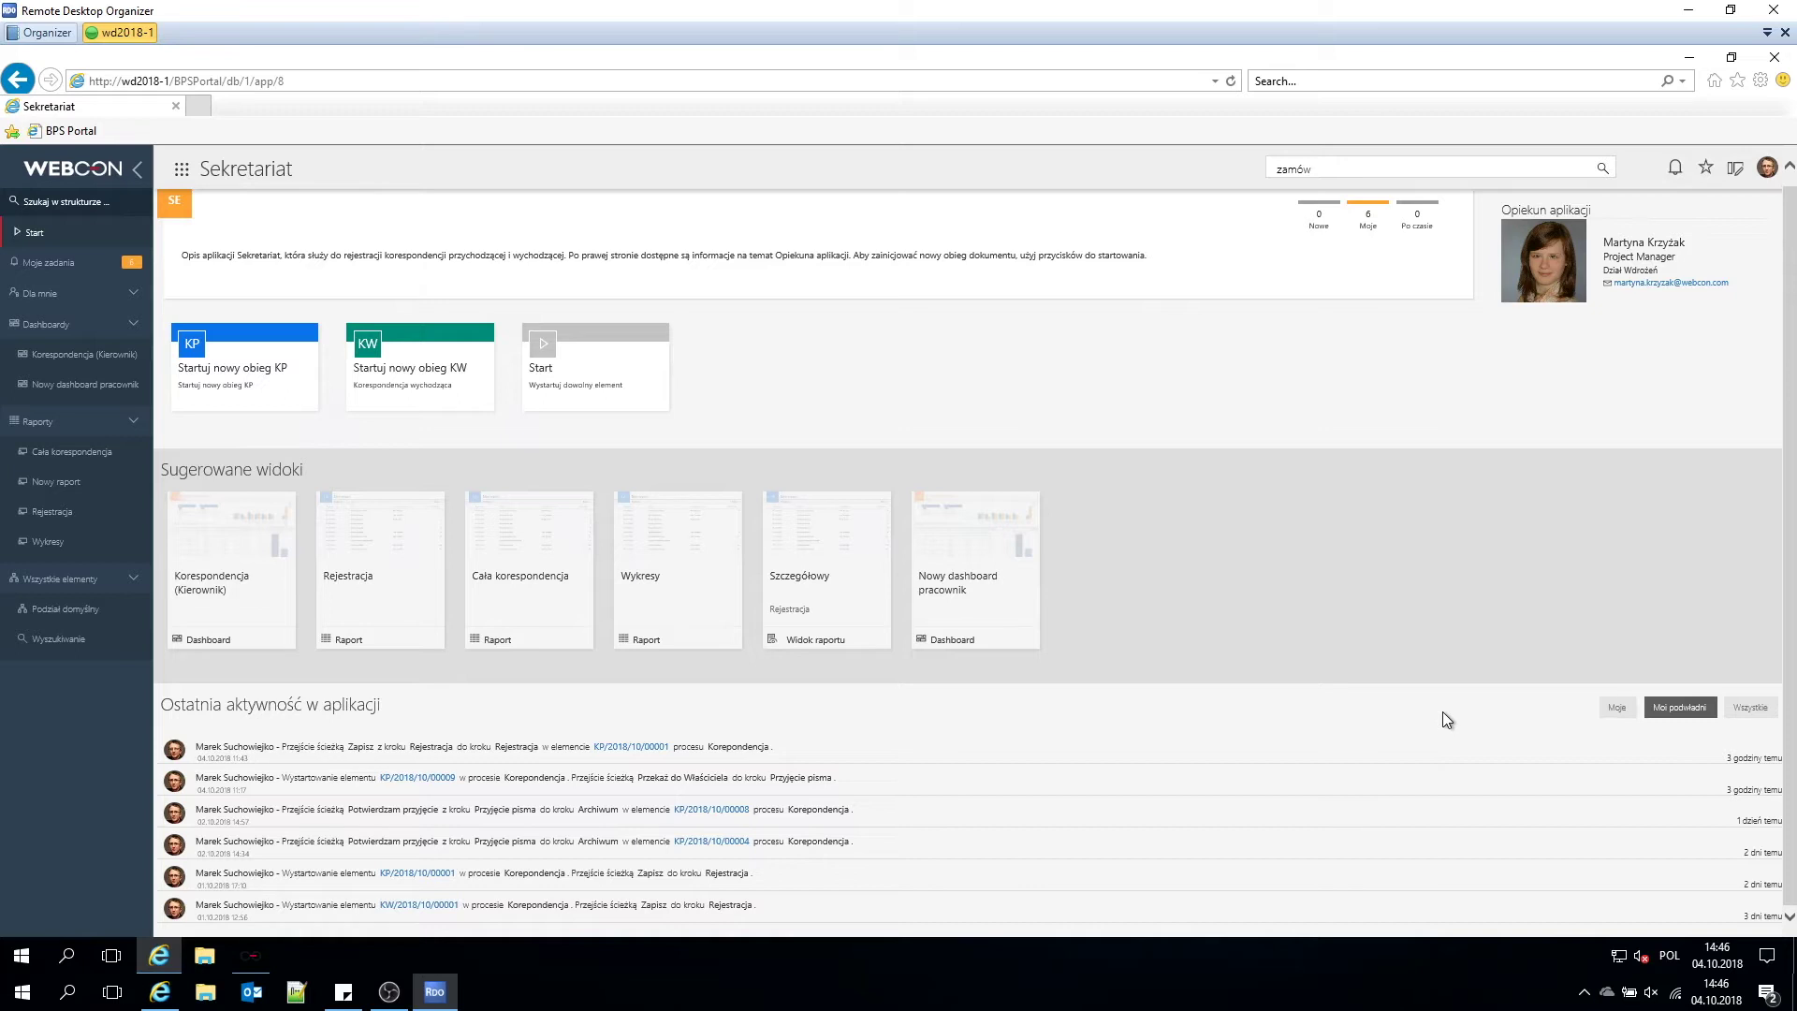
{"action": "scroll", "coordinate": [997, 426], "scroll_direction": "up", "scroll_amount": 1}
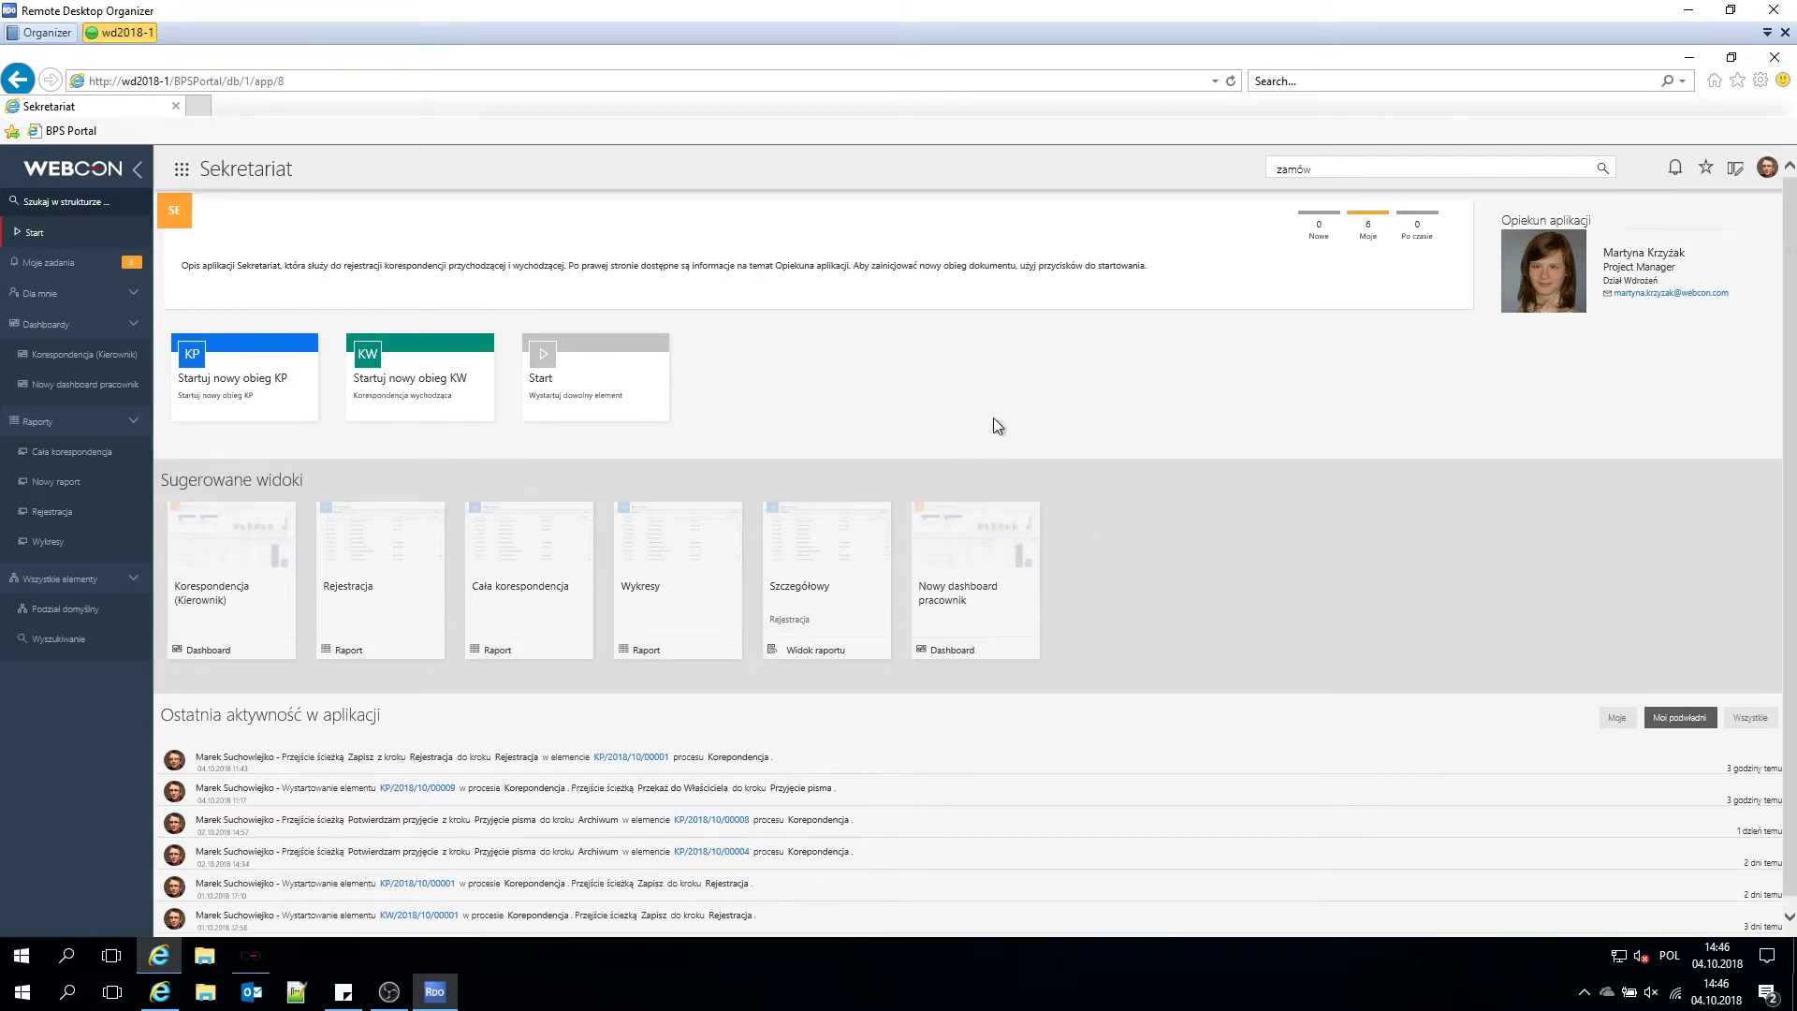
Preview the "materiały do produkcji" element from the Cała korespondencja report, open its full form and view its history.
{"action": "left_click", "coordinate": [87, 454]}
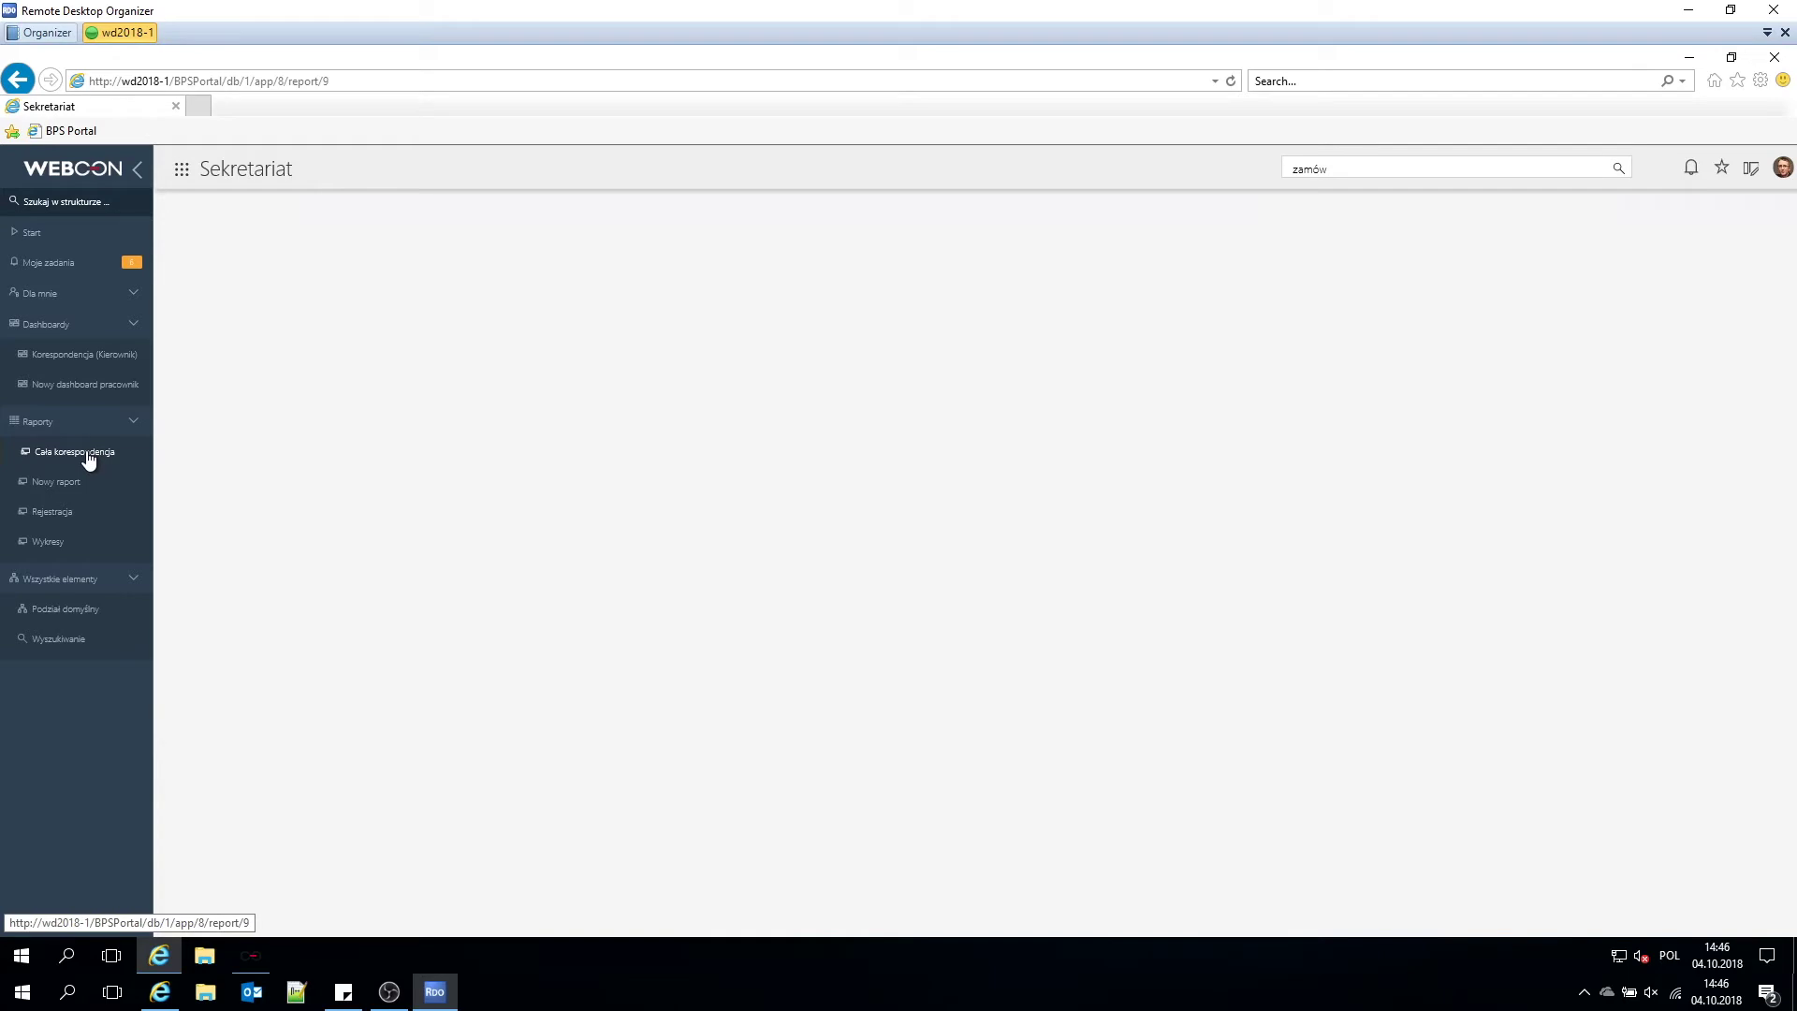
{"action": "left_click", "coordinate": [723, 328]}
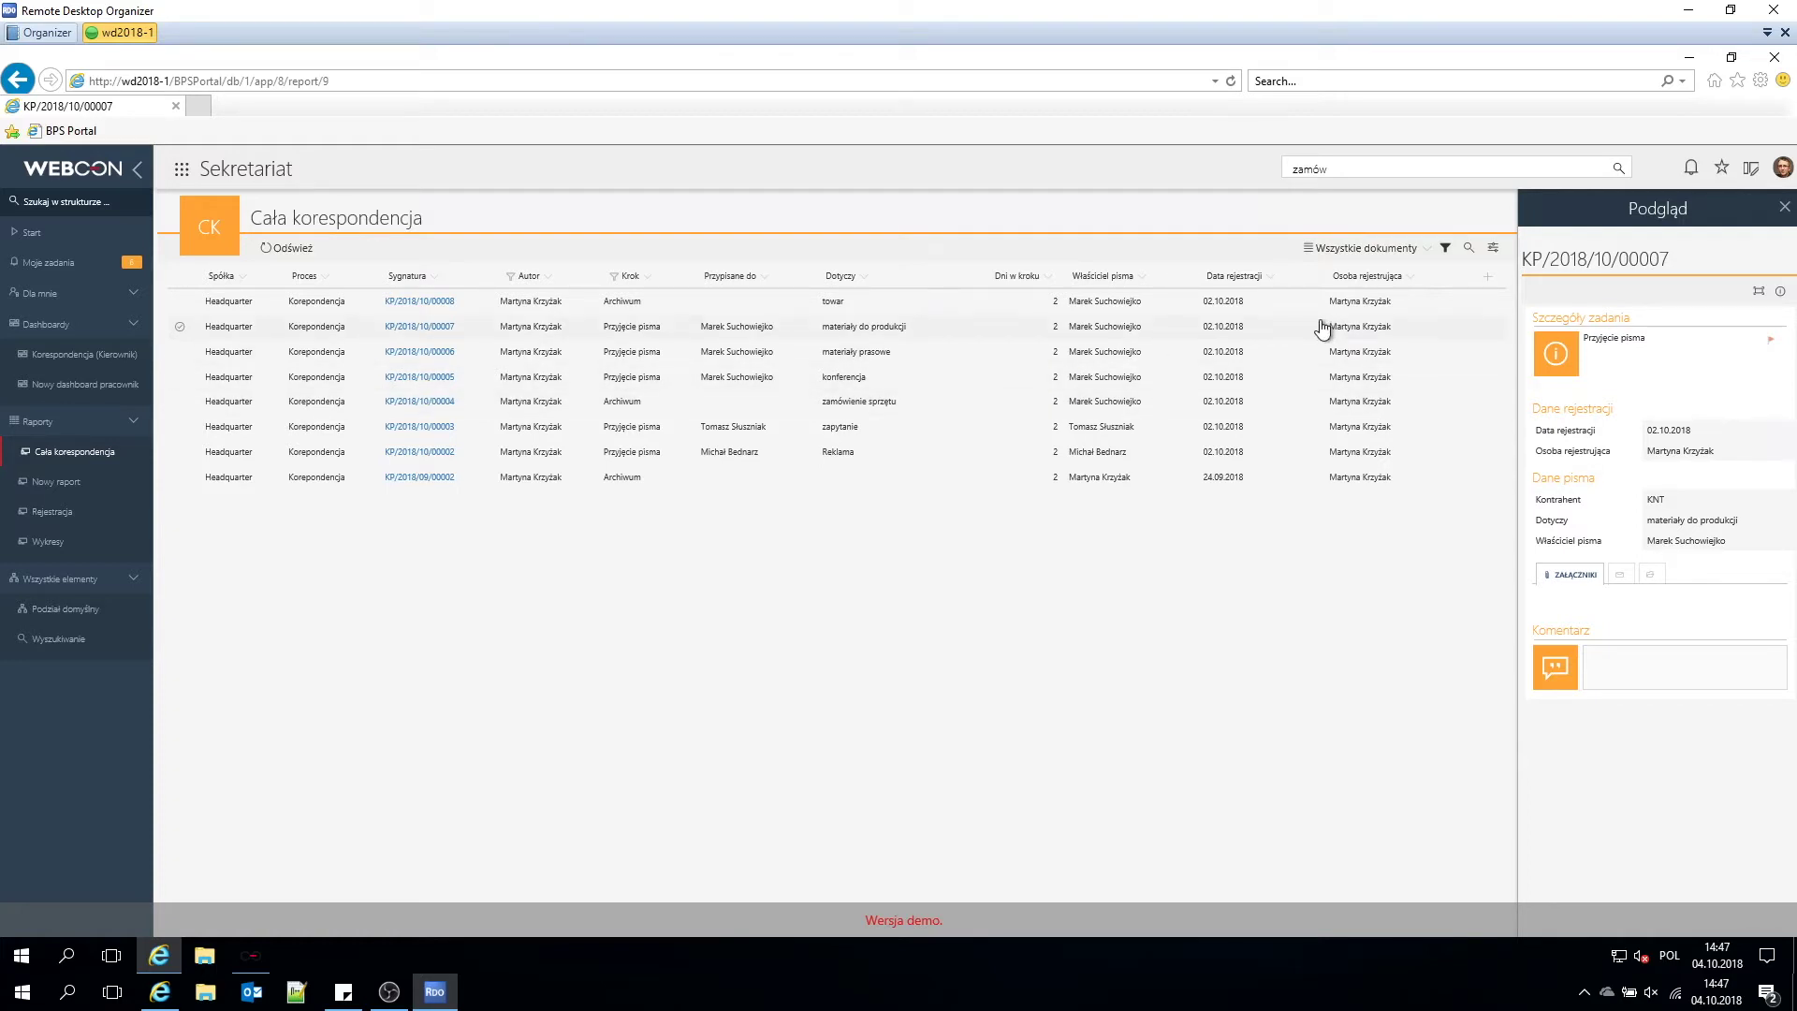
{"action": "left_click", "coordinate": [1759, 293]}
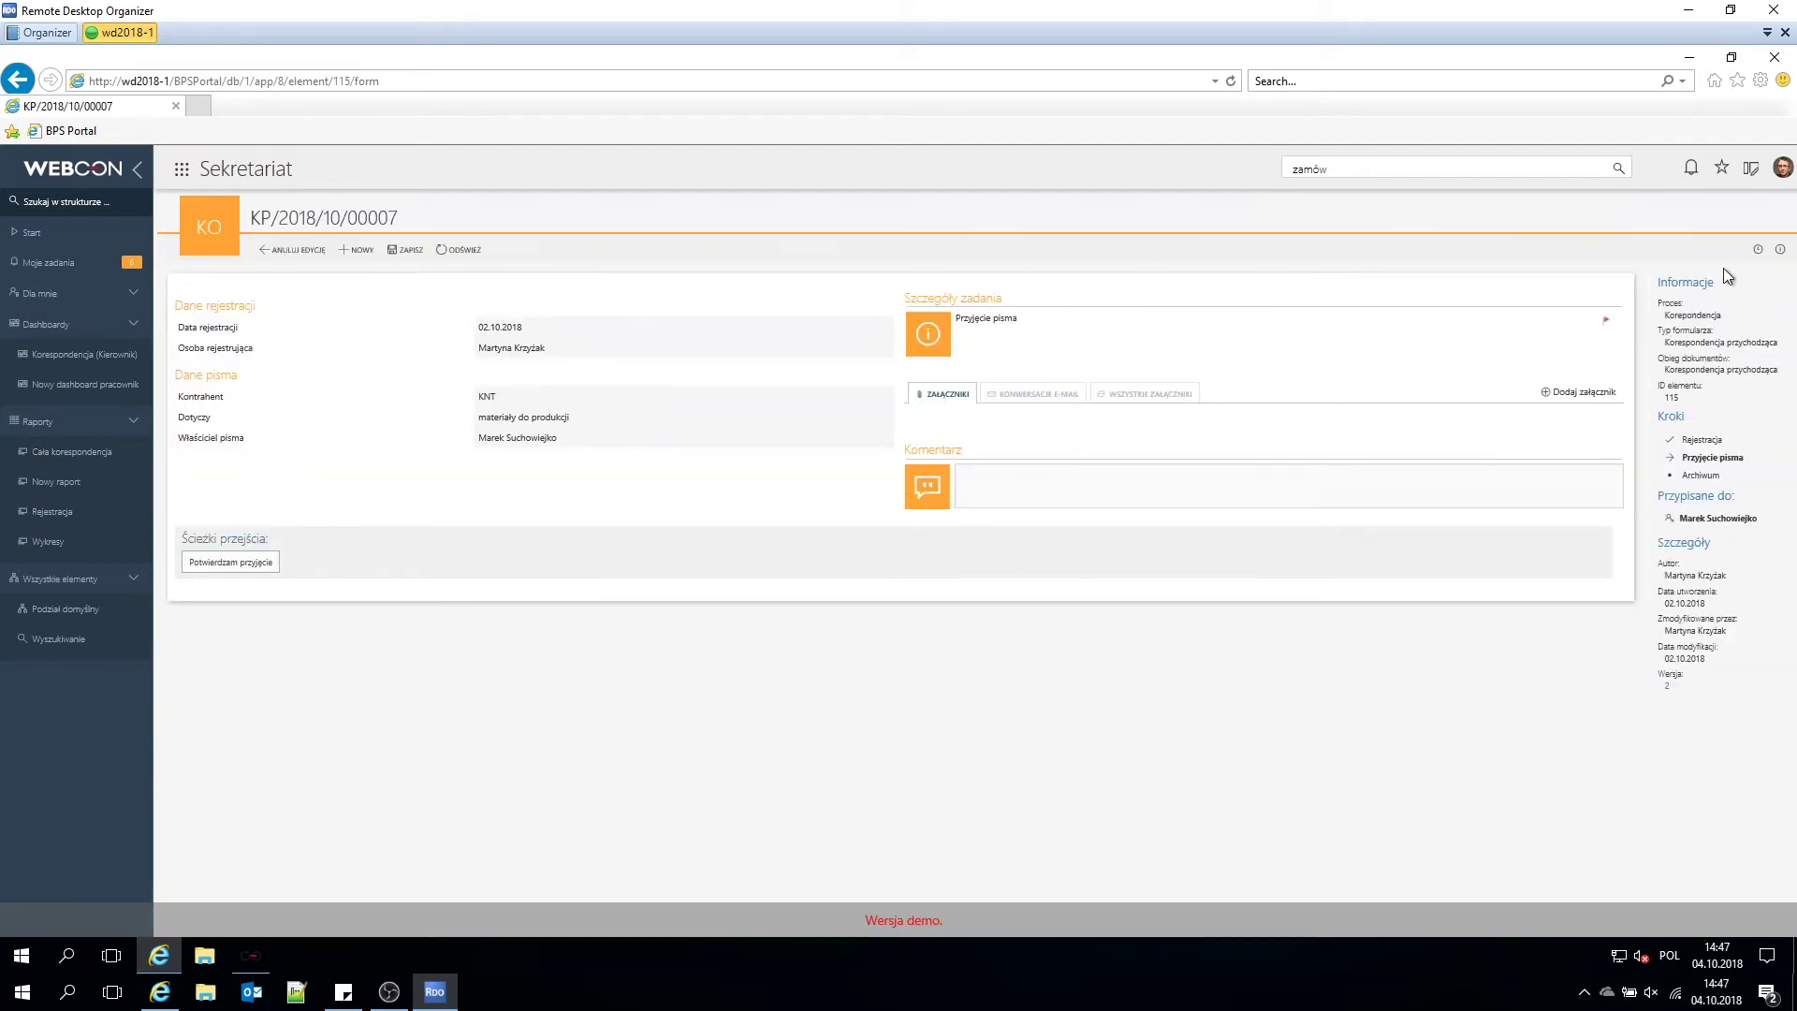
{"action": "left_click", "coordinate": [1757, 253]}
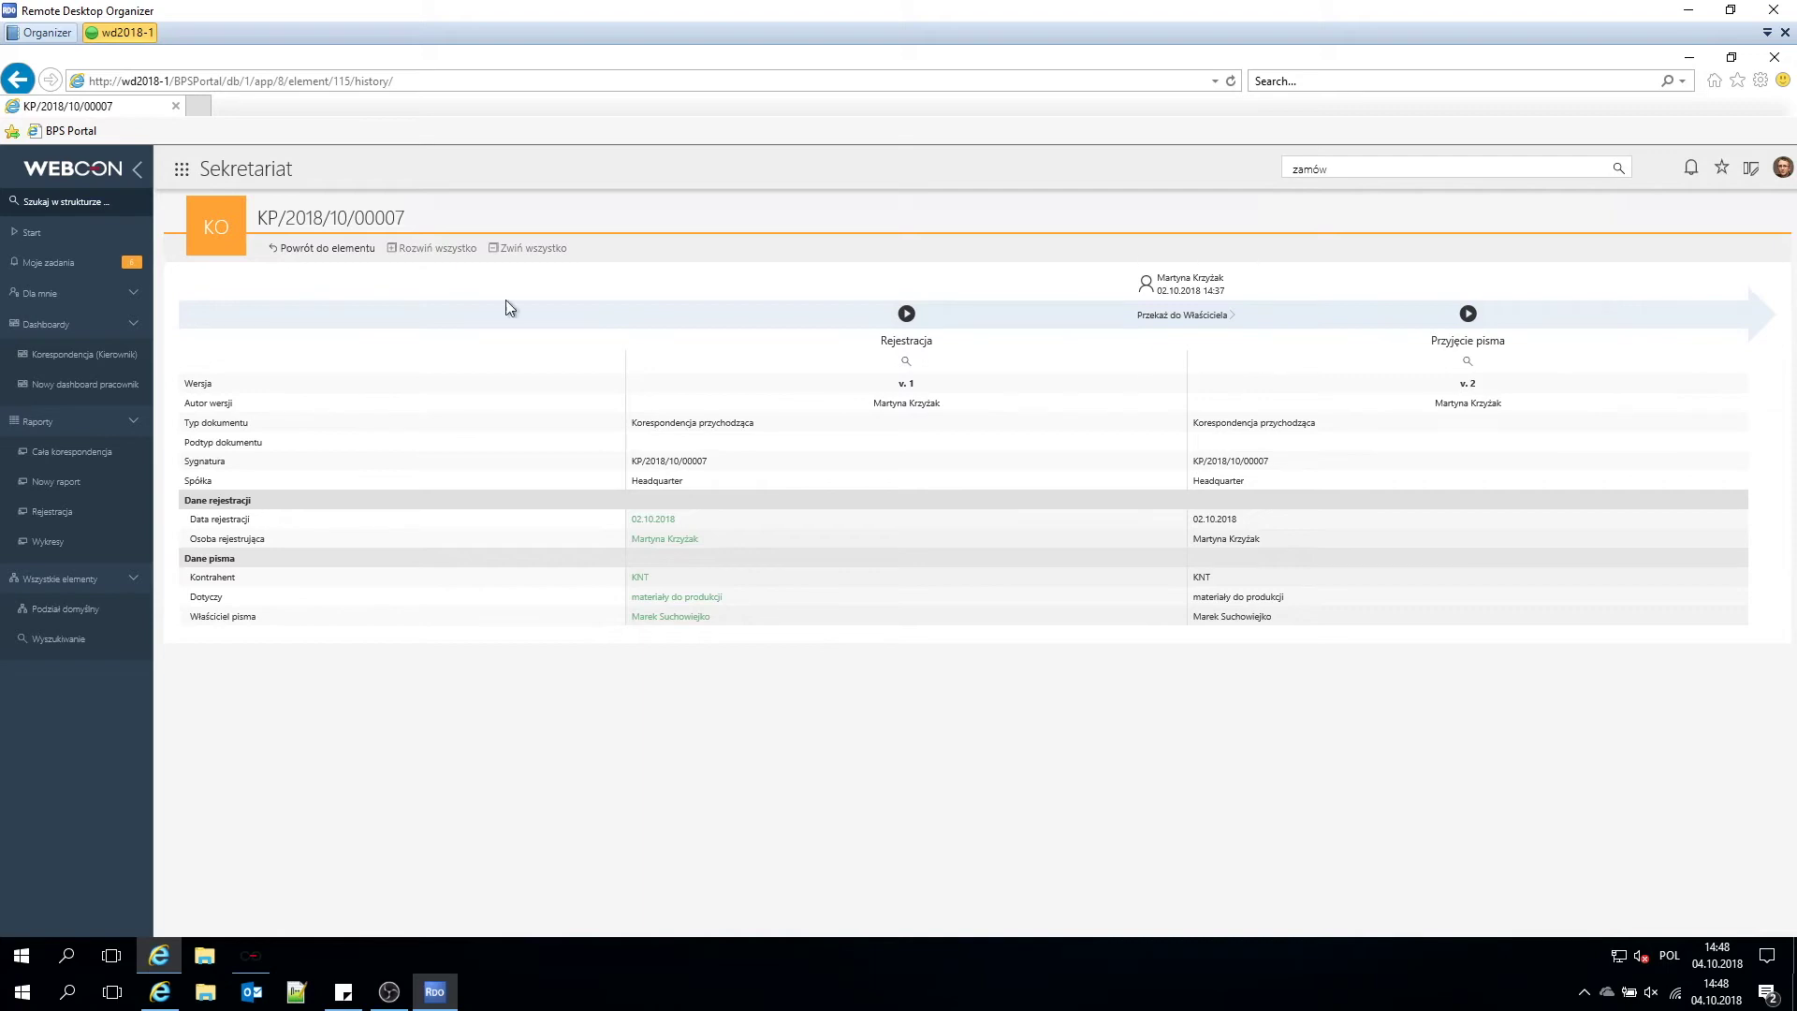
Open the Rejestracja report and switch it to the KP_potwierdzenie przyjęcia view.
{"action": "left_click", "coordinate": [91, 453]}
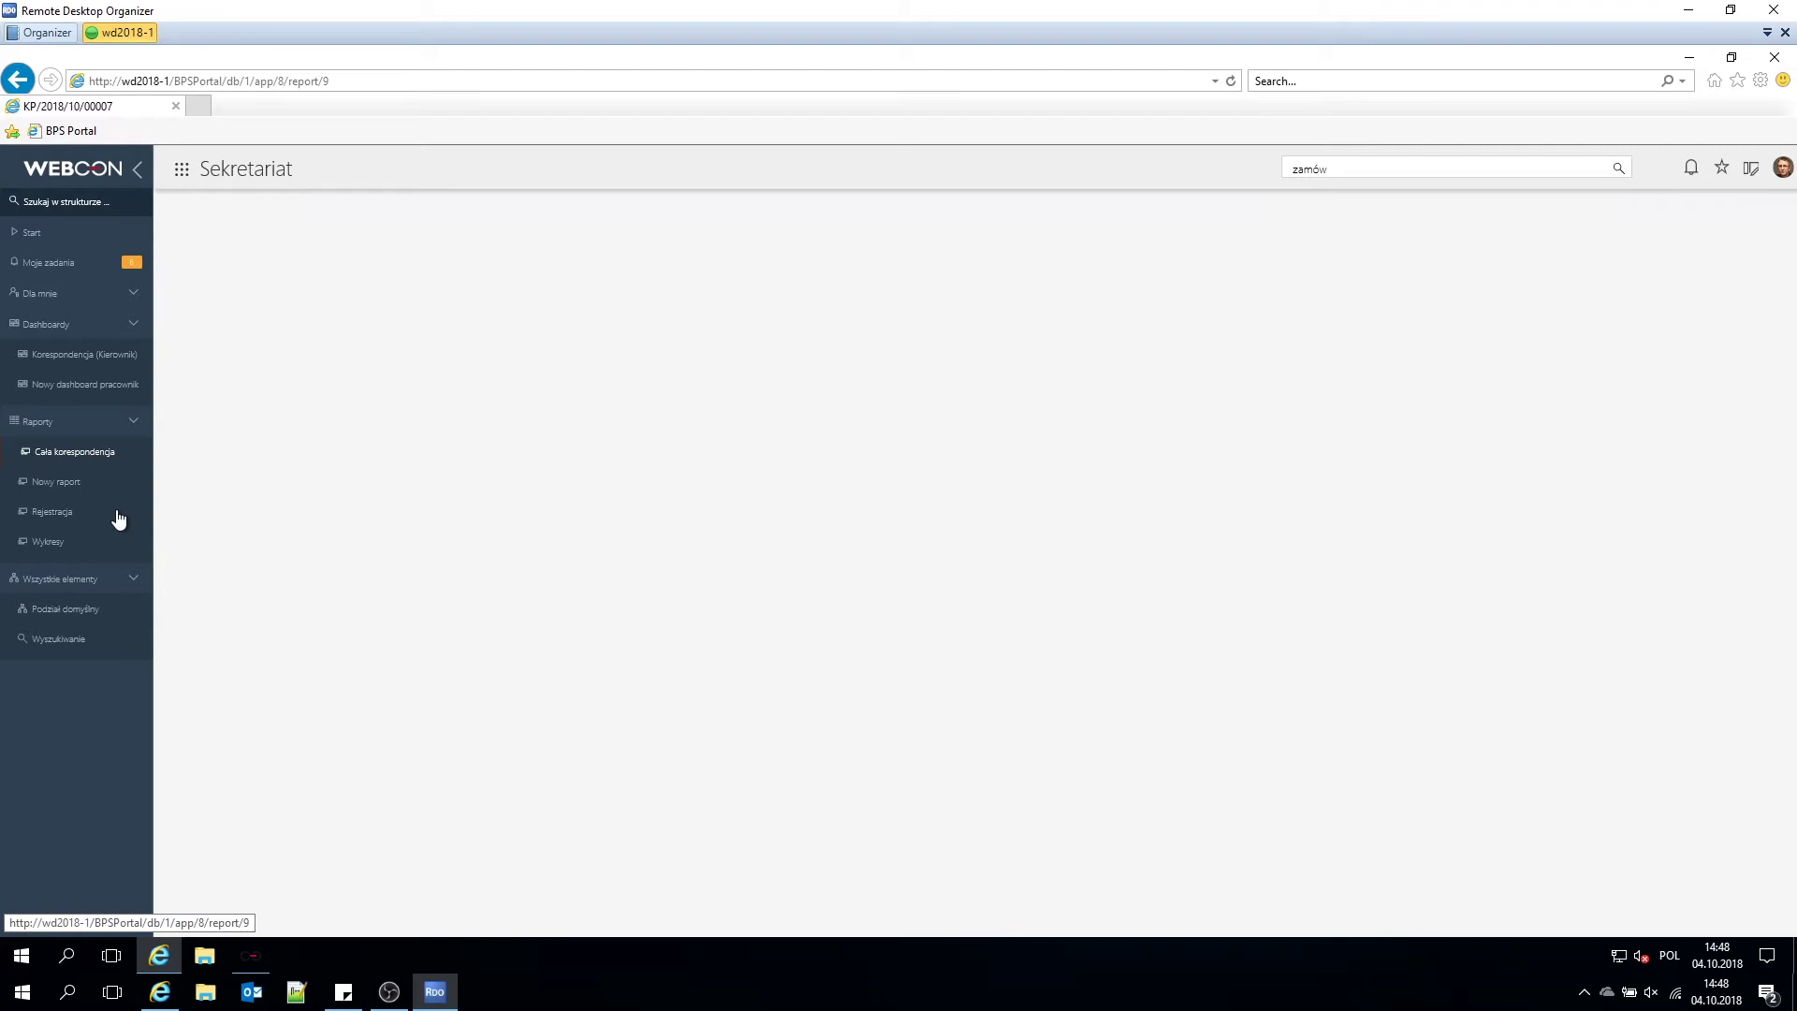
{"action": "left_click", "coordinate": [52, 514]}
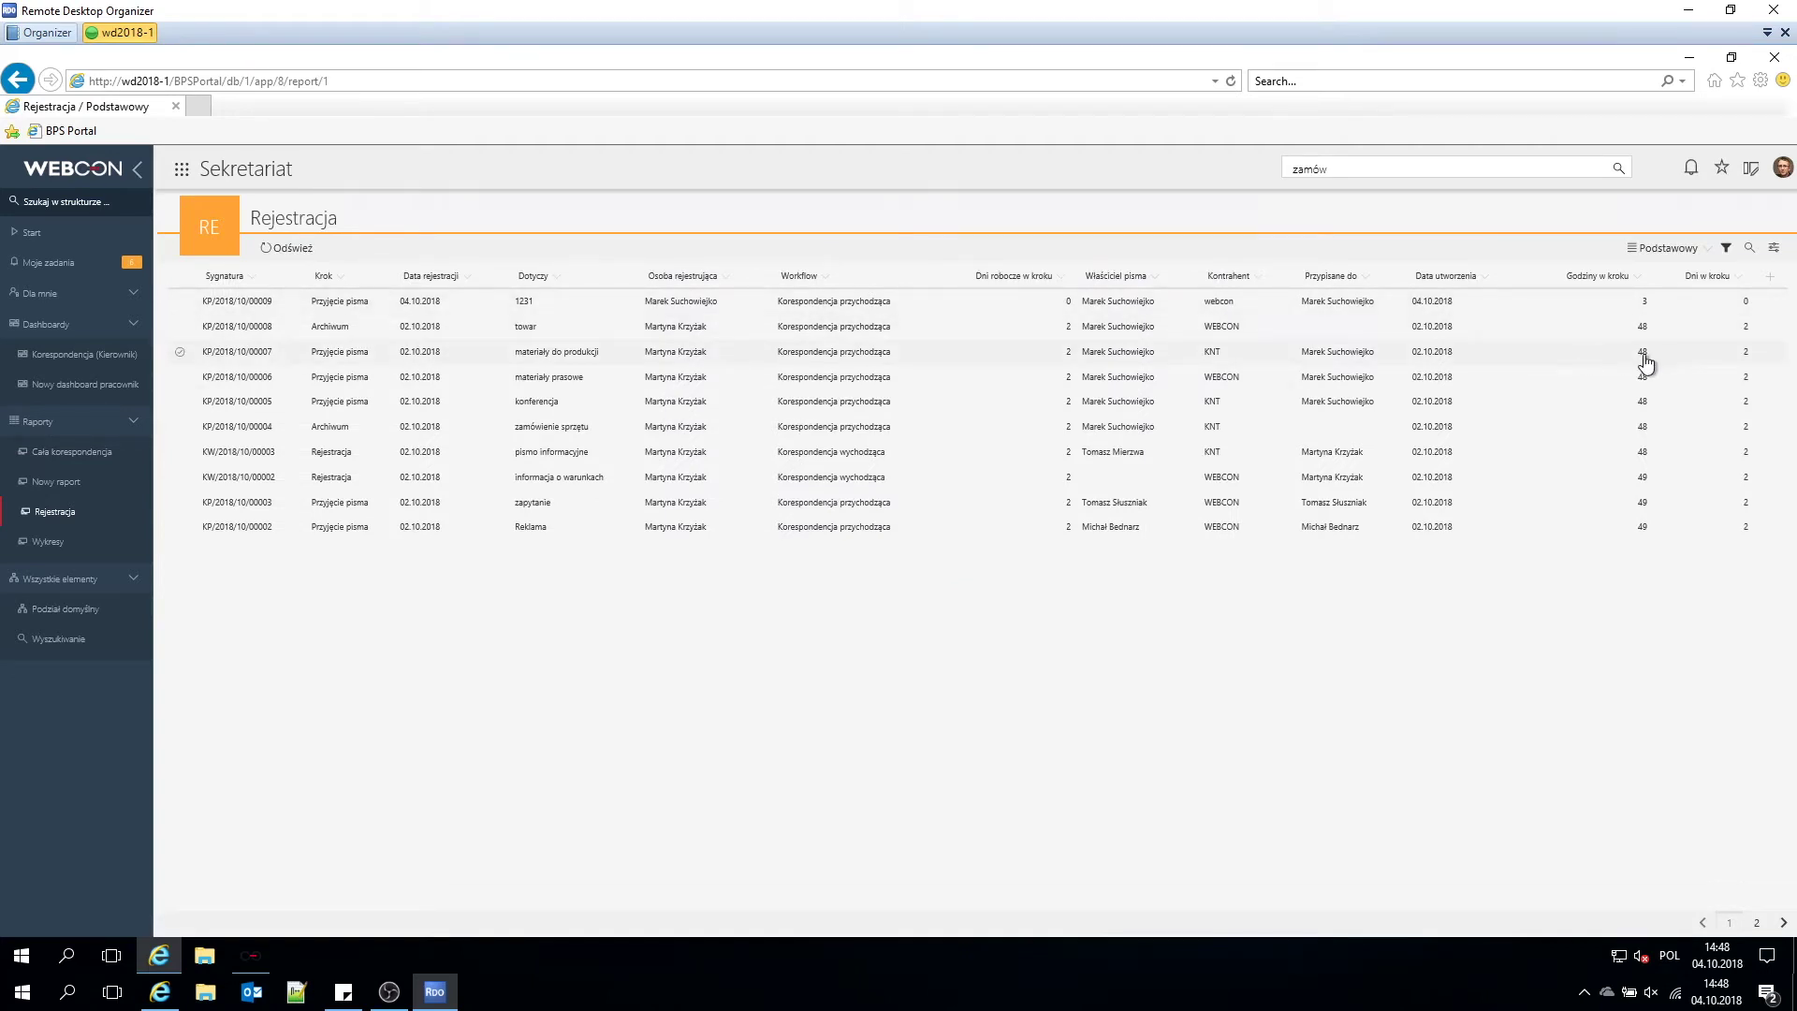
{"action": "left_click", "coordinate": [1705, 256]}
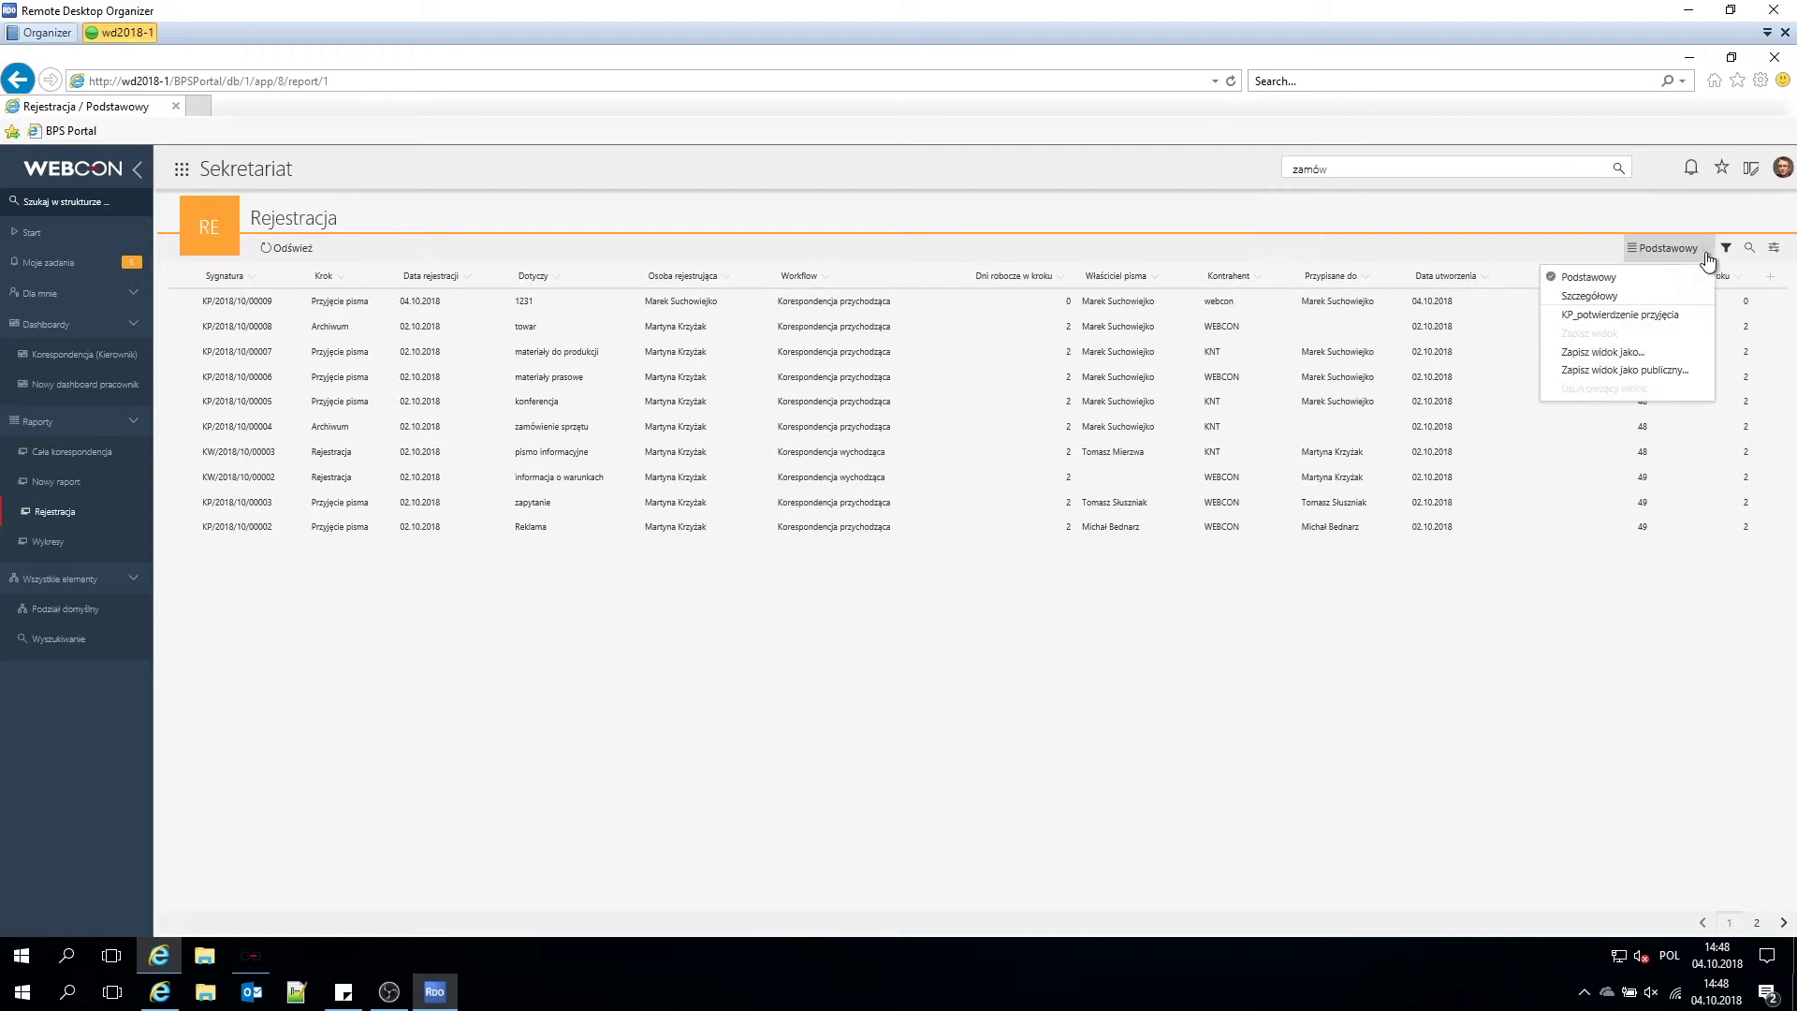
{"action": "left_click", "coordinate": [1626, 324]}
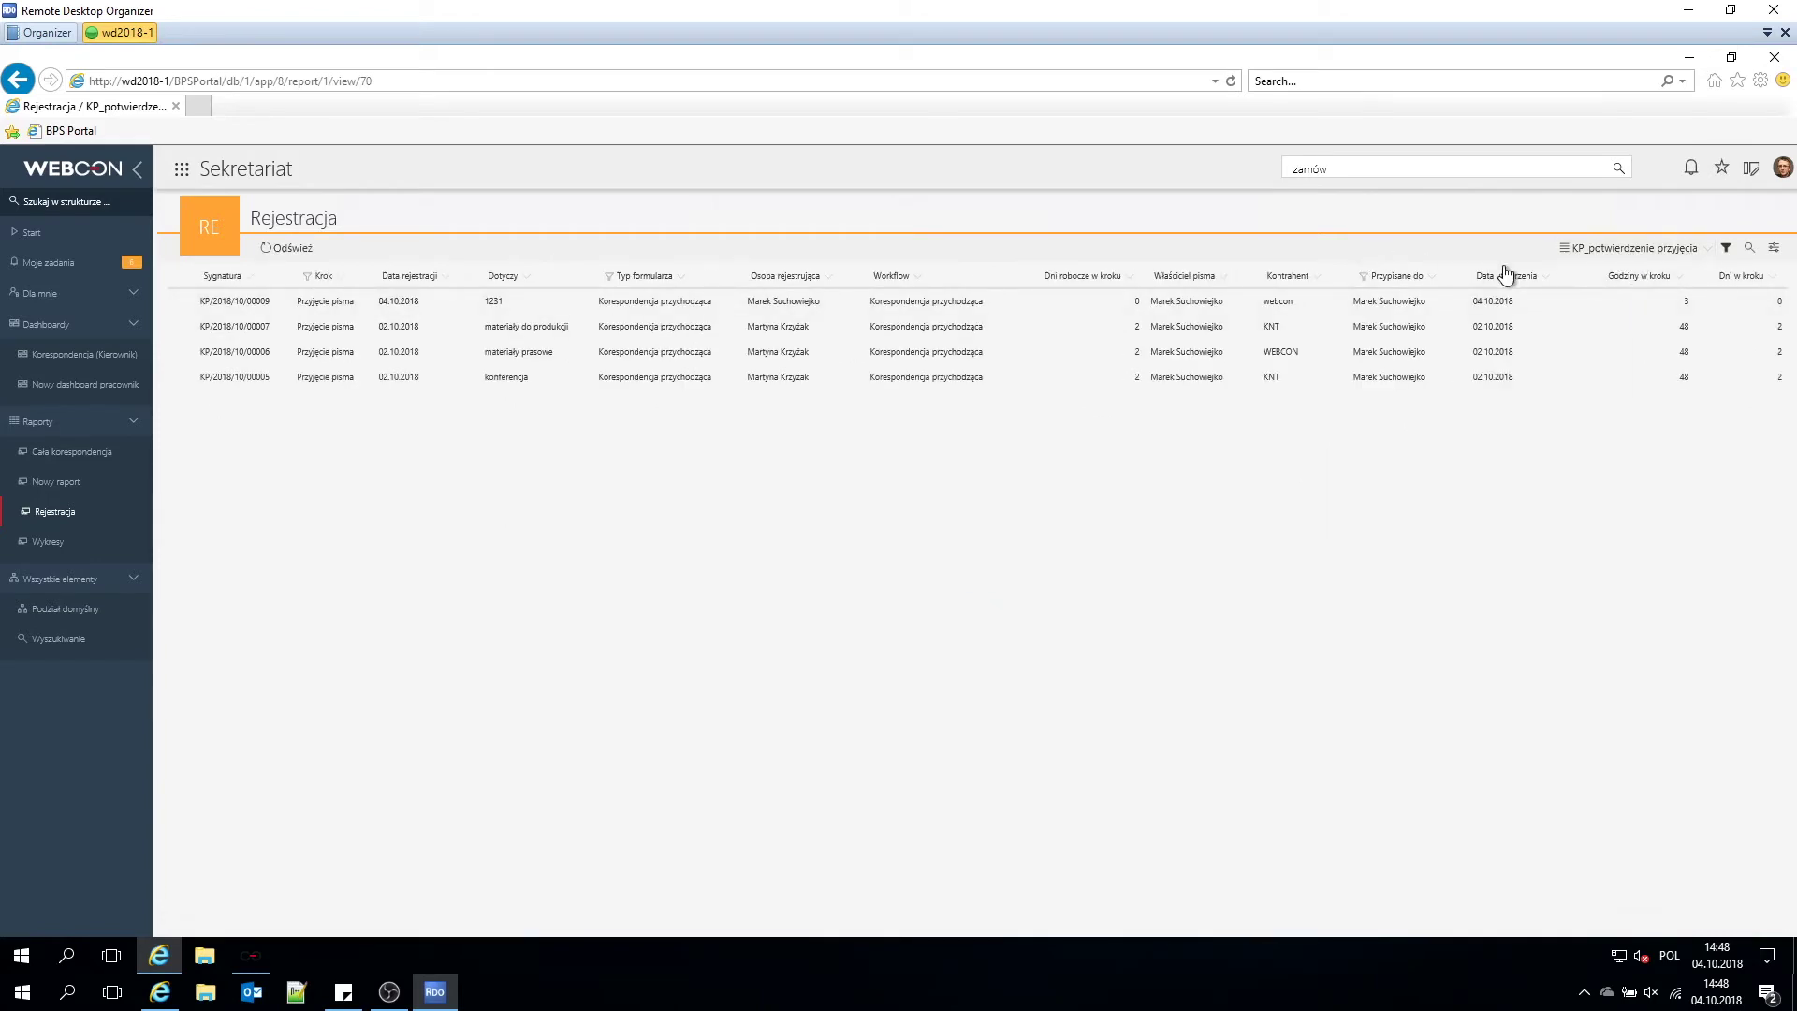
Confirm receipt of all listed elements except "materiały do produkcji" in bulk with the quick path Potwierdzam przyjęcie.
{"action": "left_click", "coordinate": [180, 302]}
{"action": "left_click", "coordinate": [181, 277]}
{"action": "left_click", "coordinate": [181, 326]}
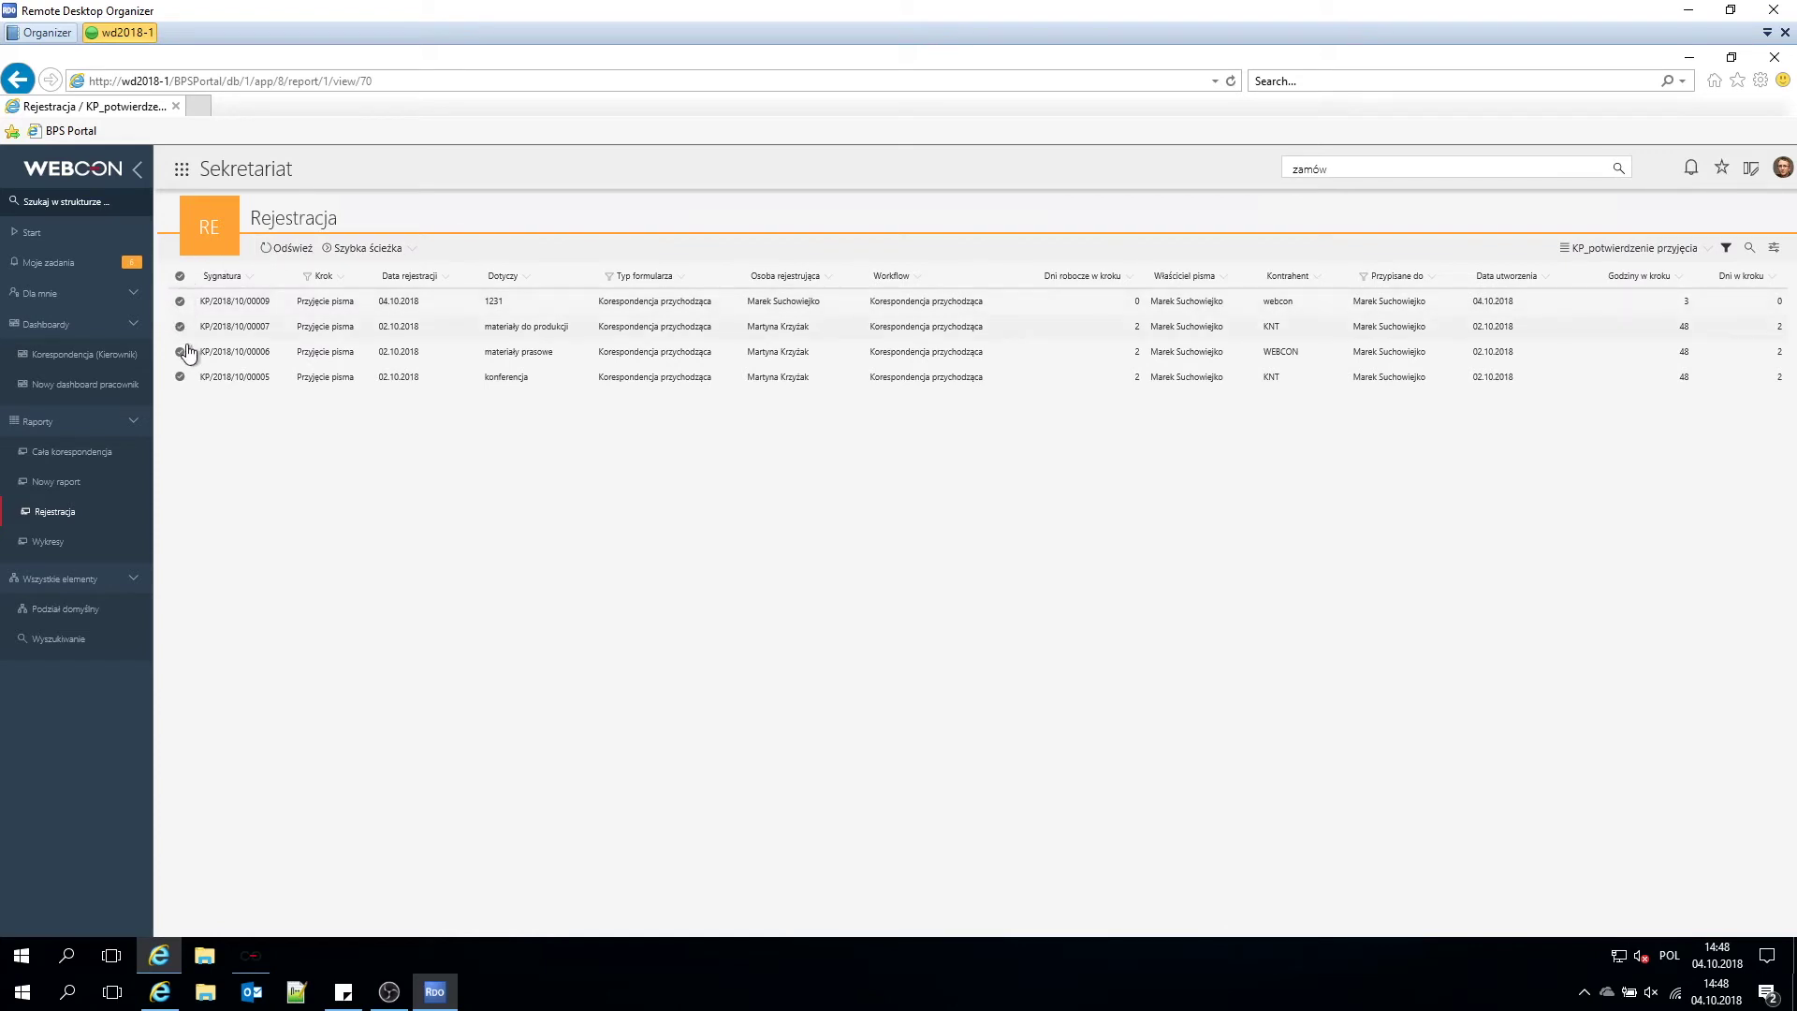
{"action": "left_click", "coordinate": [408, 250]}
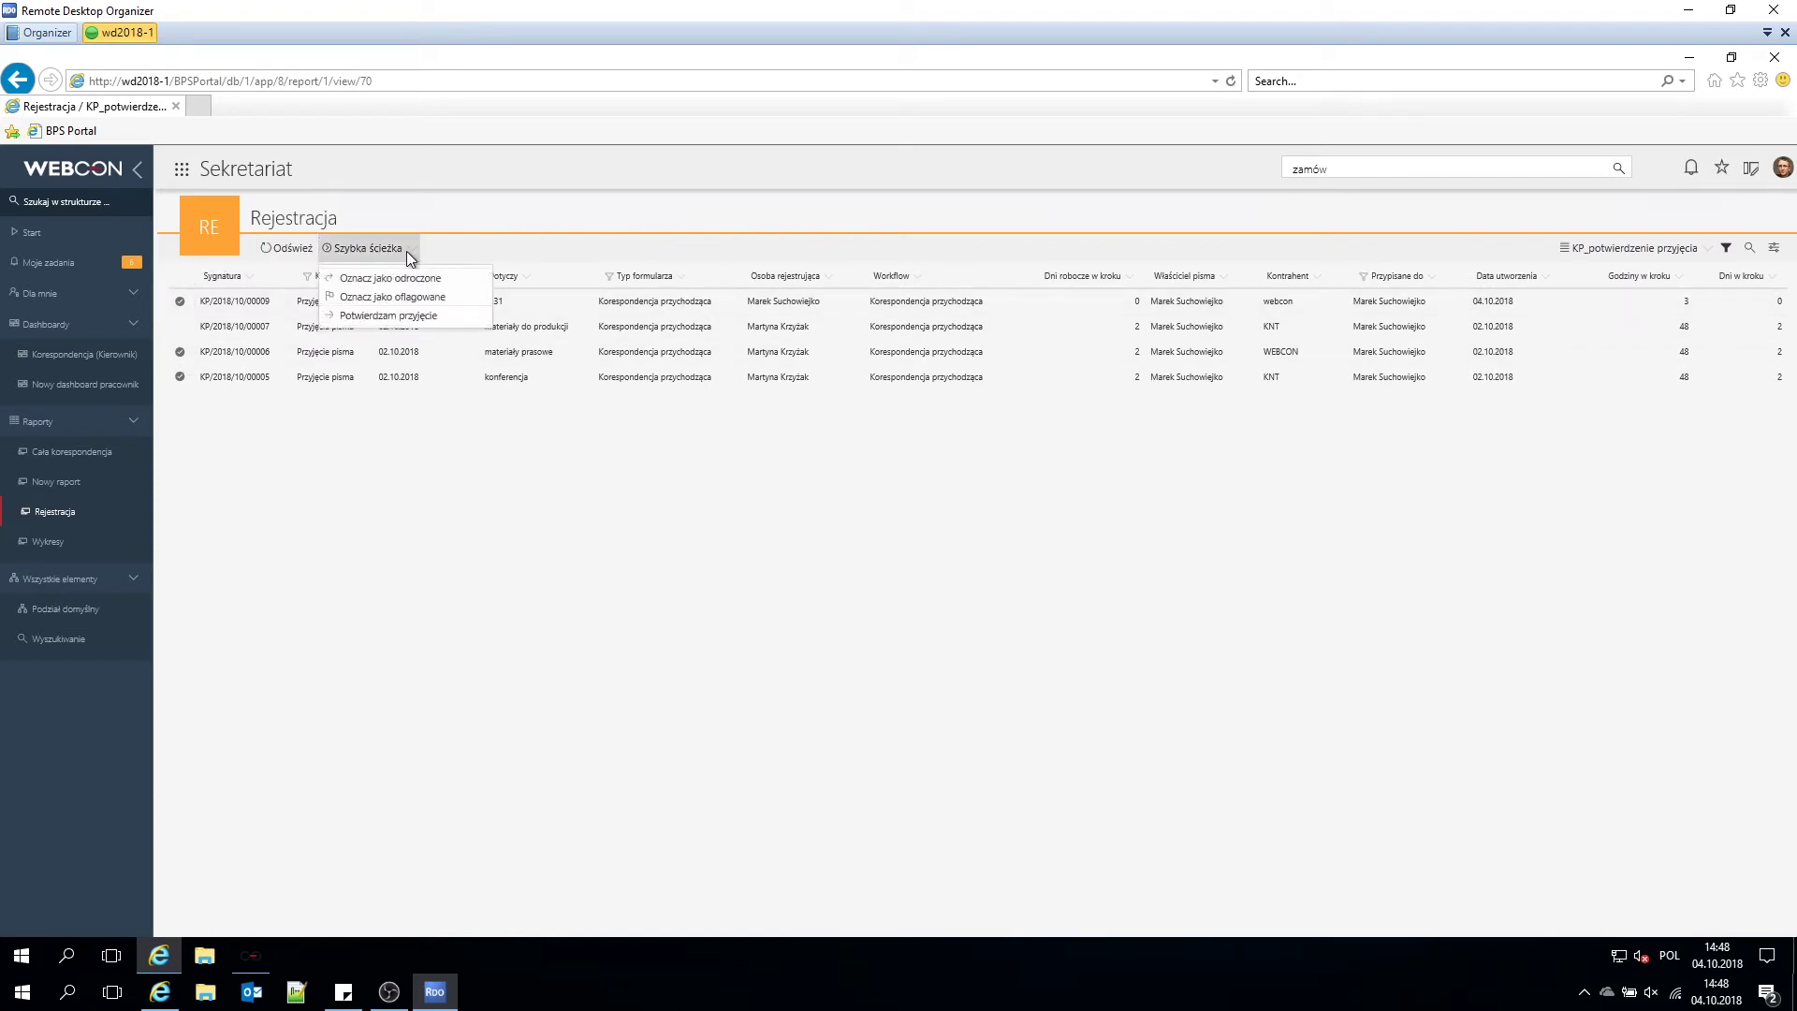
{"action": "left_click", "coordinate": [405, 318]}
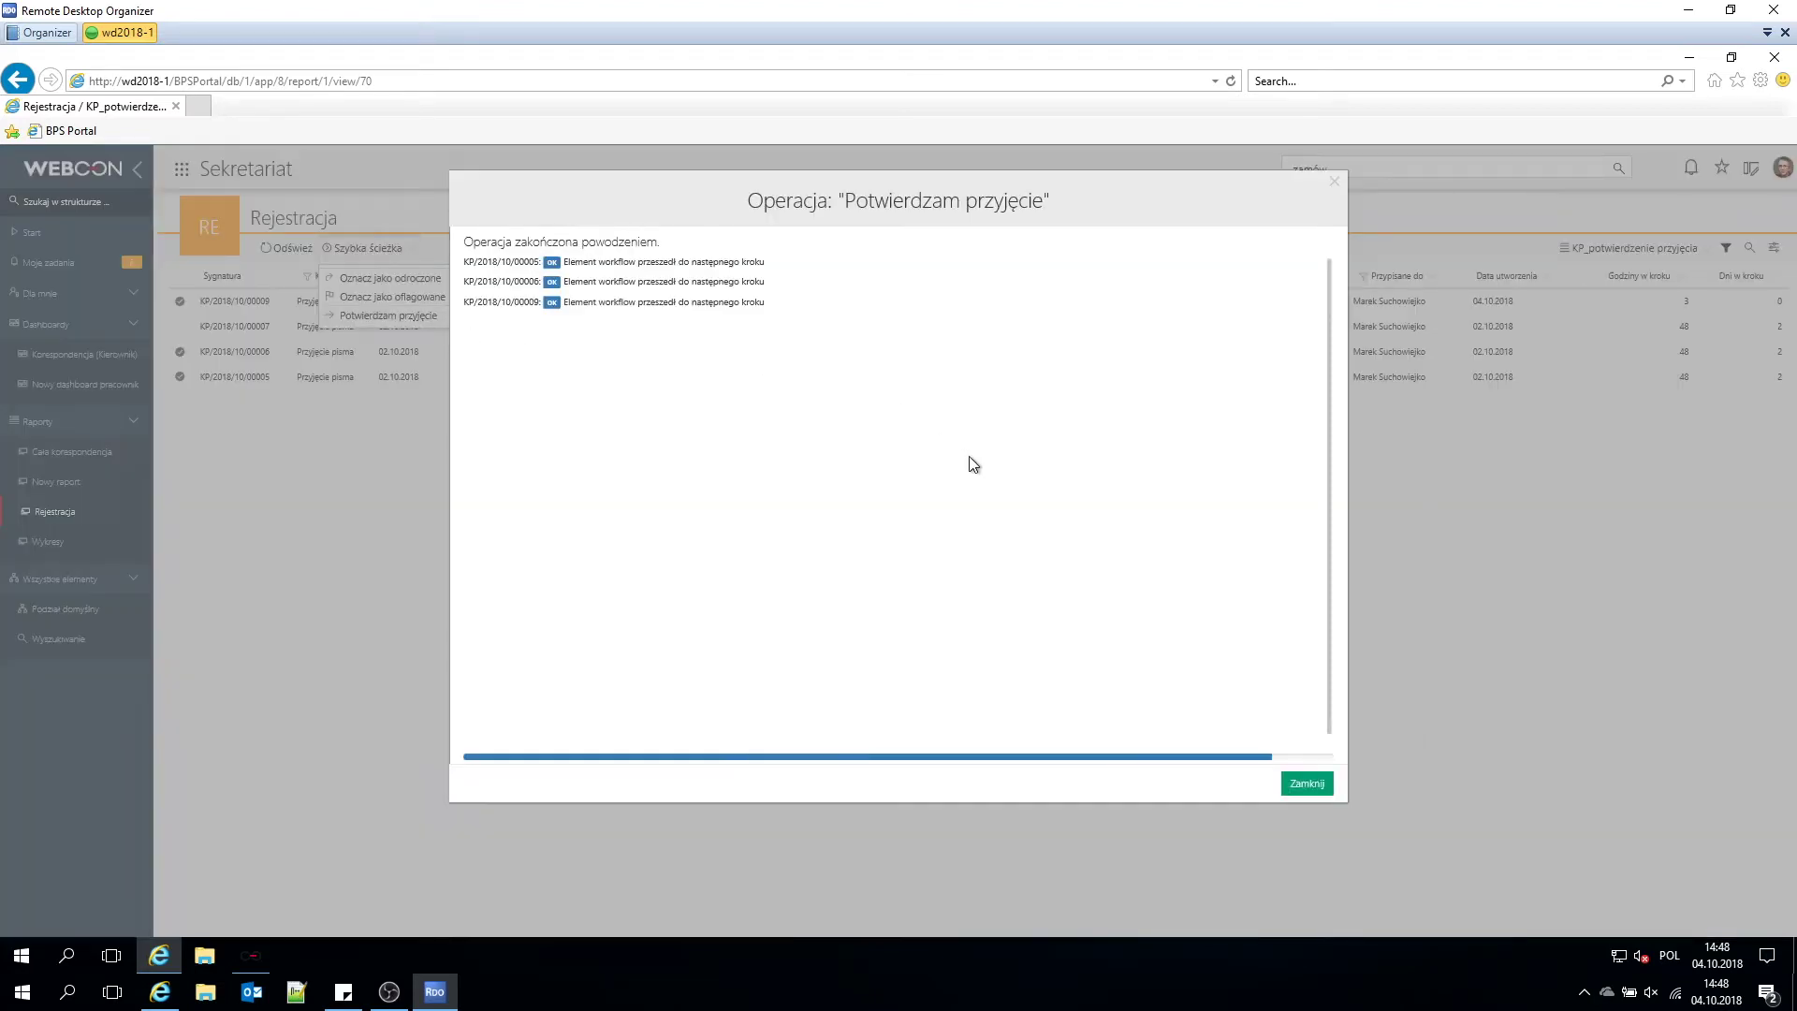
{"action": "left_click", "coordinate": [1316, 788]}
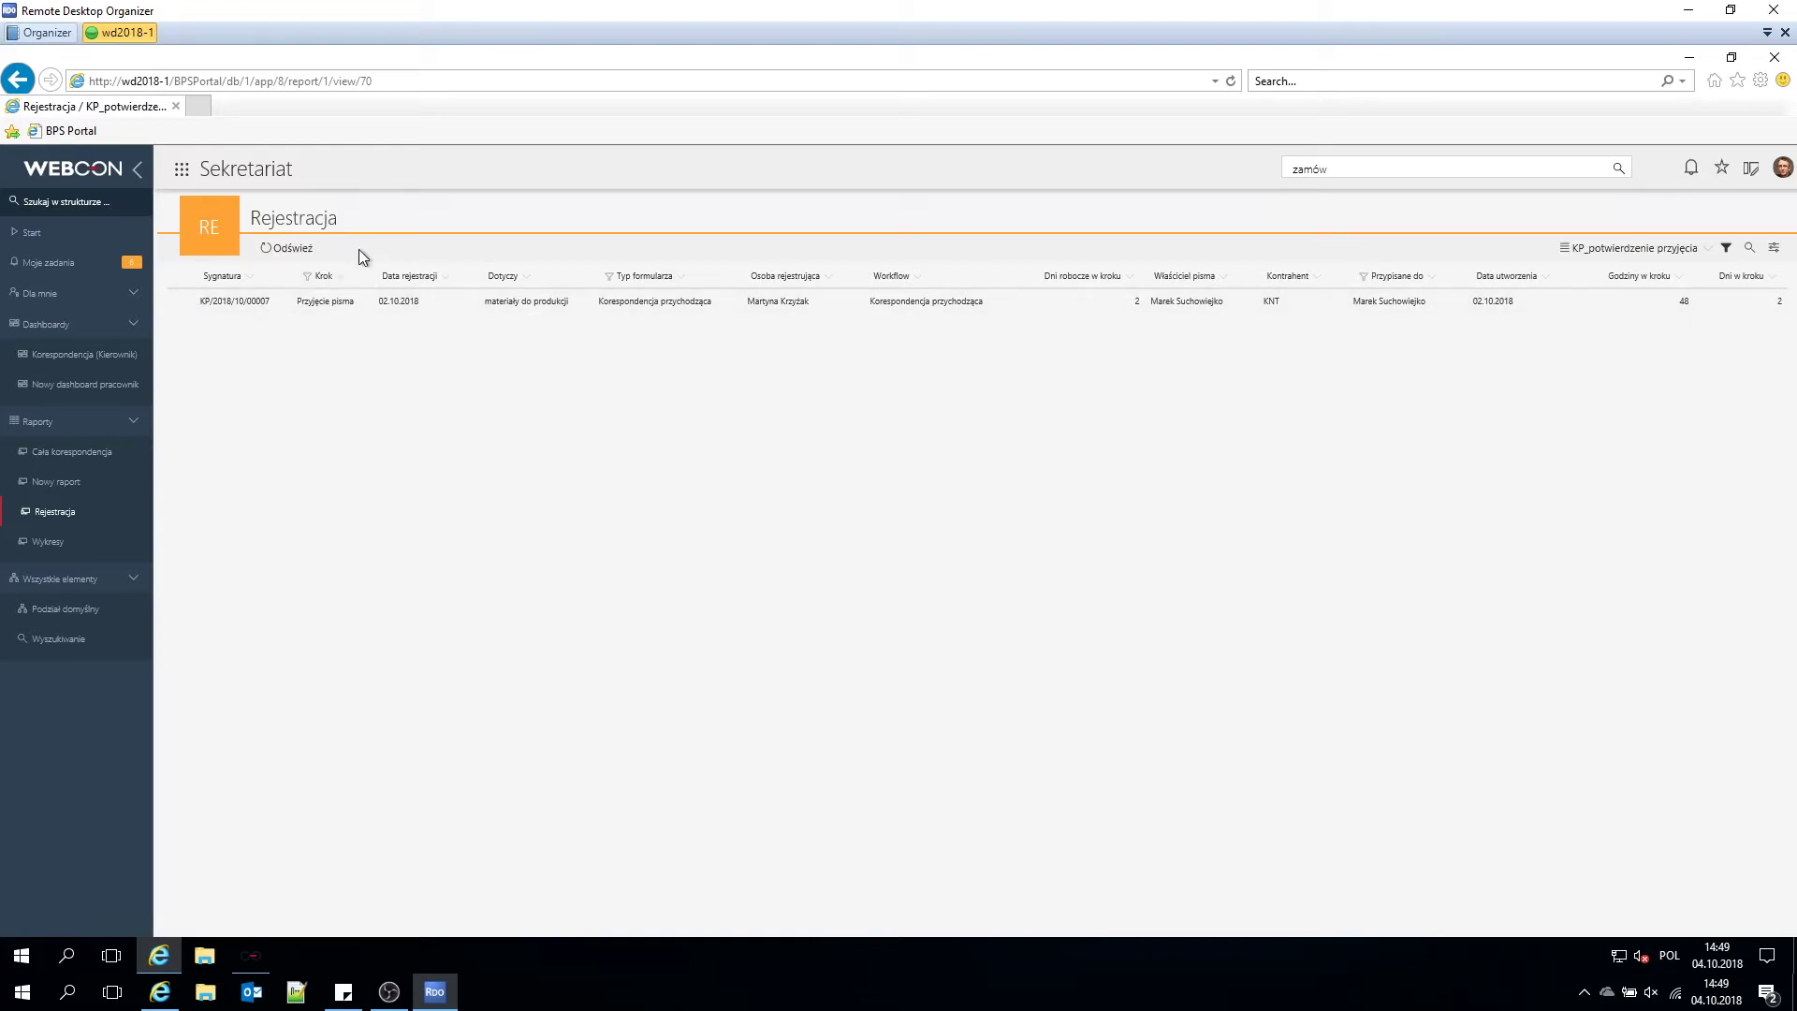
Search Sekretariat for "załącz" and open the matching incoming correspondence element with attachments.
{"action": "left_click", "coordinate": [1365, 176]}
{"action": "key", "text": "BackSpace"}
{"action": "key", "text": "BackSpace"}
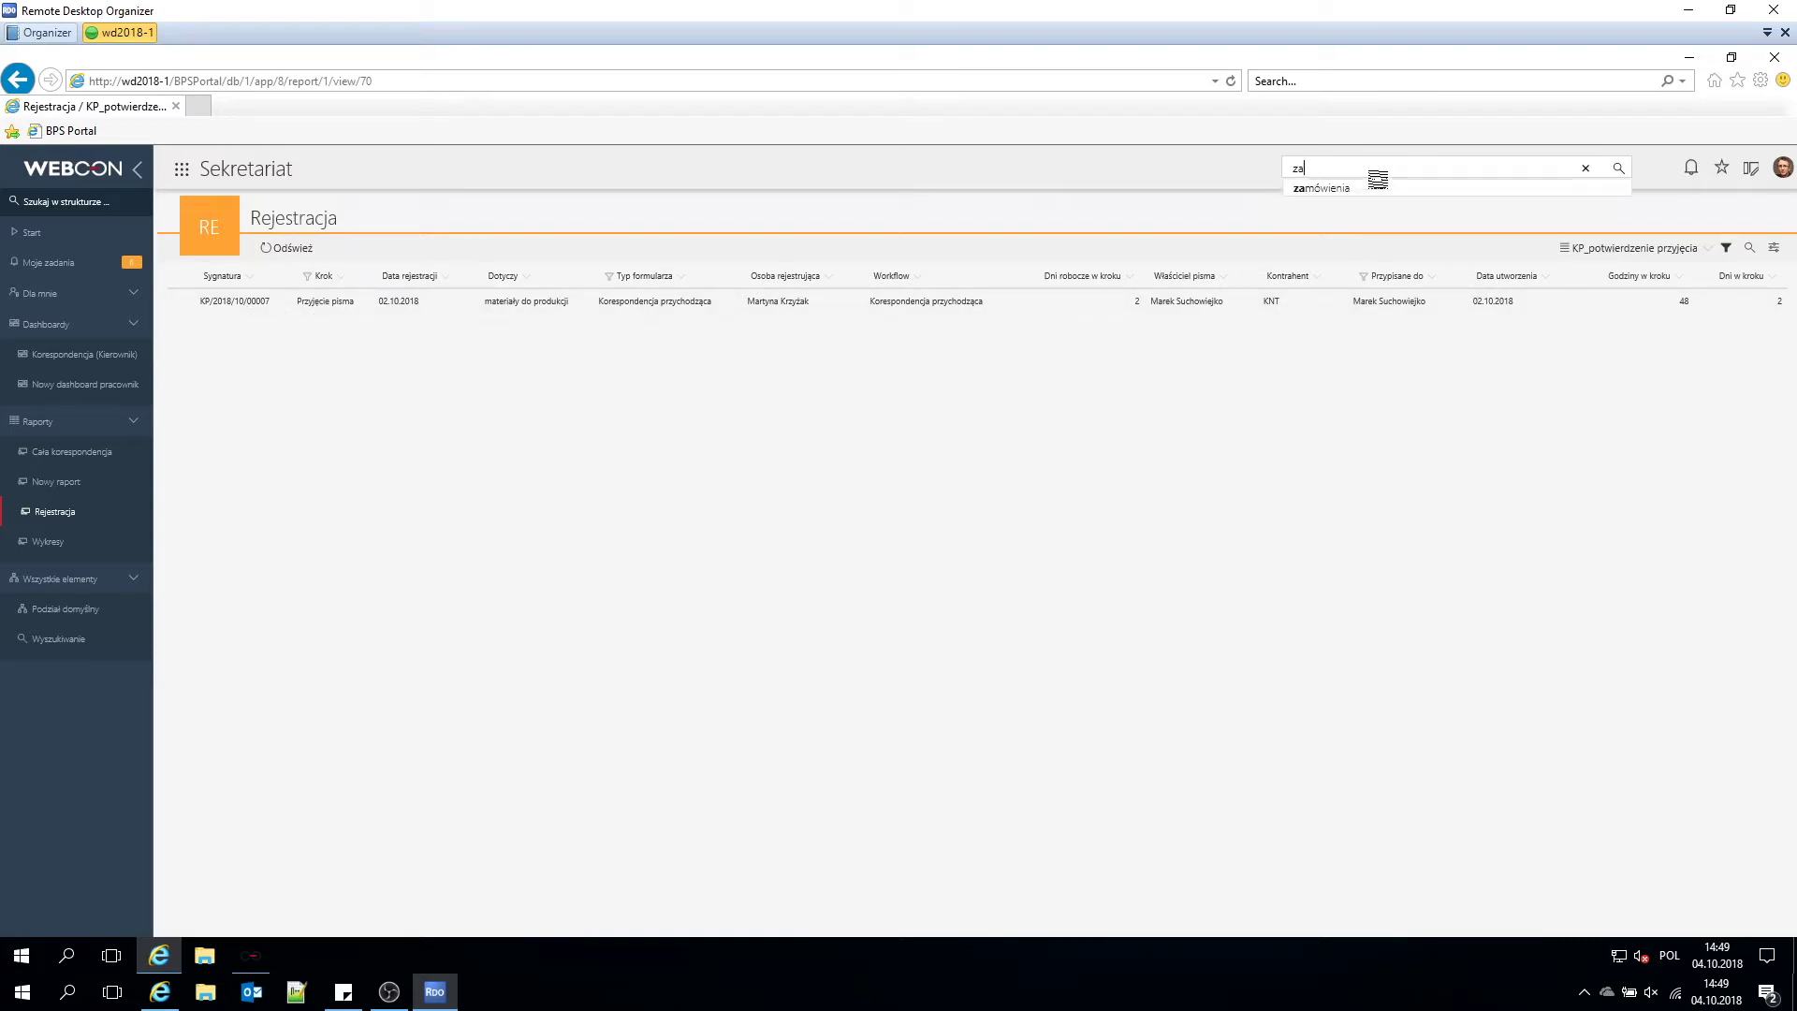
{"action": "type", "text": "łącz"}
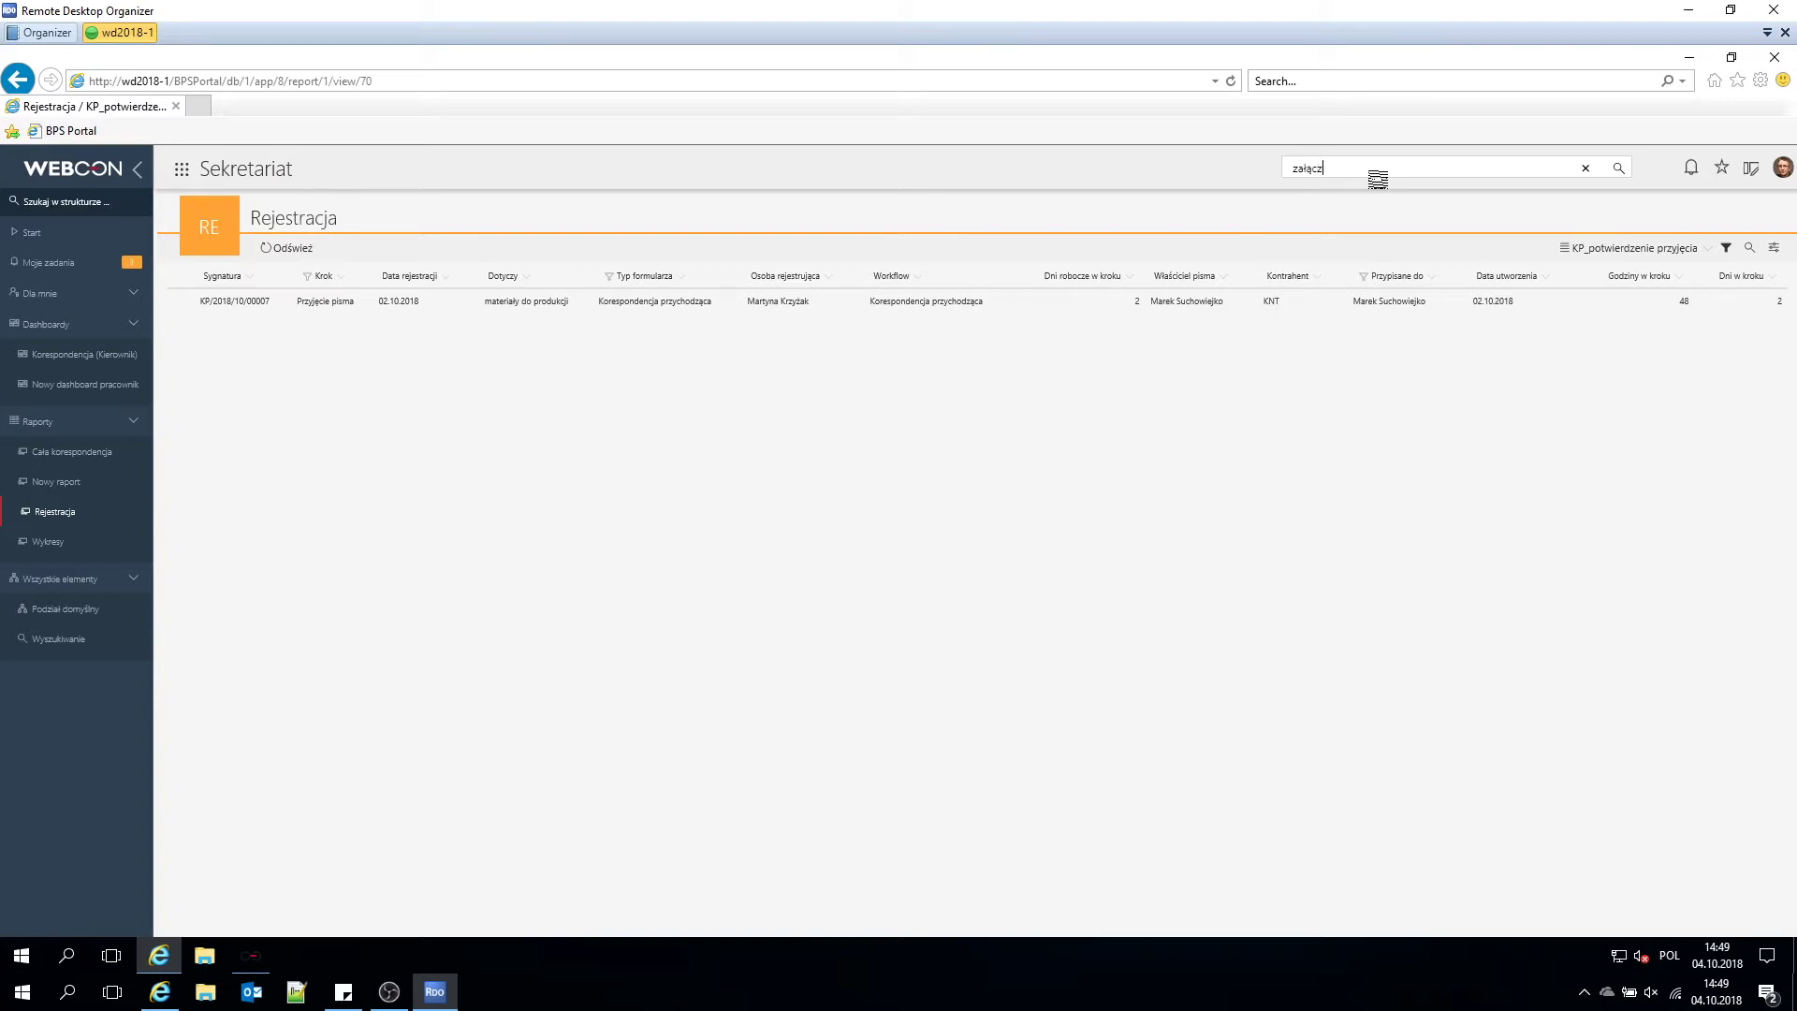
{"action": "key", "text": "Return"}
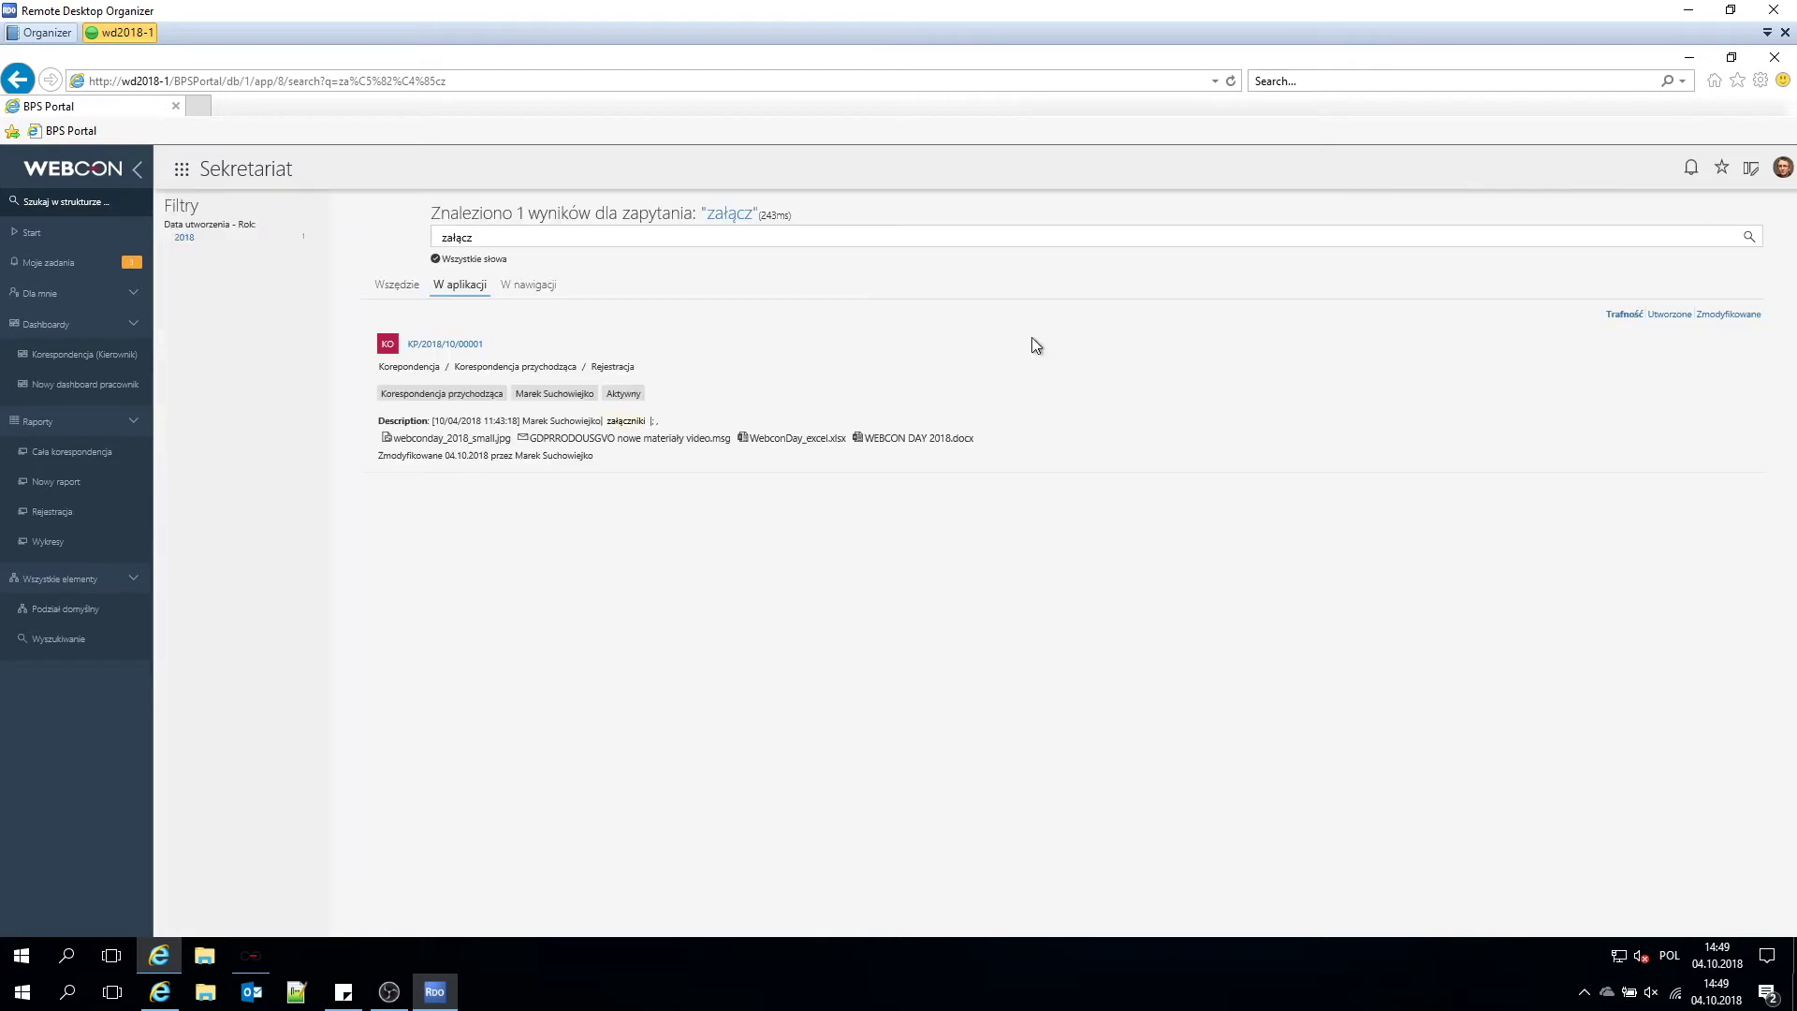
{"action": "left_click", "coordinate": [446, 345]}
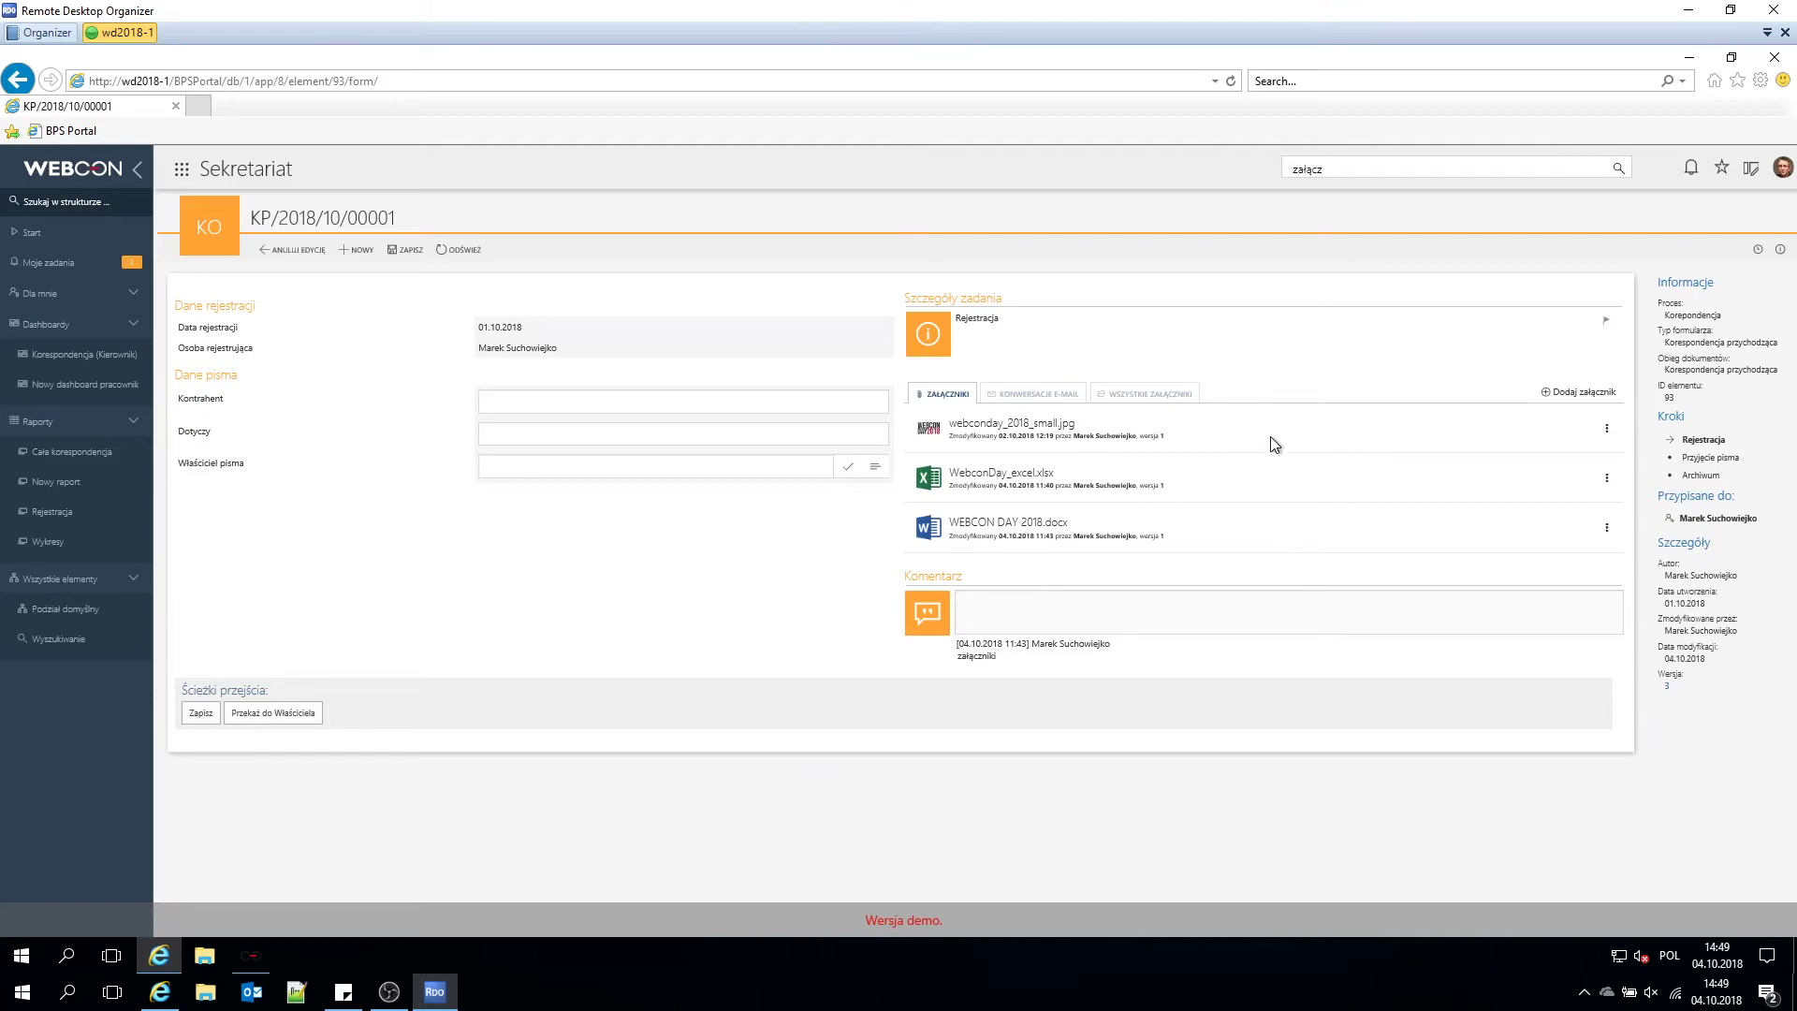
Preview the WebconDay_excel.xlsx and WEBCON DAY 2018.docx attachments, closing each preview.
{"action": "left_click", "coordinate": [1606, 479]}
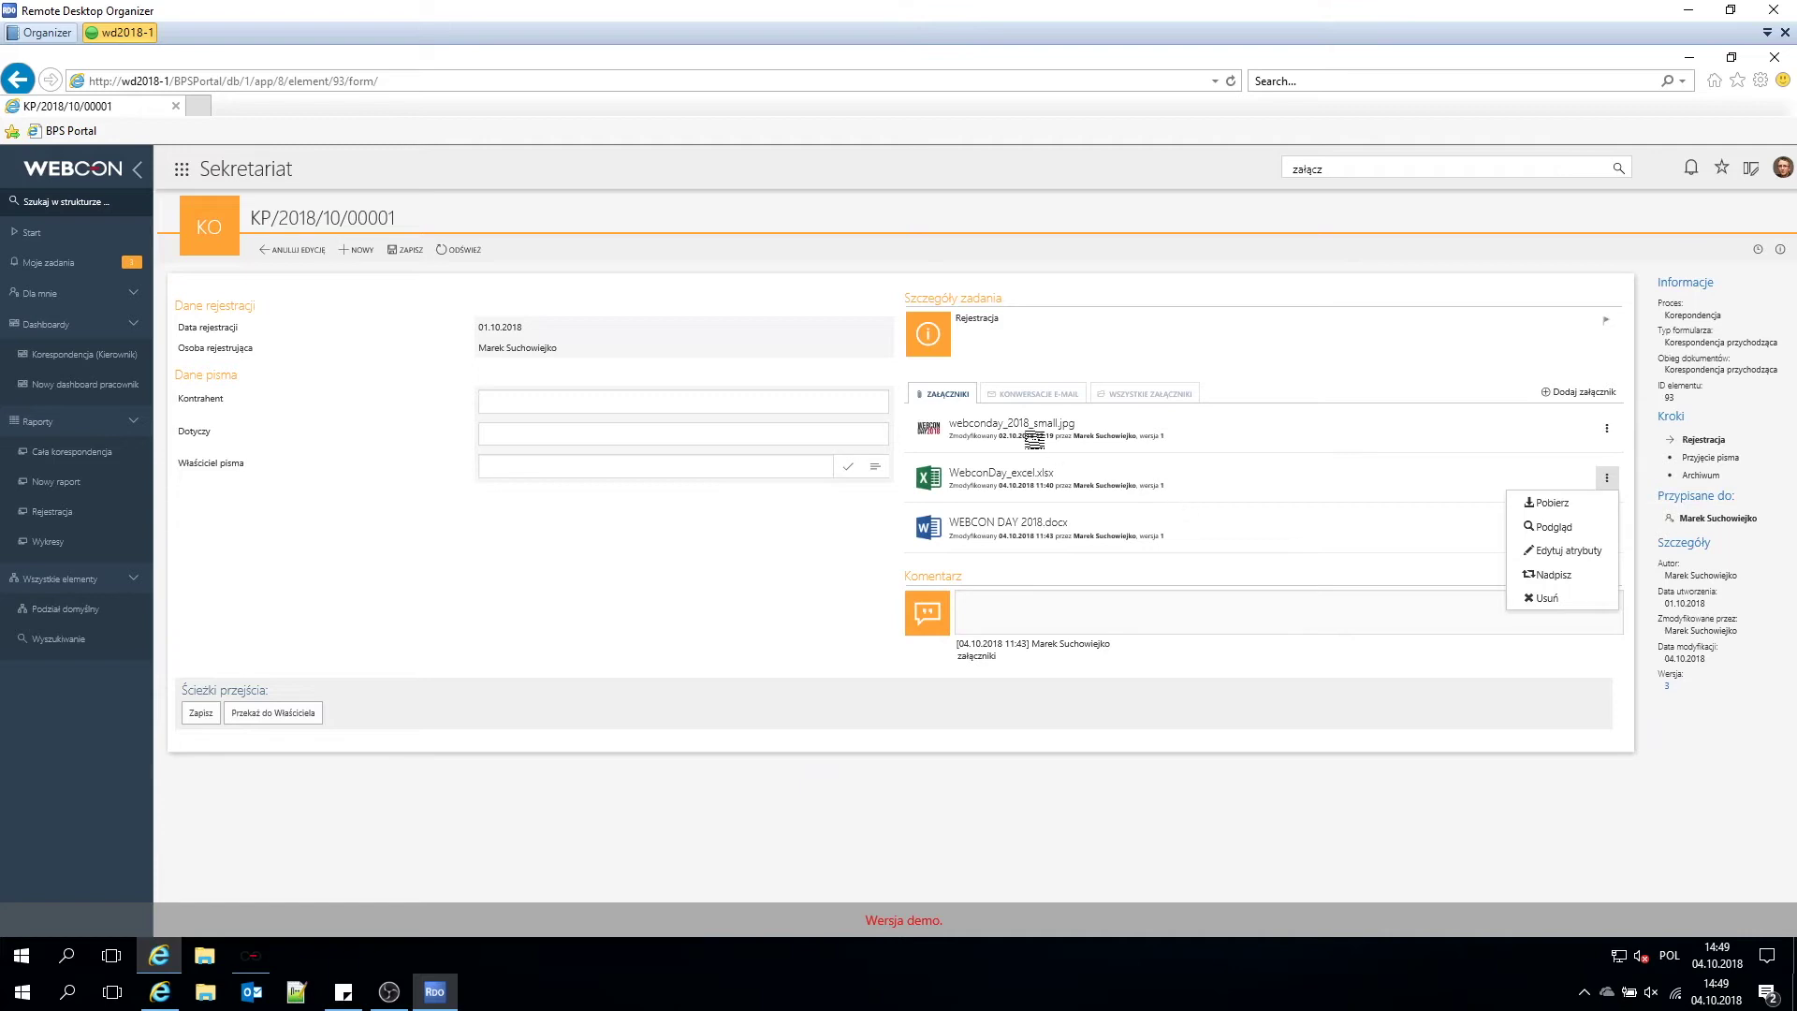
{"action": "left_click", "coordinate": [1564, 527]}
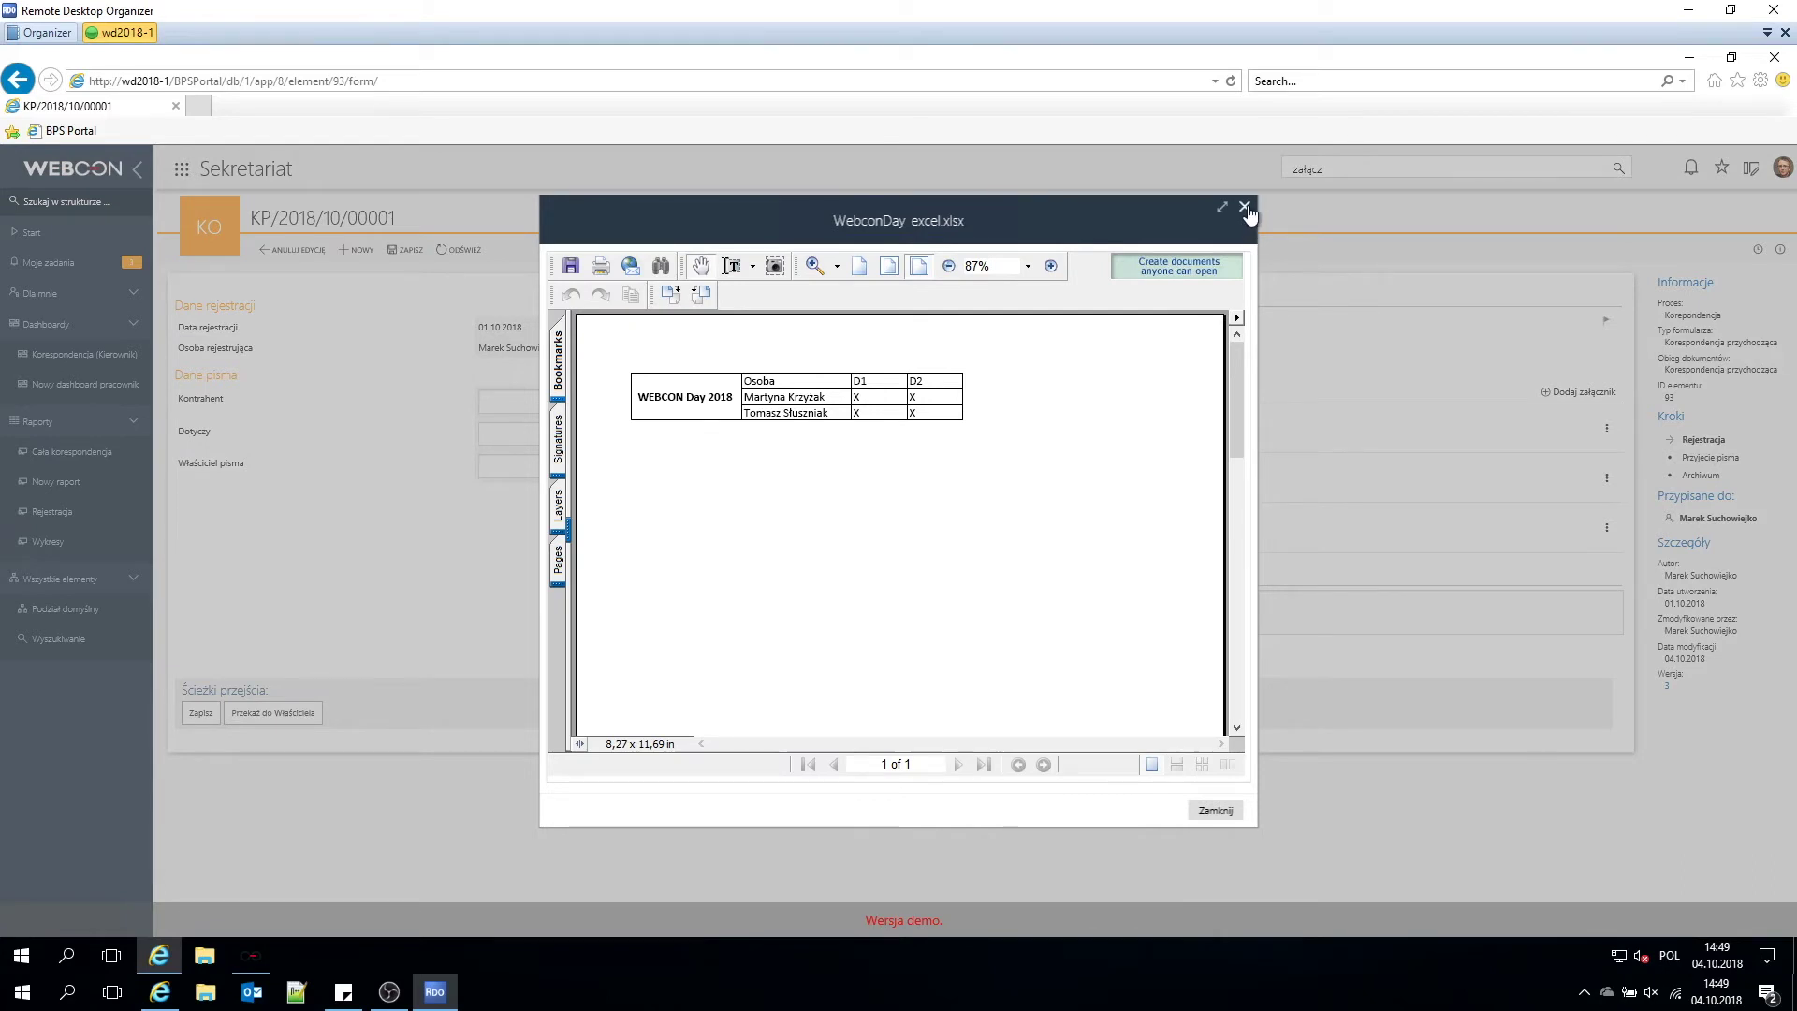
{"action": "left_click", "coordinate": [1244, 207]}
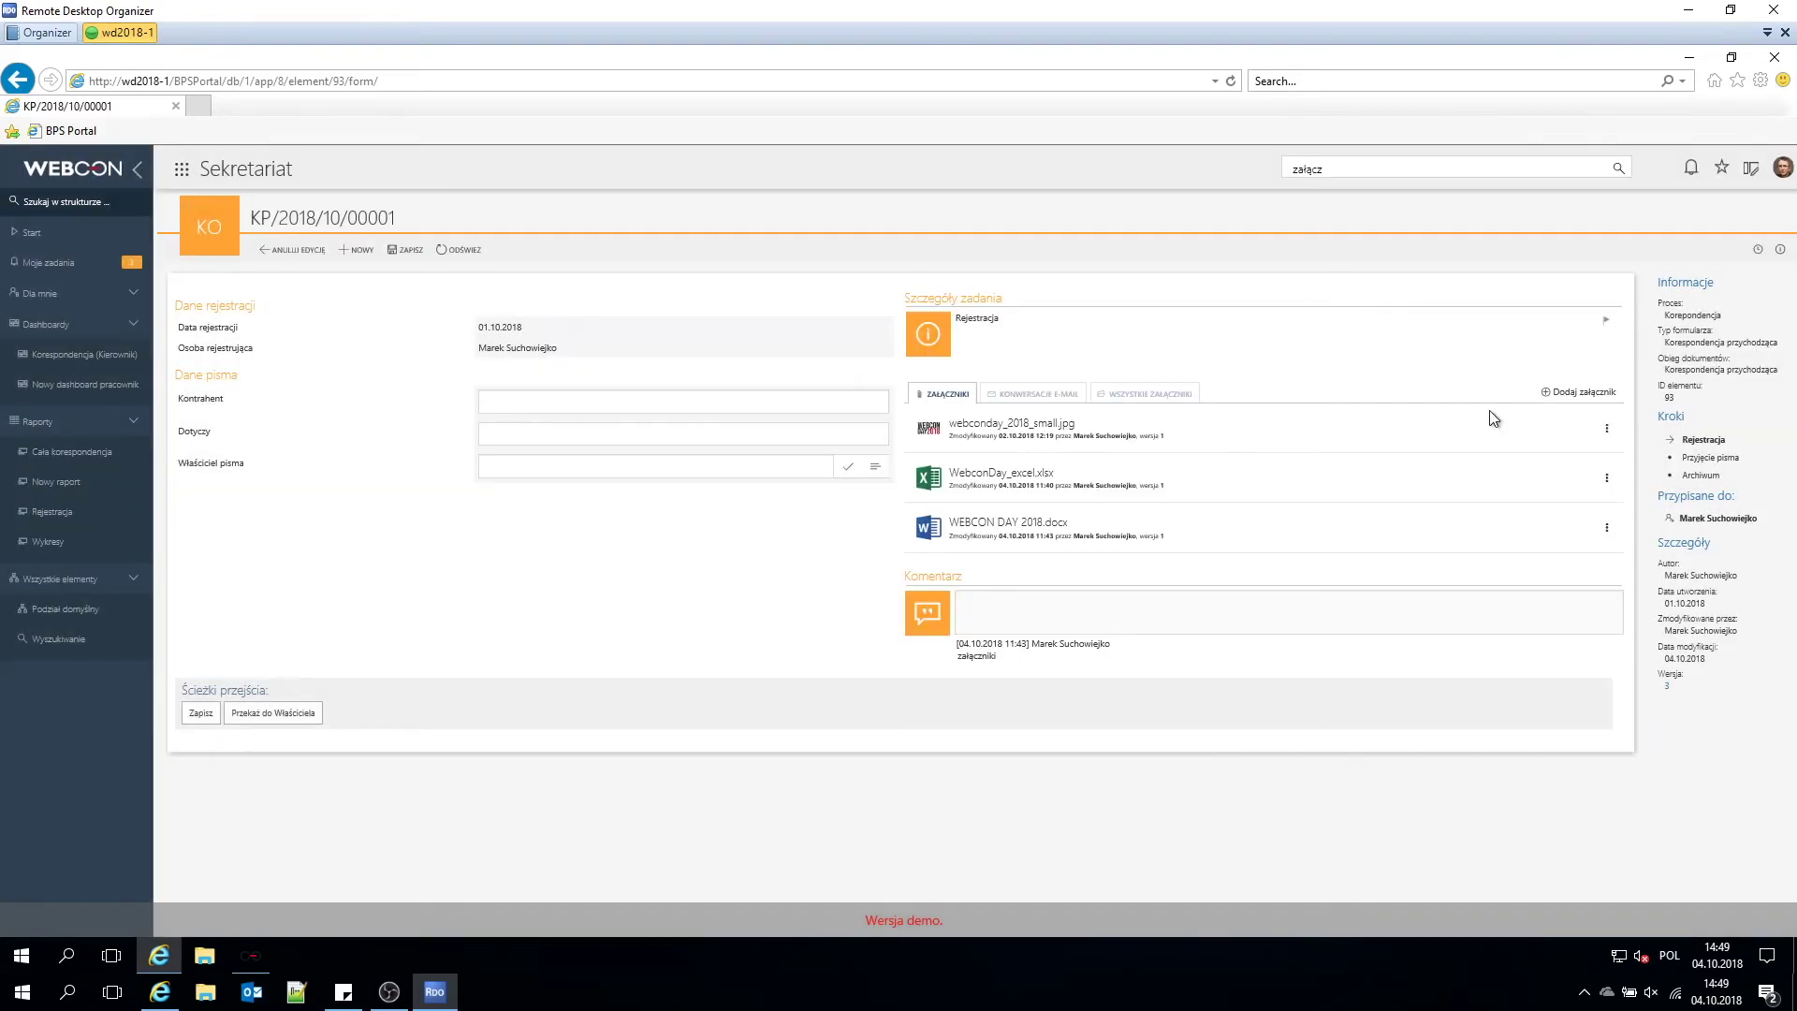
{"action": "left_click", "coordinate": [1607, 528]}
{"action": "left_click", "coordinate": [1580, 578]}
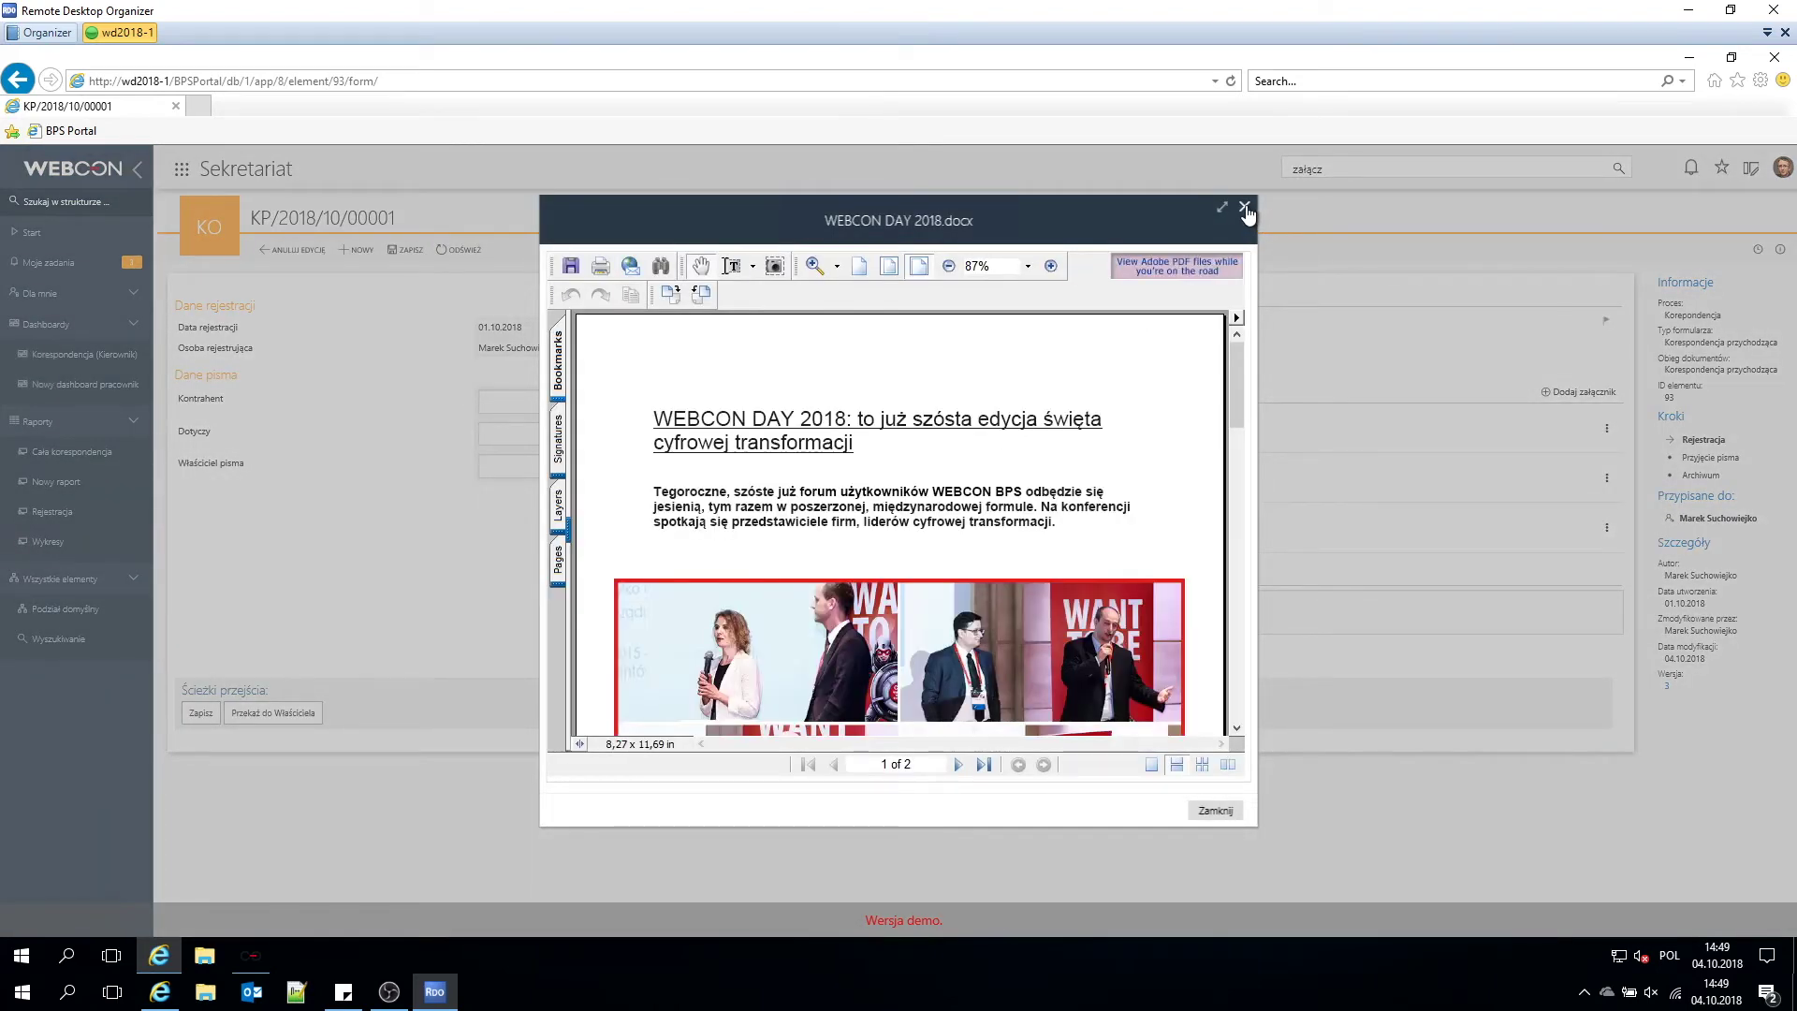
{"action": "left_click", "coordinate": [1244, 208]}
Show the element's e-mail conversations and preview the "[GDPR/RODO/USGVO] nowe materiały video" message, closing the preview.
{"action": "left_click", "coordinate": [1040, 397]}
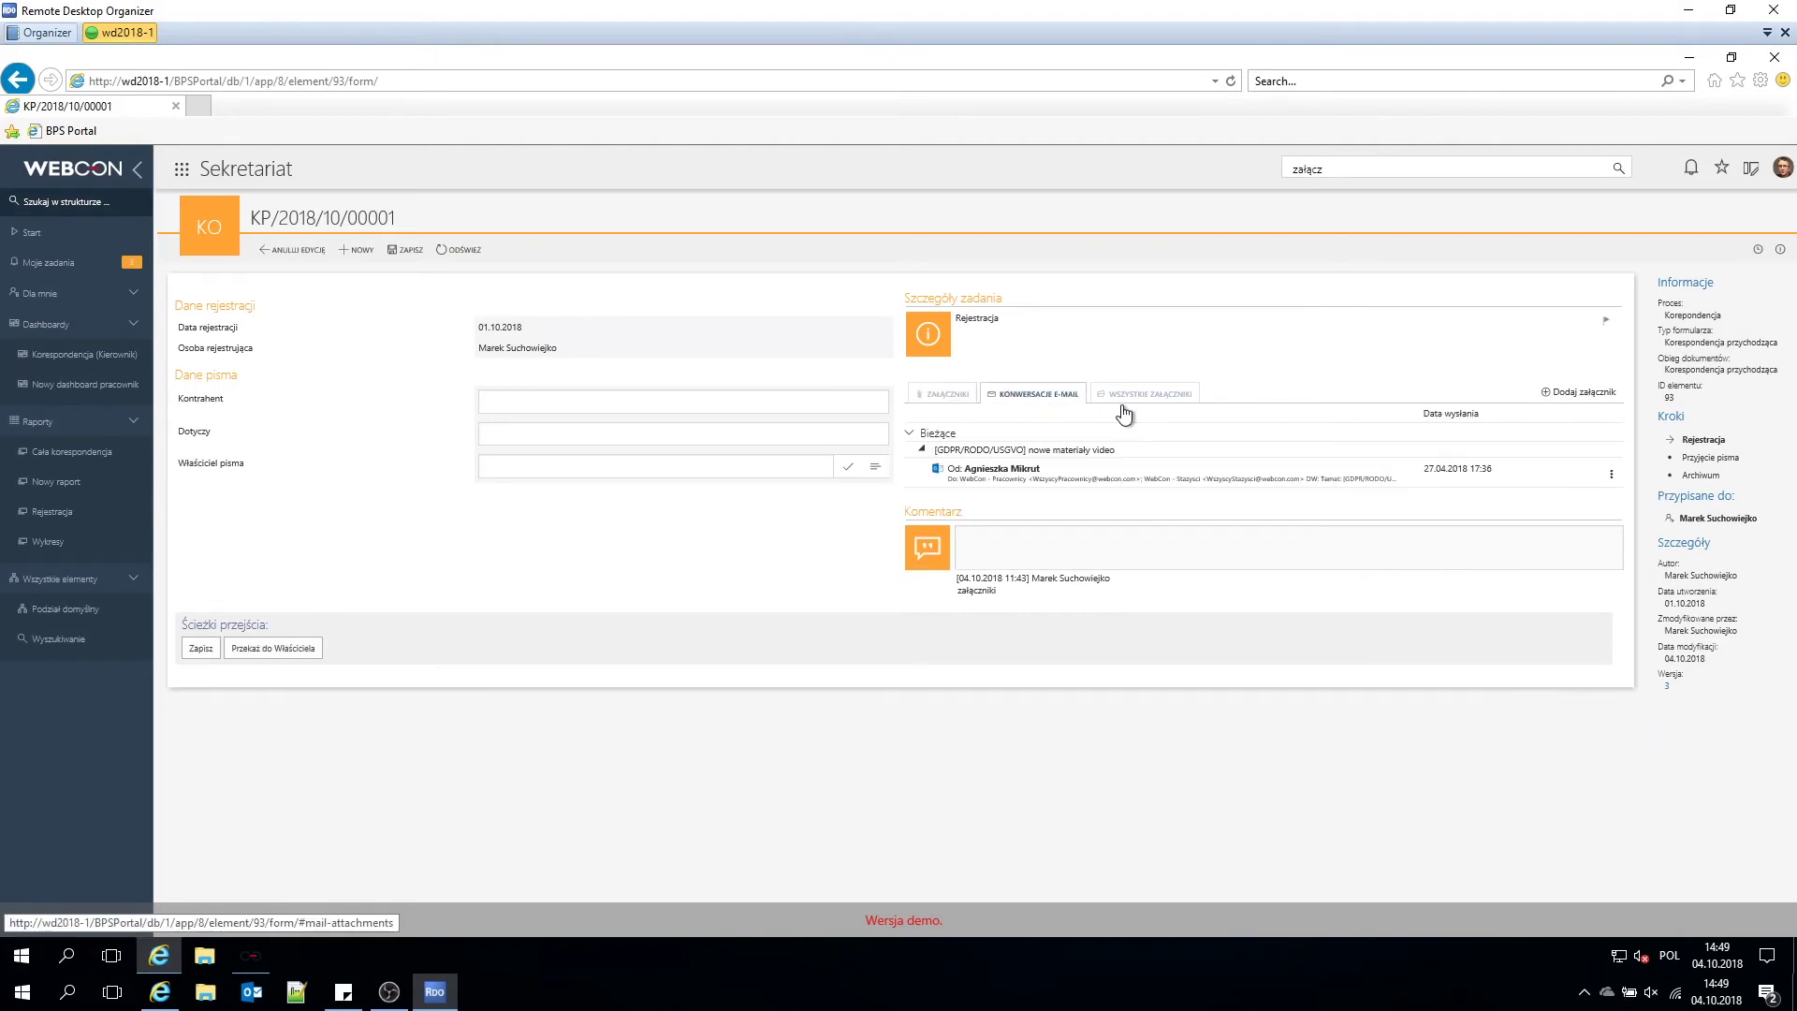
{"action": "left_click", "coordinate": [1611, 474]}
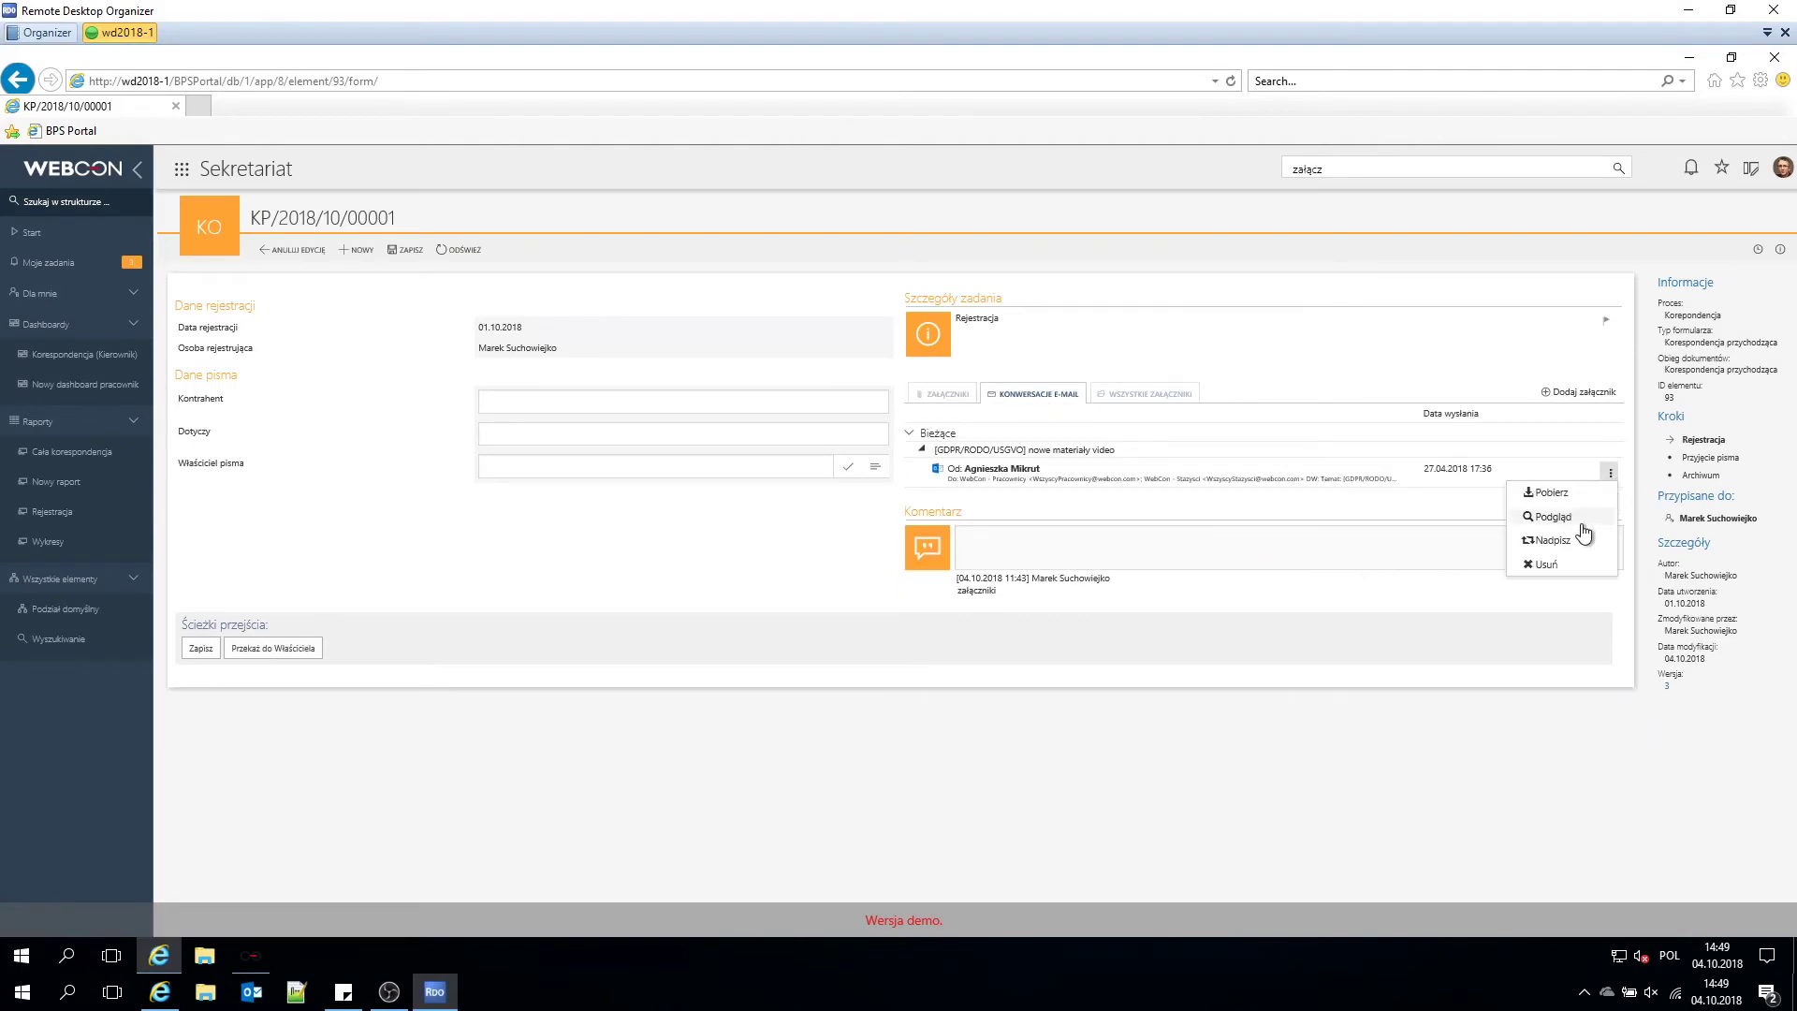
{"action": "left_click", "coordinate": [1580, 519]}
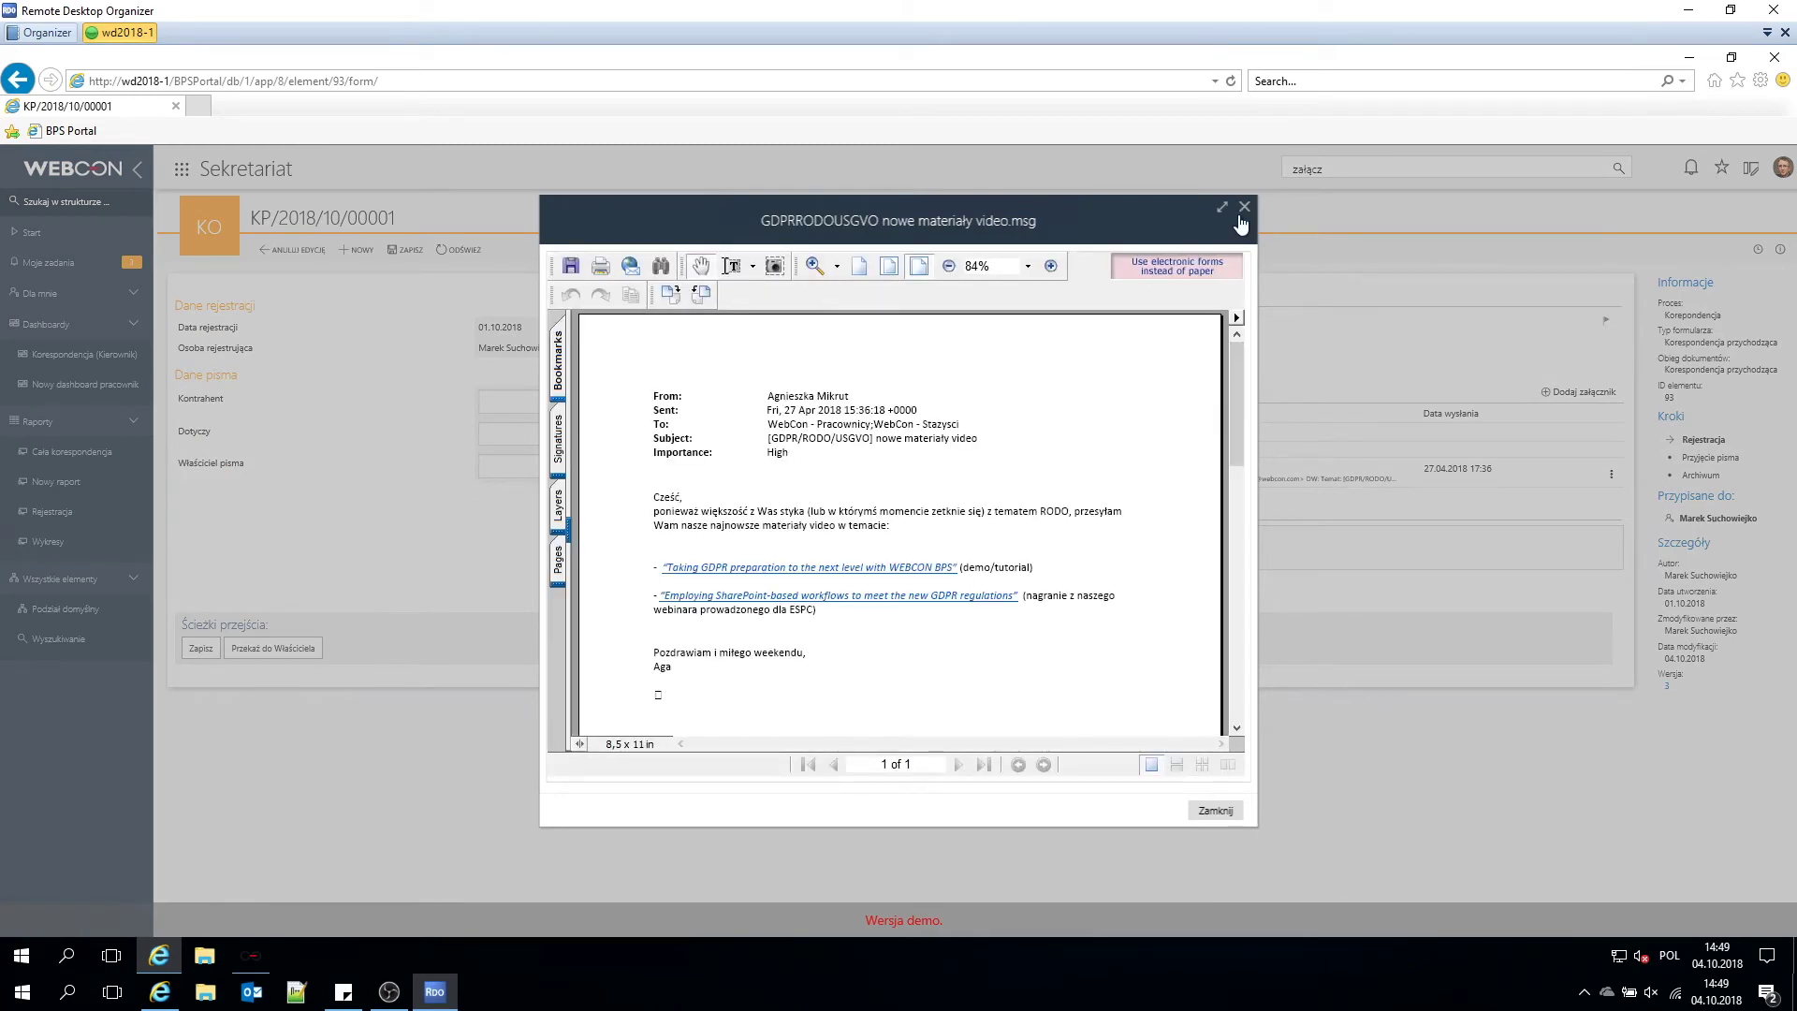
{"action": "left_click", "coordinate": [1245, 208]}
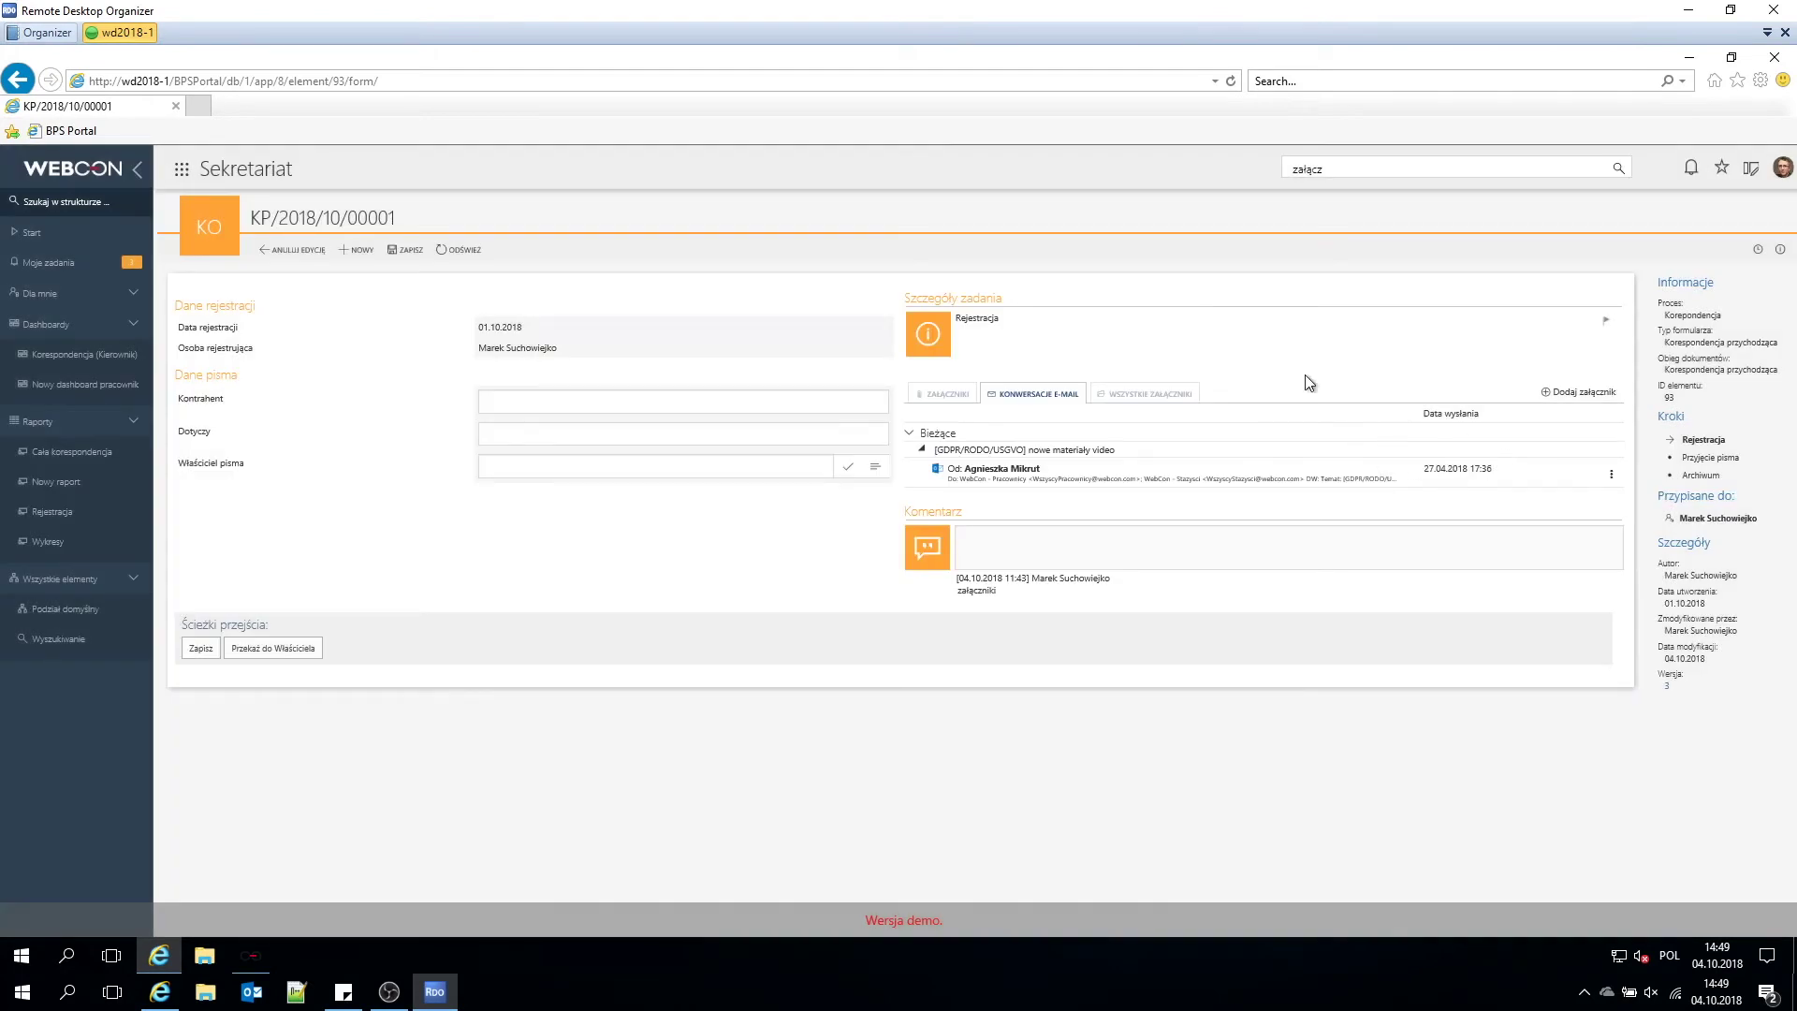